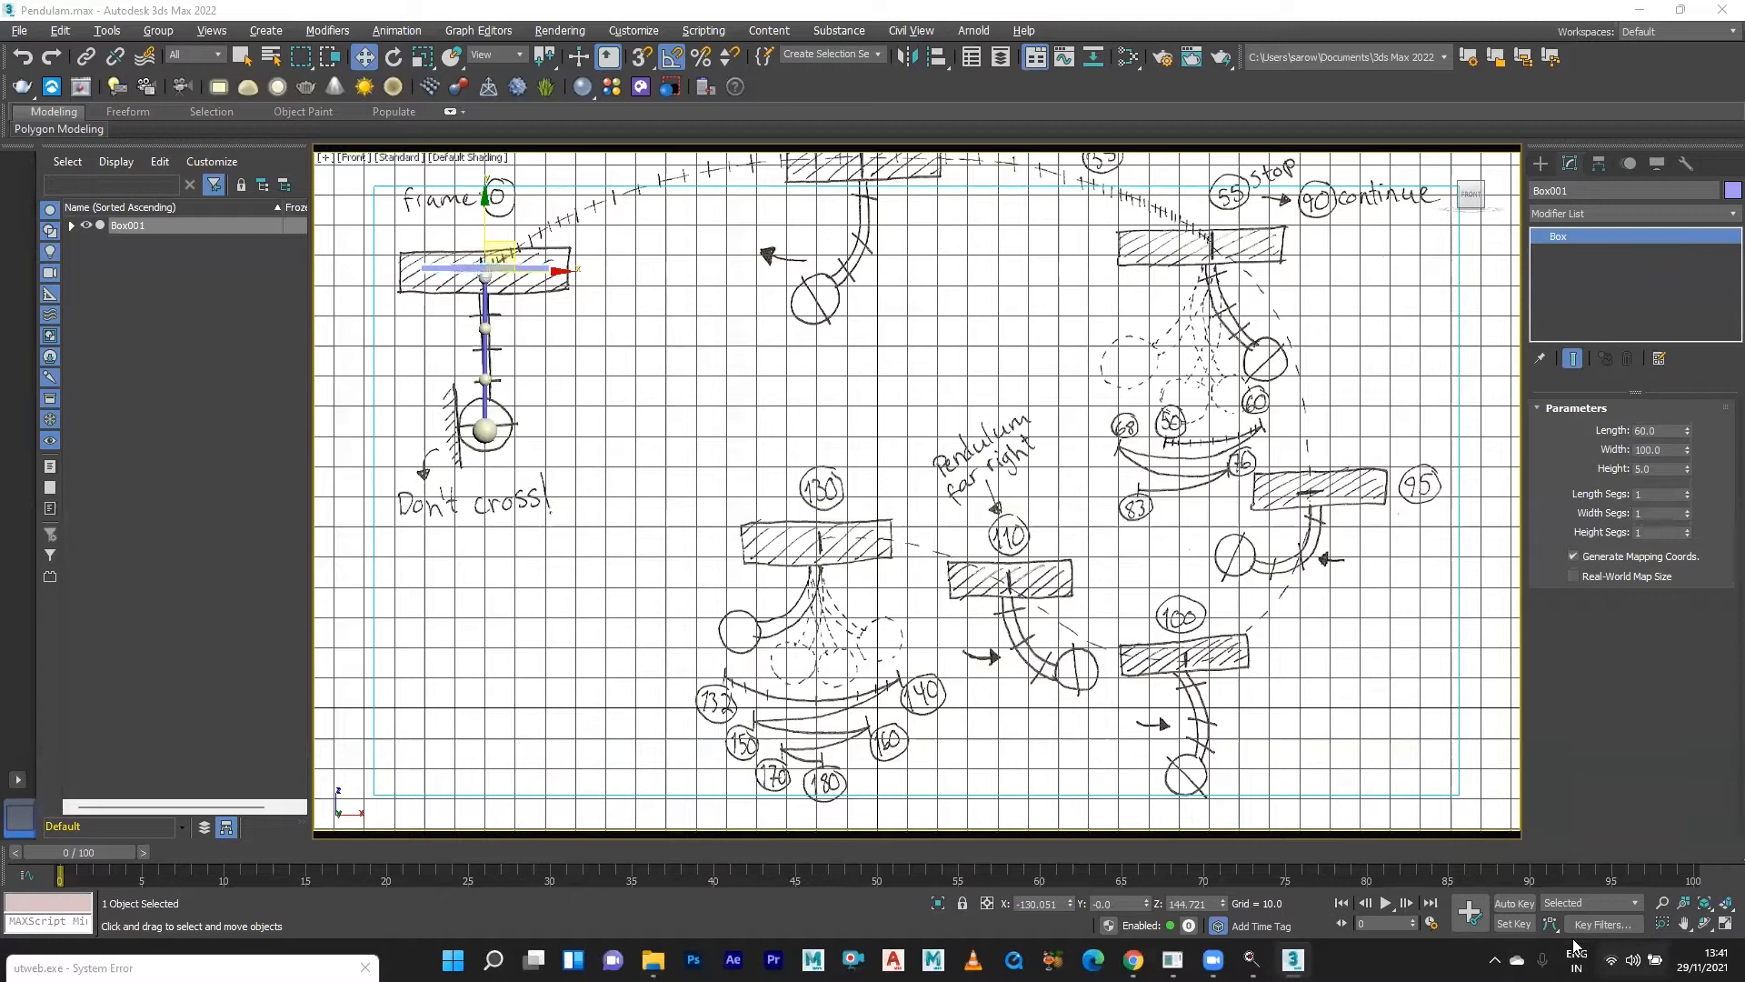
# Review the animation's time configuration without changing it and turn on Auto Key recording.
pyautogui.click(1431, 923)
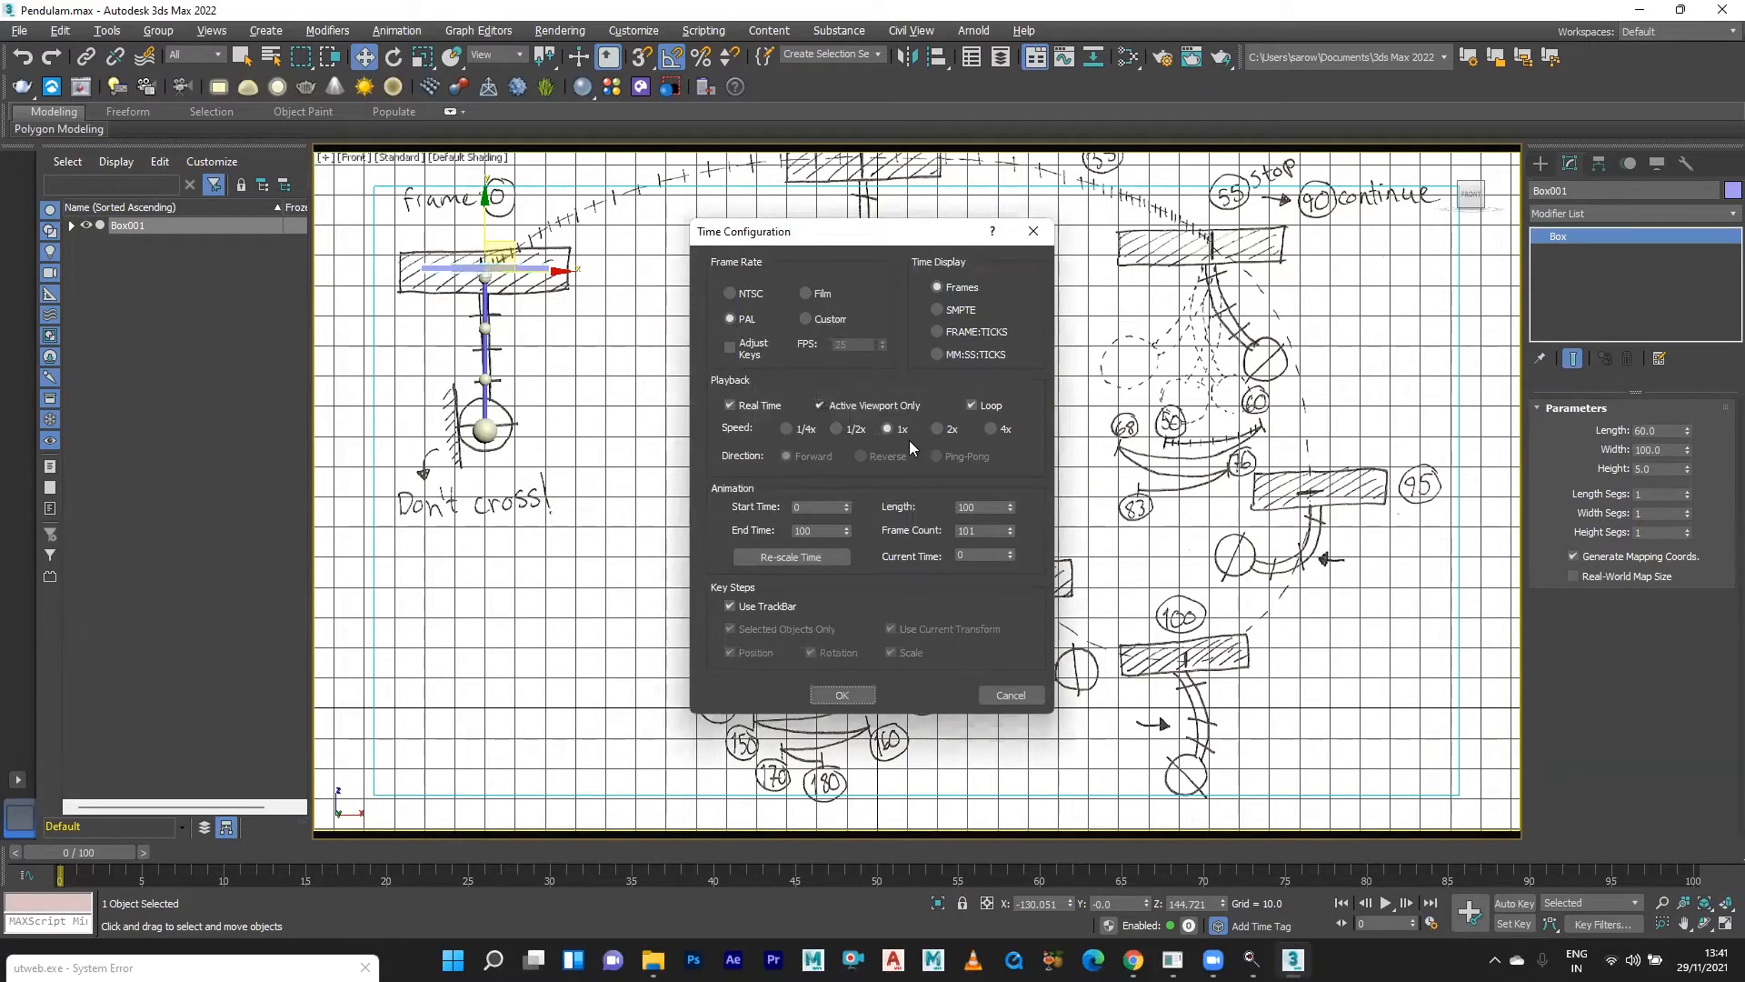
pyautogui.click(842, 695)
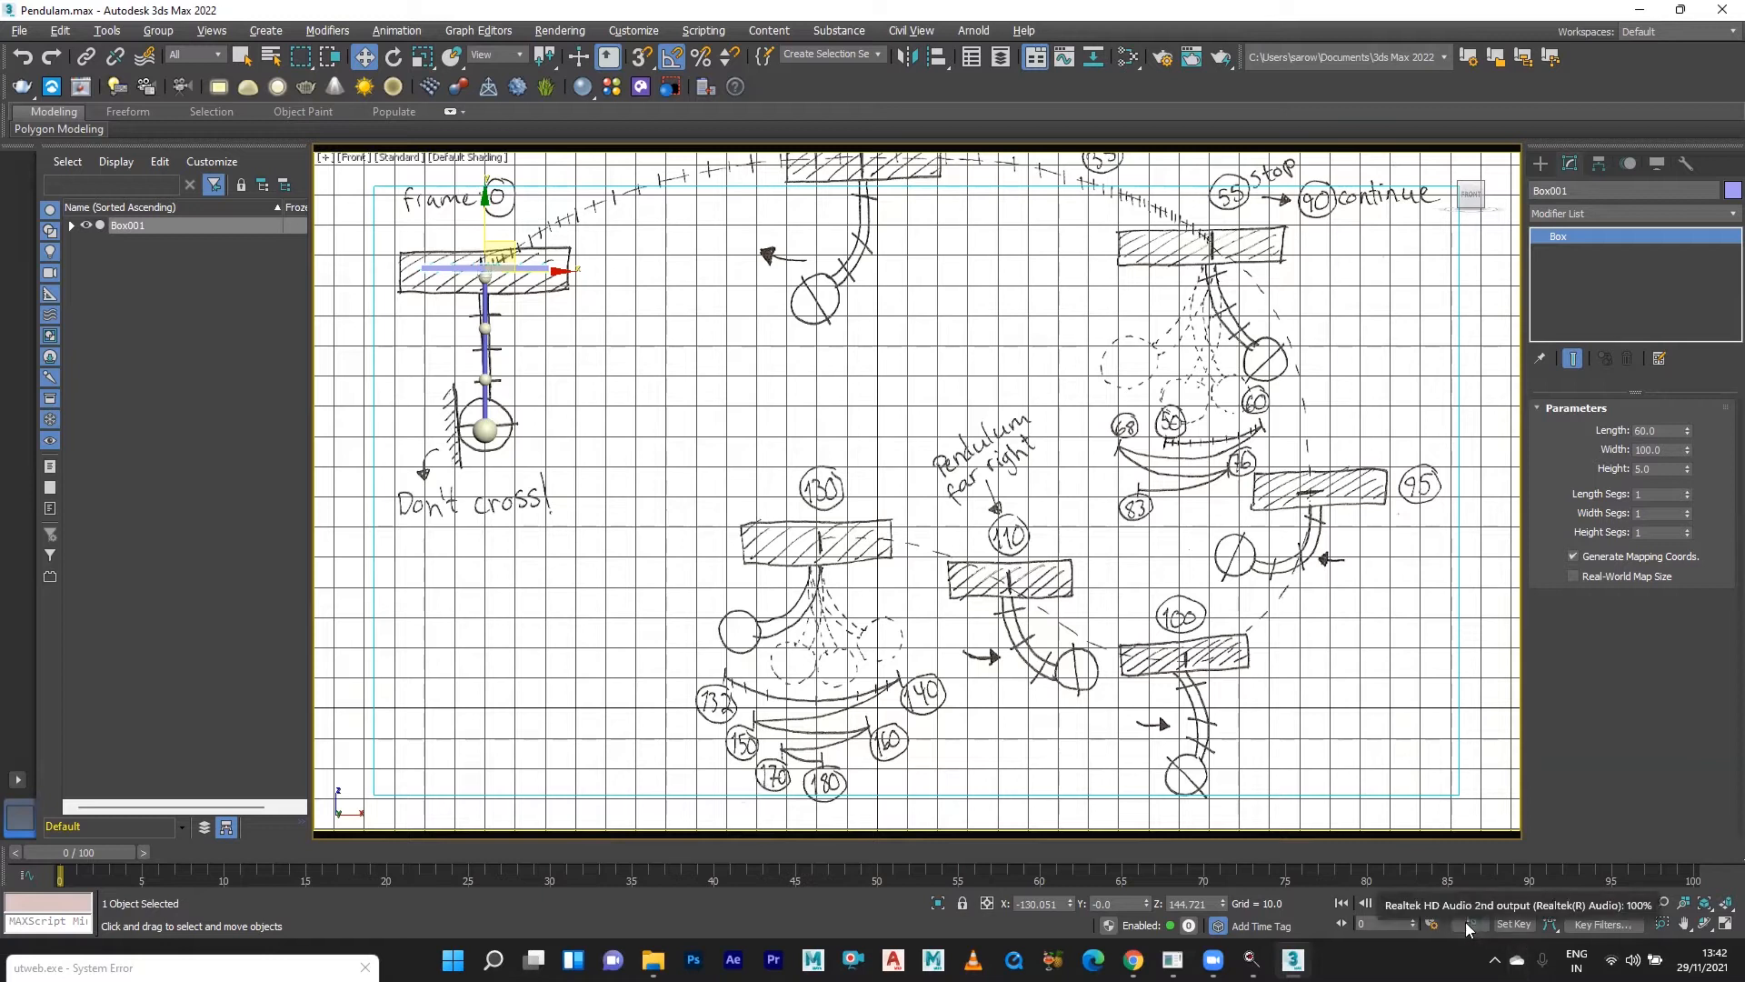
pyautogui.click(1511, 903)
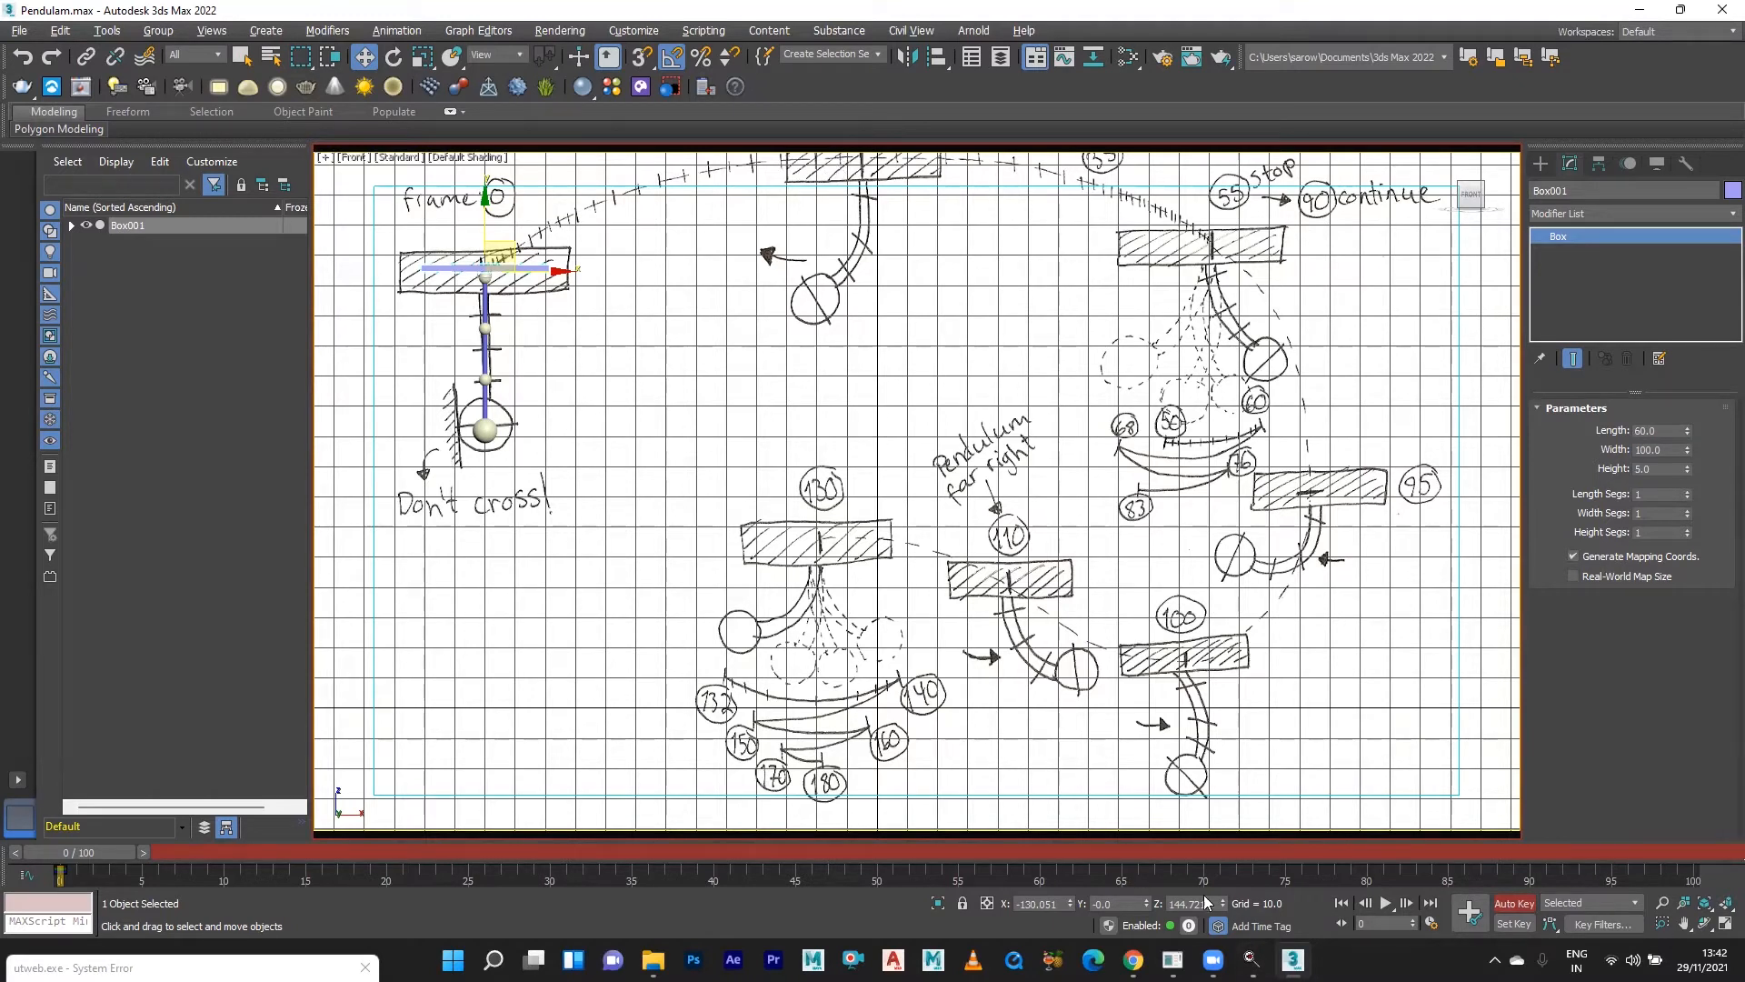
# Check the pendulum planning sketch in the browser, and at frame 27 move the box onto the sketched block marked 27.
pyautogui.click(1133, 959)
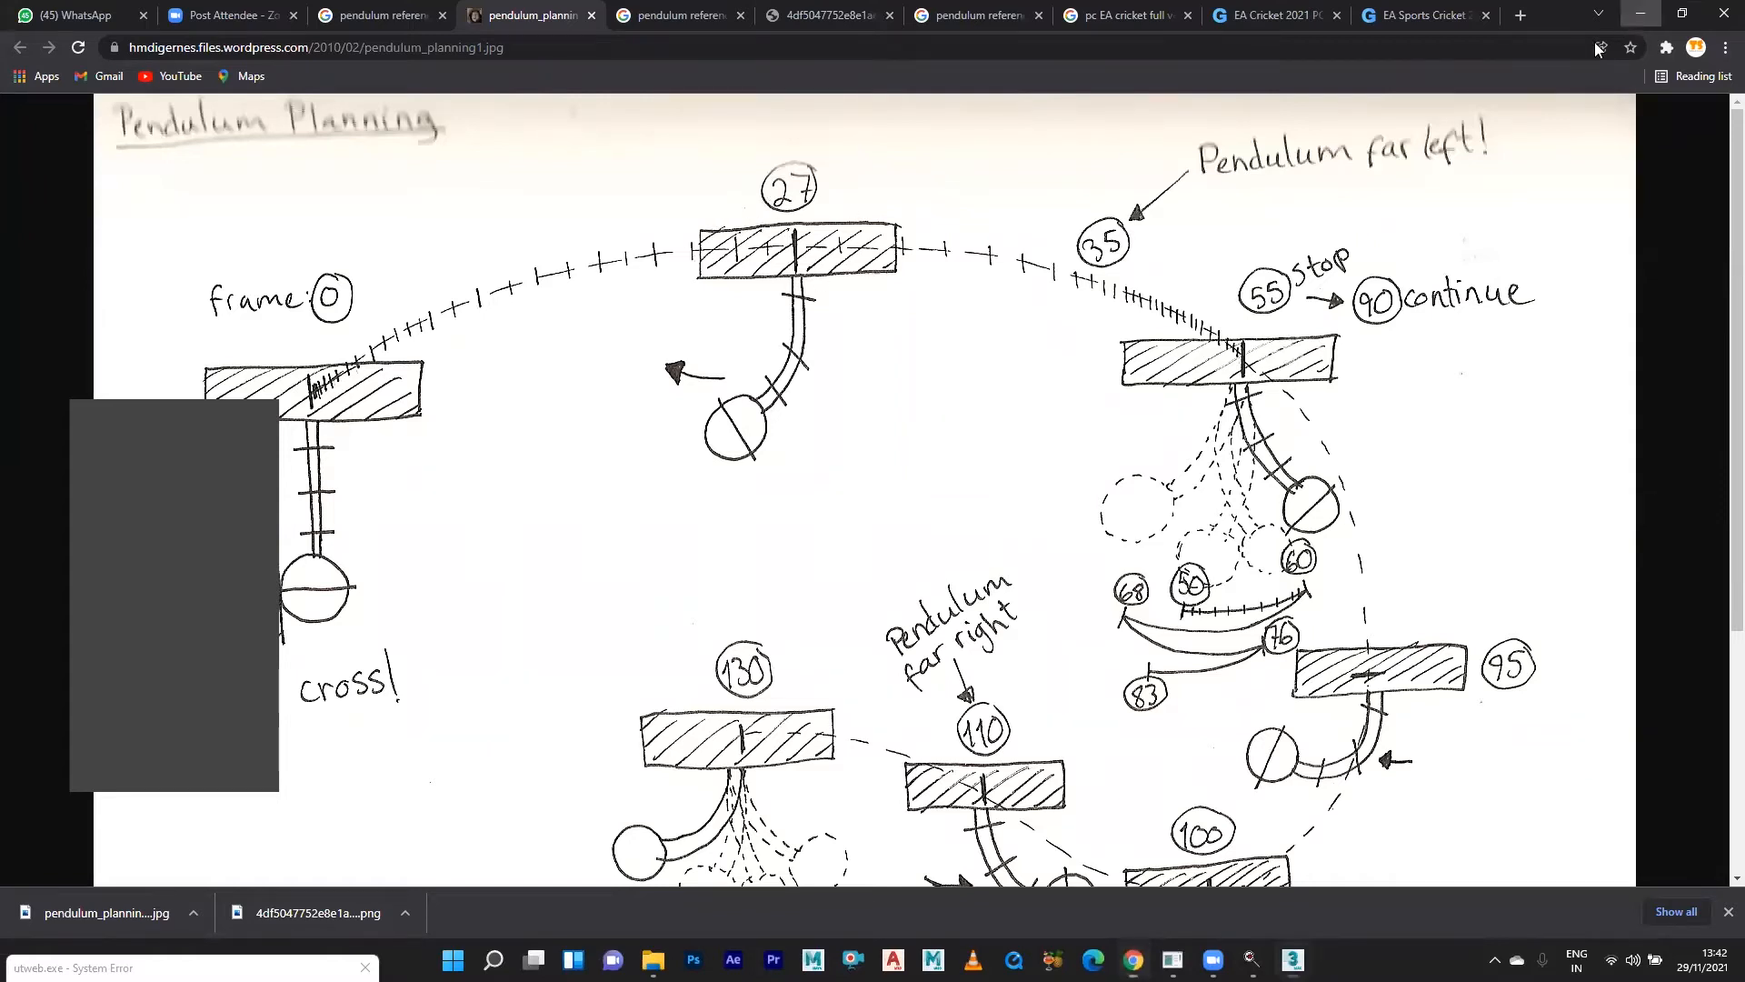
pyautogui.click(1641, 13)
pyautogui.moveTo(97, 849); pyautogui.dragTo(527, 875)
pyautogui.press('w')
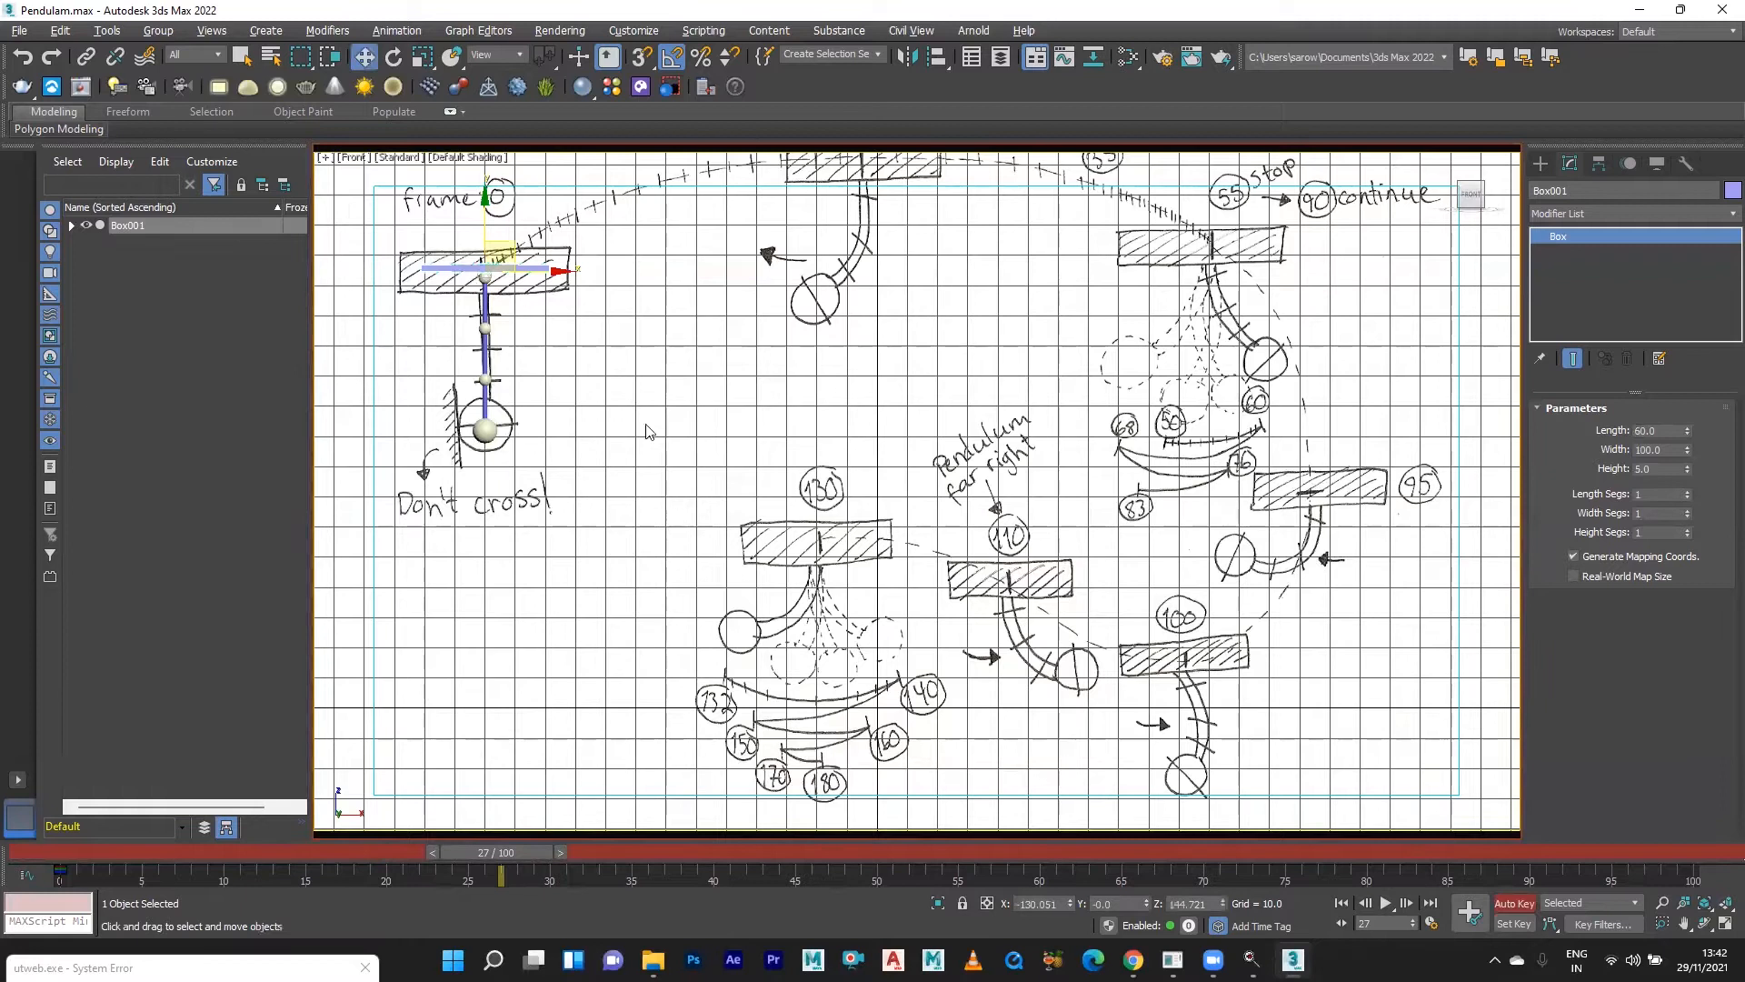
pyautogui.moveTo(510, 256)
pyautogui.mouseDown()
pyautogui.moveTo(549, 225)
pyautogui.moveTo(768, 195)
pyautogui.moveTo(891, 143)
pyautogui.mouseUp()
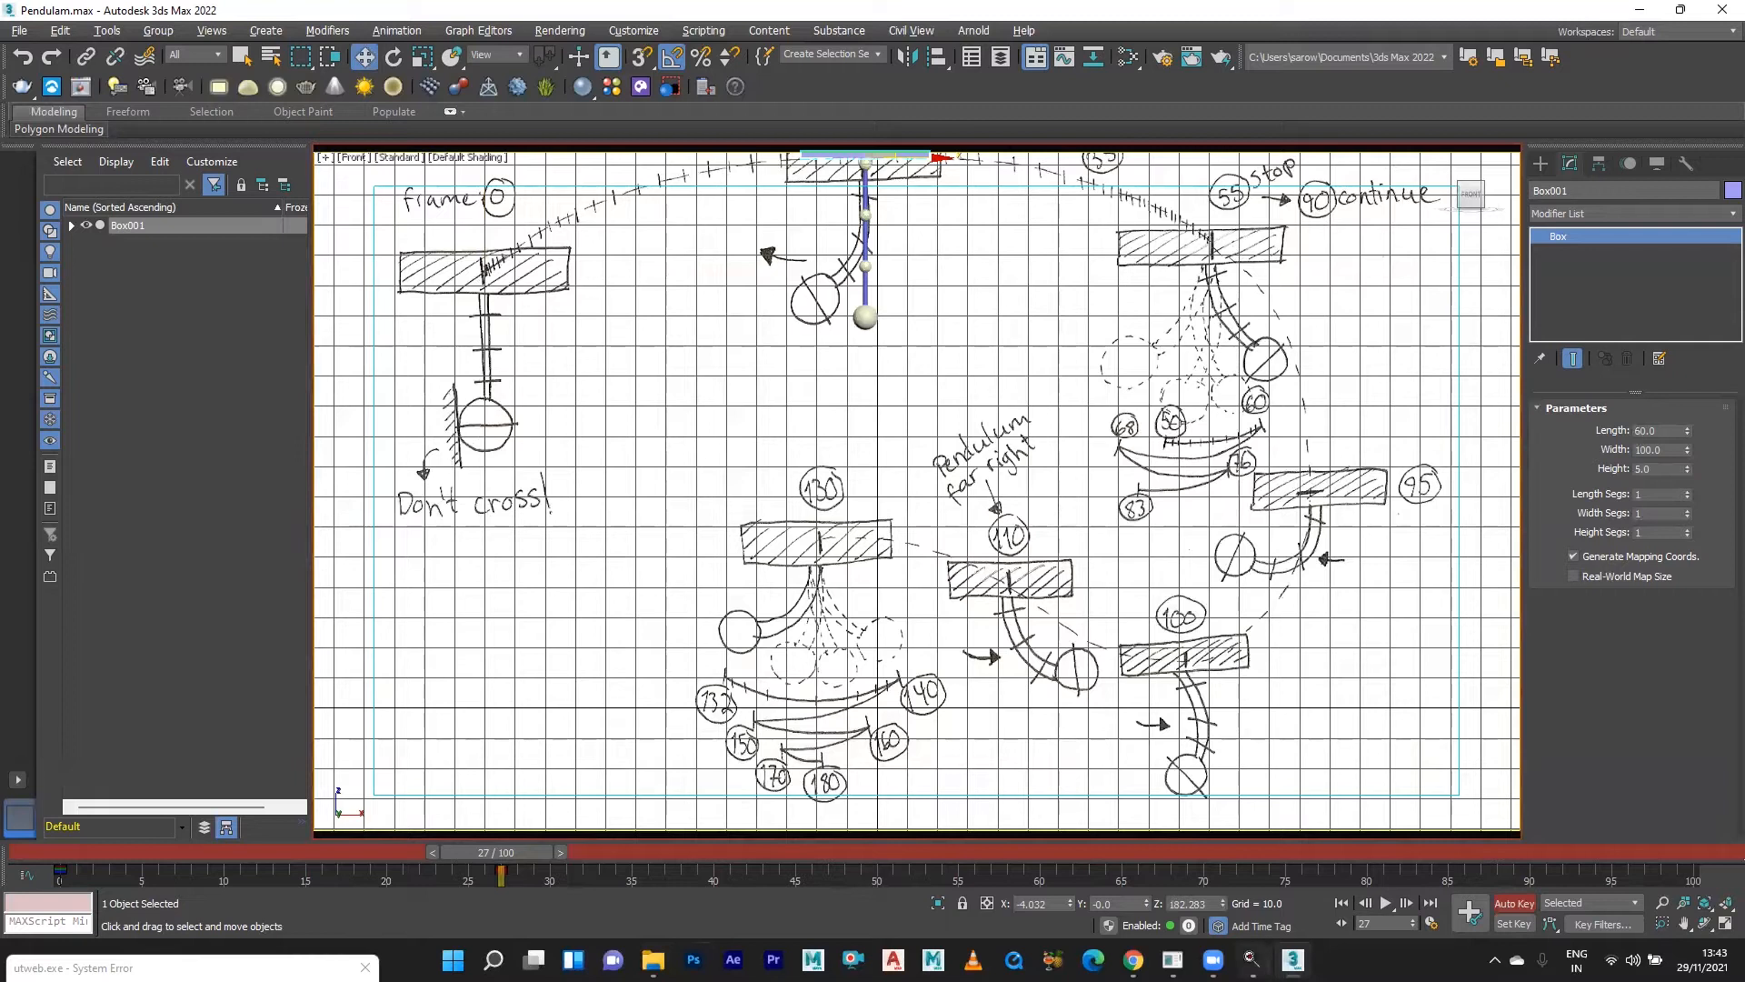
# Check the planning sketch in the browser again, and at frame 55 move the box across to X about 110.
pyautogui.click(1134, 960)
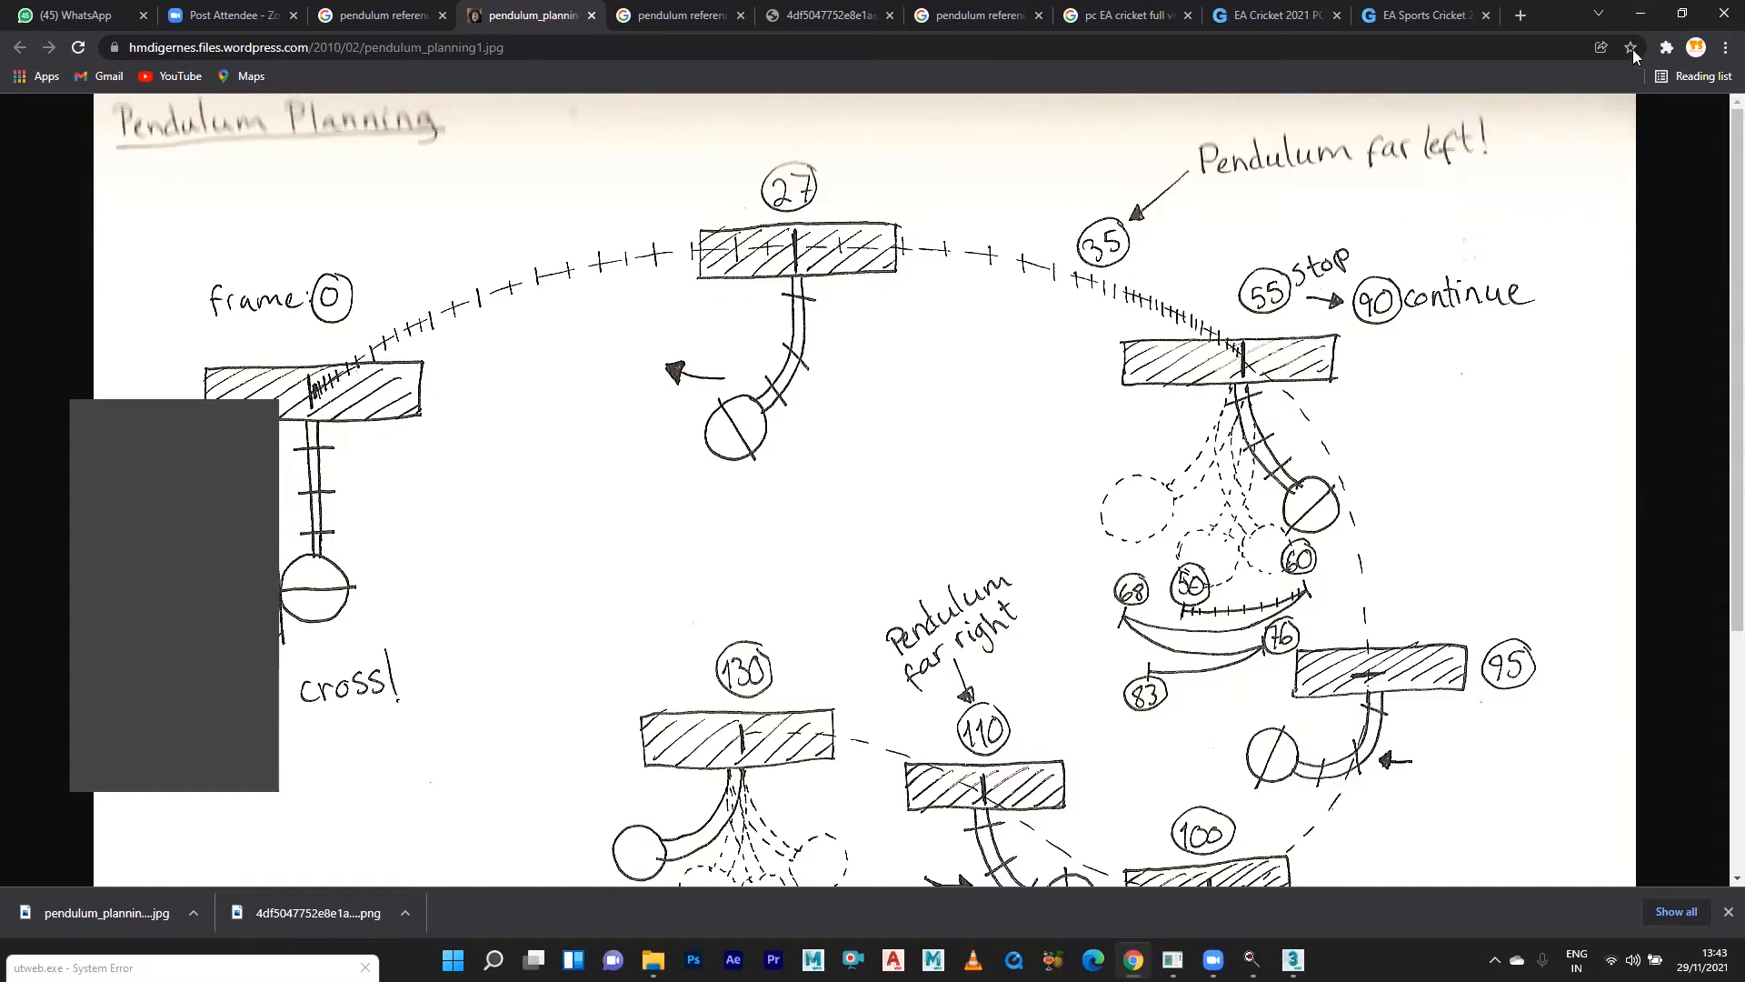
pyautogui.click(1642, 13)
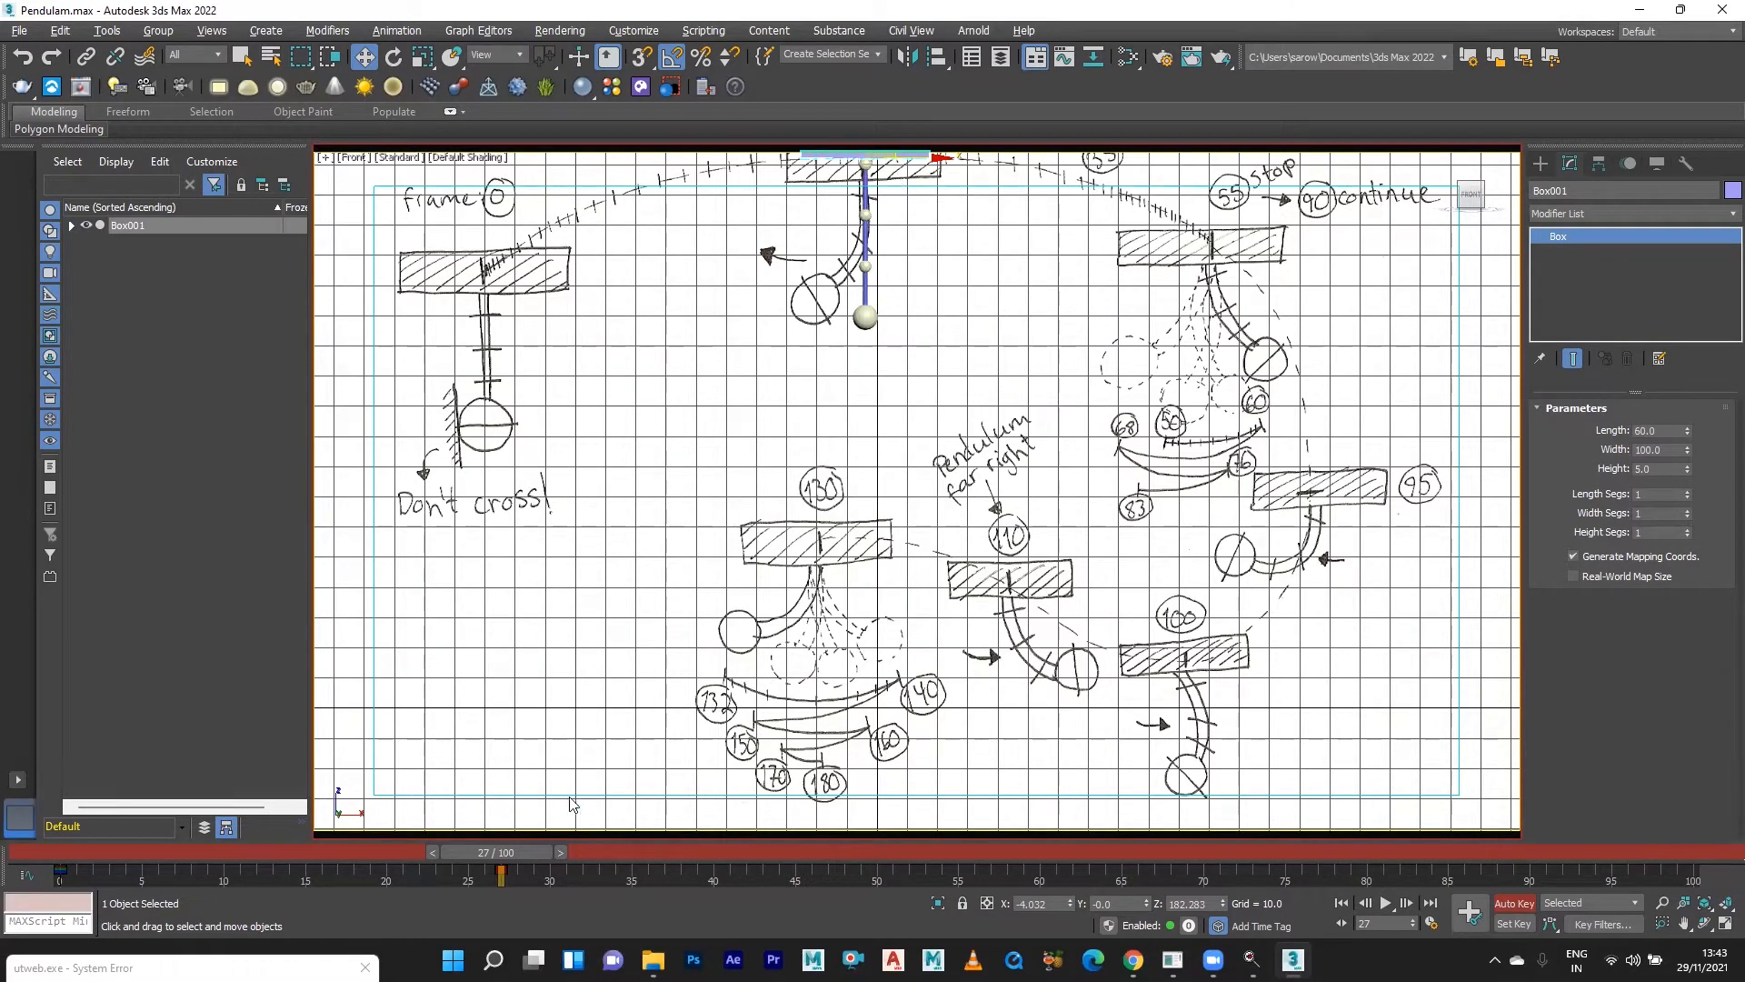
pyautogui.moveTo(514, 846); pyautogui.dragTo(975, 875)
pyautogui.press('w')
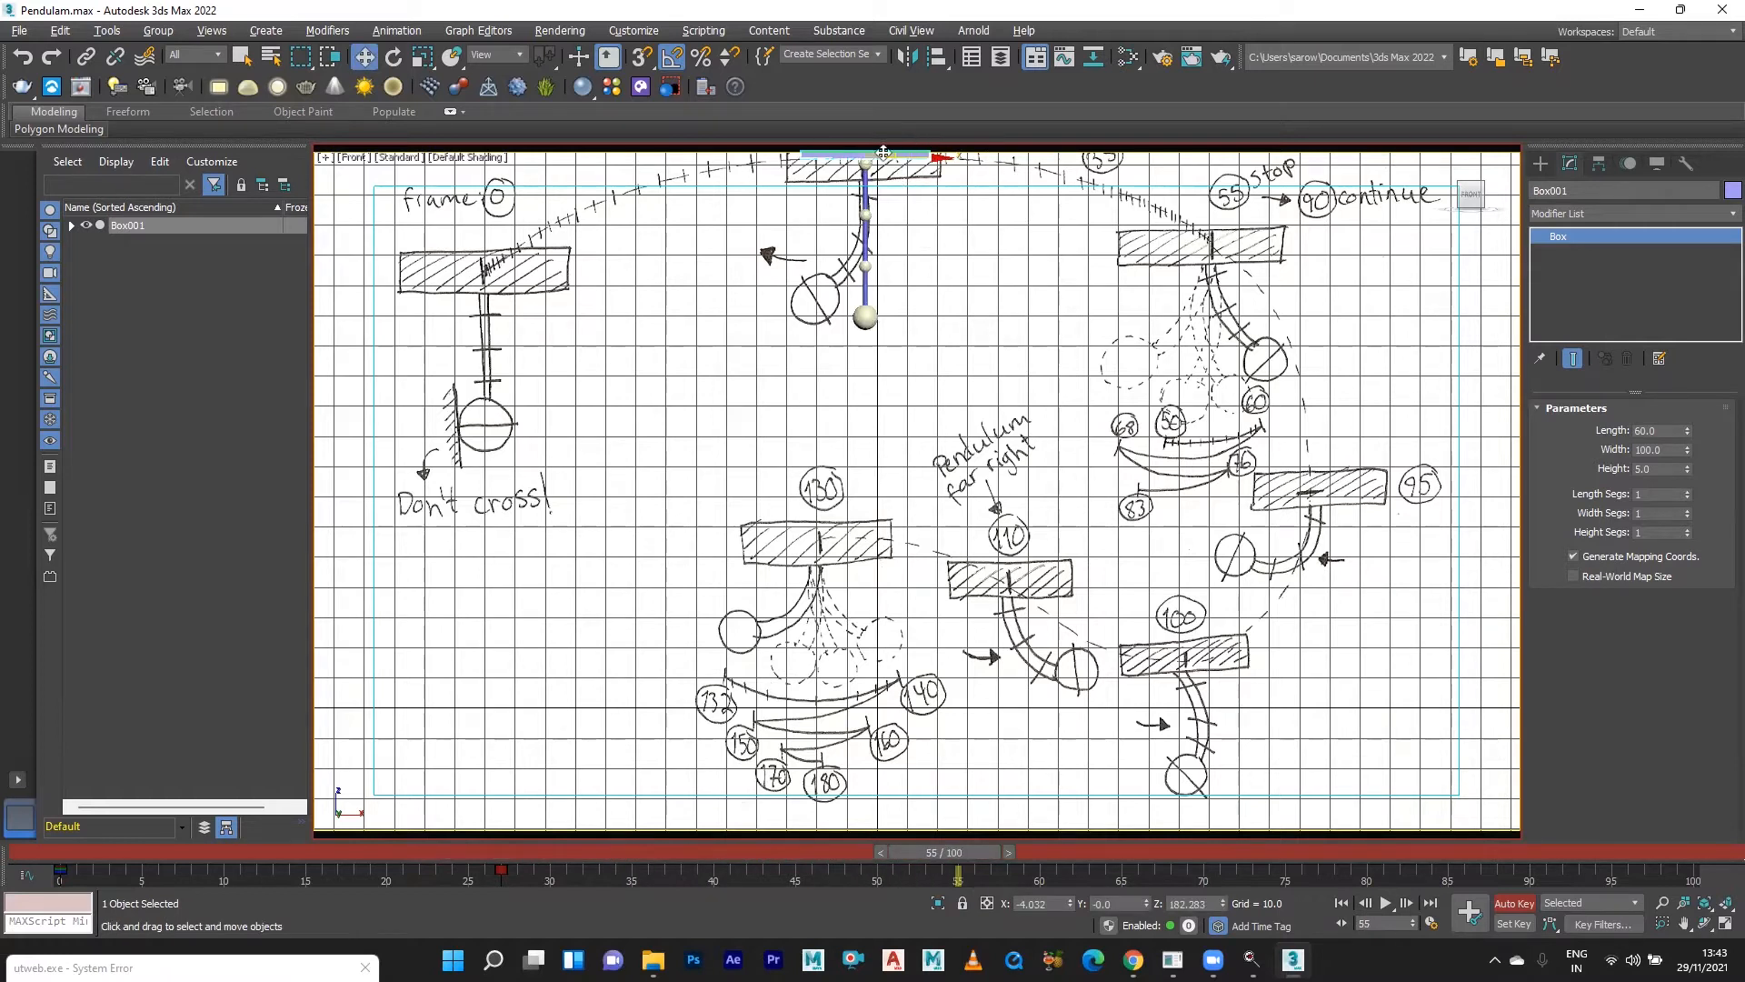
pyautogui.moveTo(883, 152); pyautogui.dragTo(1229, 252)
# Lower the box at frame 55 onto the sketched block marked 55, at Z about 152.
pyautogui.hotkey('alt', 'w')
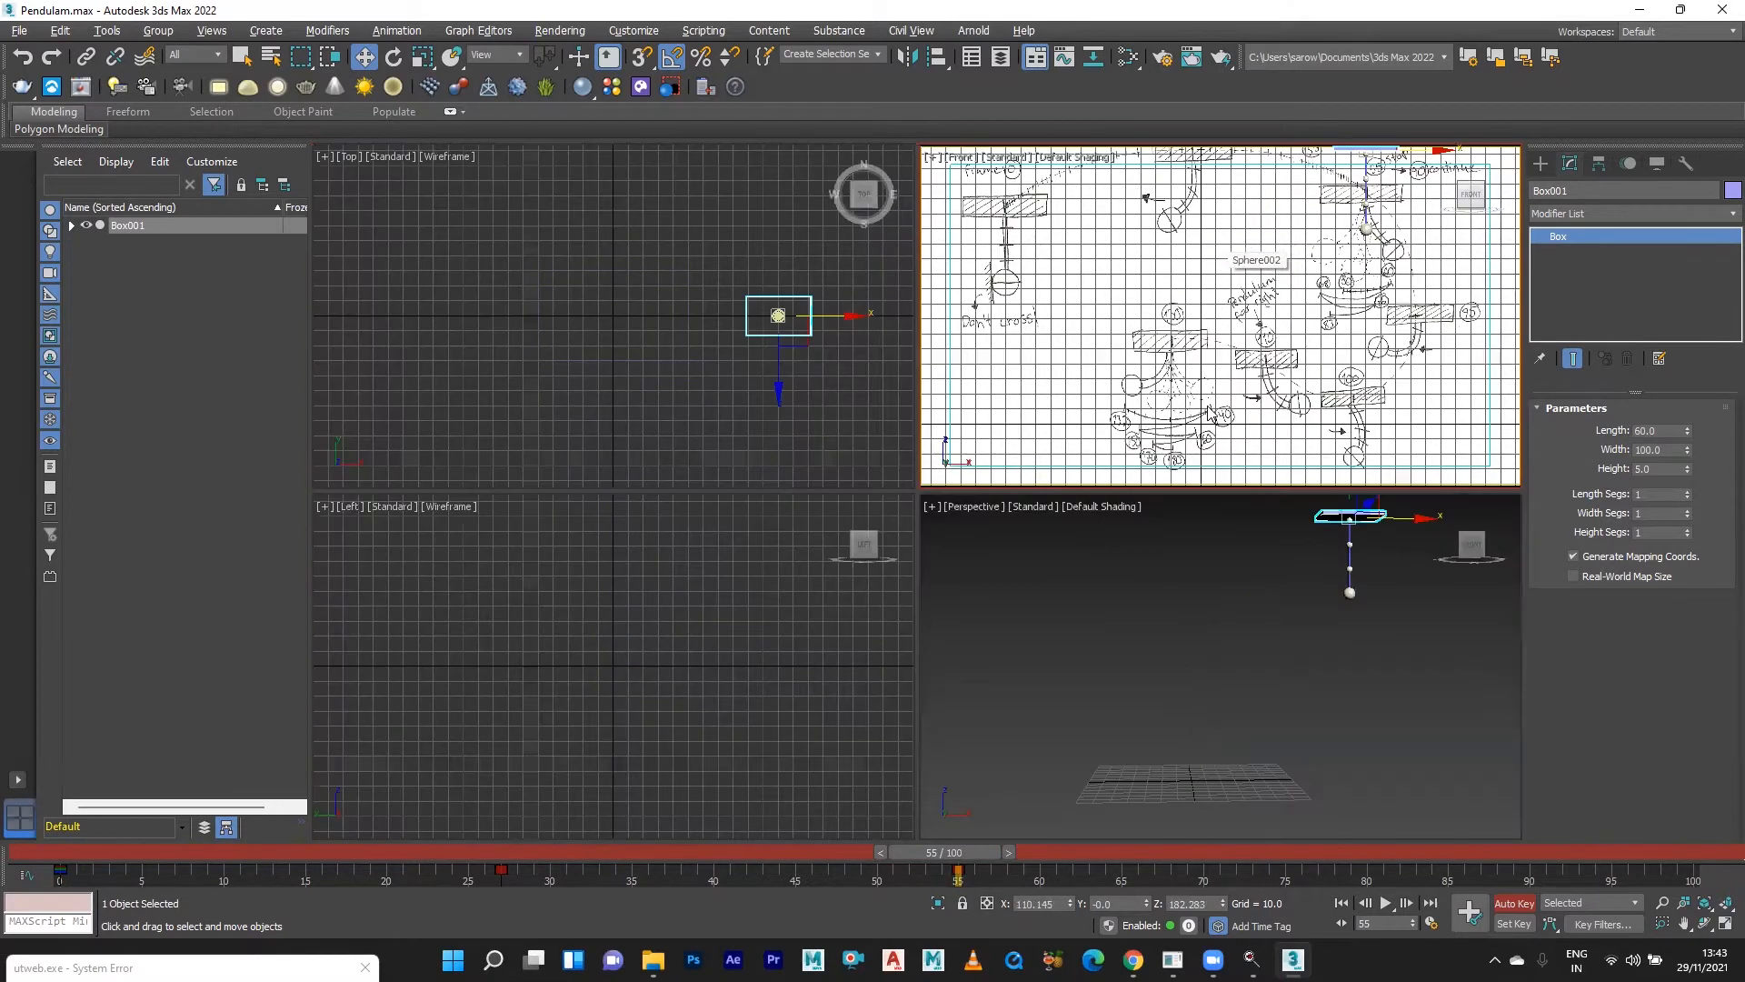
pyautogui.moveTo(1354, 582); pyautogui.dragTo(1306, 677, button='middle')
pyautogui.moveTo(1299, 557); pyautogui.dragTo(1298, 594)
pyautogui.middleClick(1250, 386)
pyautogui.hotkey('alt', 'w')
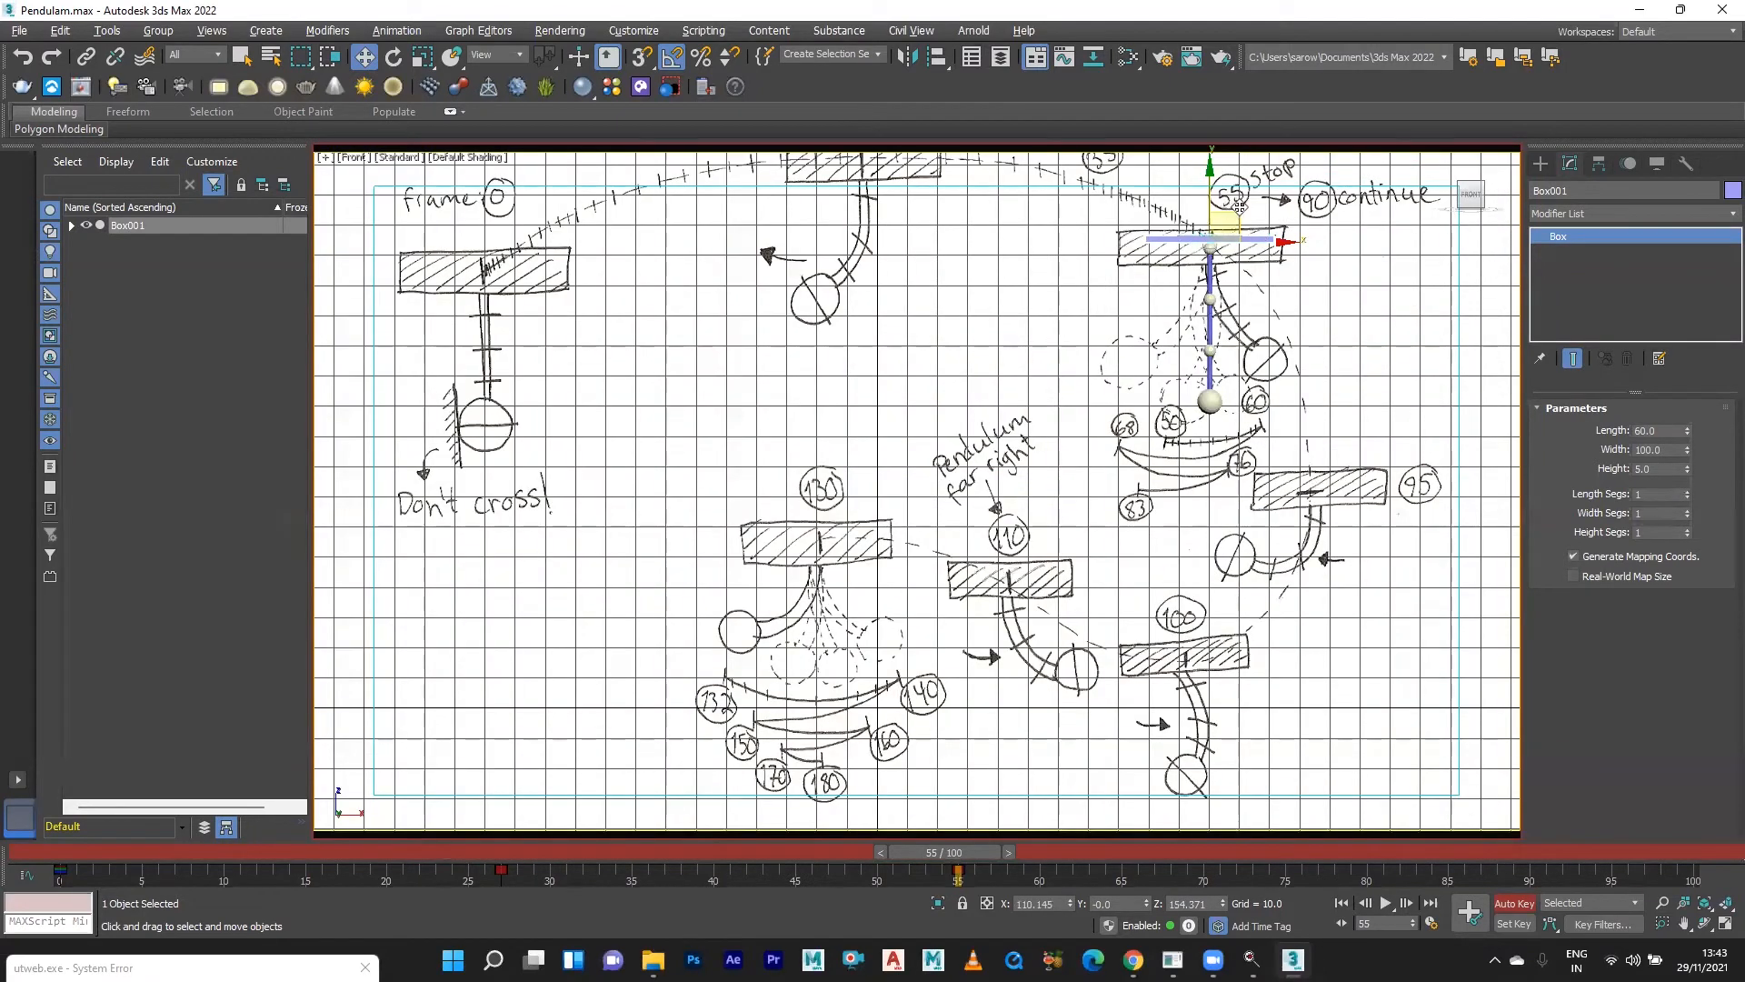
pyautogui.moveTo(1240, 208); pyautogui.dragTo(1242, 213)
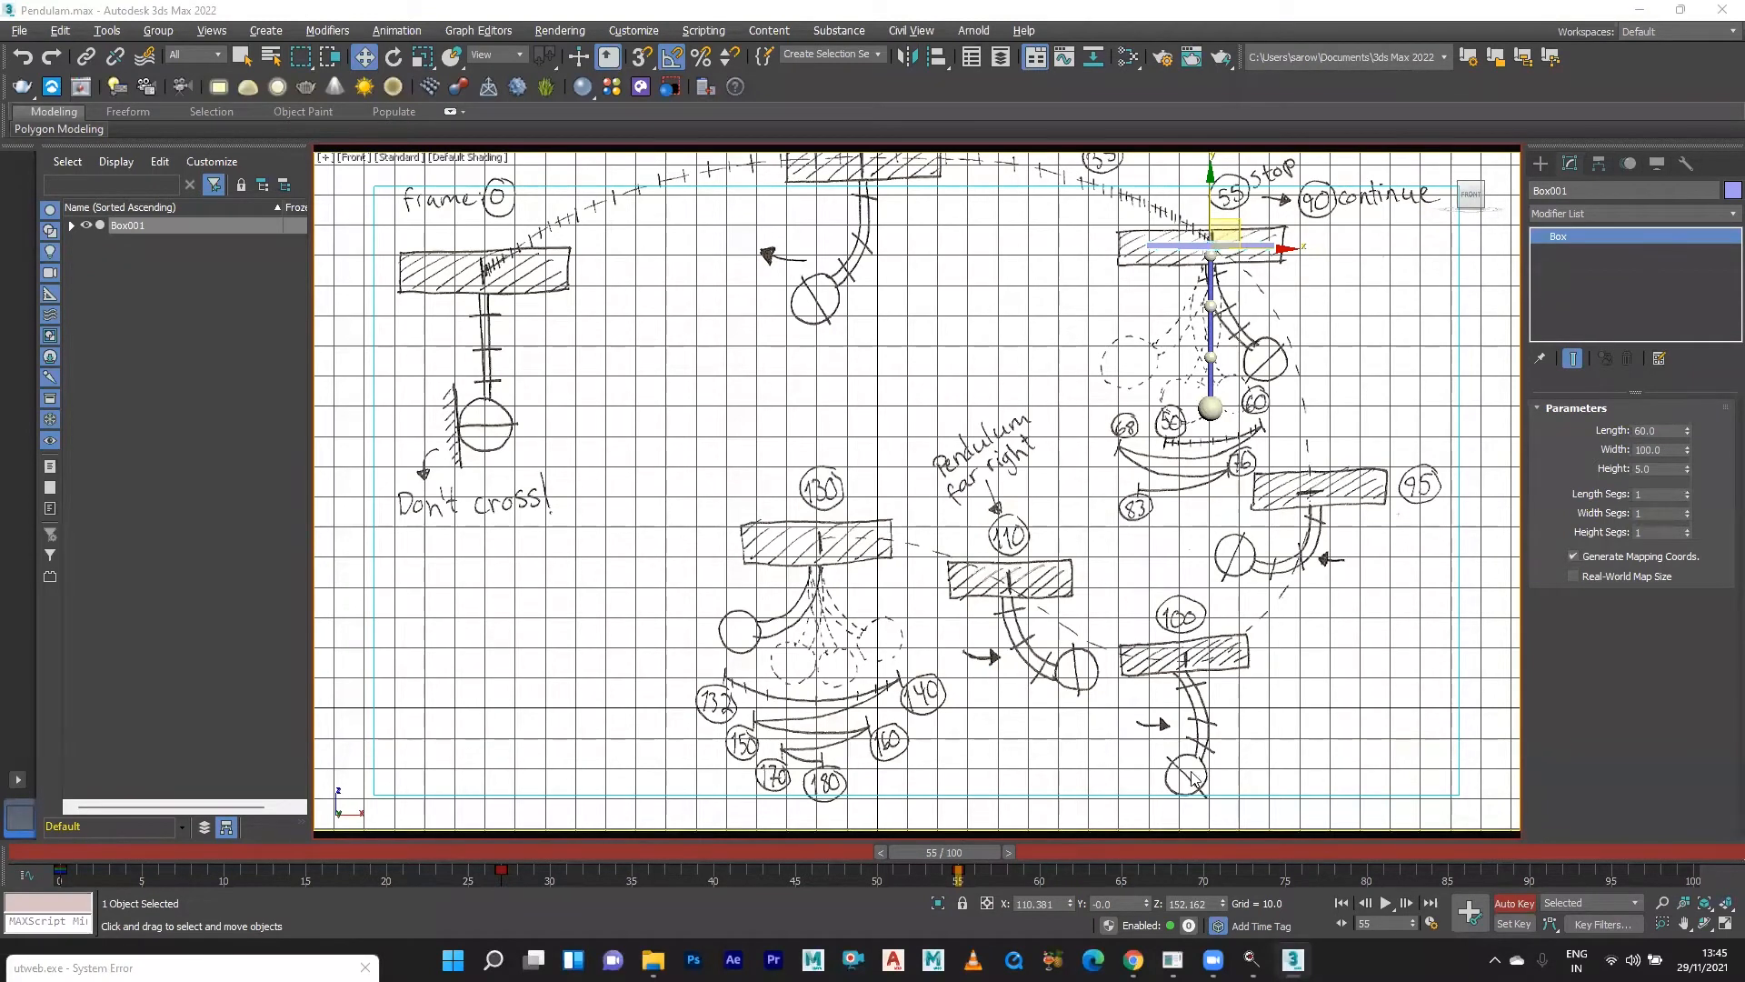
# Set a key at frame 90 holding the box's position, and extend the animation's end time to 200.
pyautogui.moveTo(948, 859); pyautogui.dragTo(1516, 854)
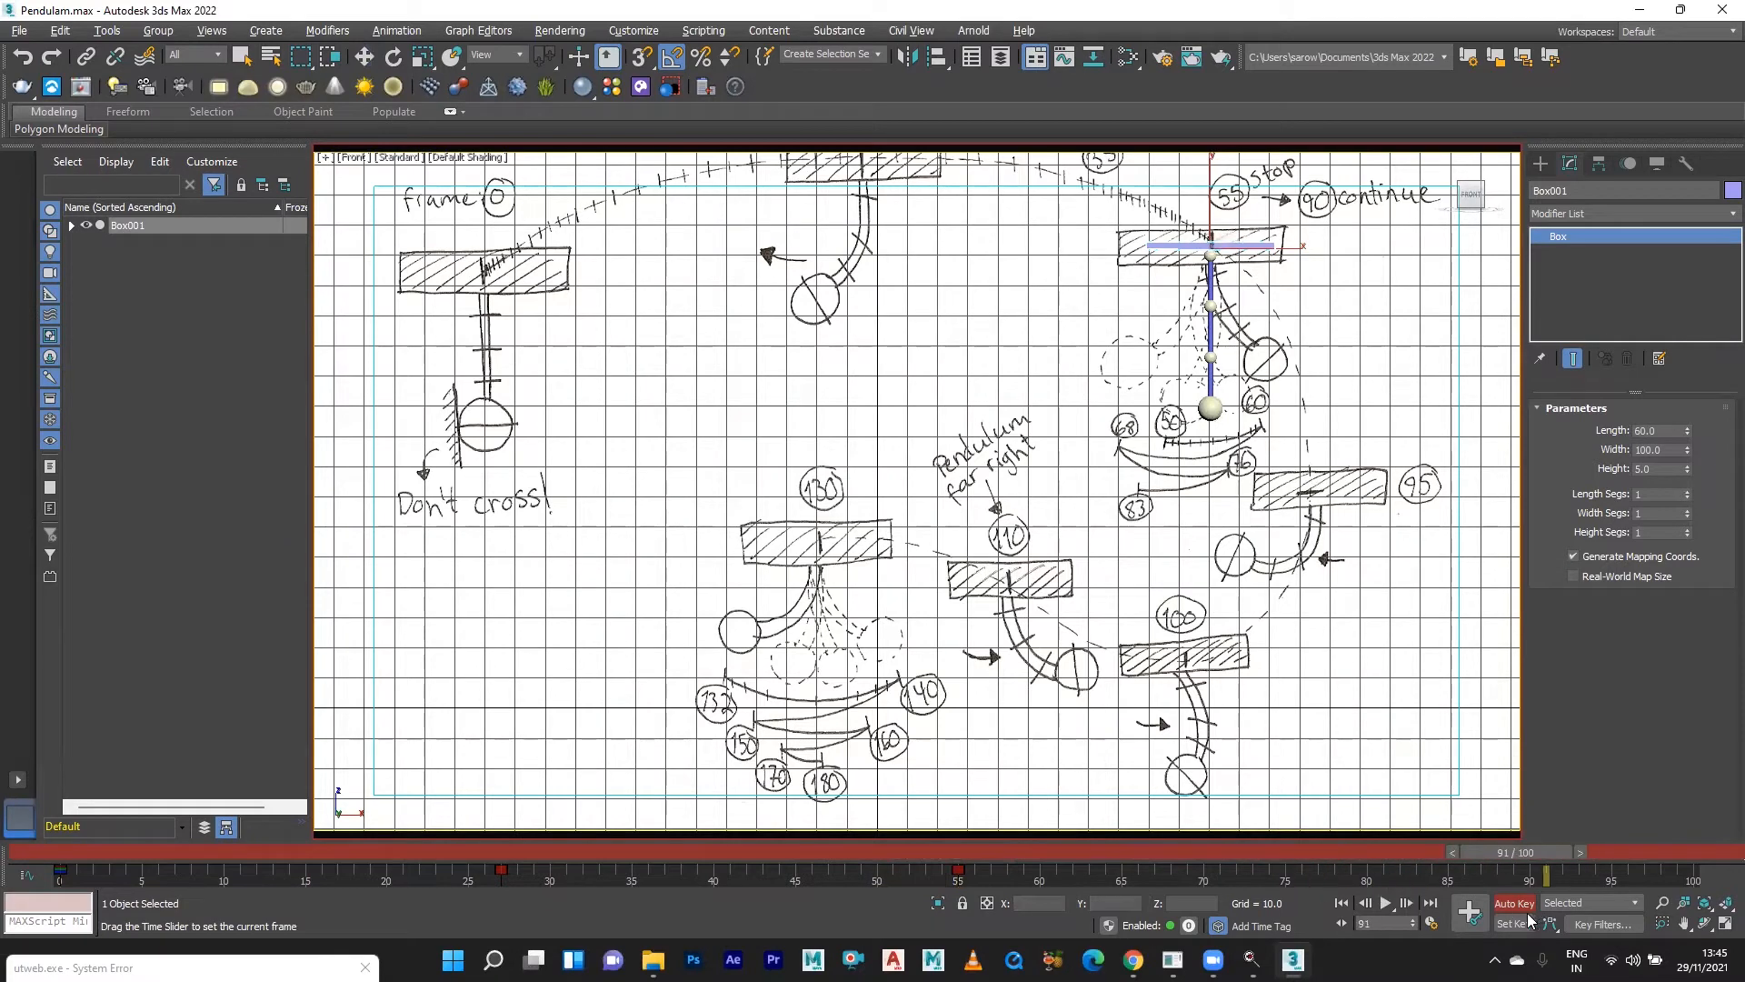
pyautogui.click(1470, 911)
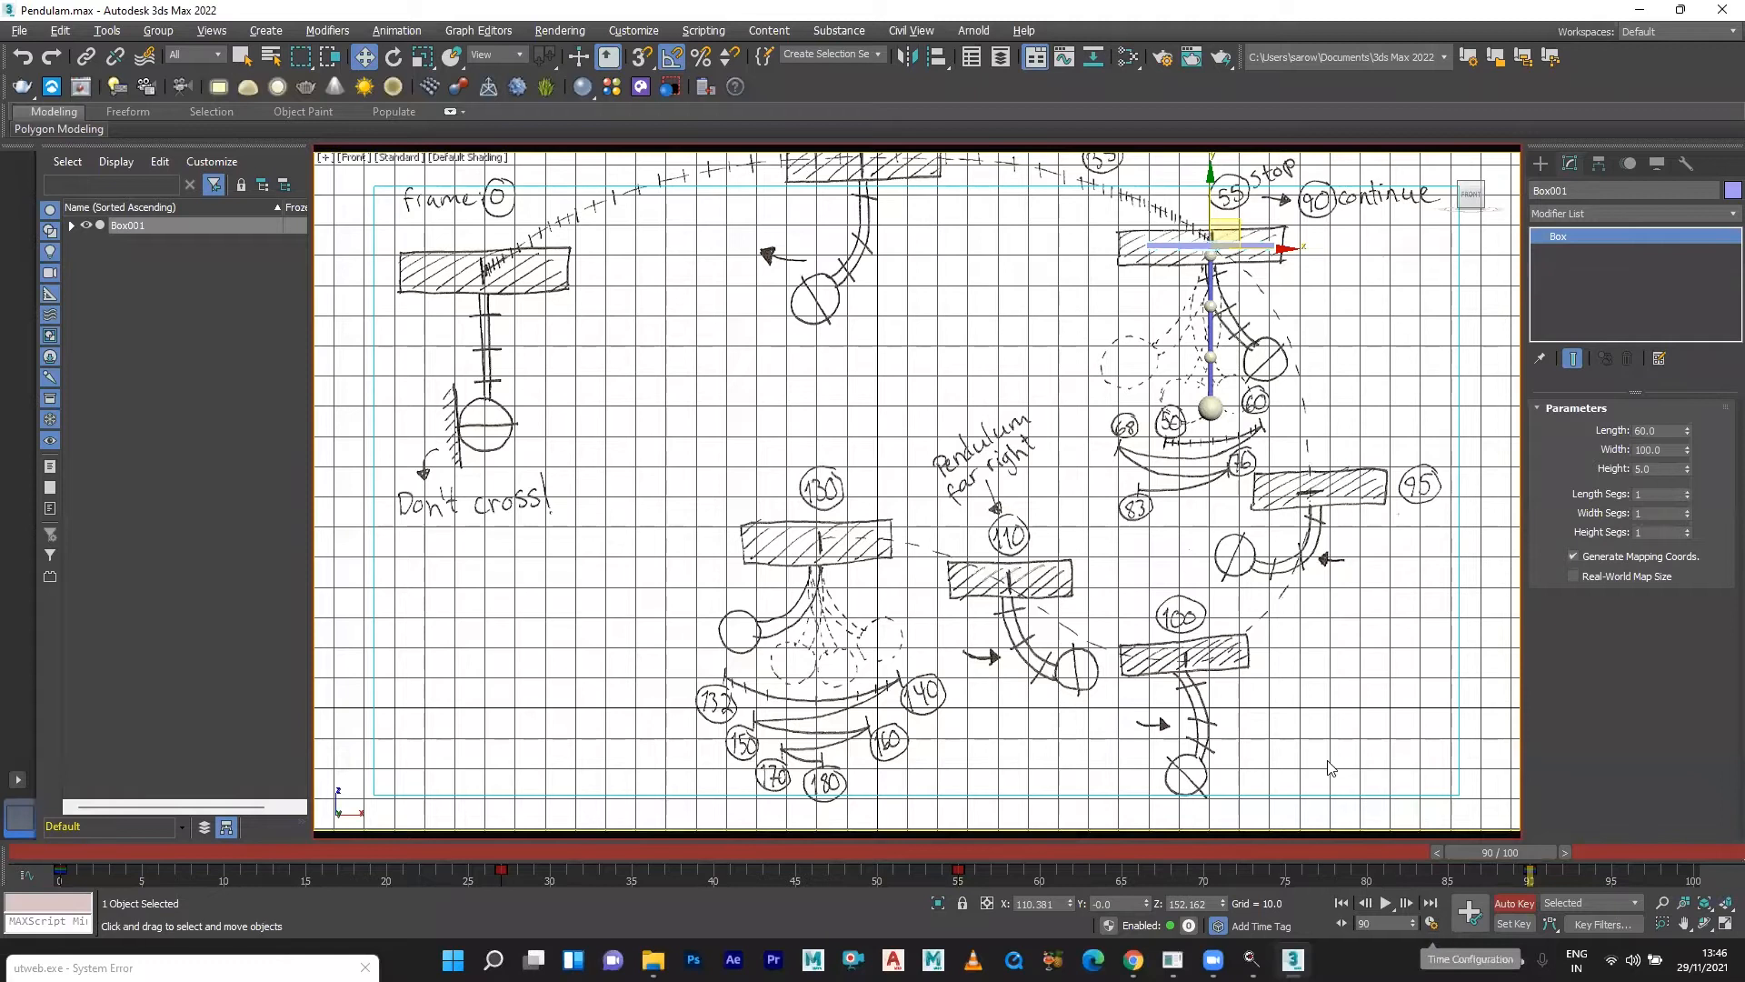
pyautogui.click(1433, 922)
pyautogui.doubleClick(818, 530)
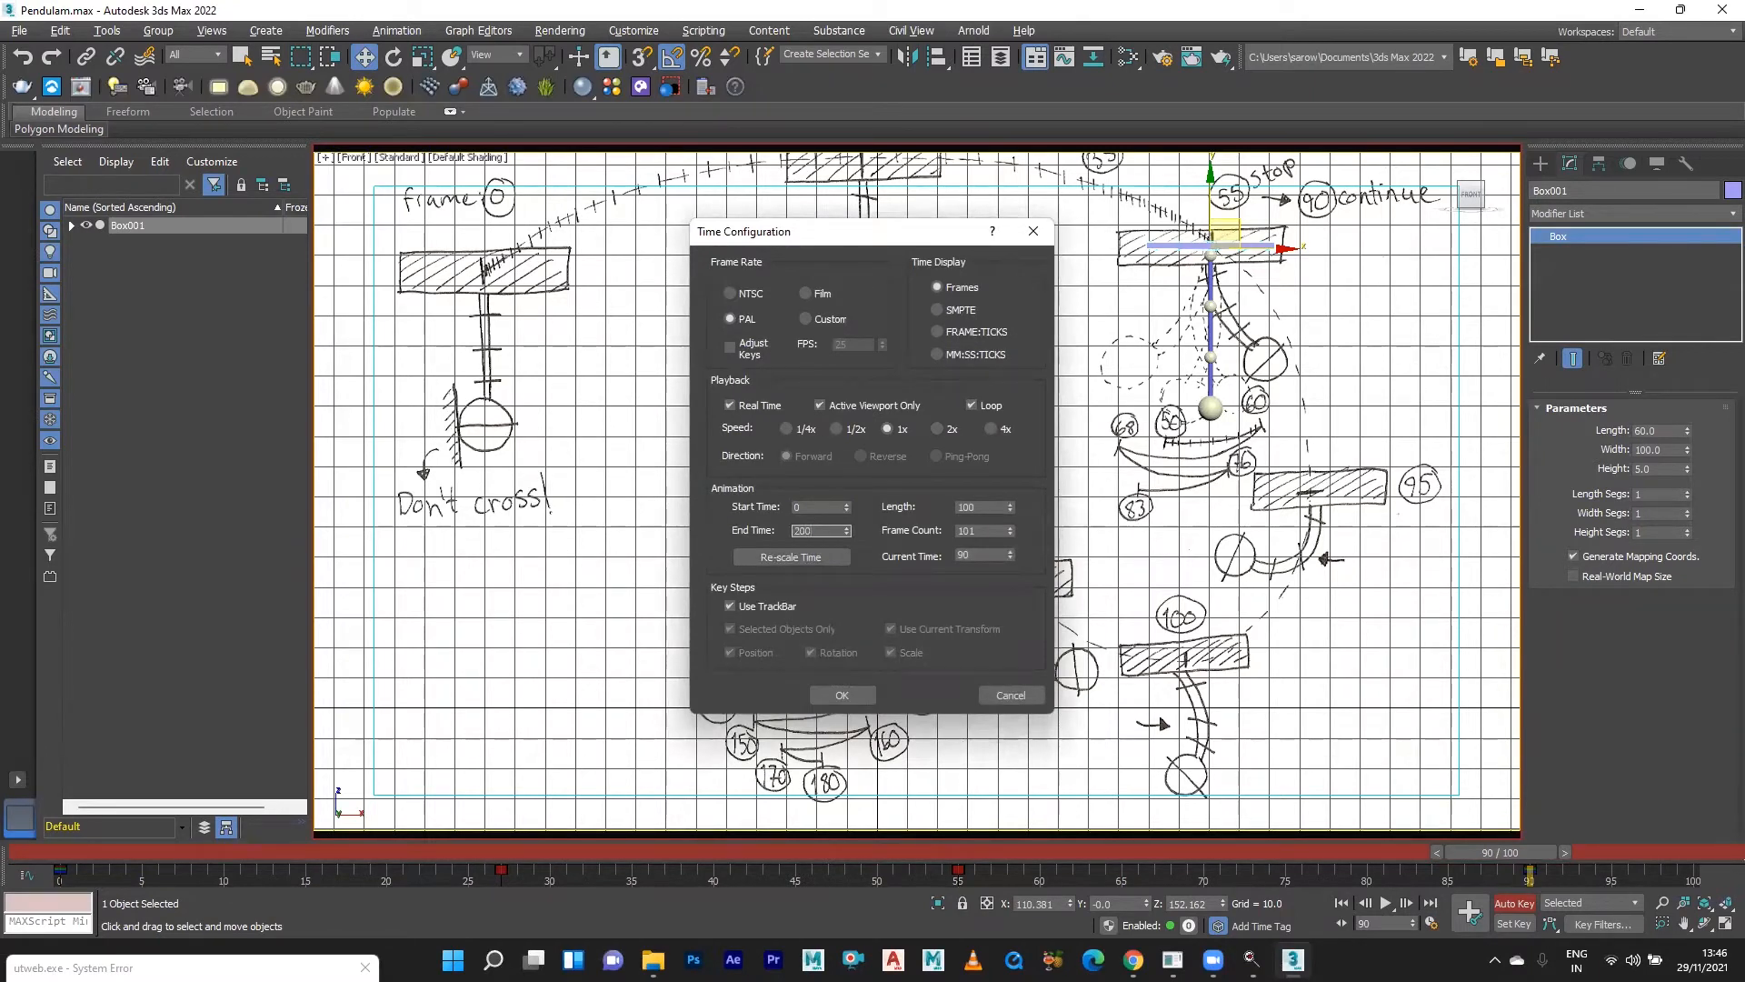
pyautogui.click(841, 696)
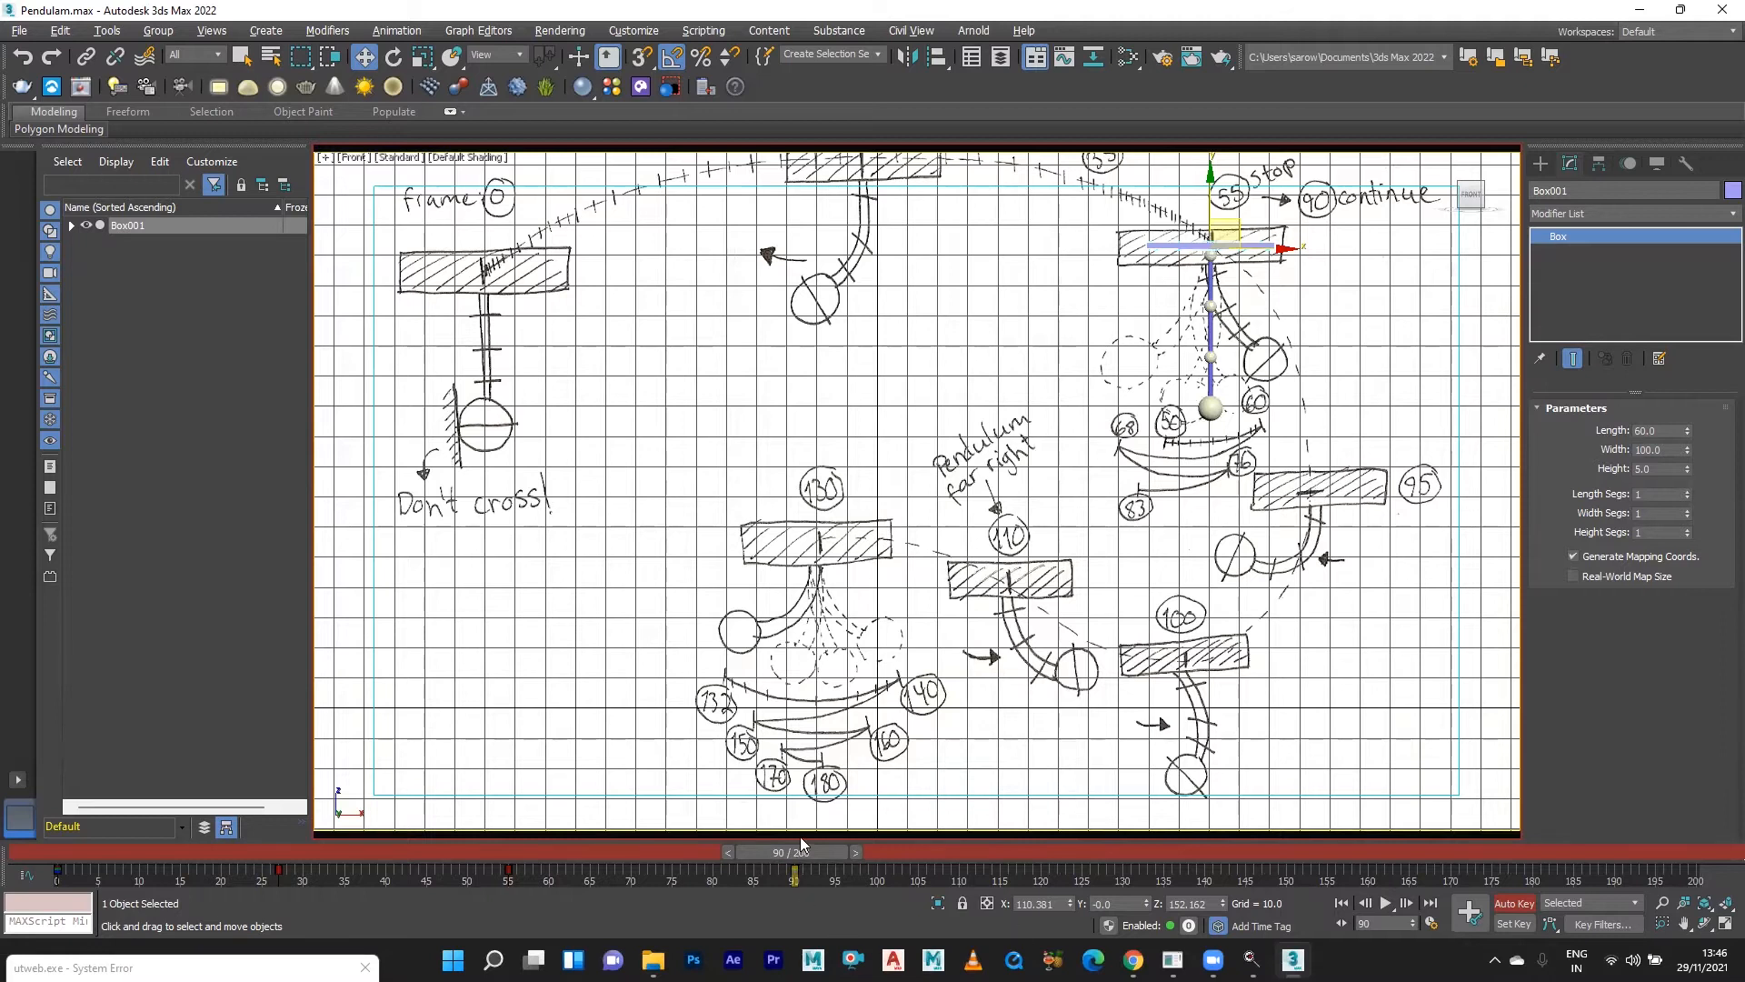
# Keyframe the box over its sketched blocks at frame 95 (X about 146, Z about 72) and frame 100 (X about 101, Z about 16).
pyautogui.moveTo(803, 856); pyautogui.dragTo(852, 856)
pyautogui.press('w')
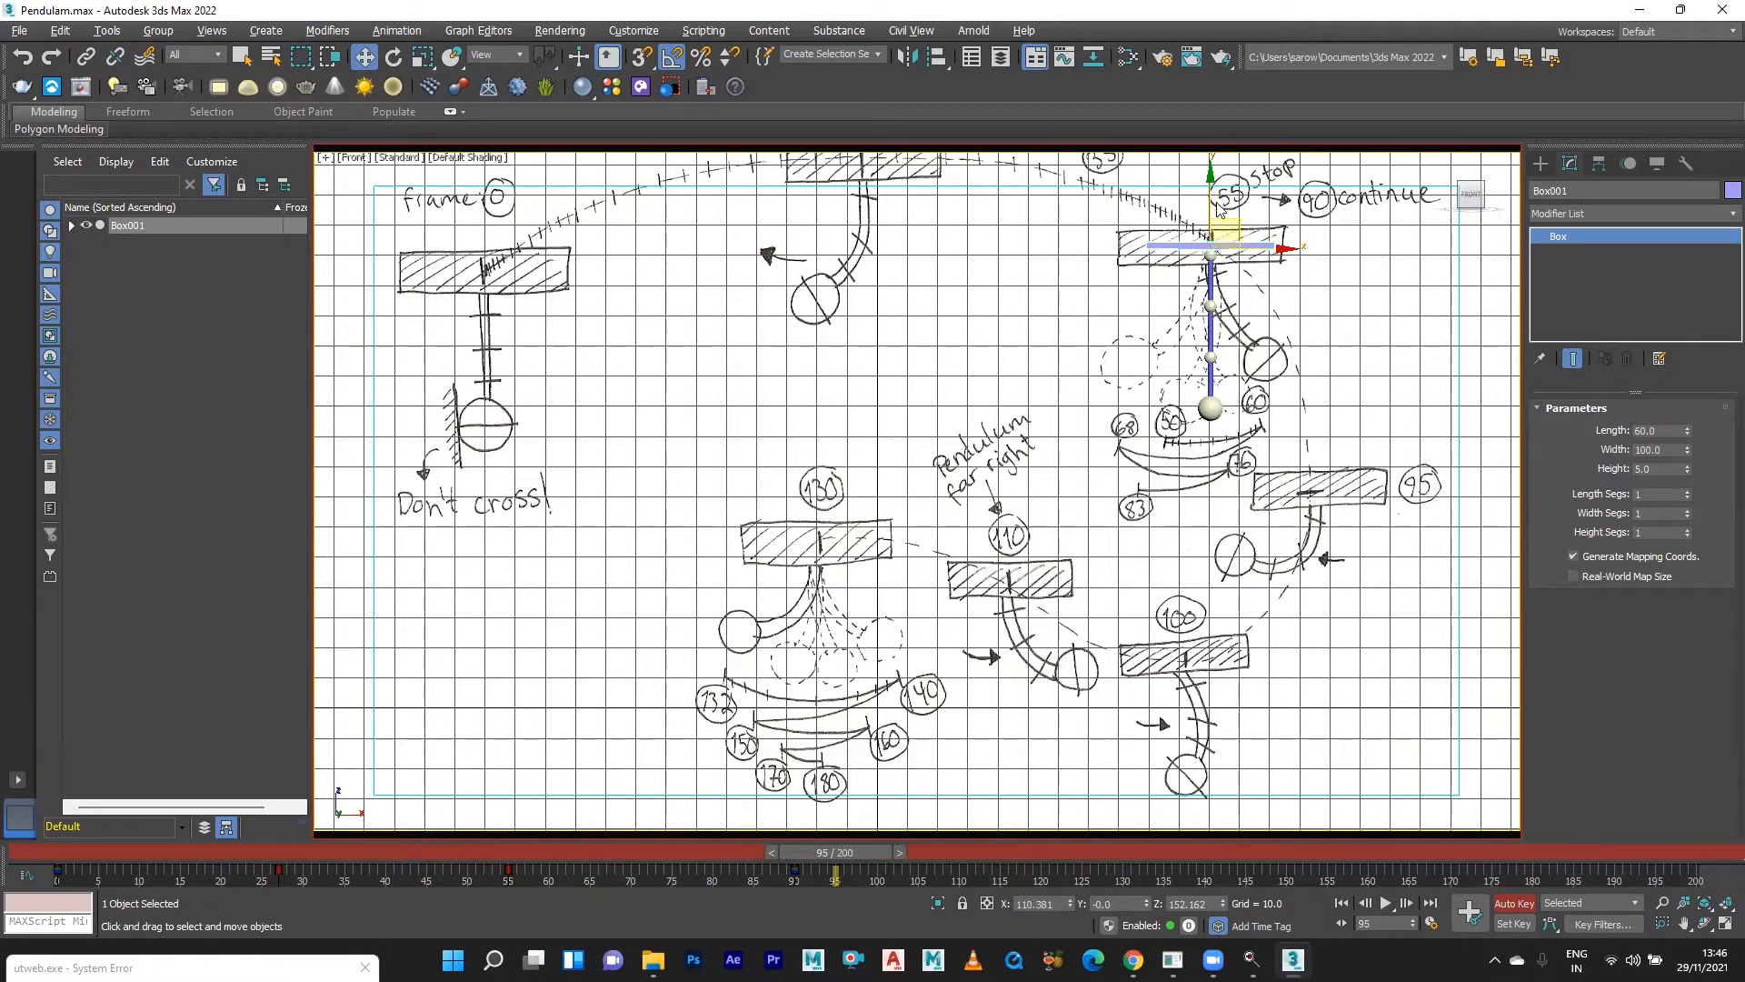
pyautogui.moveTo(1227, 224); pyautogui.dragTo(1333, 464)
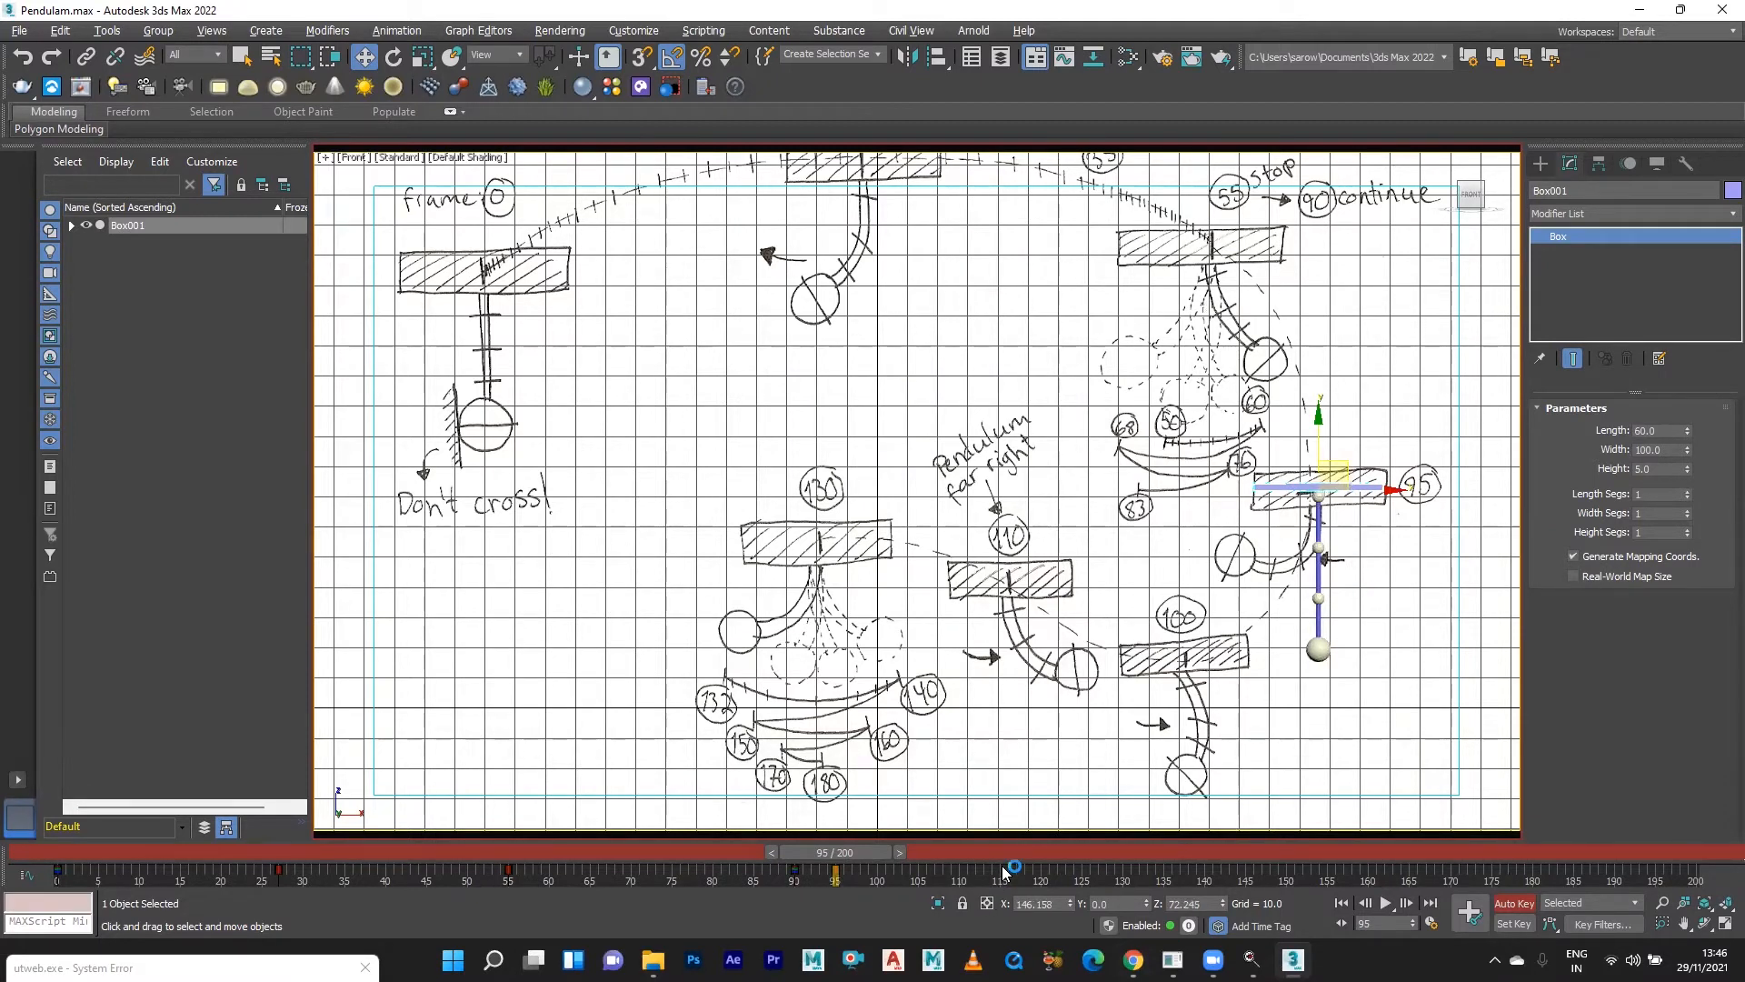
pyautogui.moveTo(844, 855); pyautogui.dragTo(887, 851)
pyautogui.press('w')
pyautogui.moveTo(1352, 465)
pyautogui.mouseDown()
pyautogui.moveTo(1191, 625)
pyautogui.moveTo(1215, 637)
pyautogui.mouseUp()
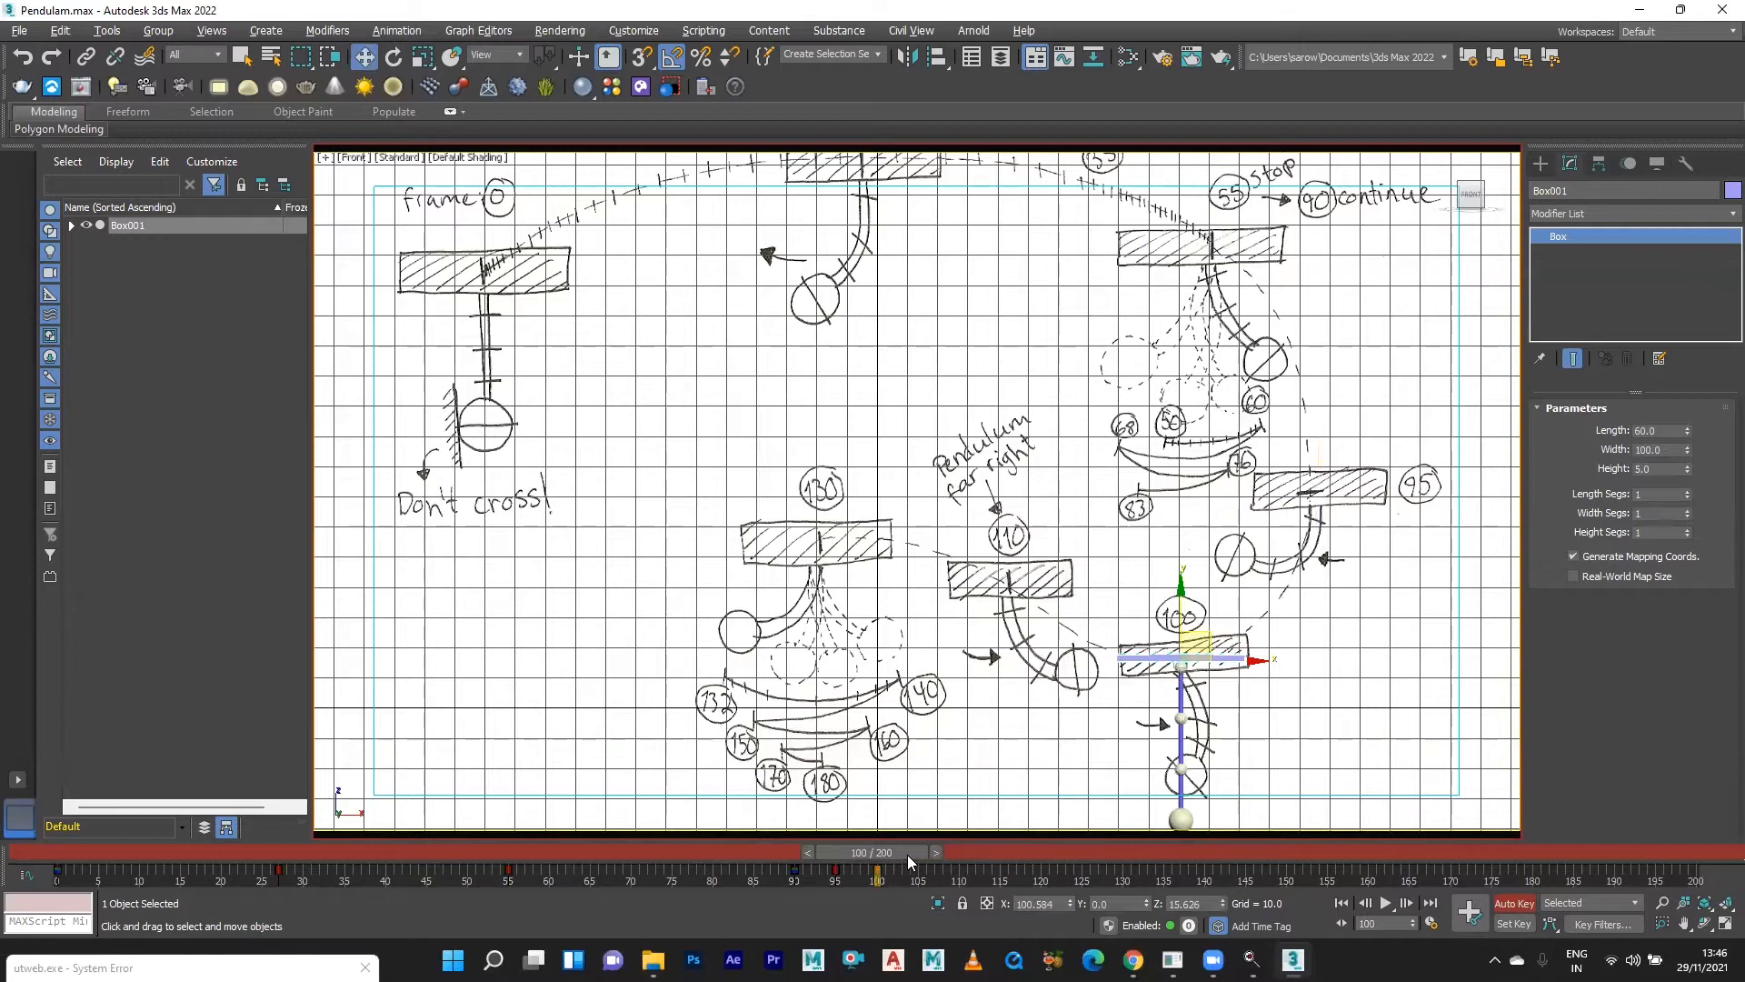
# Keyframe the box over its sketched blocks at frame 110 (X about 43, Z about 43) and frame 130 (X about -20, Z about 56).
pyautogui.moveTo(904, 851); pyautogui.dragTo(989, 853)
pyautogui.press('w')
pyautogui.moveTo(1210, 637)
pyautogui.mouseDown()
pyautogui.moveTo(1070, 546)
pyautogui.moveTo(1034, 559)
pyautogui.mouseUp()
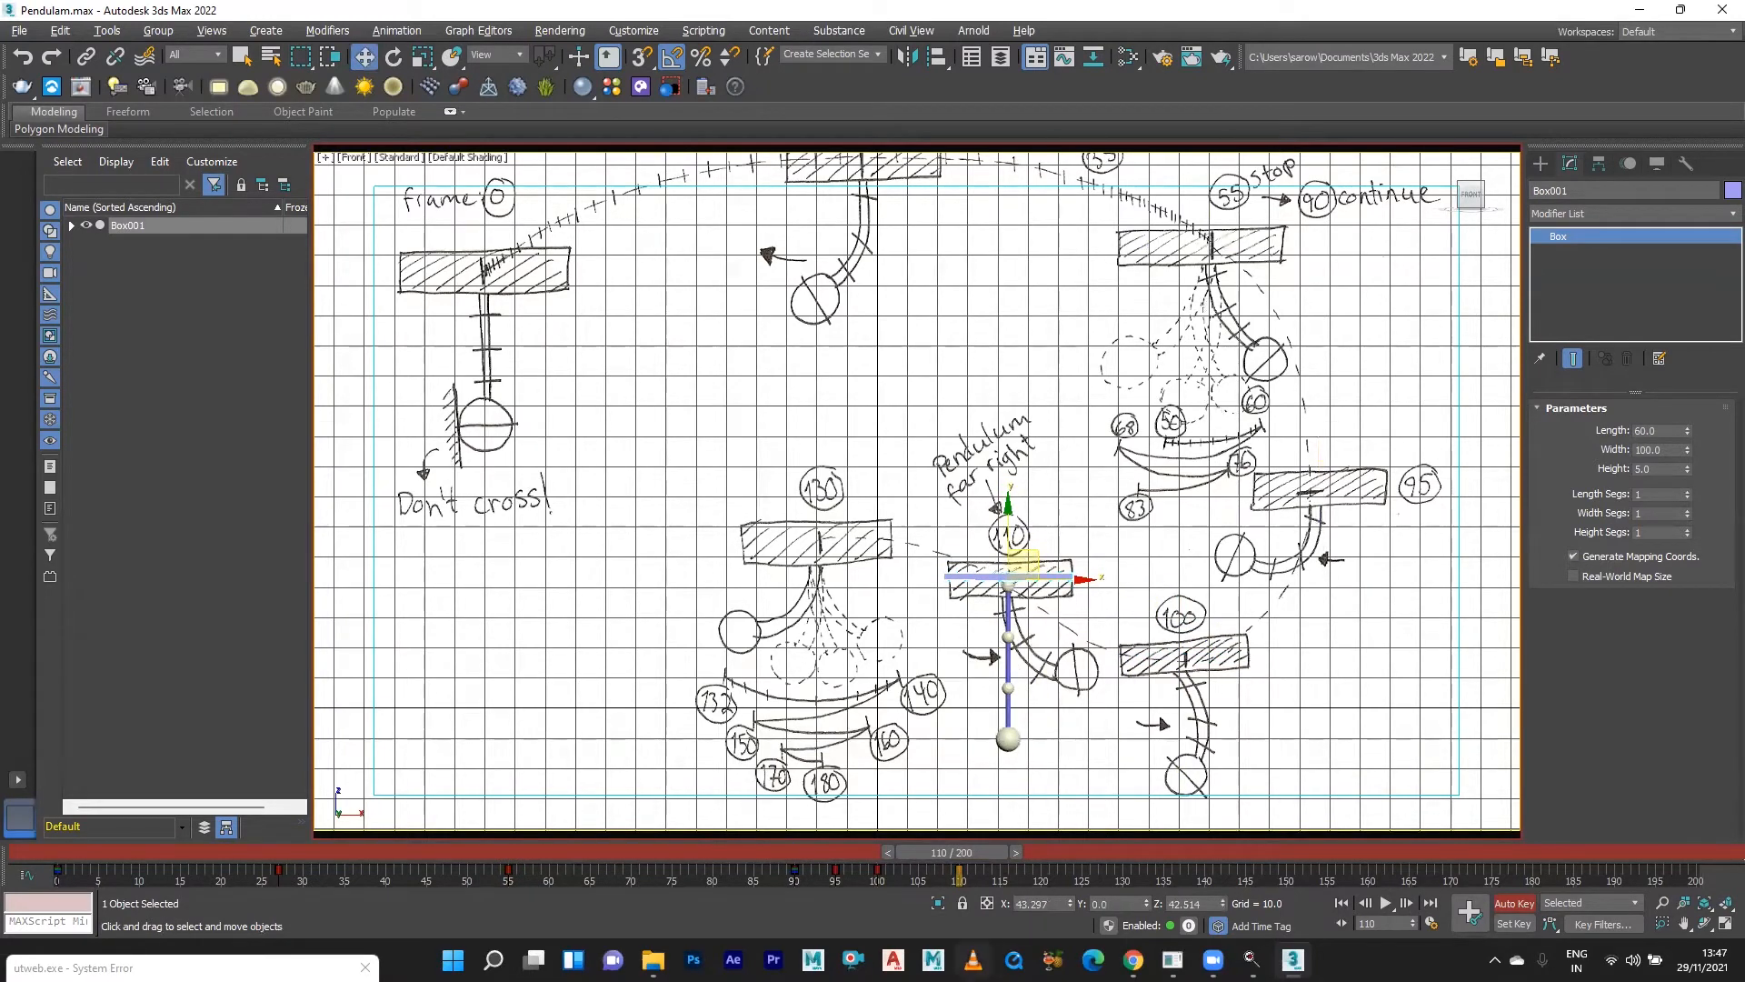
pyautogui.moveTo(972, 849); pyautogui.dragTo(1138, 859)
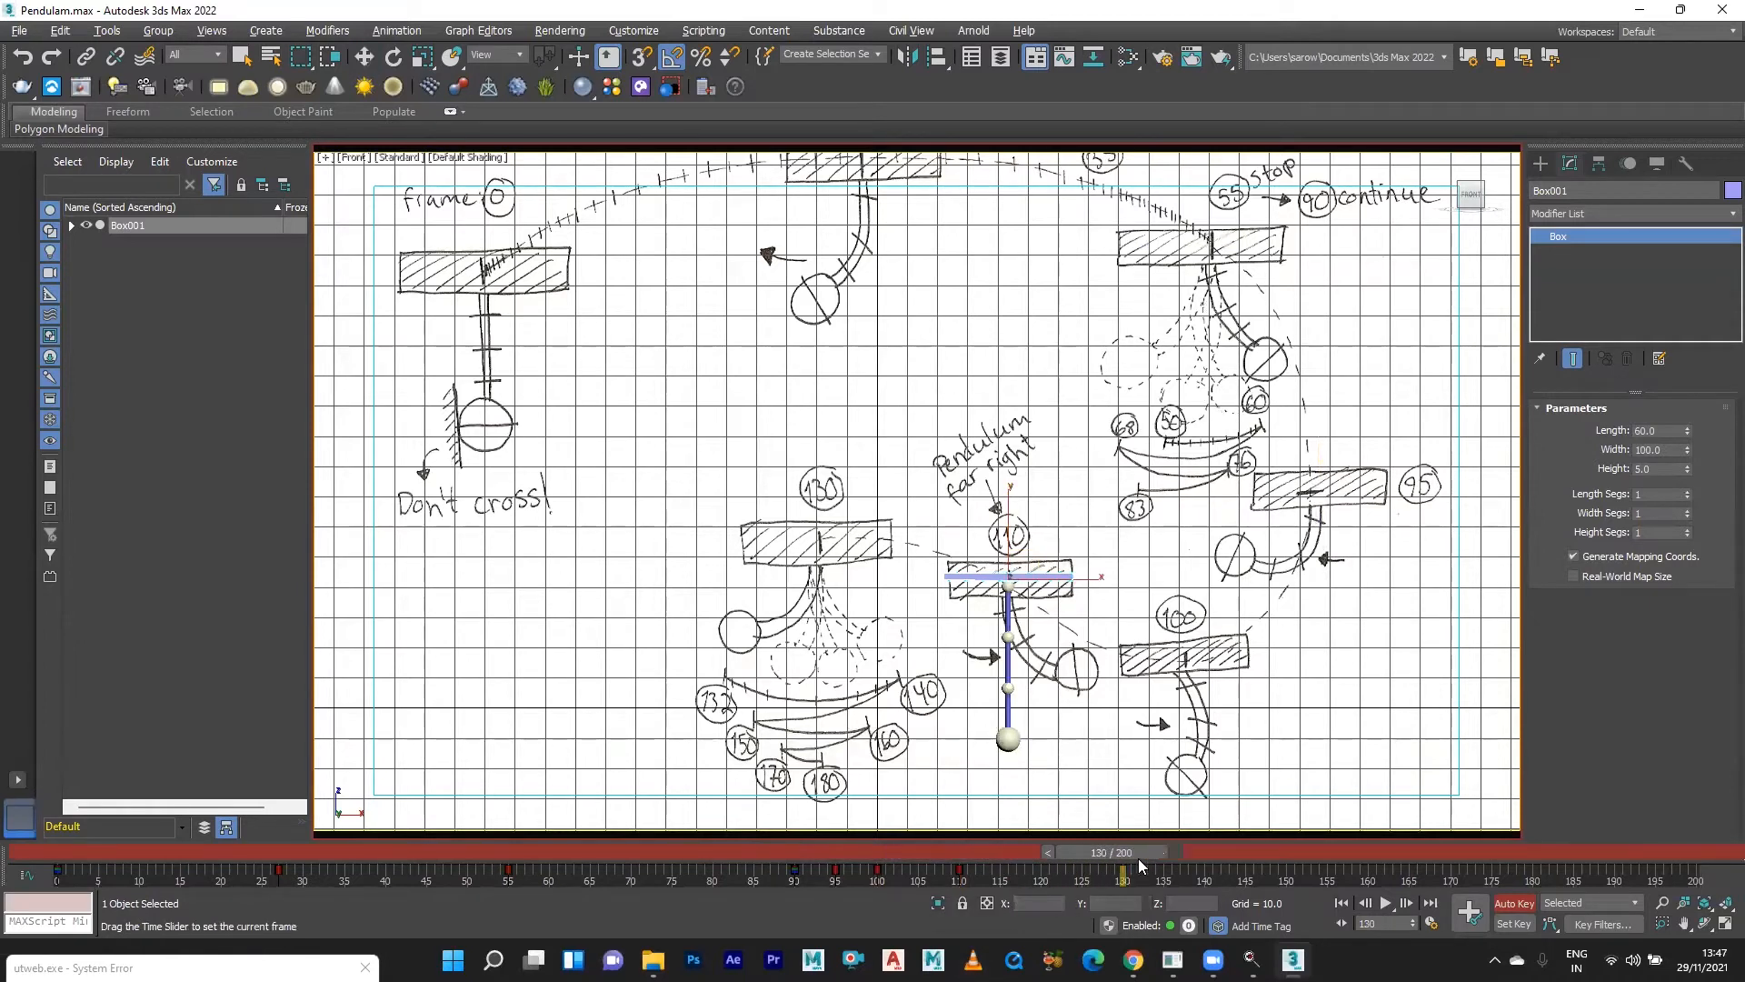
pyautogui.press('w')
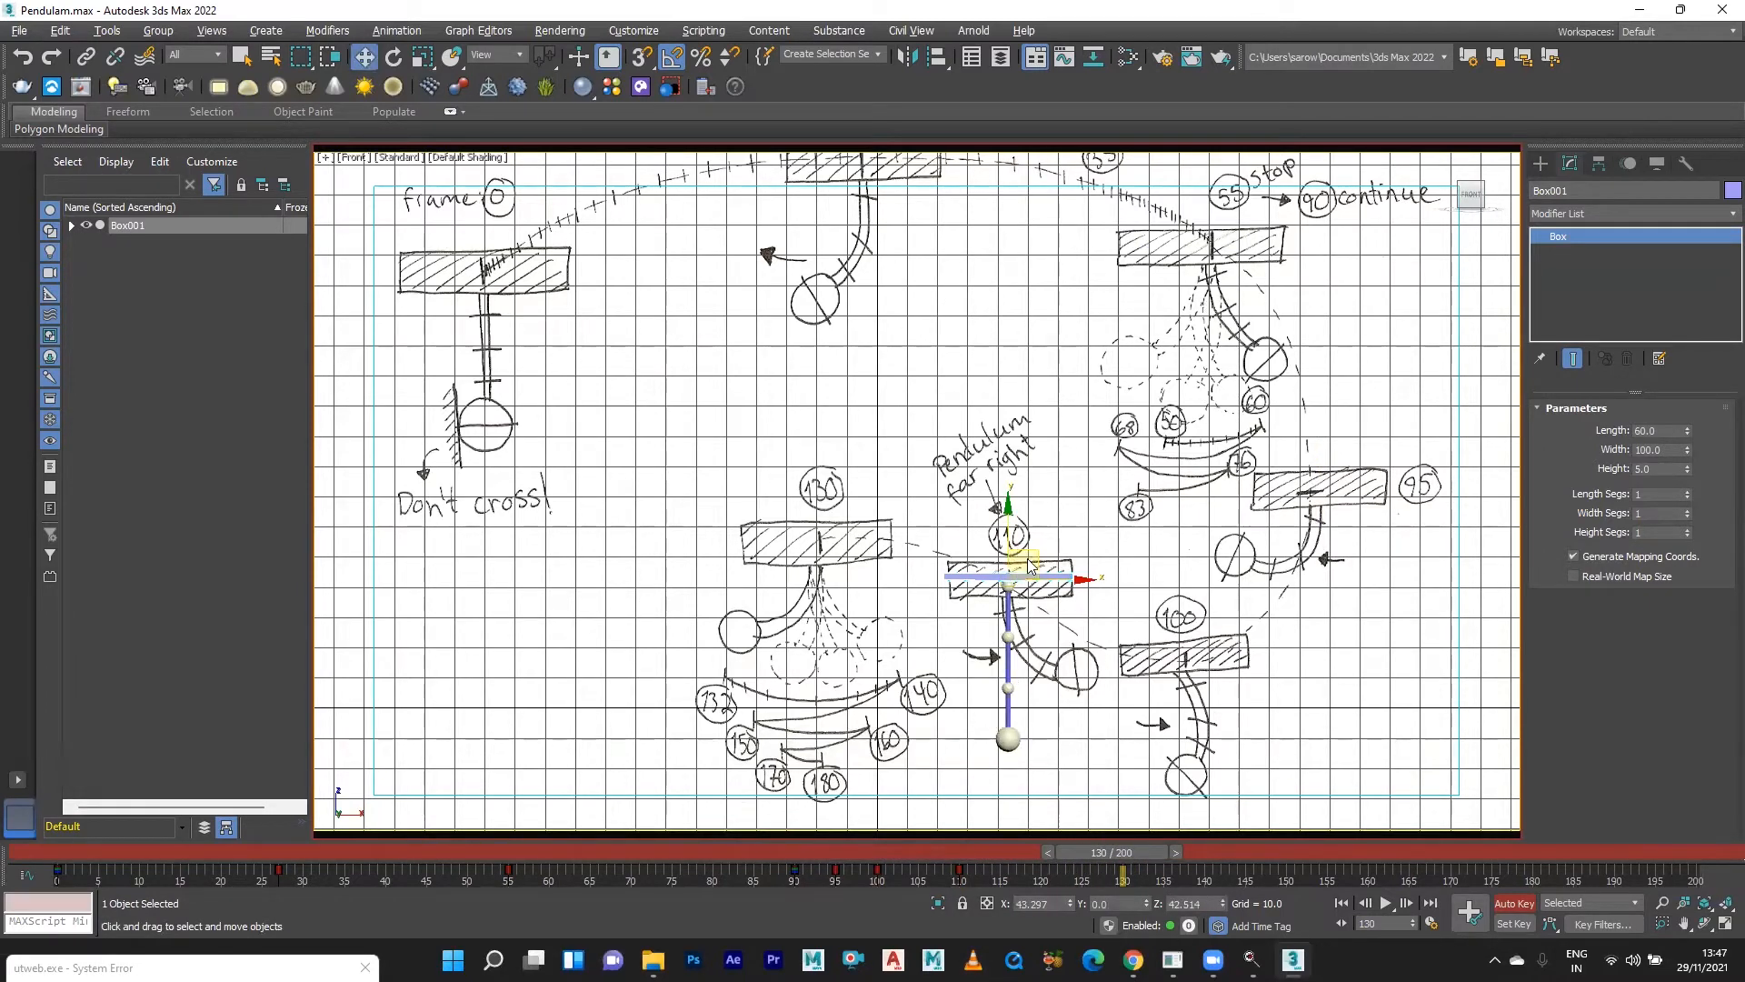
pyautogui.moveTo(1028, 549)
pyautogui.mouseDown()
pyautogui.moveTo(811, 509)
pyautogui.moveTo(842, 508)
pyautogui.mouseUp()
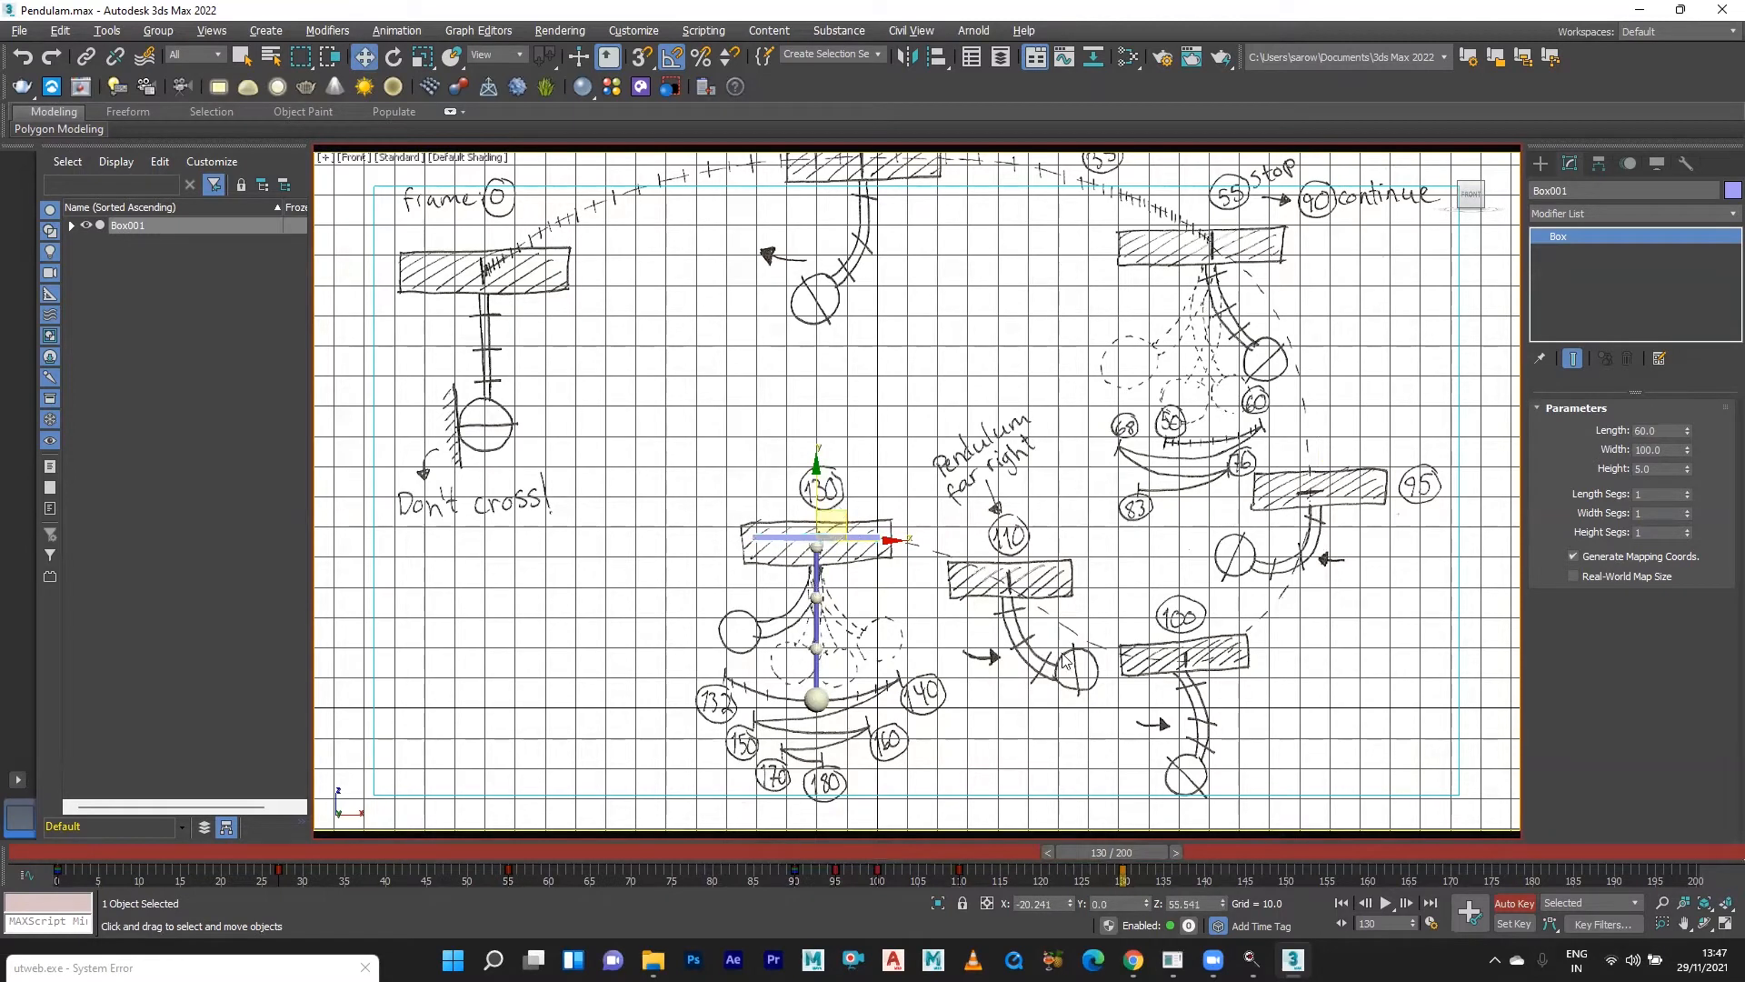
# Set a key at frame 180 that holds the box in its frame 130 position.
pyautogui.moveTo(1135, 849); pyautogui.dragTo(1540, 904)
pyautogui.click(1468, 910)
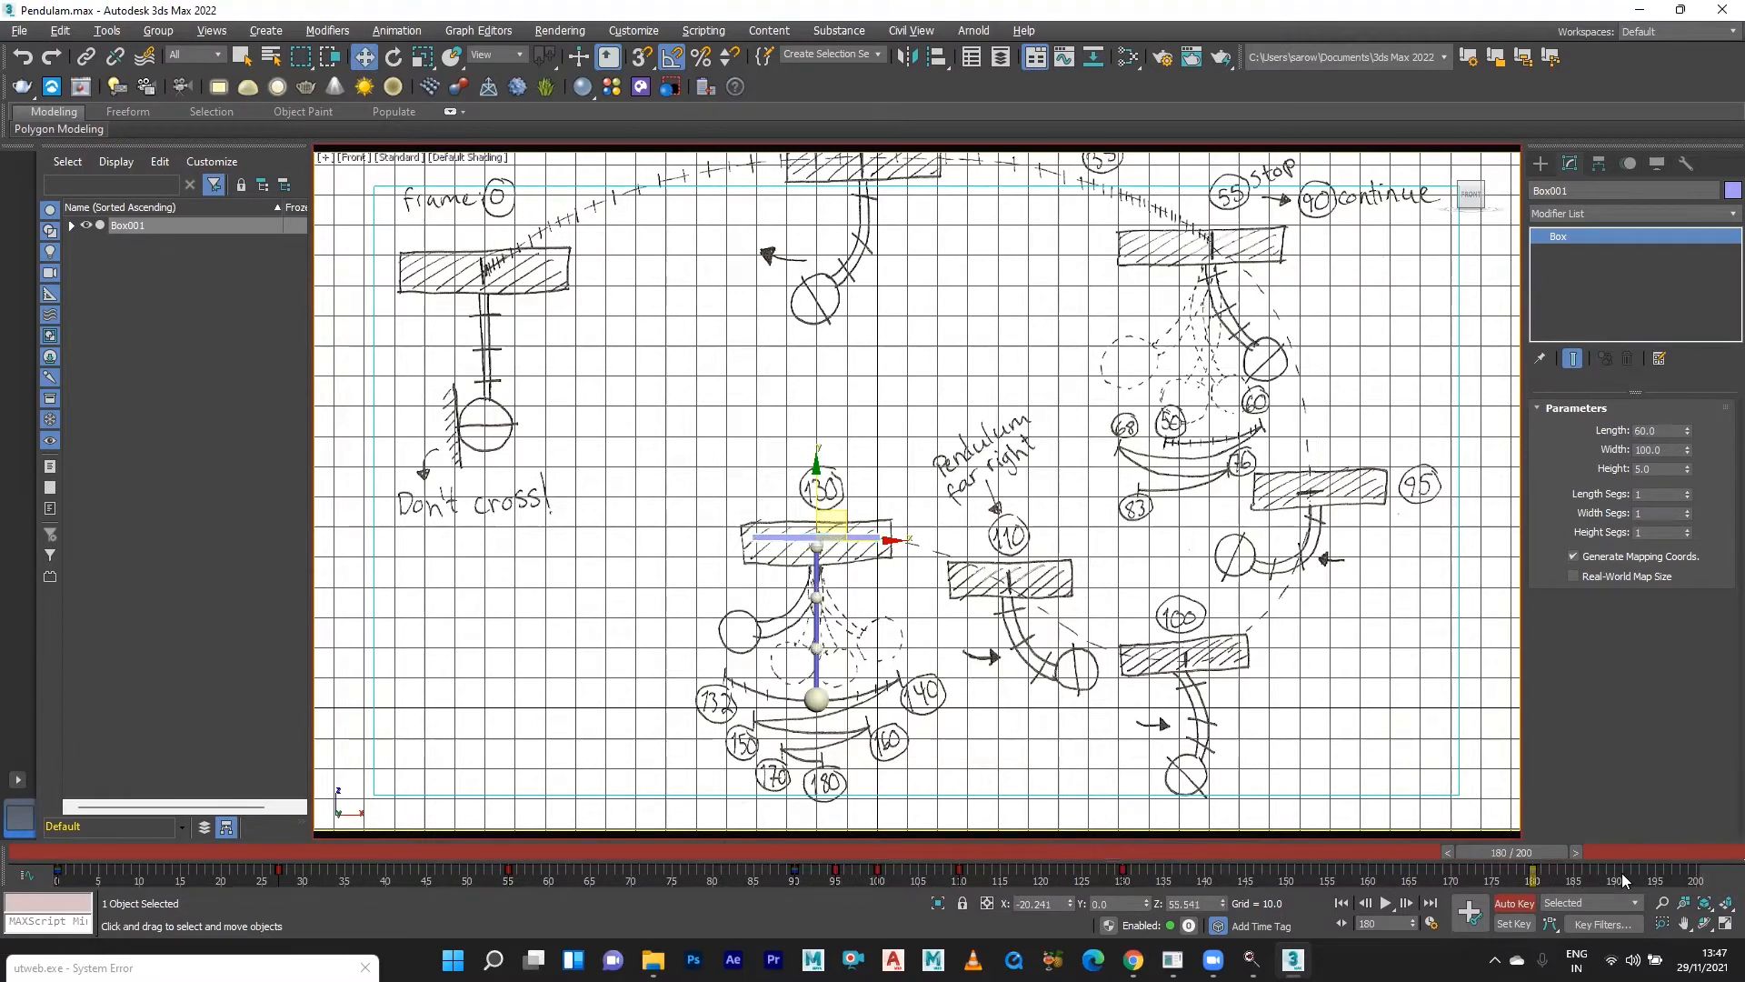
# Try to copy the box's frame 0 key to frame 200.
pyautogui.moveTo(1498, 853); pyautogui.dragTo(1736, 856)
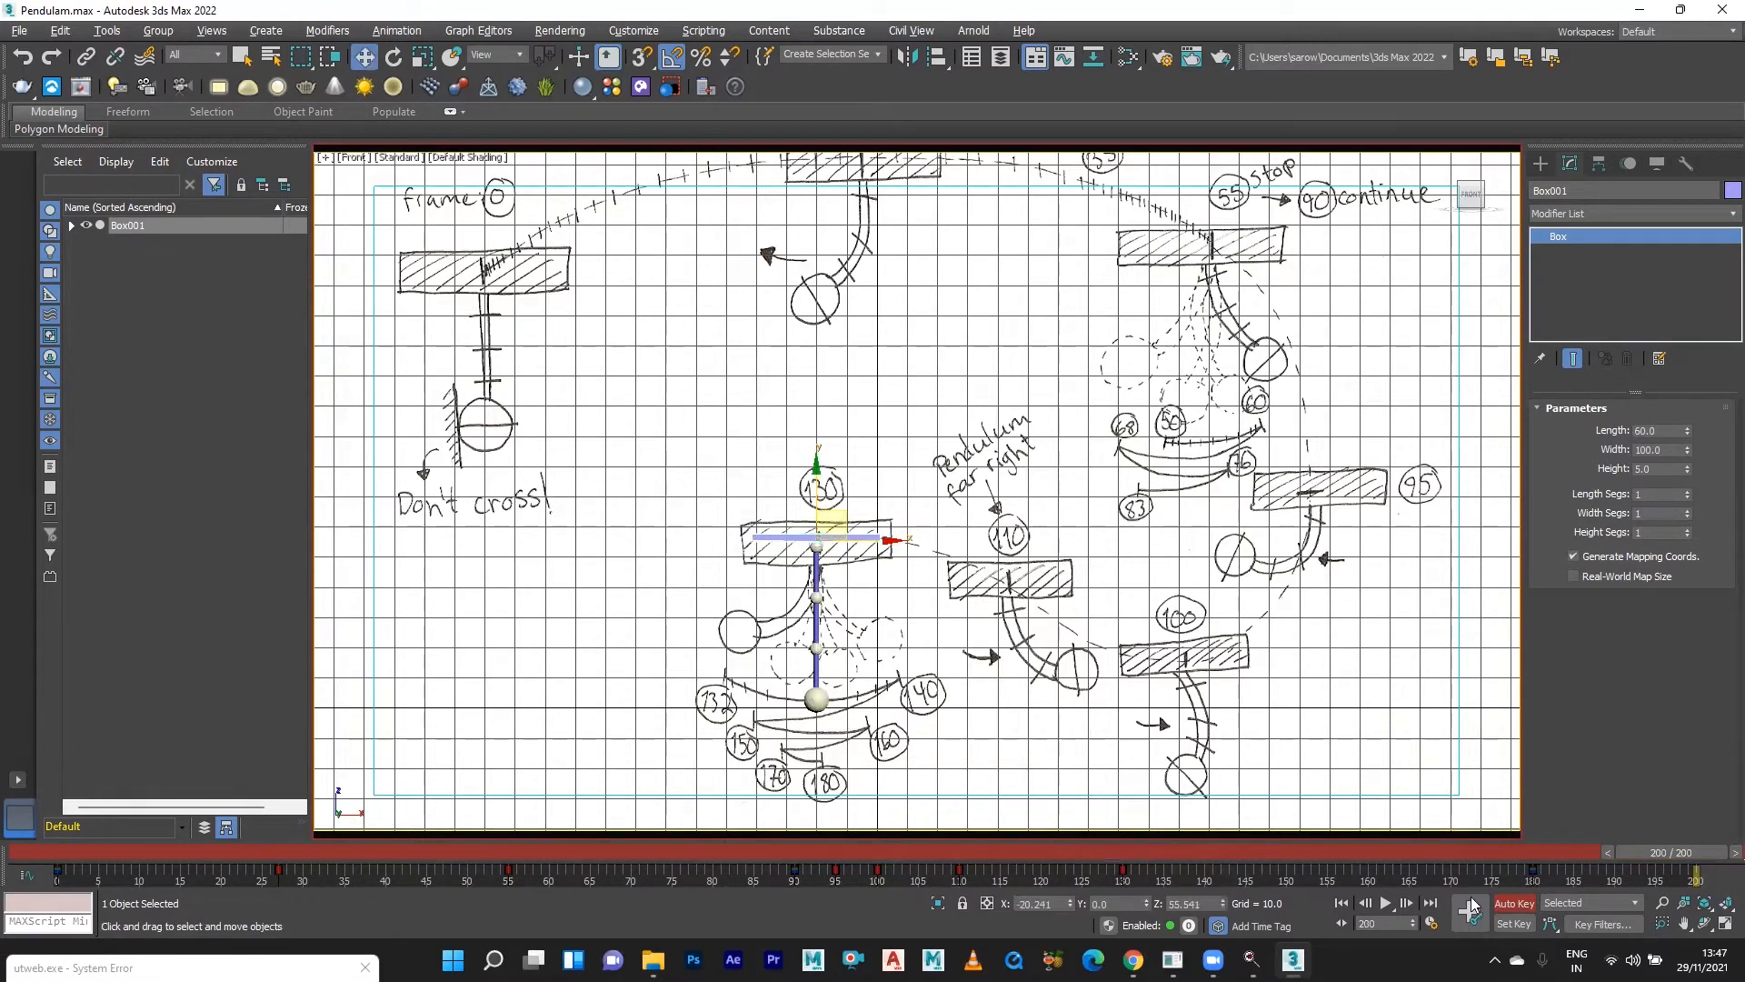
pyautogui.rightClick(56, 870)
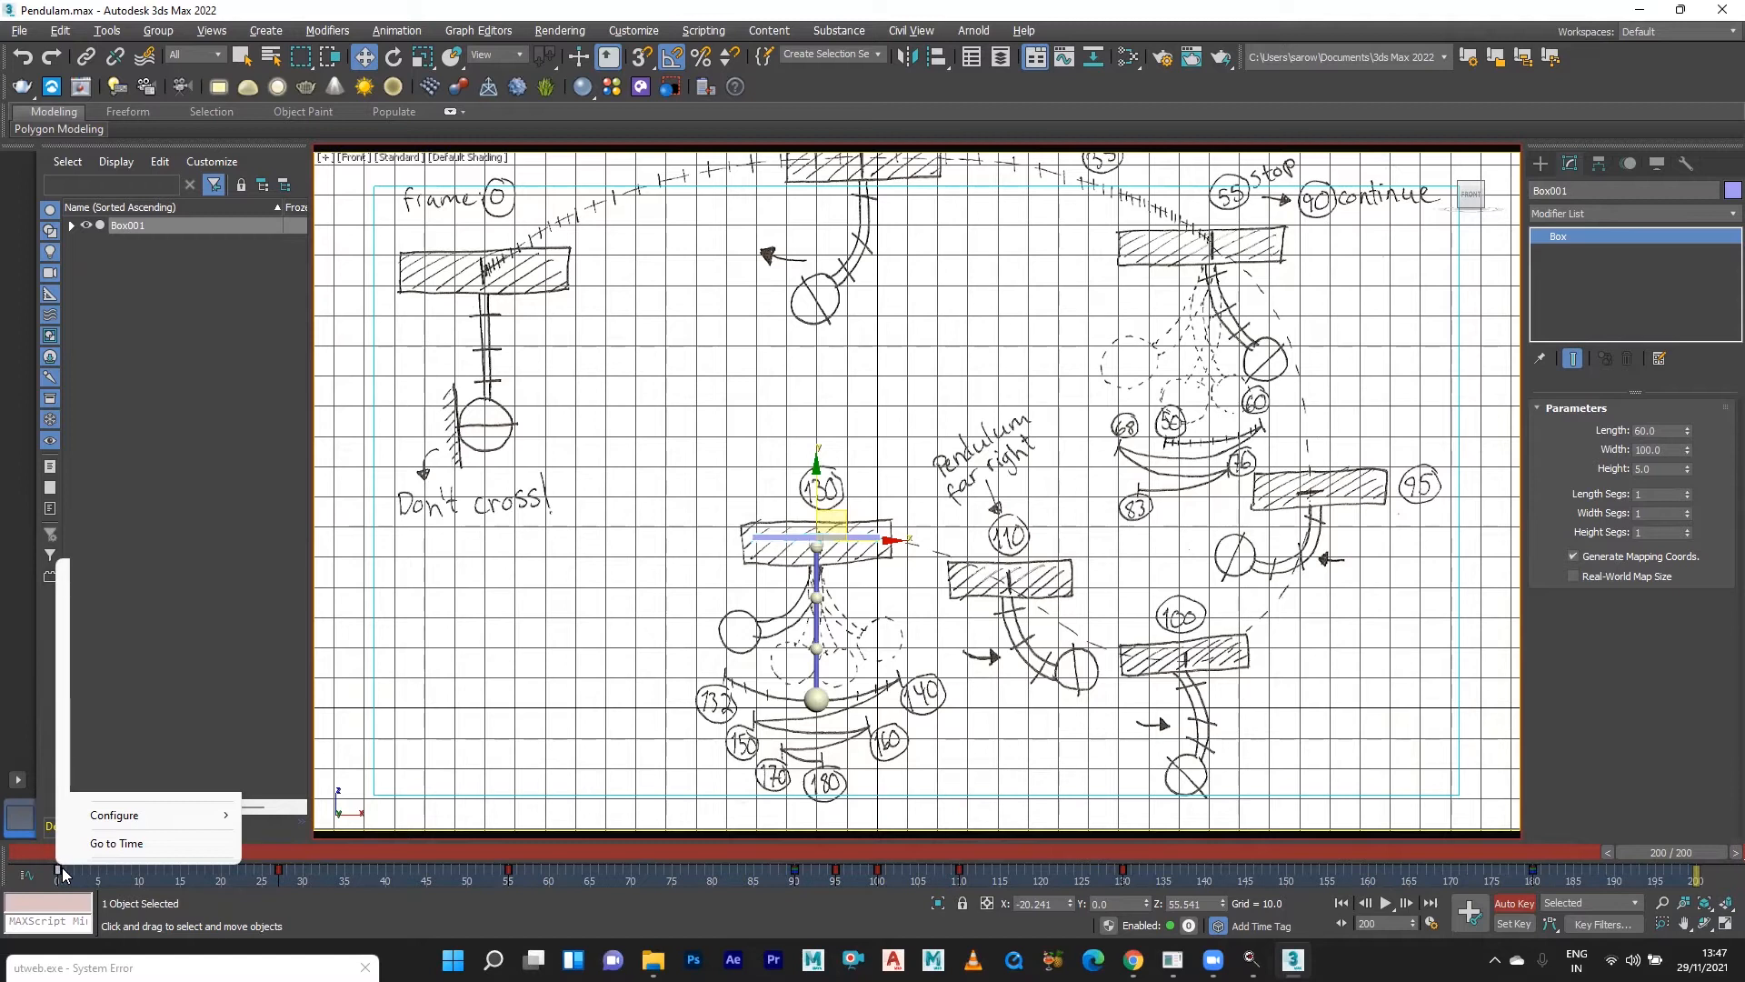
pyautogui.rightClick(56, 867)
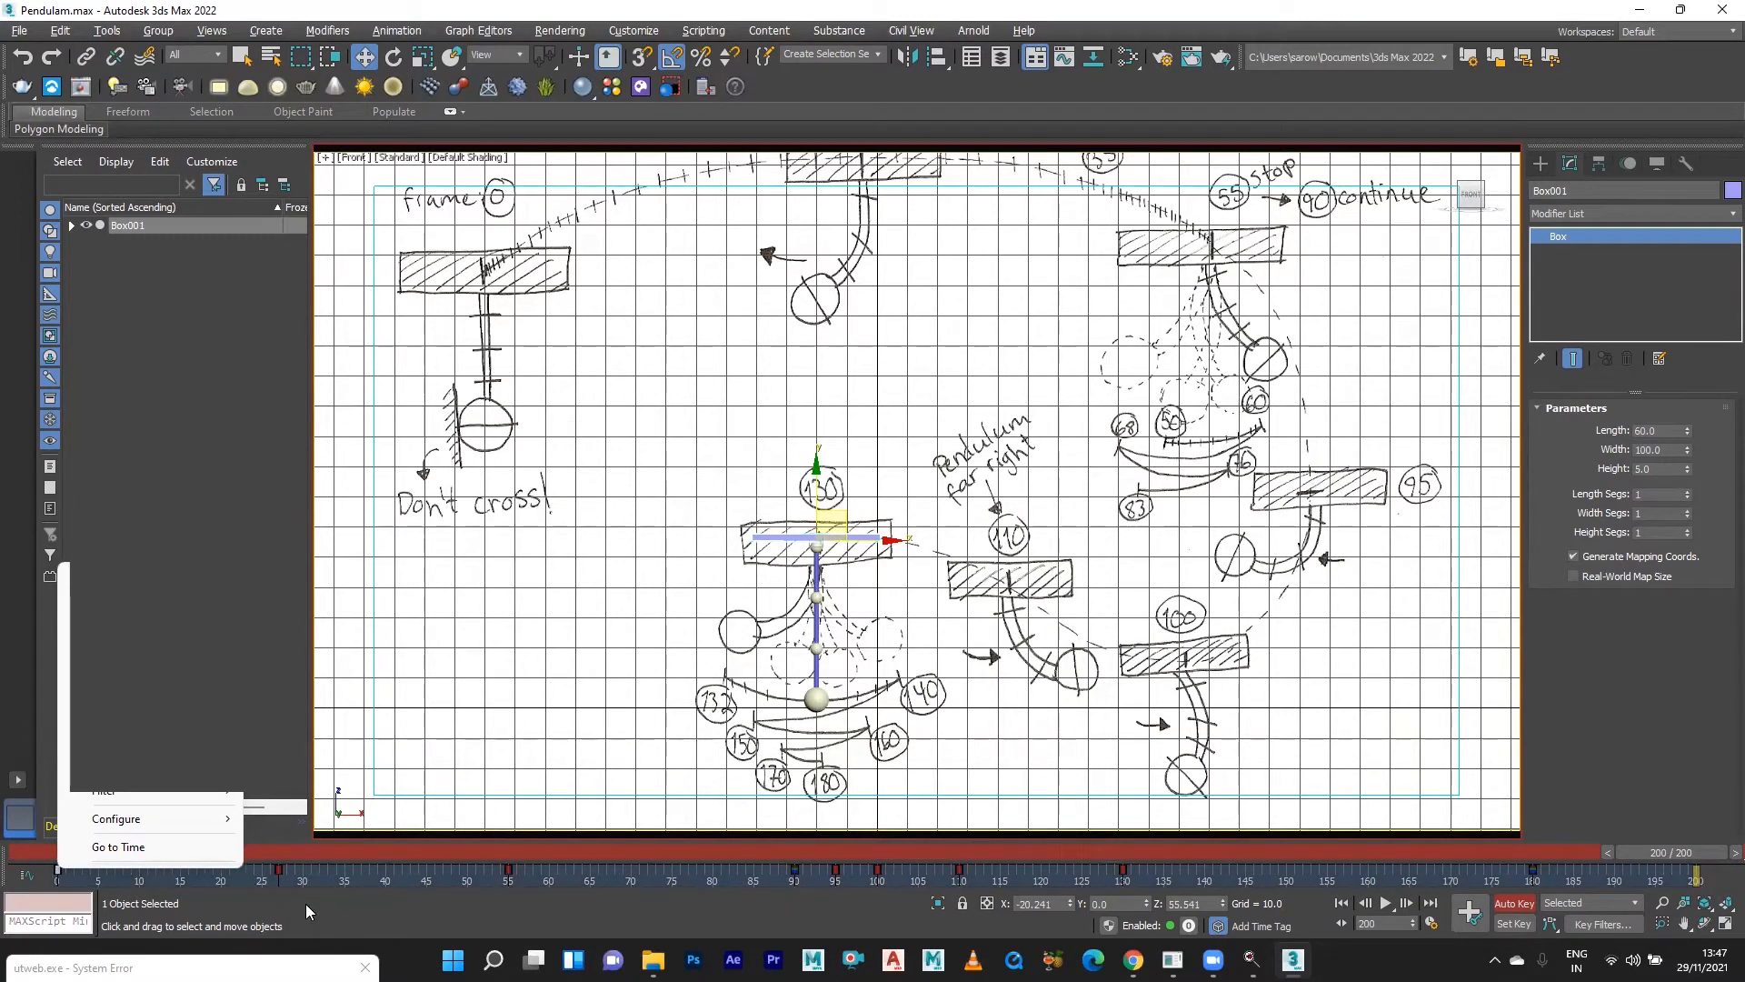
pyautogui.moveTo(210, 809)
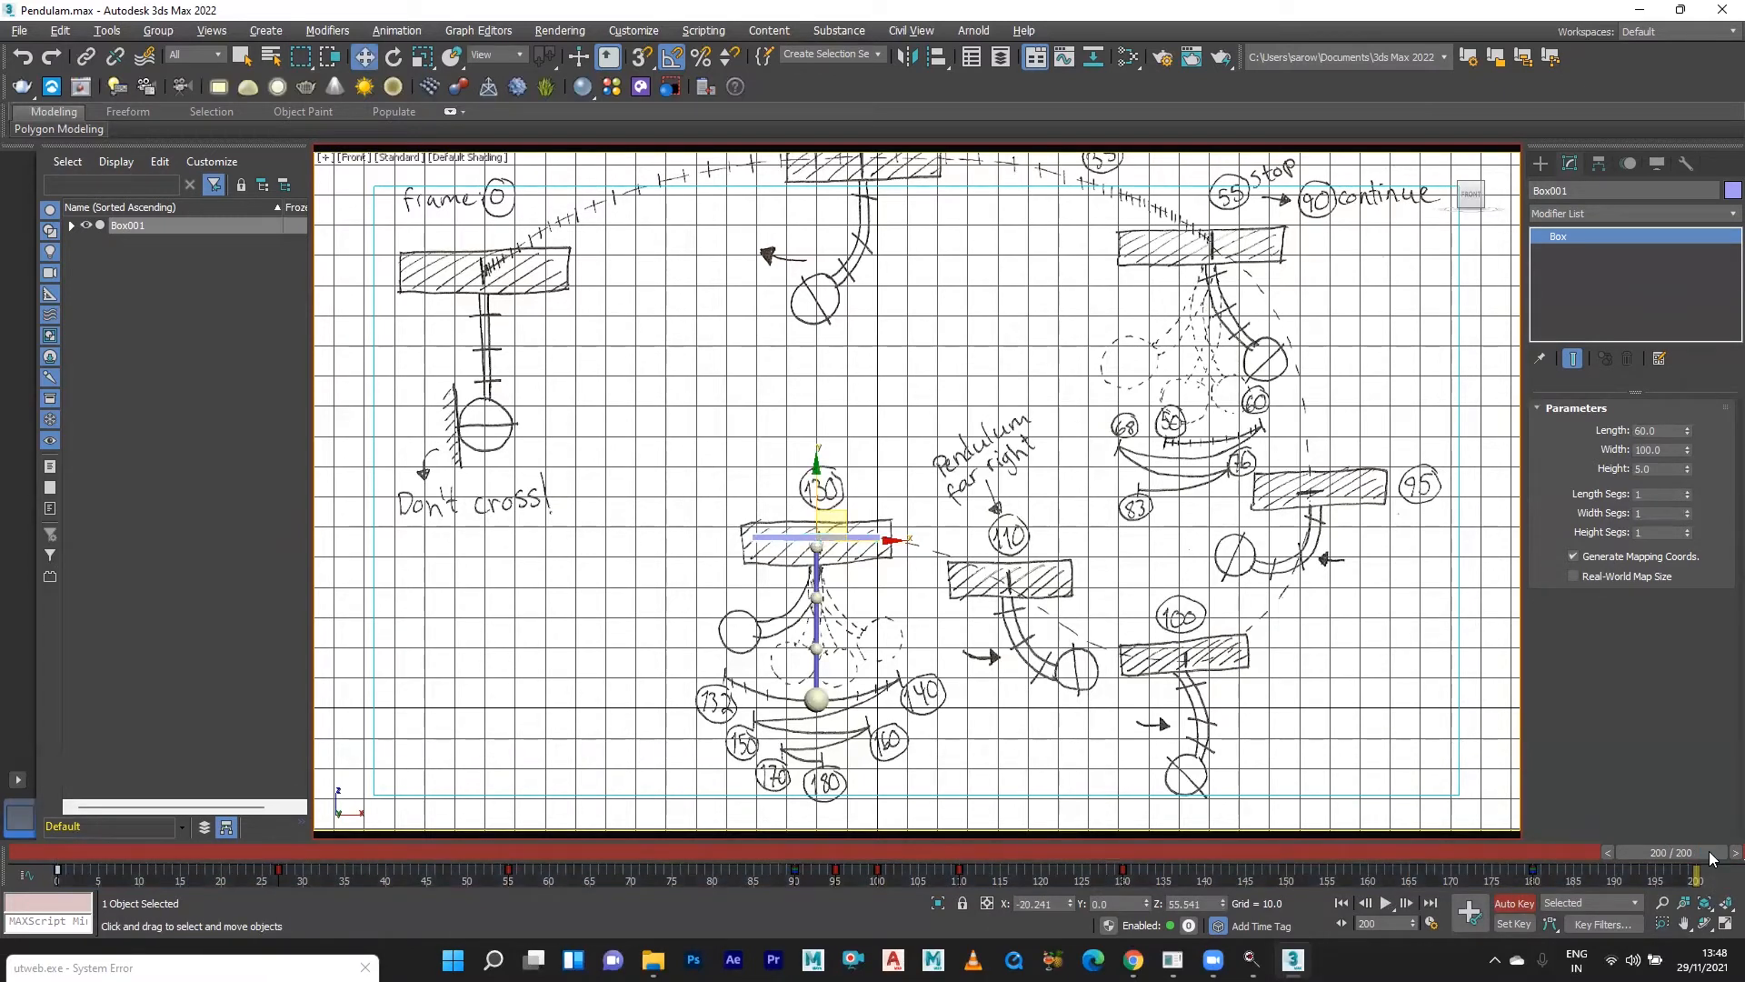
pyautogui.hotkey('ctrl', 'v')
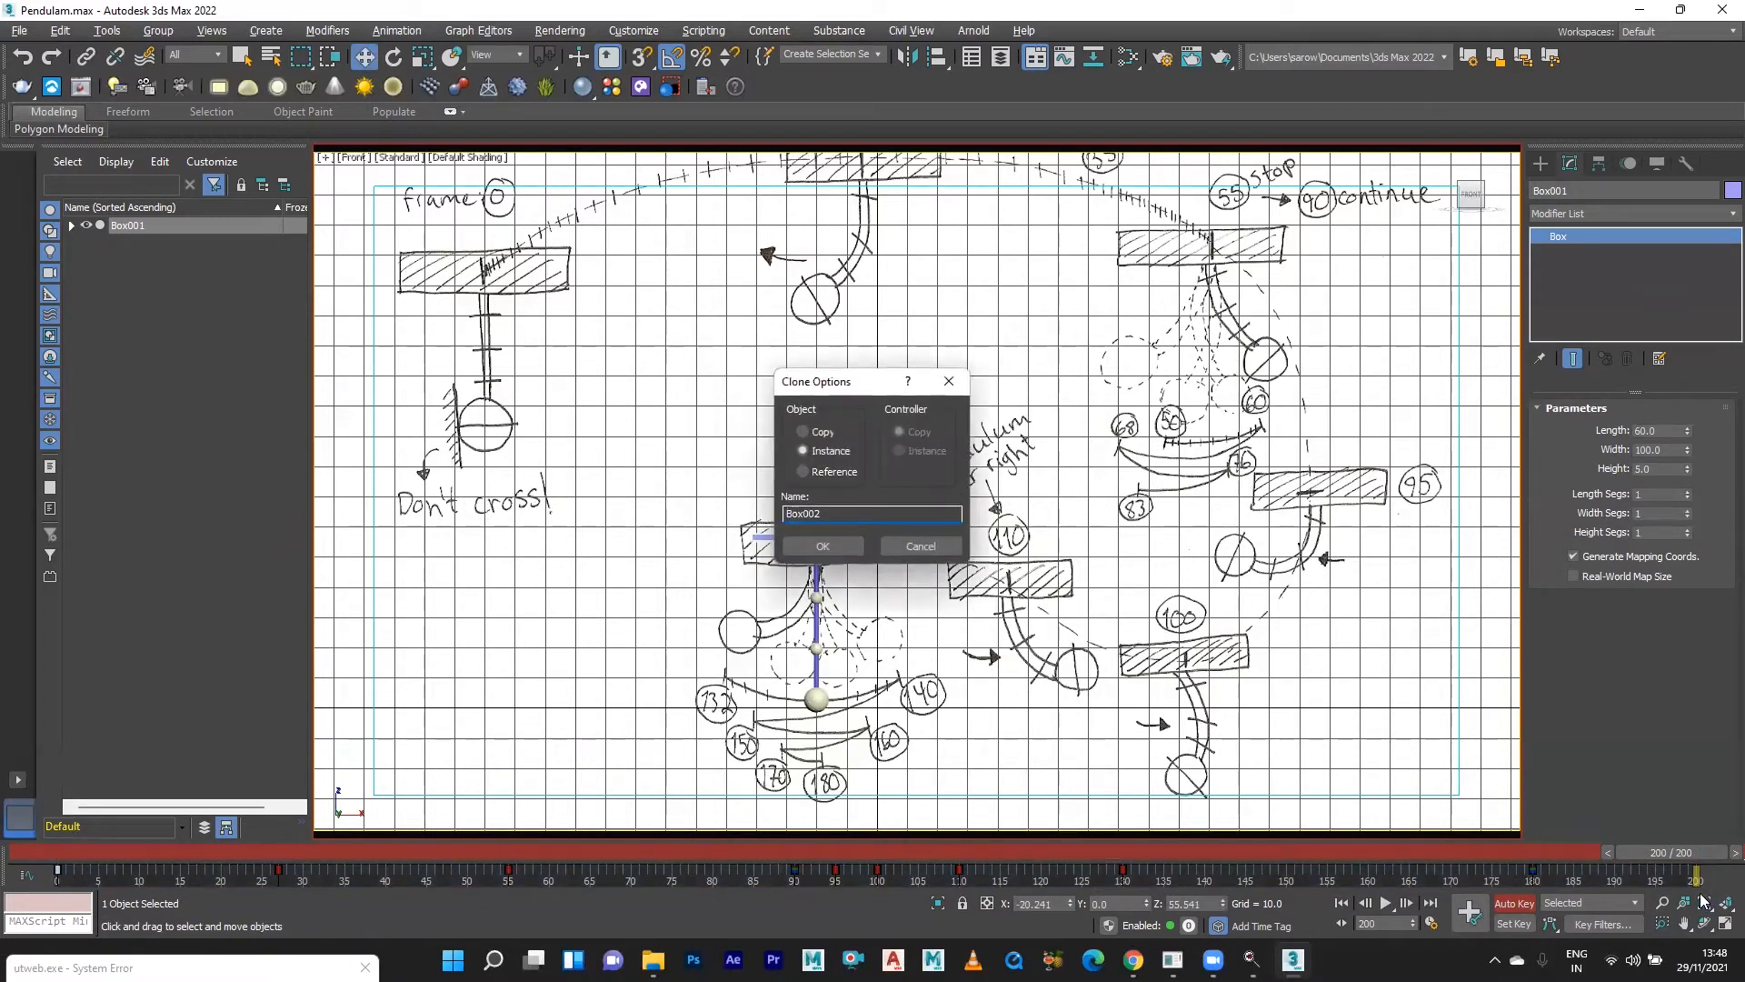
pyautogui.click(822, 431)
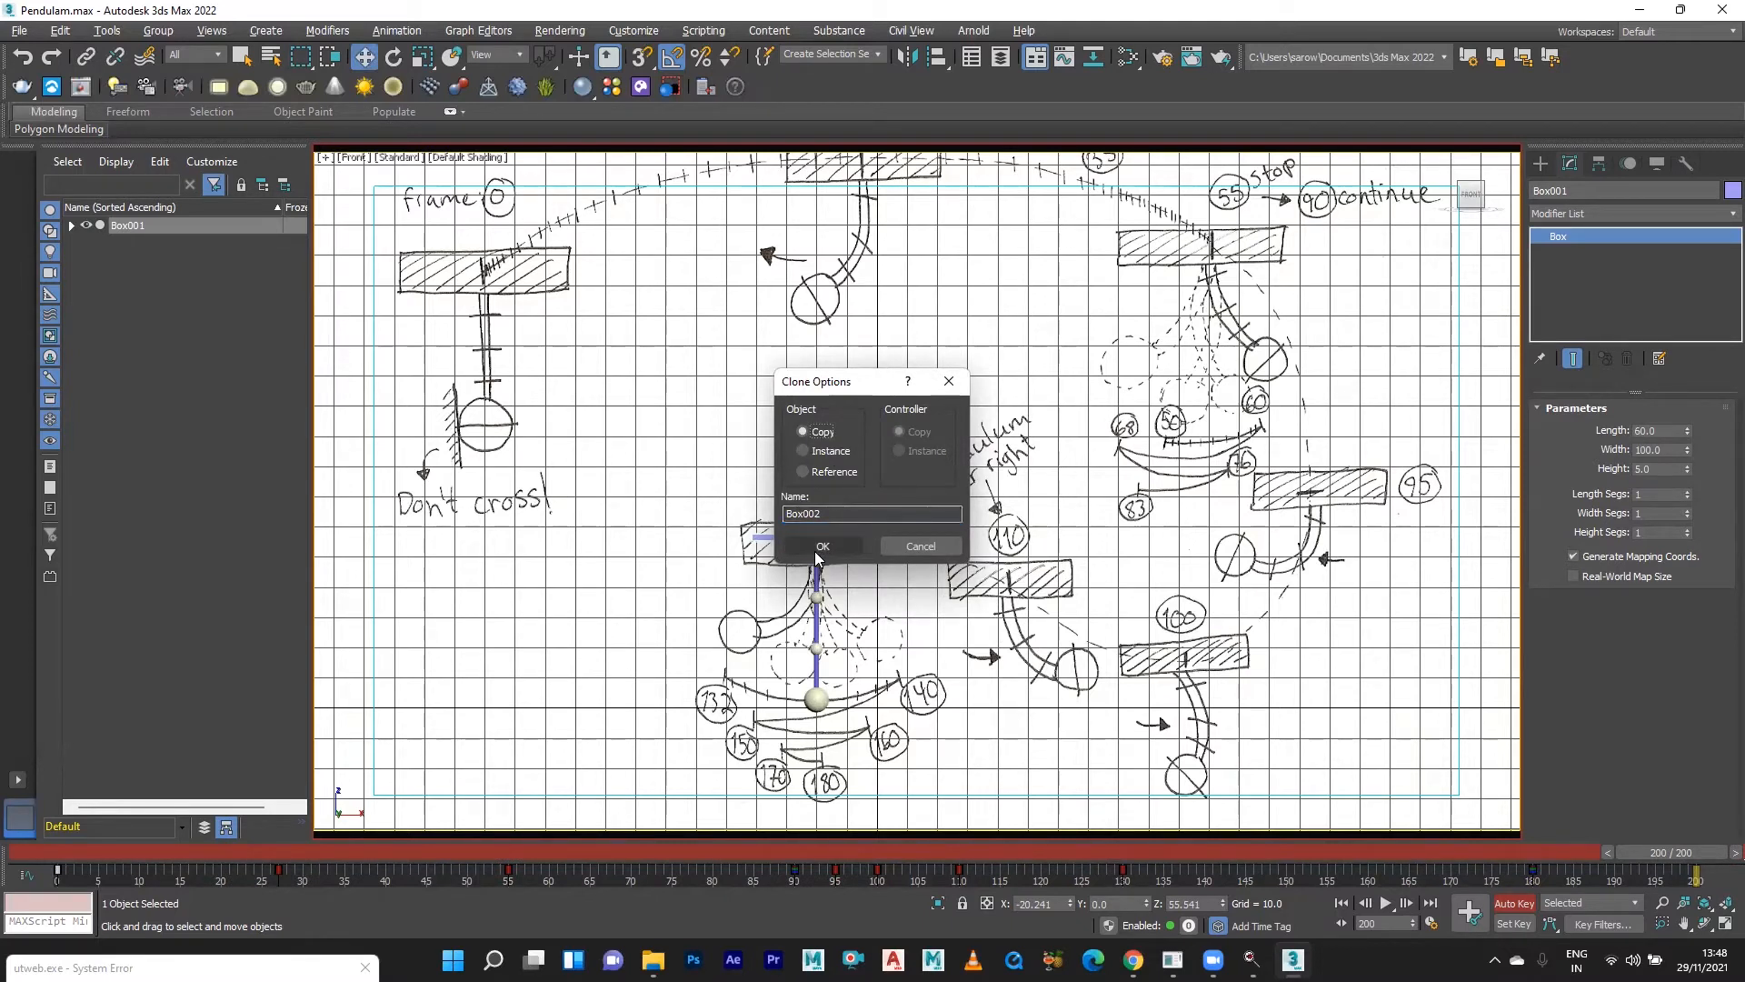
pyautogui.click(821, 546)
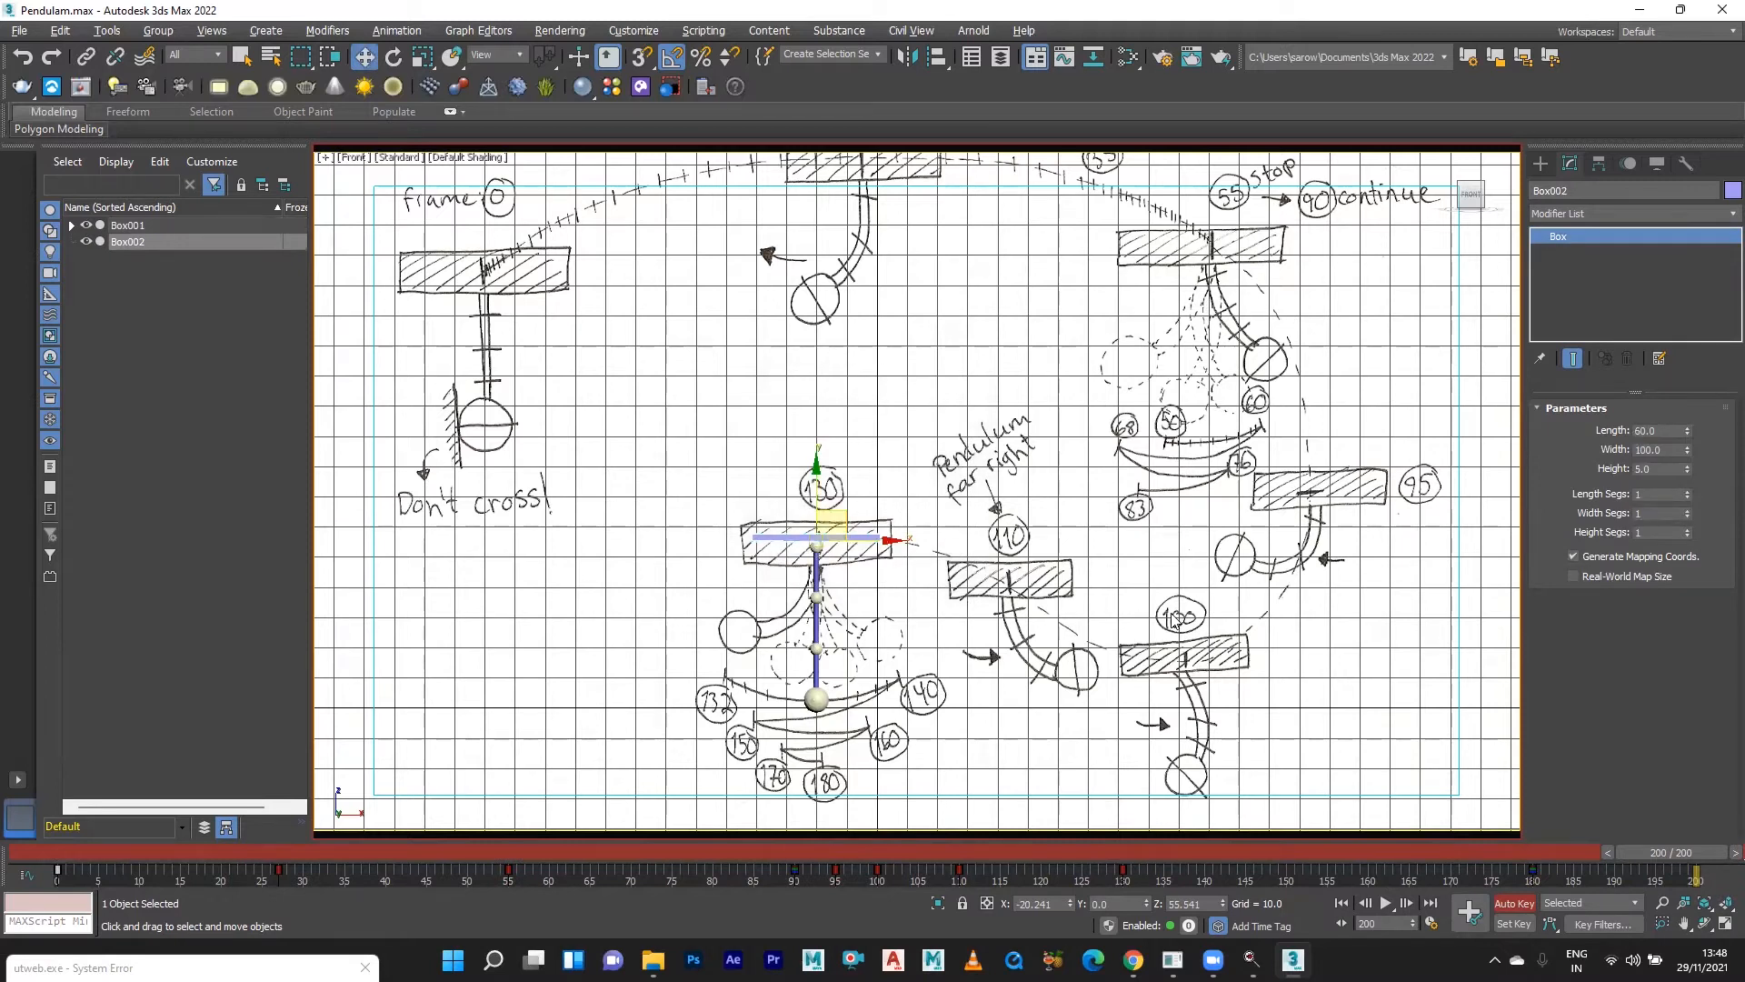
pyautogui.hotkey('ctrl', 'z')
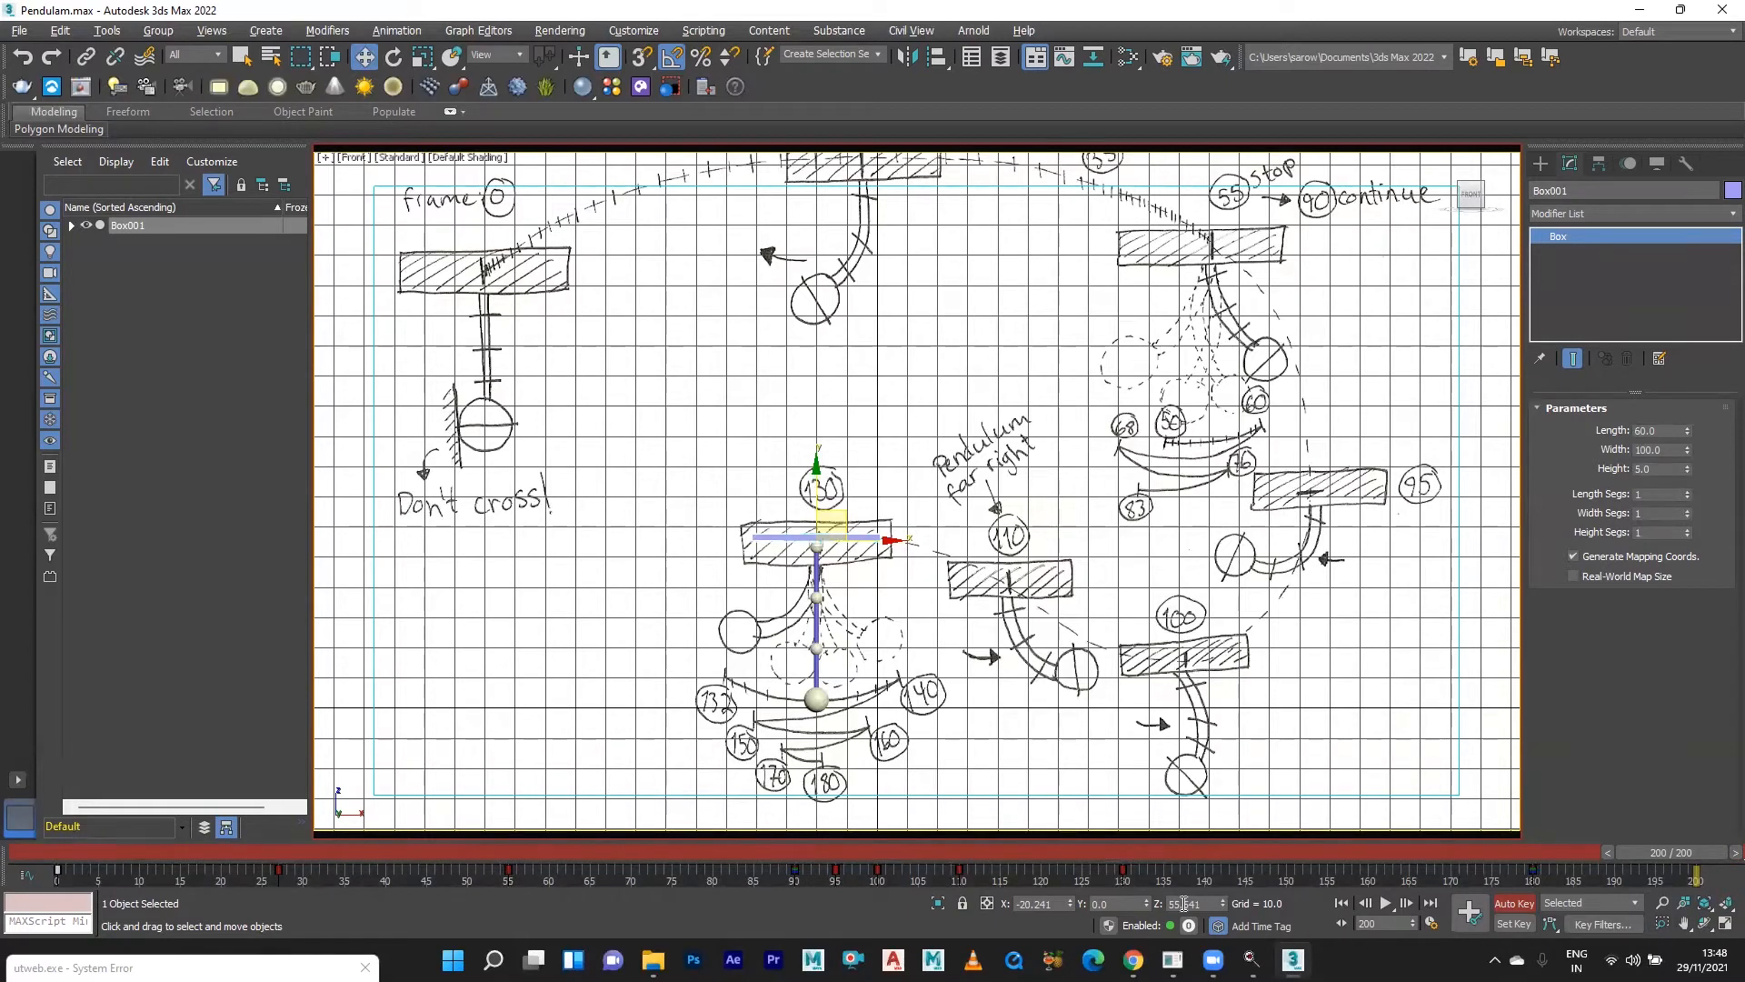
# Copy the box's X position of -130.051 from frame 0, apply it at frame 200, and return to frame 0.
pyautogui.click(1344, 903)
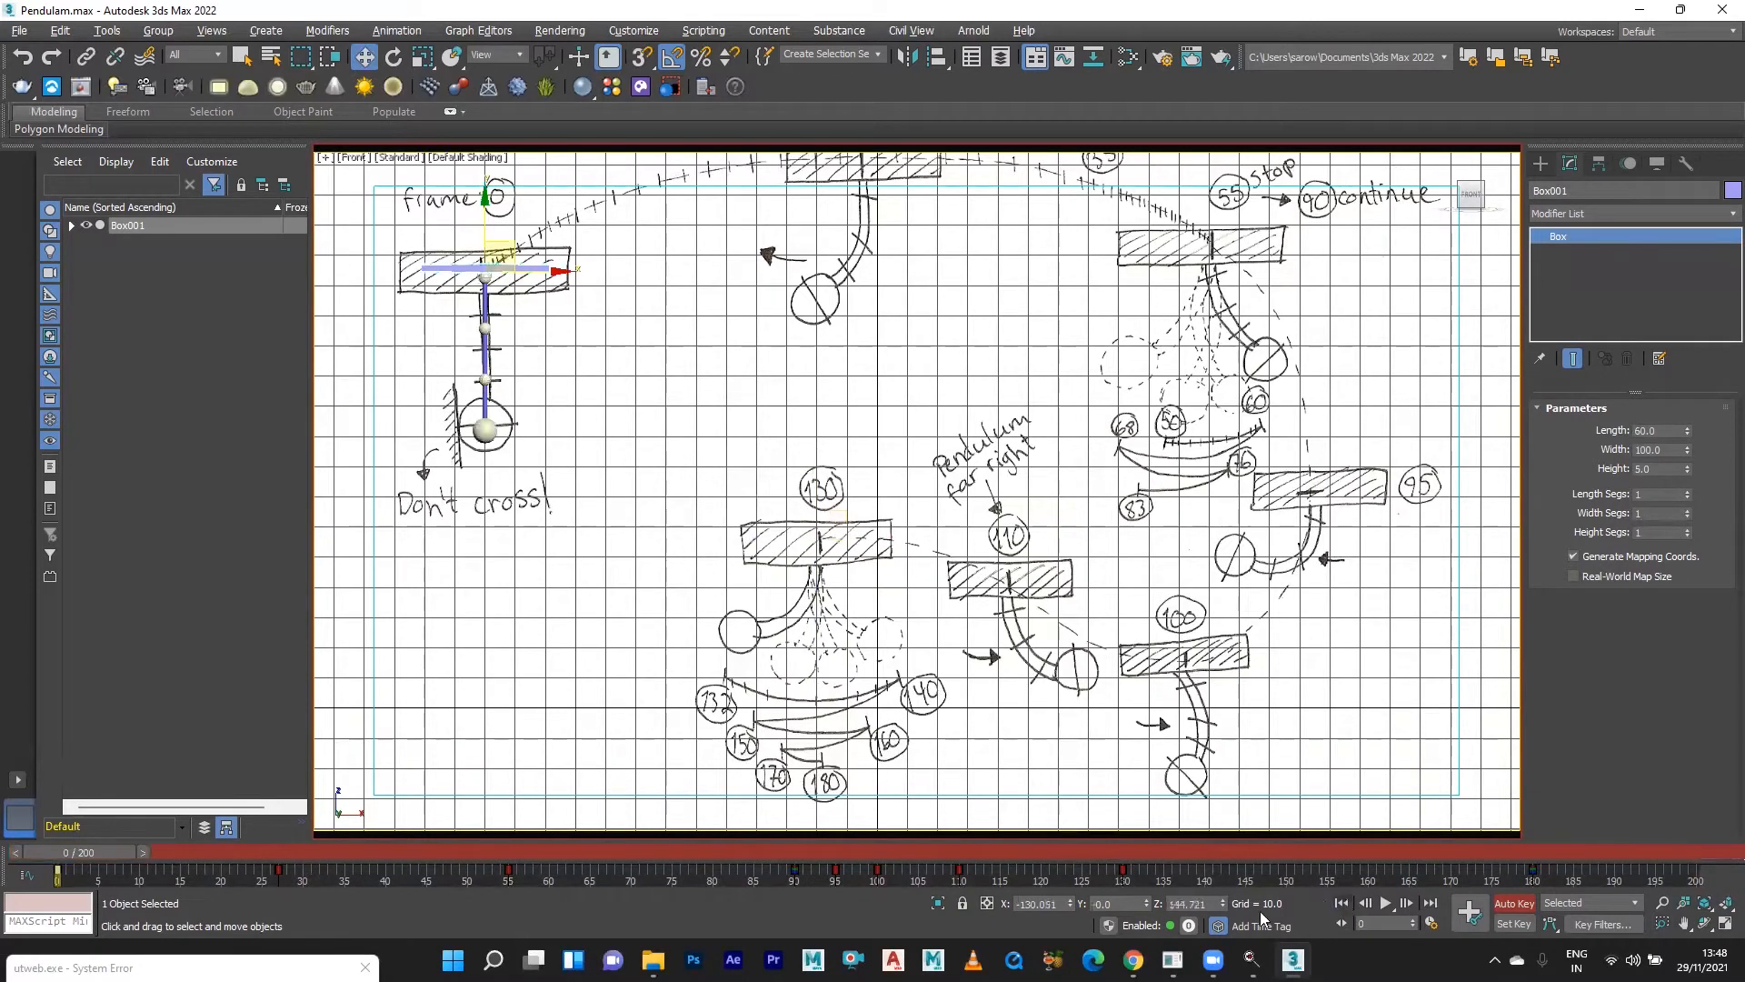
pyautogui.moveTo(1066, 900); pyautogui.dragTo(1003, 904)
pyautogui.hotkey('ctrl', 'c')
pyautogui.click(1429, 903)
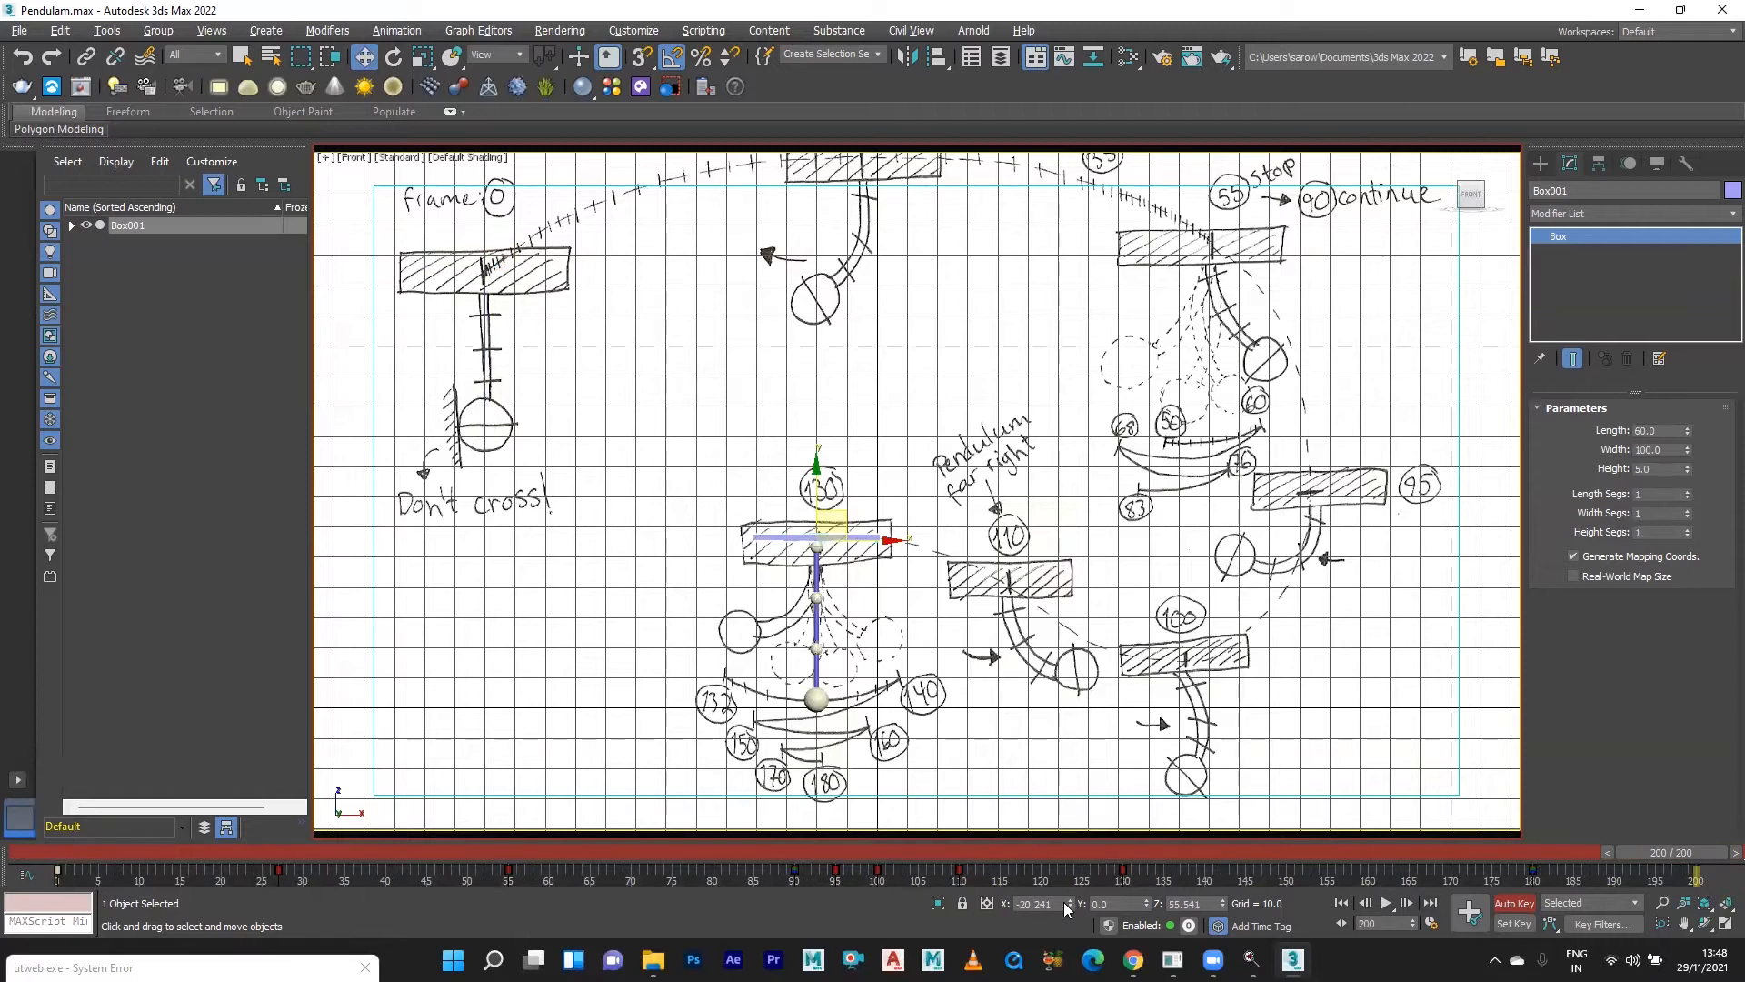
pyautogui.hotkey('ctrl', 'v')
pyautogui.click(1342, 905)
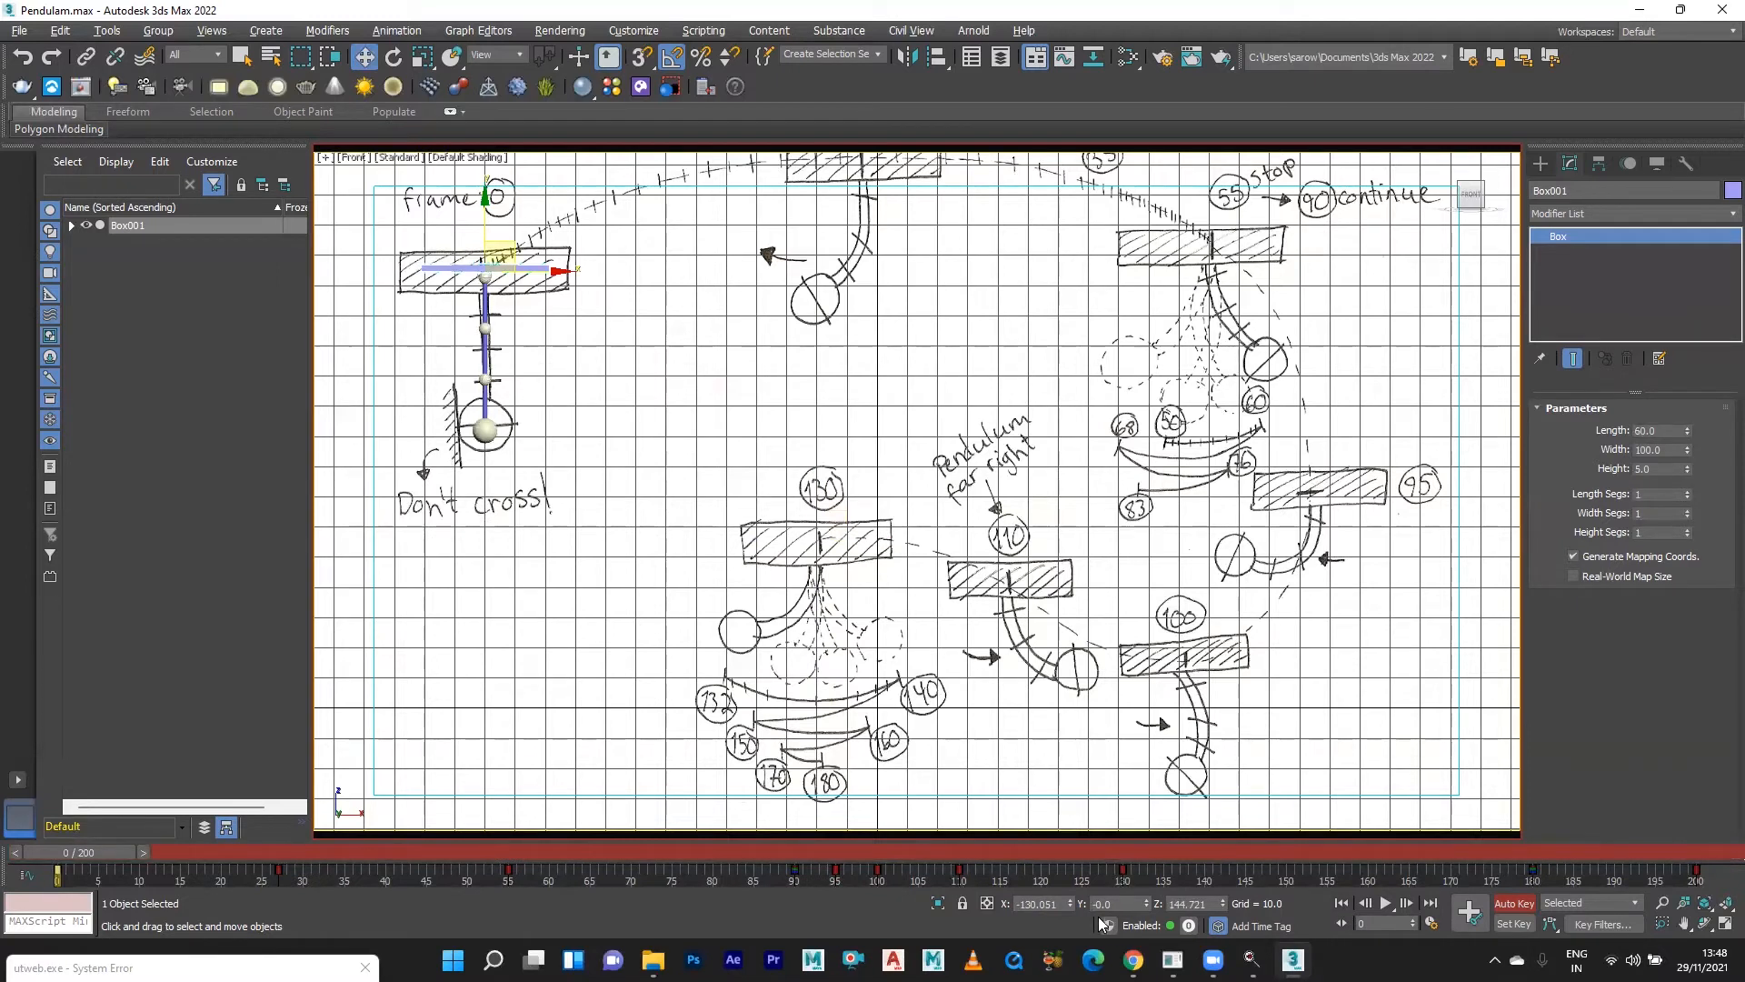
# Copy the box's Z position of 144.721 from frame 0 and apply it at frame 200.
pyautogui.doubleClick(1213, 903)
pyautogui.hotkey('ctrl', 'c')
pyautogui.click(1430, 902)
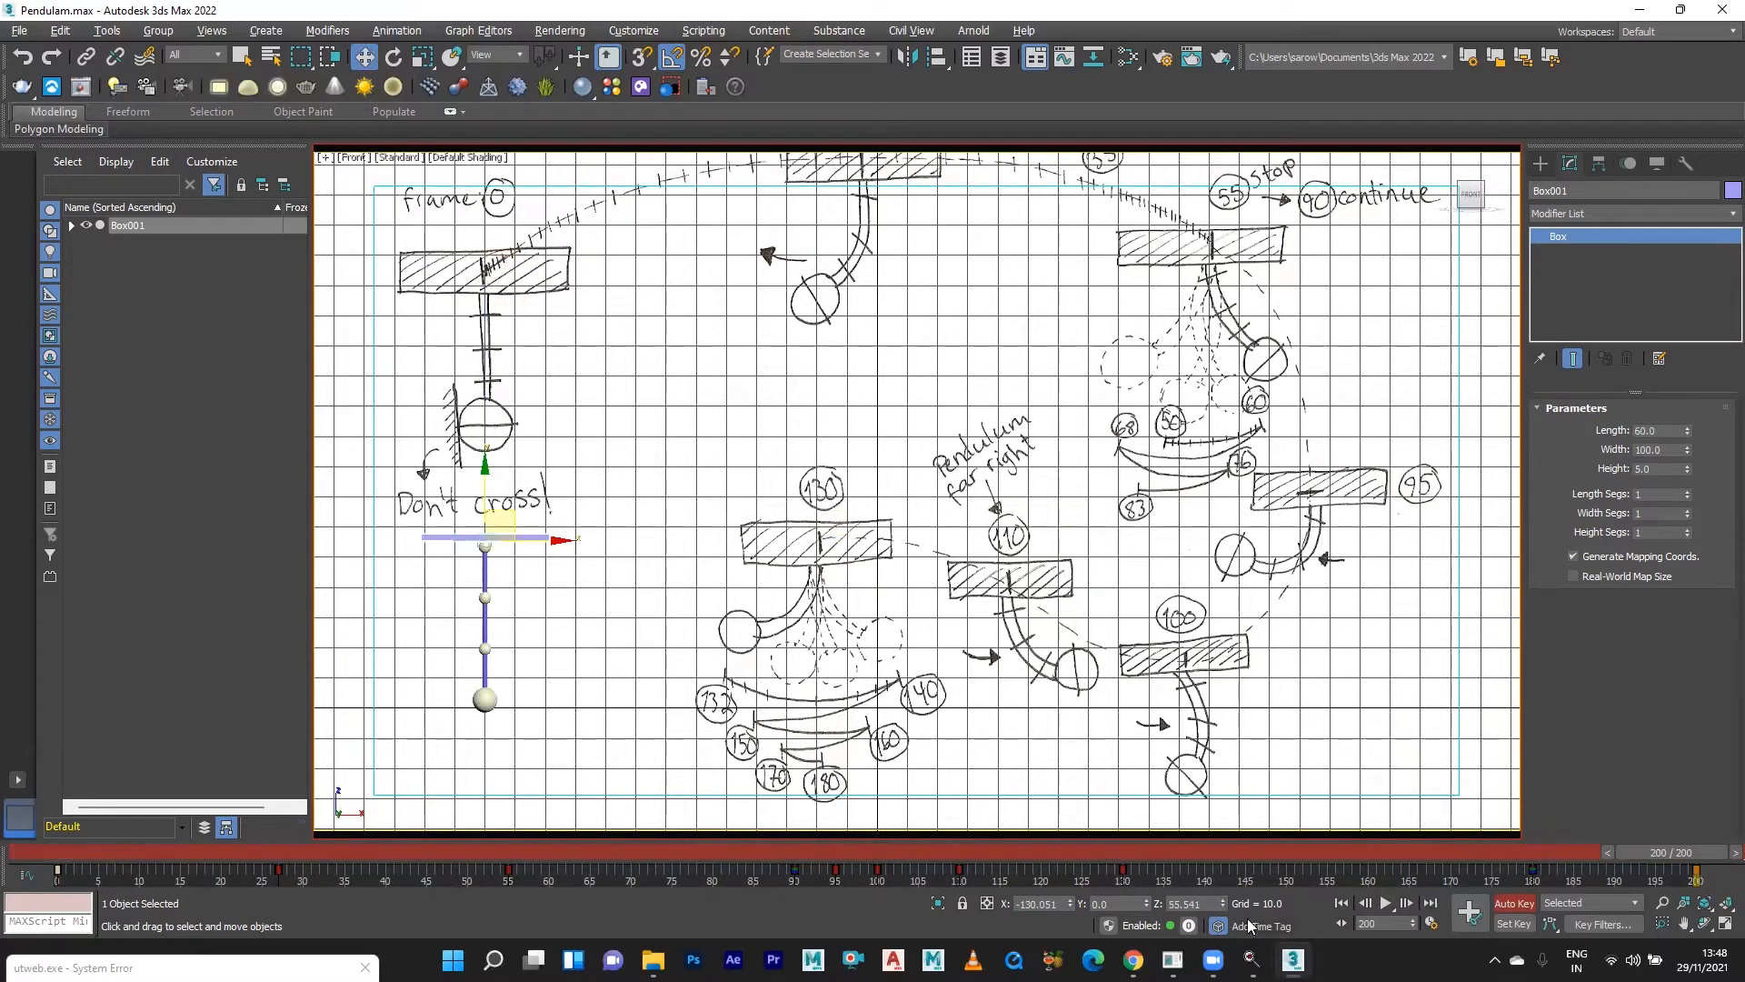
pyautogui.doubleClick(1203, 903)
pyautogui.hotkey('ctrl', 'v')
pyautogui.press('Return')
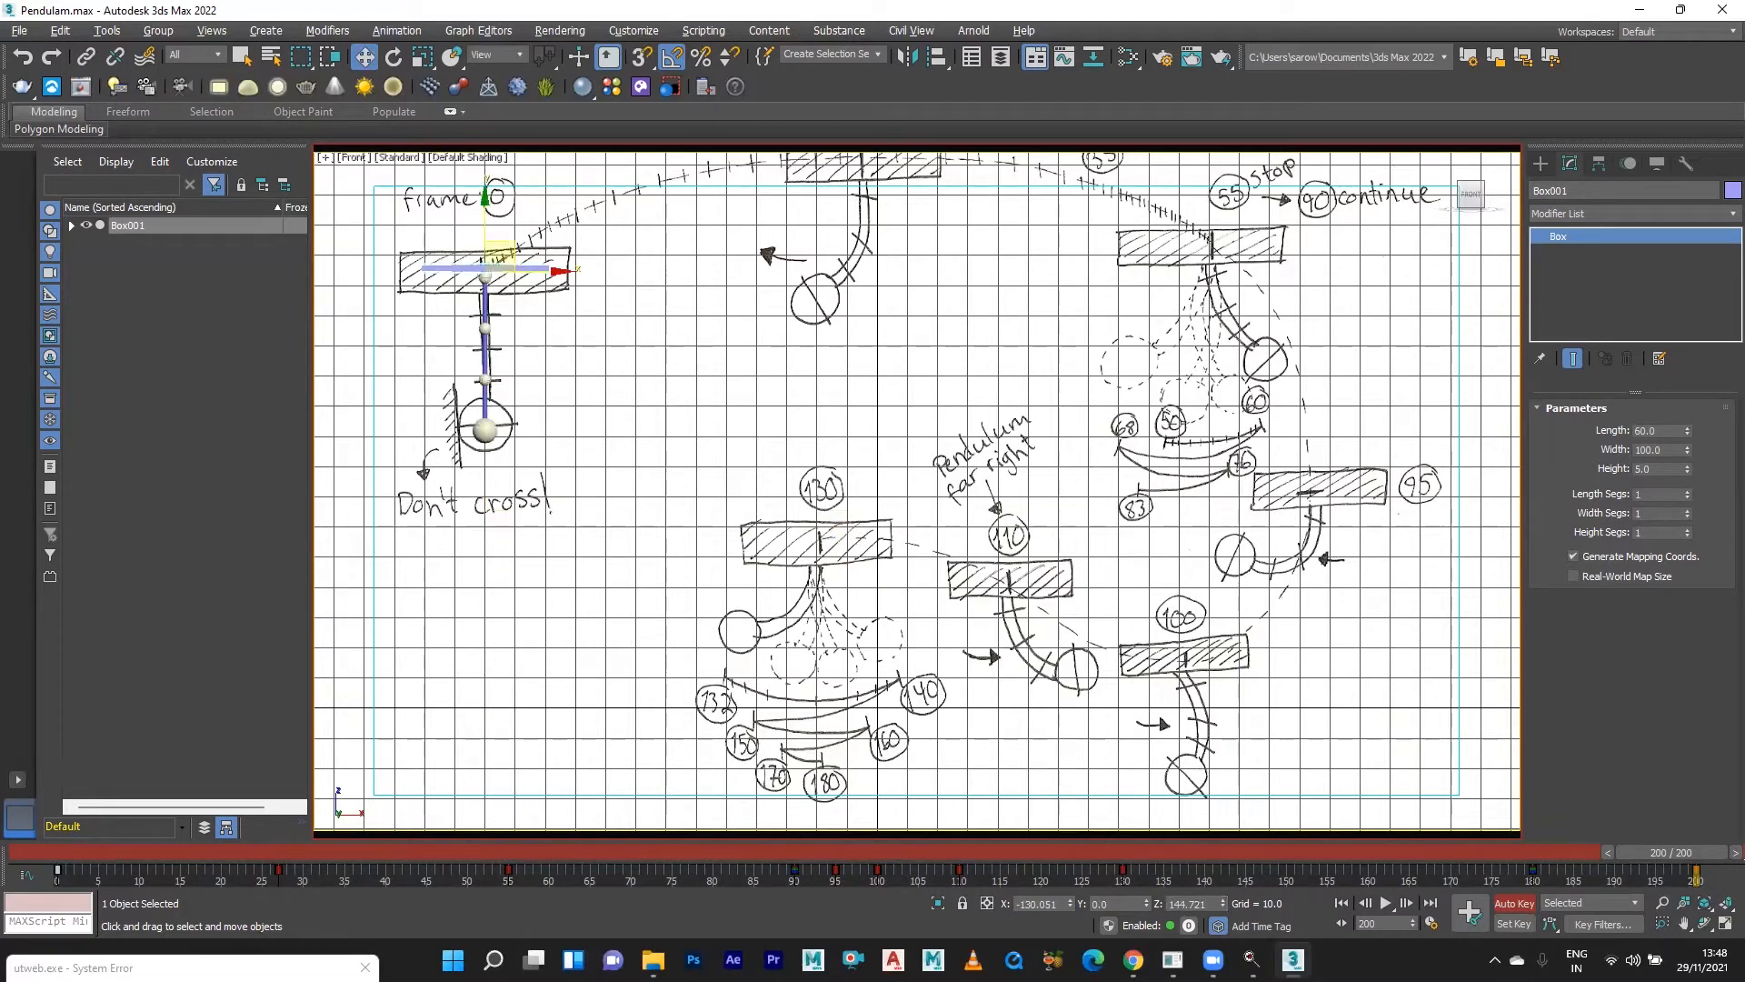
# Play the box animation back from frame 0 to check its path, and stop the playback.
pyautogui.moveTo(1631, 847); pyautogui.dragTo(31, 900)
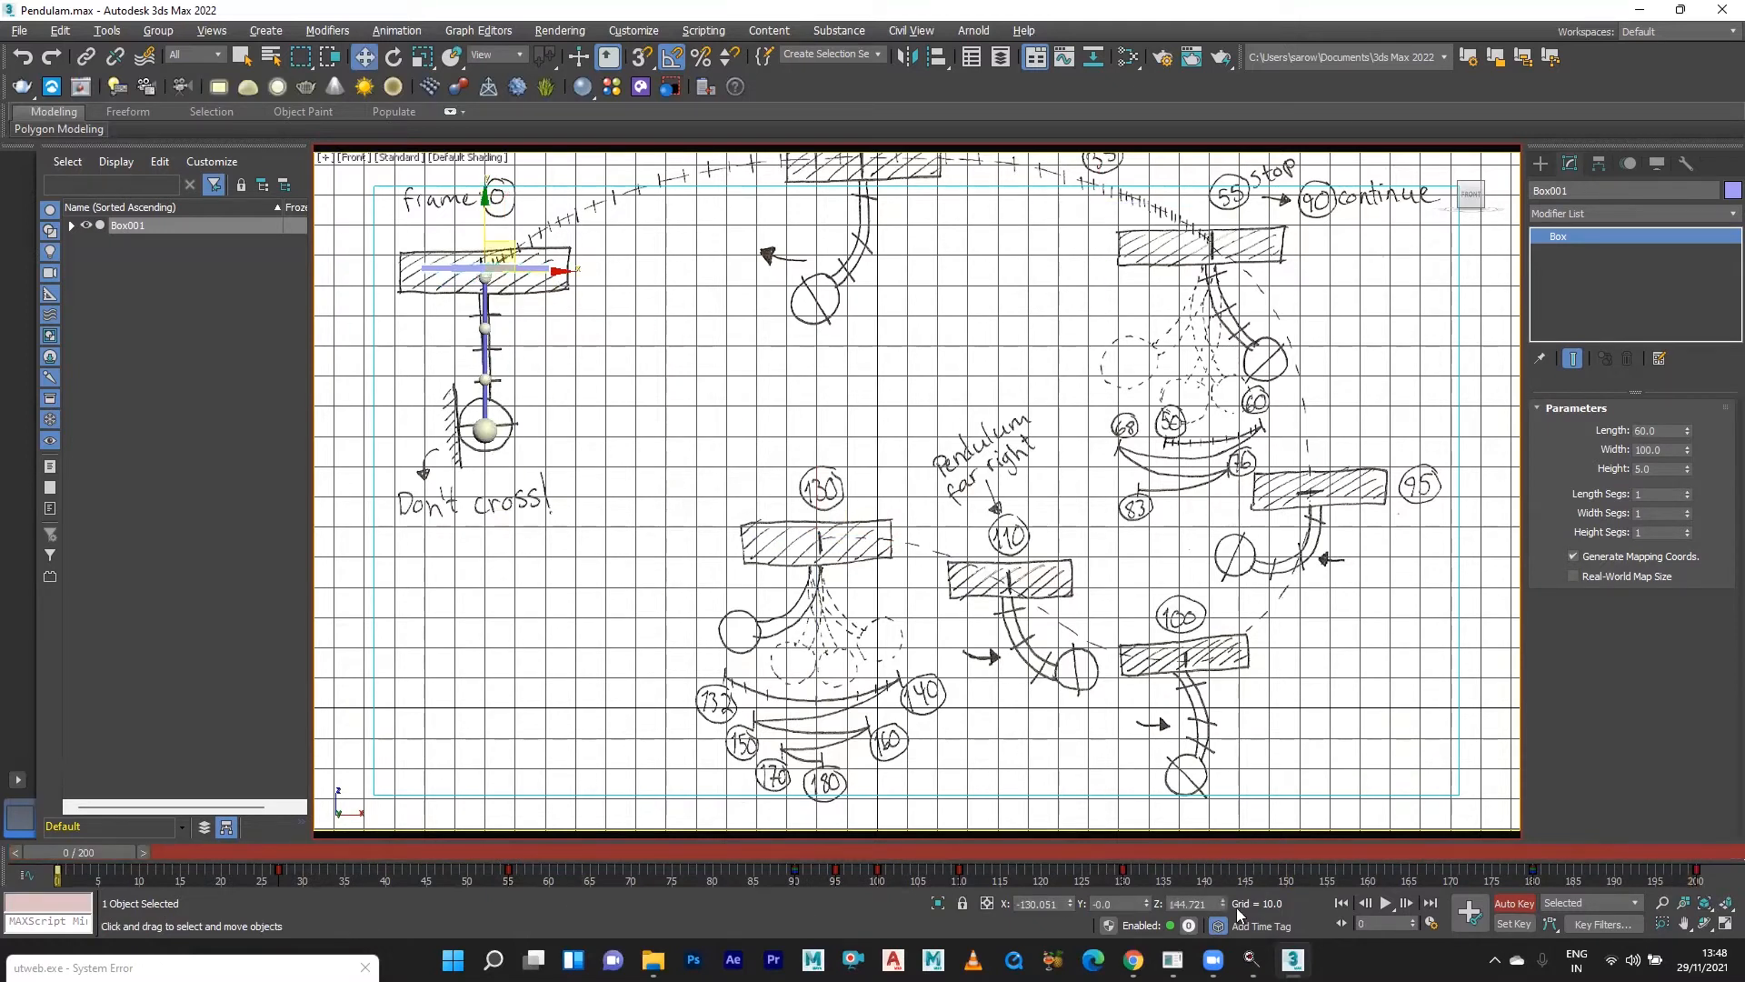
pyautogui.click(1387, 903)
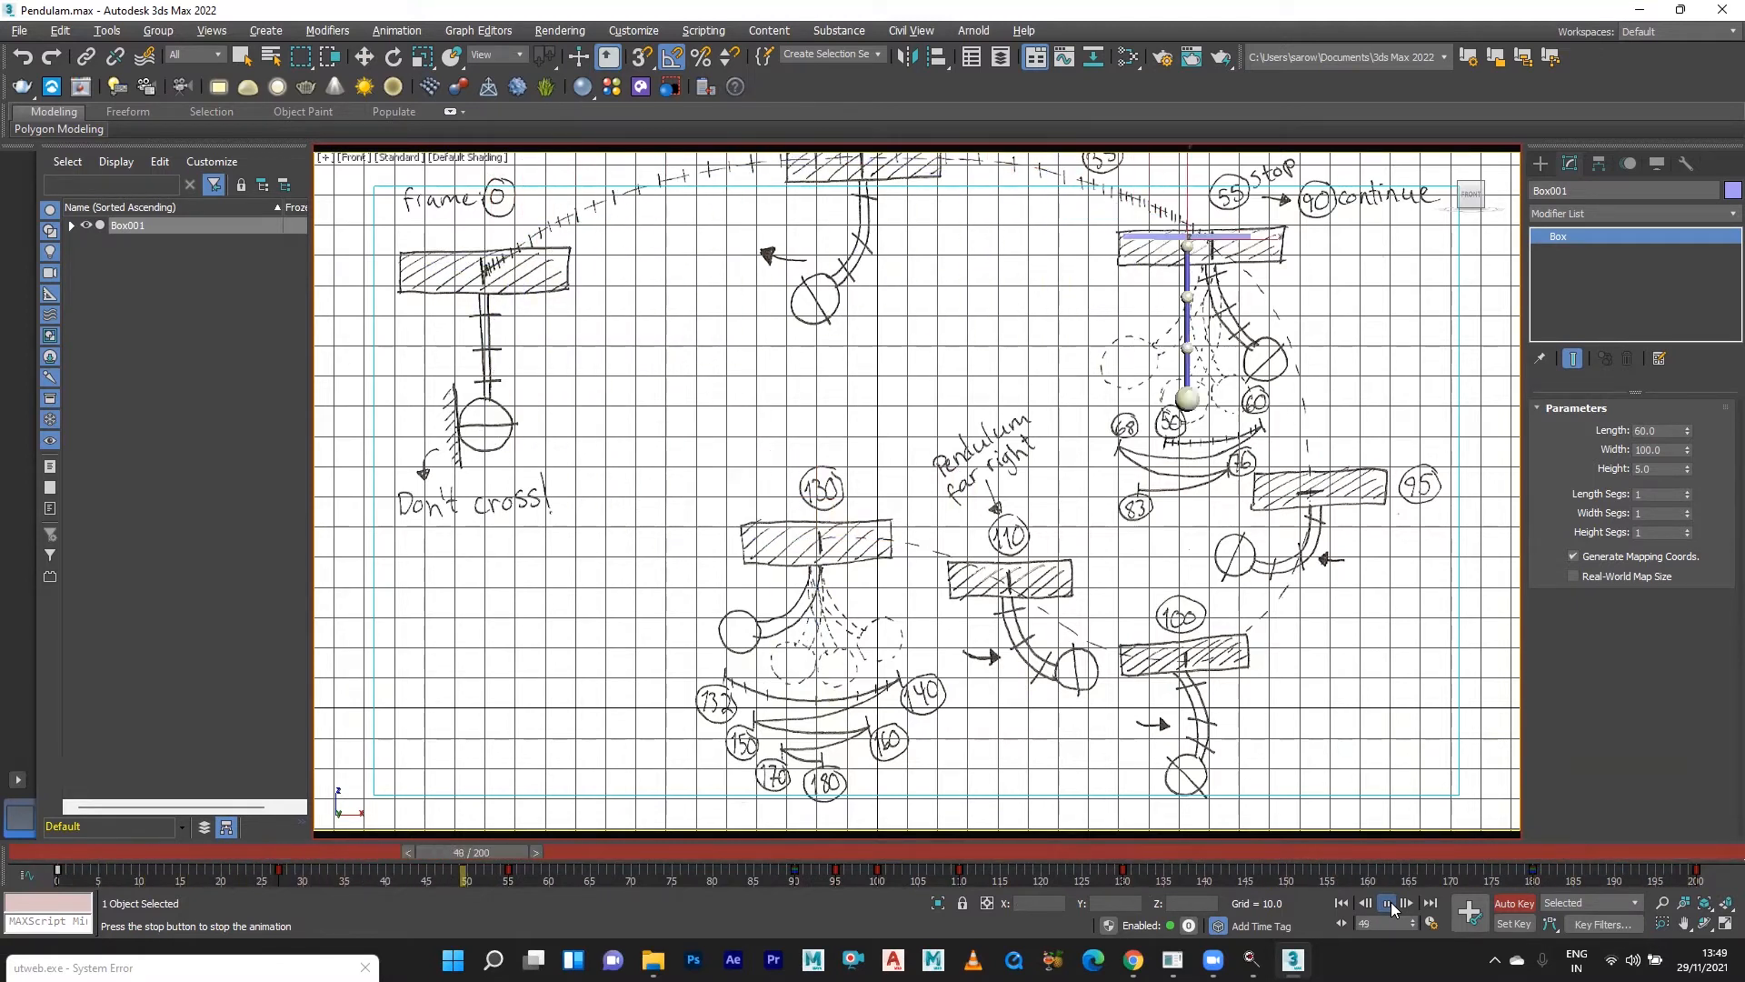
pyautogui.click(1389, 904)
pyautogui.press('w')
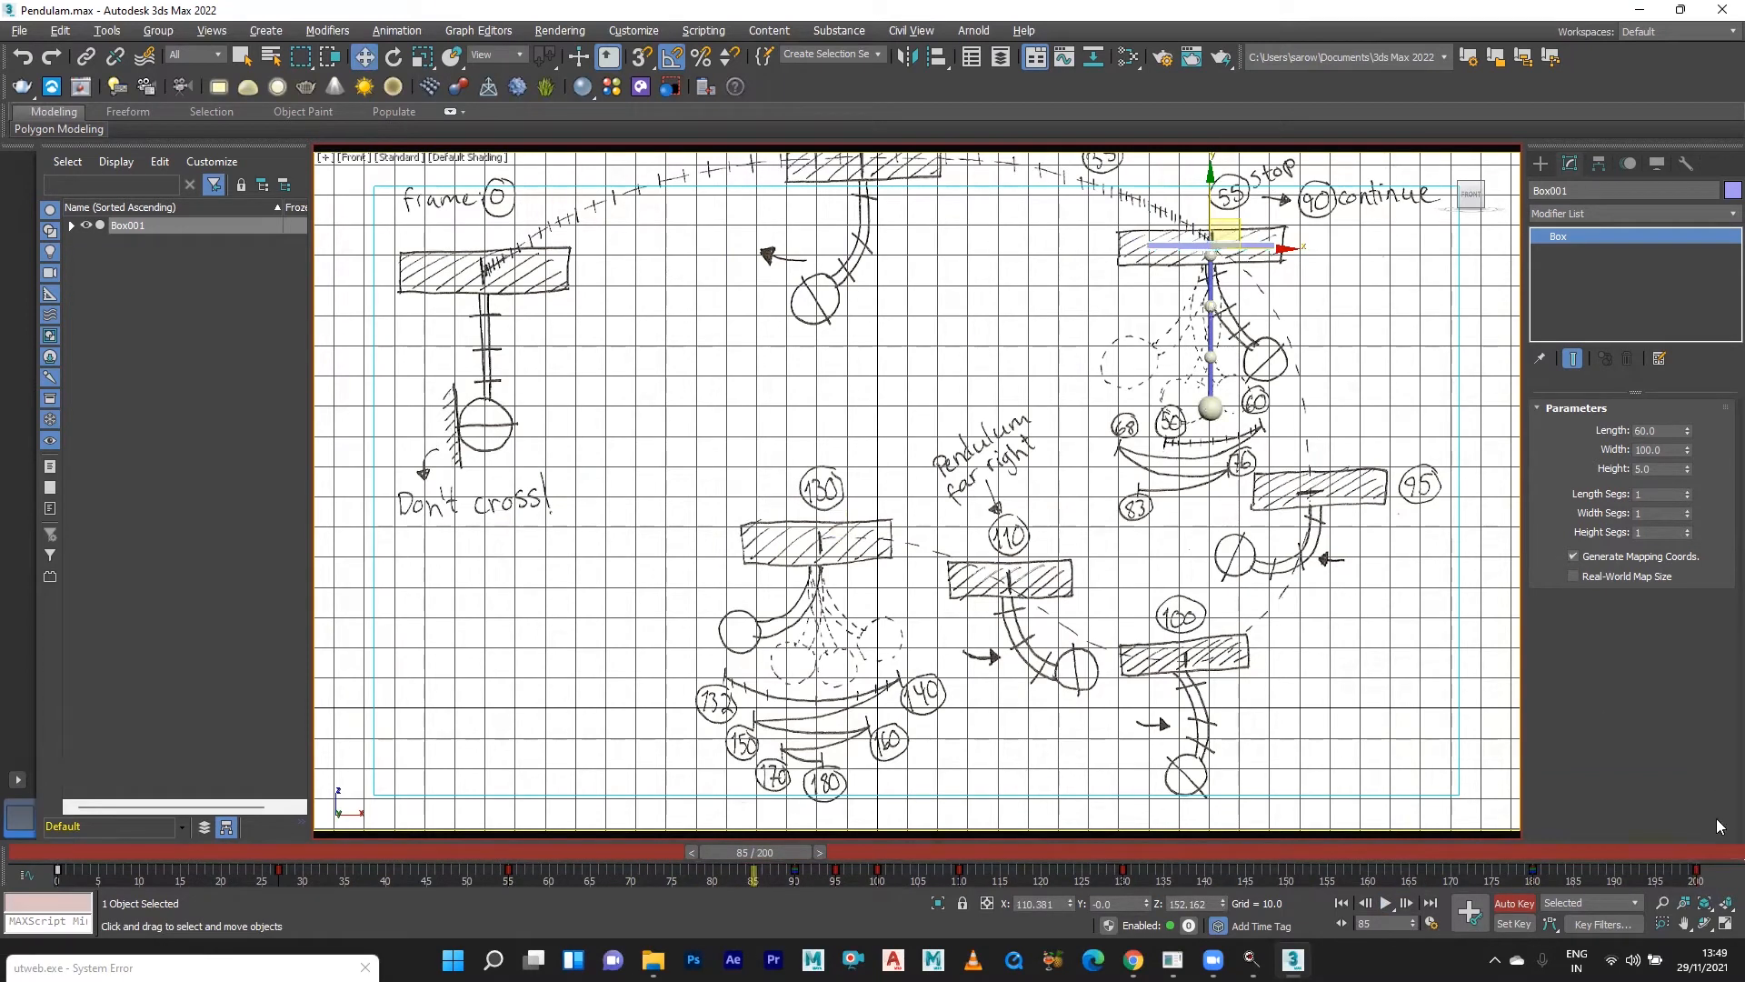
# Move the box's final key from frame 200 to frame 190, preview the animation, and return to frame 0.
pyautogui.click(1697, 876)
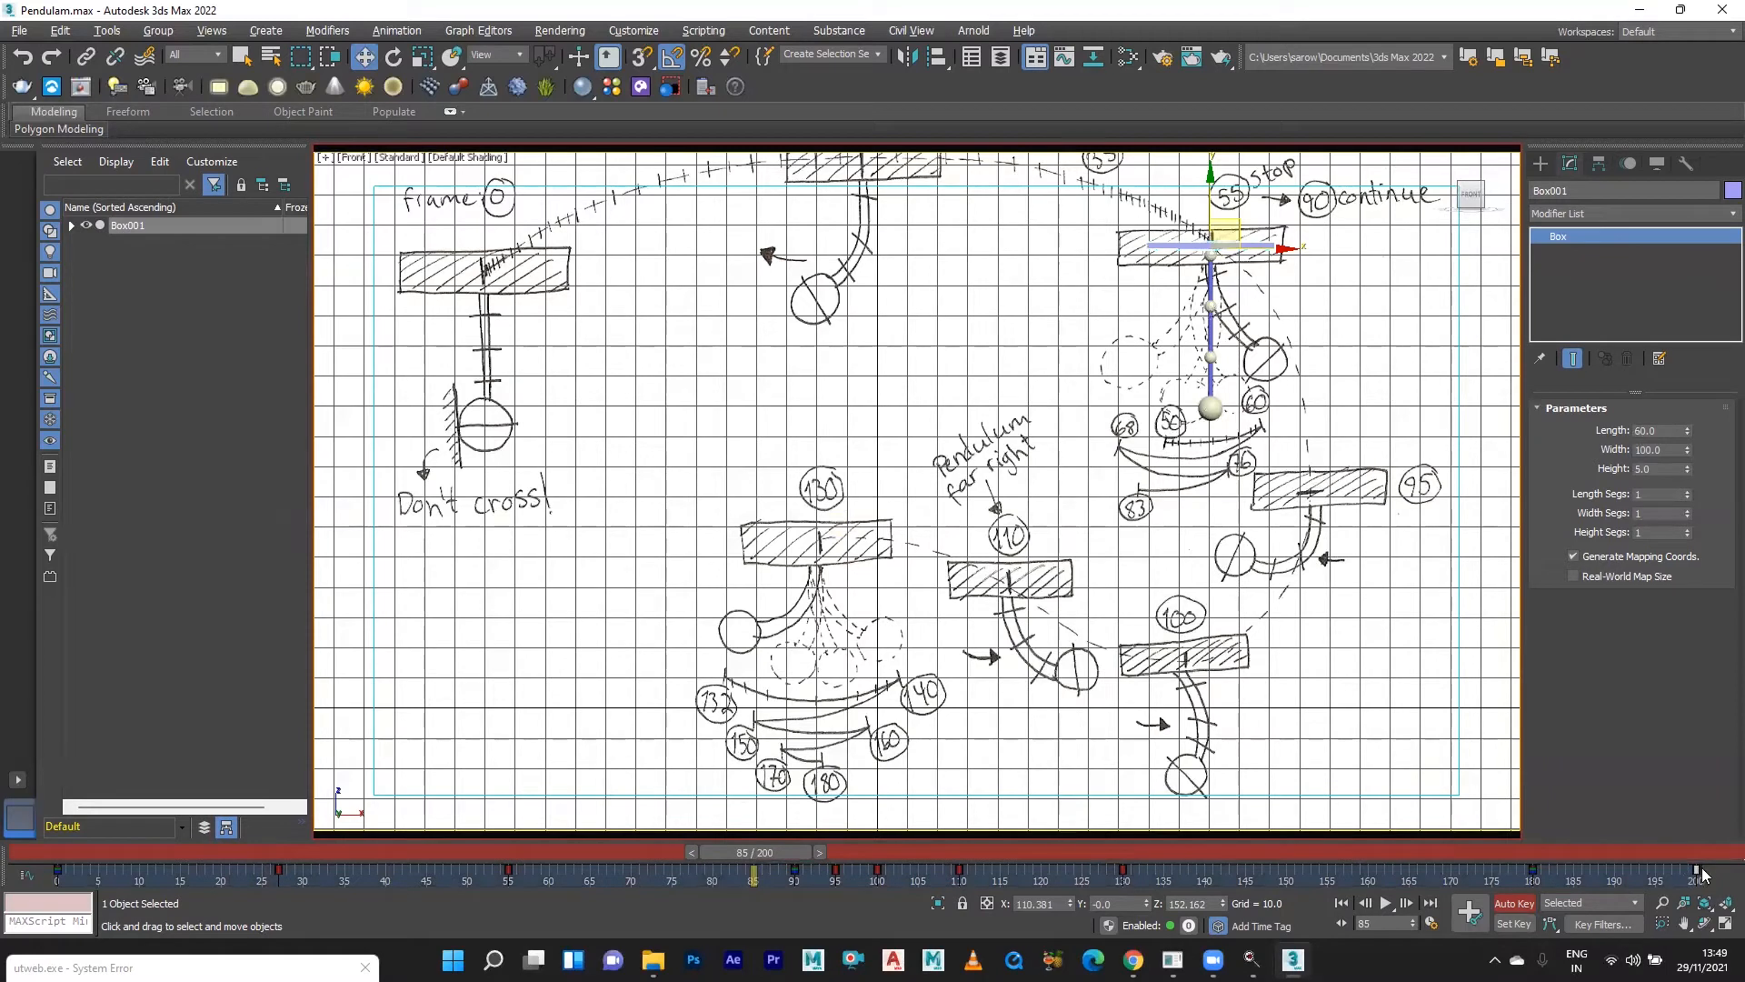
pyautogui.moveTo(1694, 870); pyautogui.dragTo(1614, 882)
pyautogui.click(1380, 907)
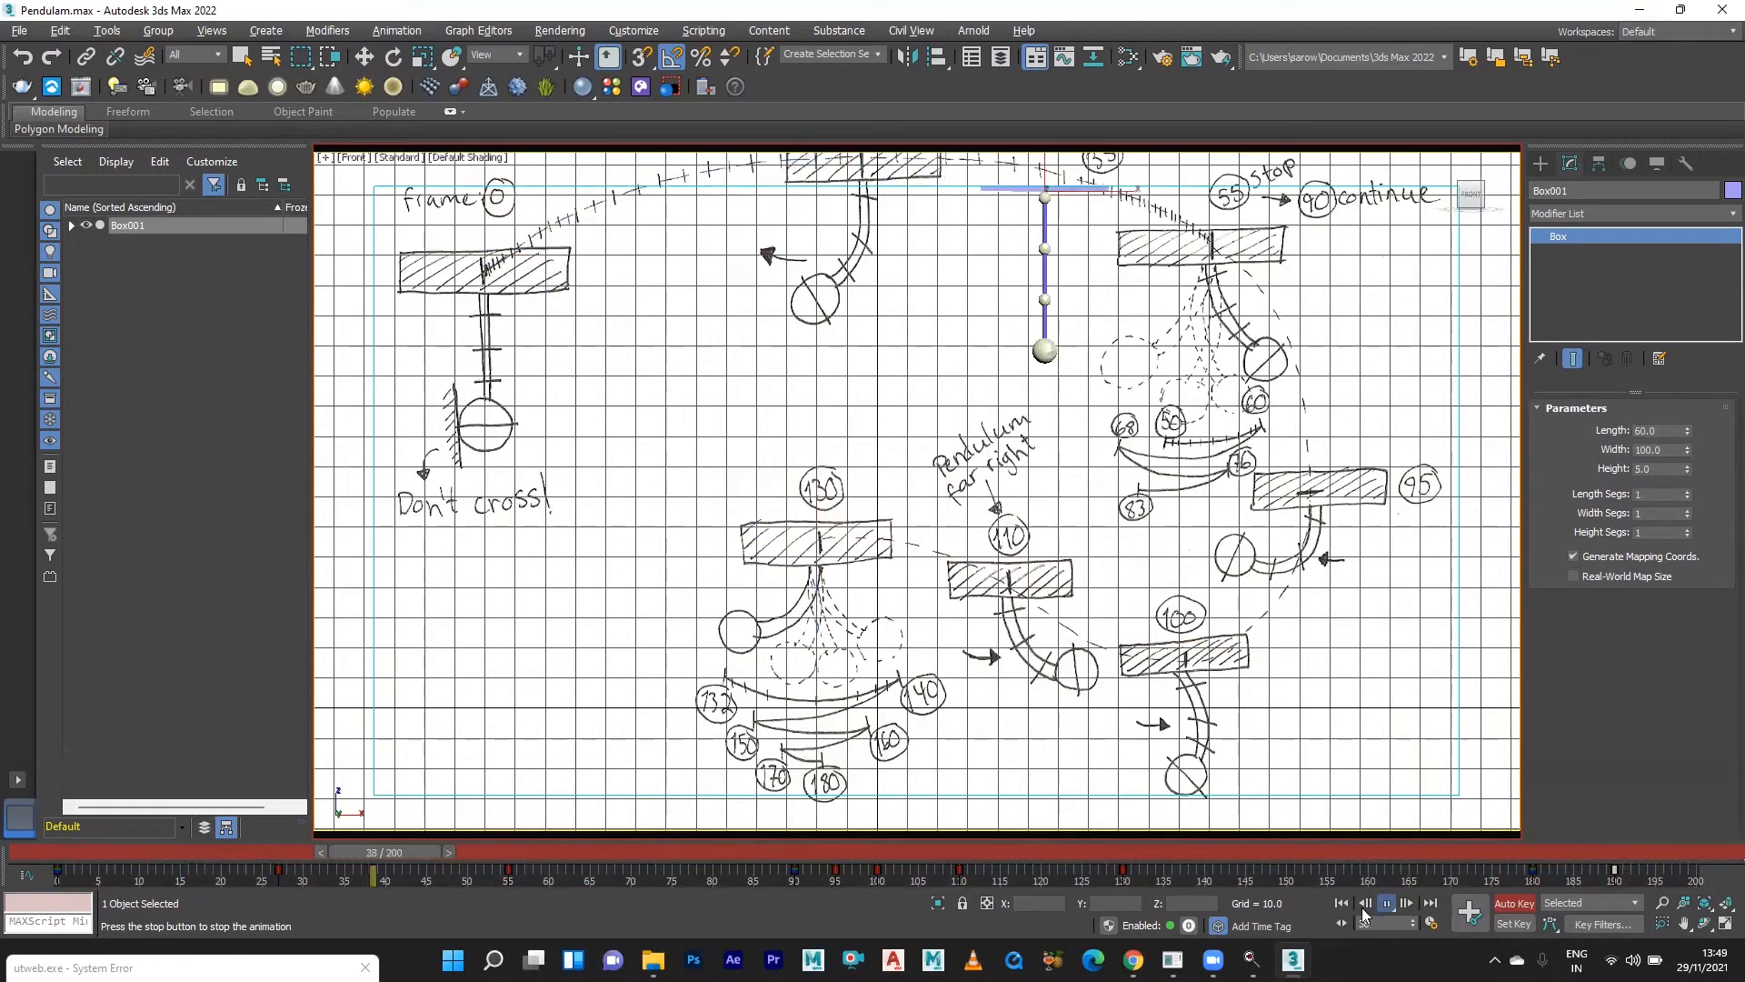
pyautogui.click(1388, 903)
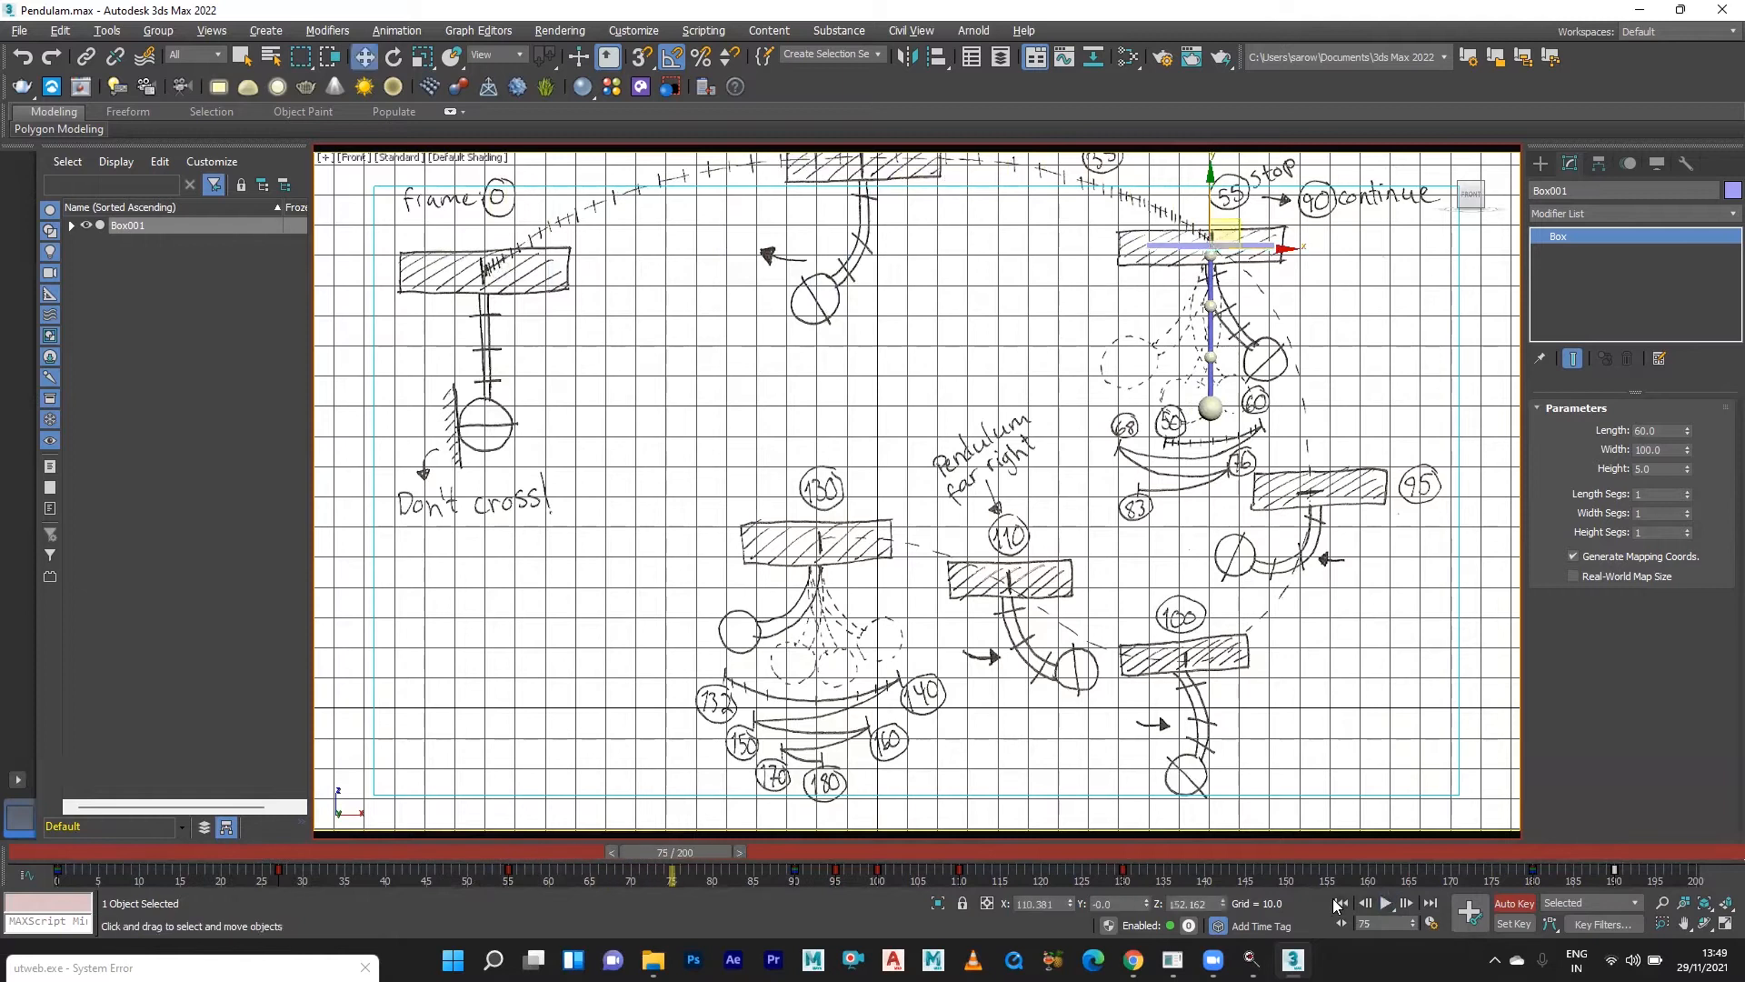
pyautogui.click(1339, 904)
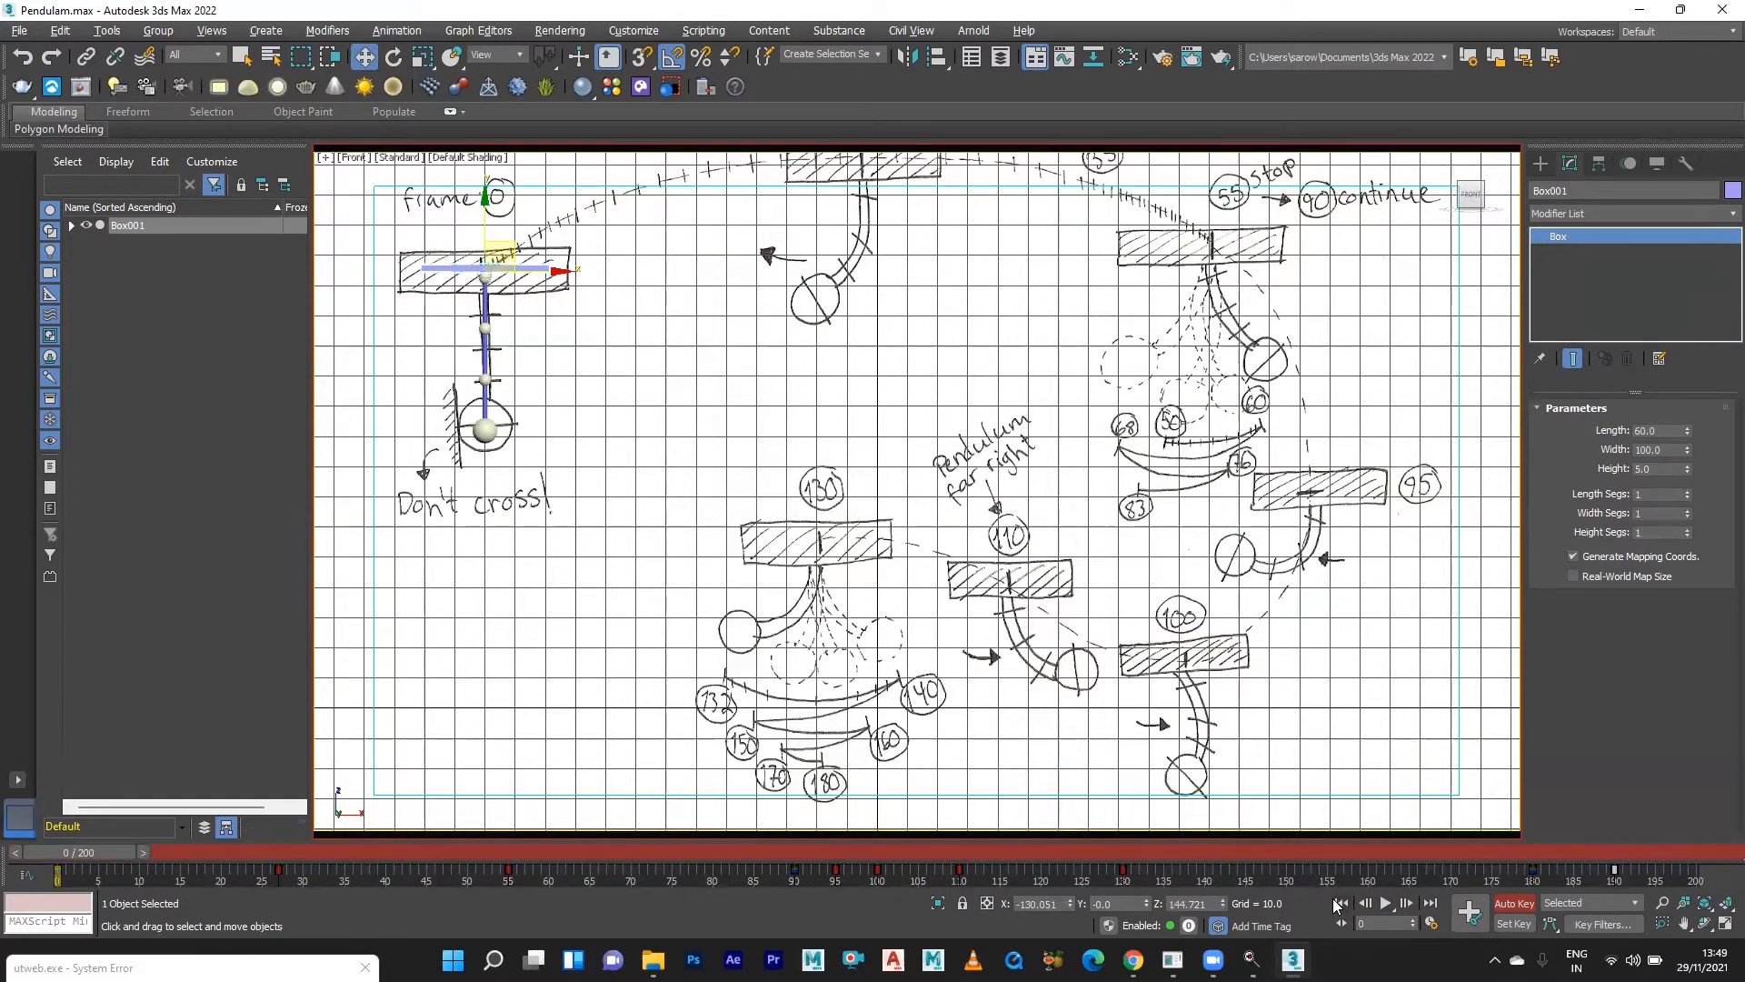
# Save the scene to the Desktop as a new file named Pendulam Animation.
pyautogui.click(19, 31)
pyautogui.click(87, 191)
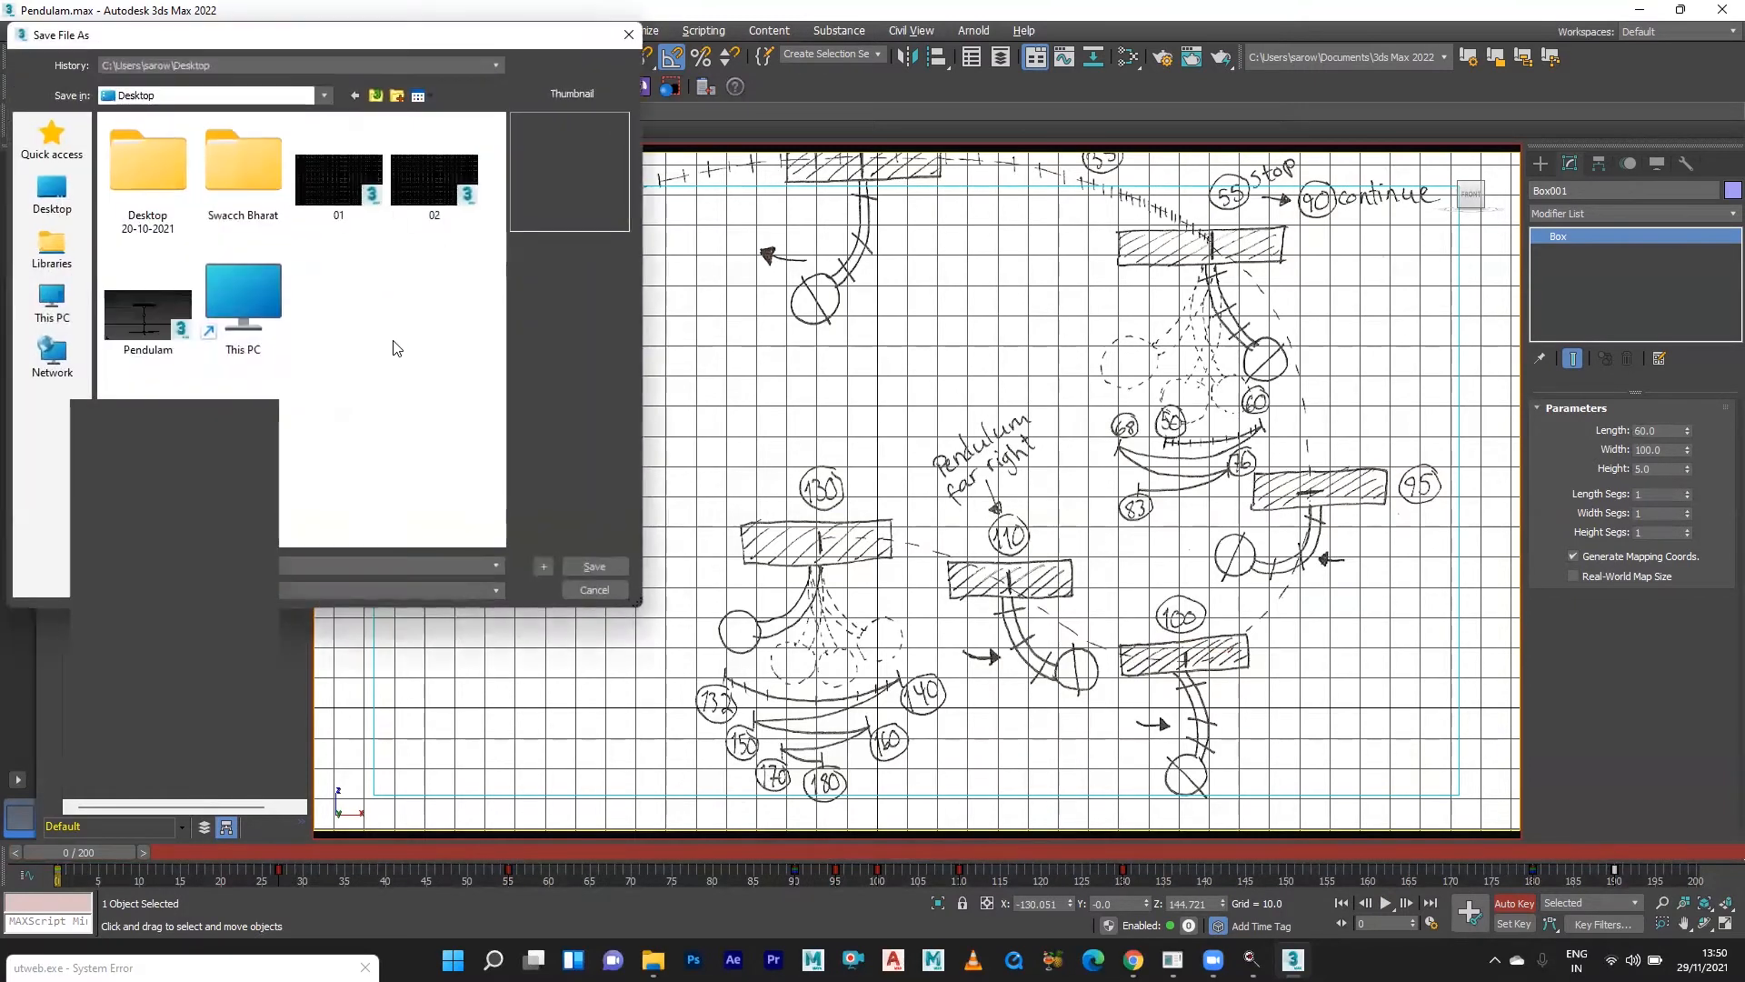
pyautogui.click(165, 360)
pyautogui.click(326, 560)
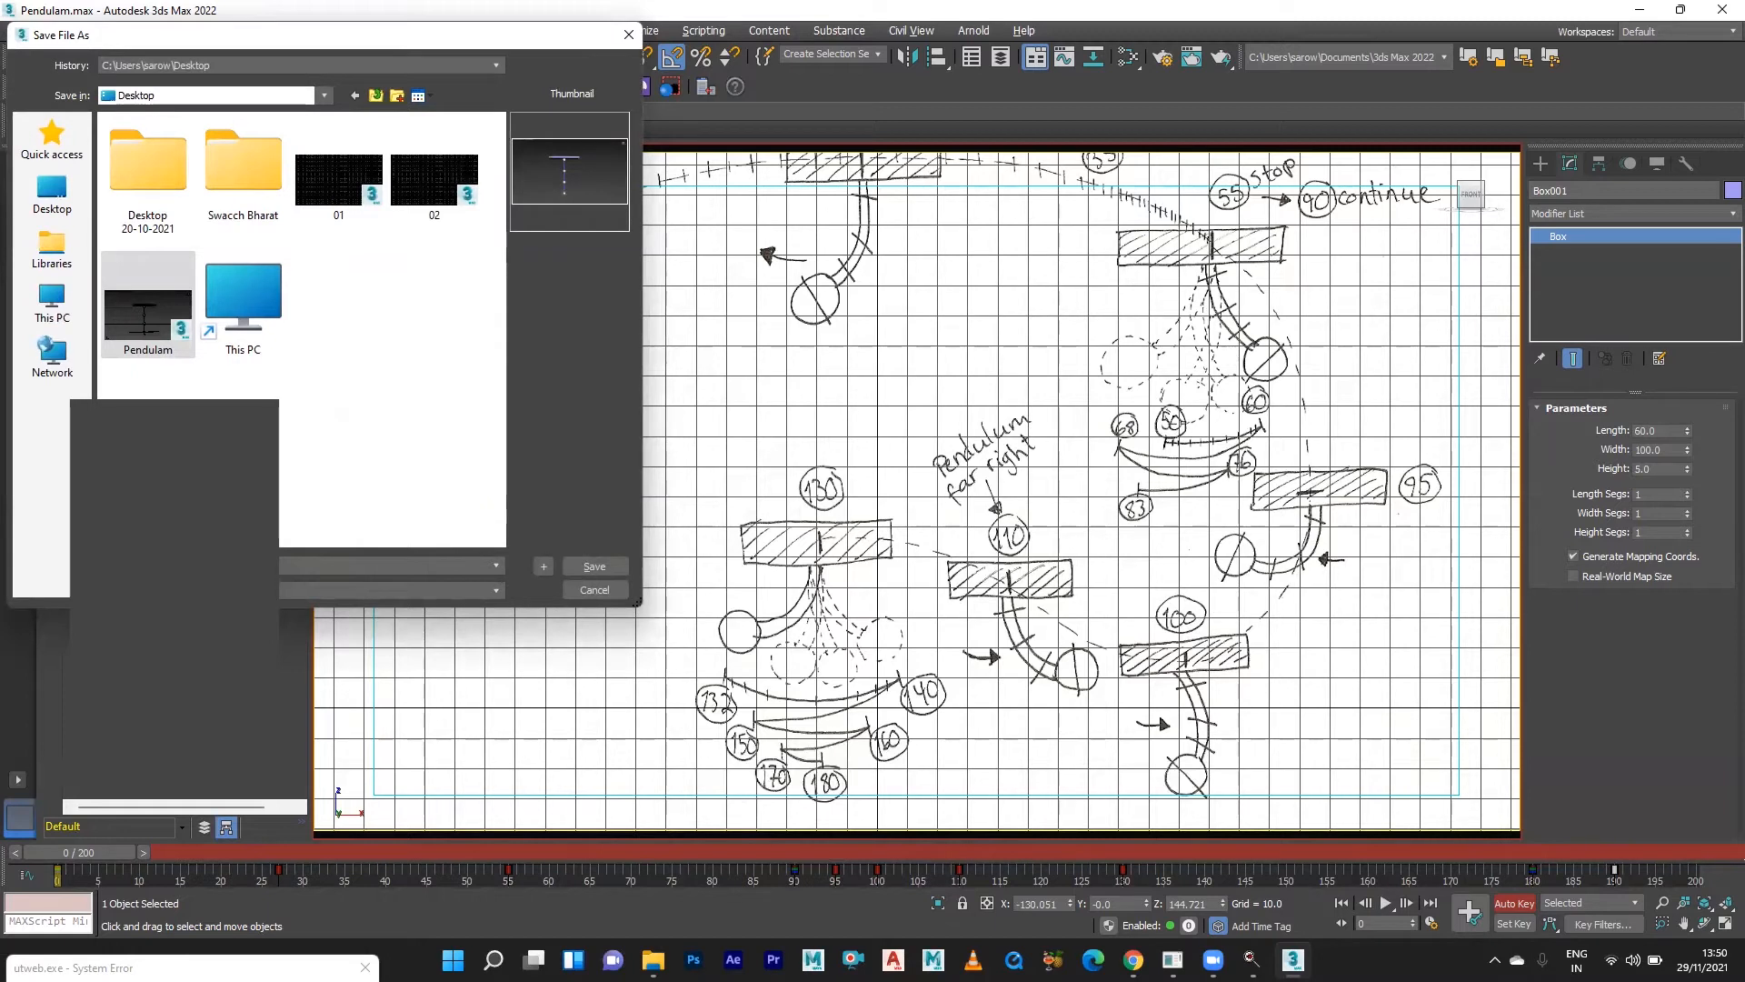
pyautogui.click(593, 565)
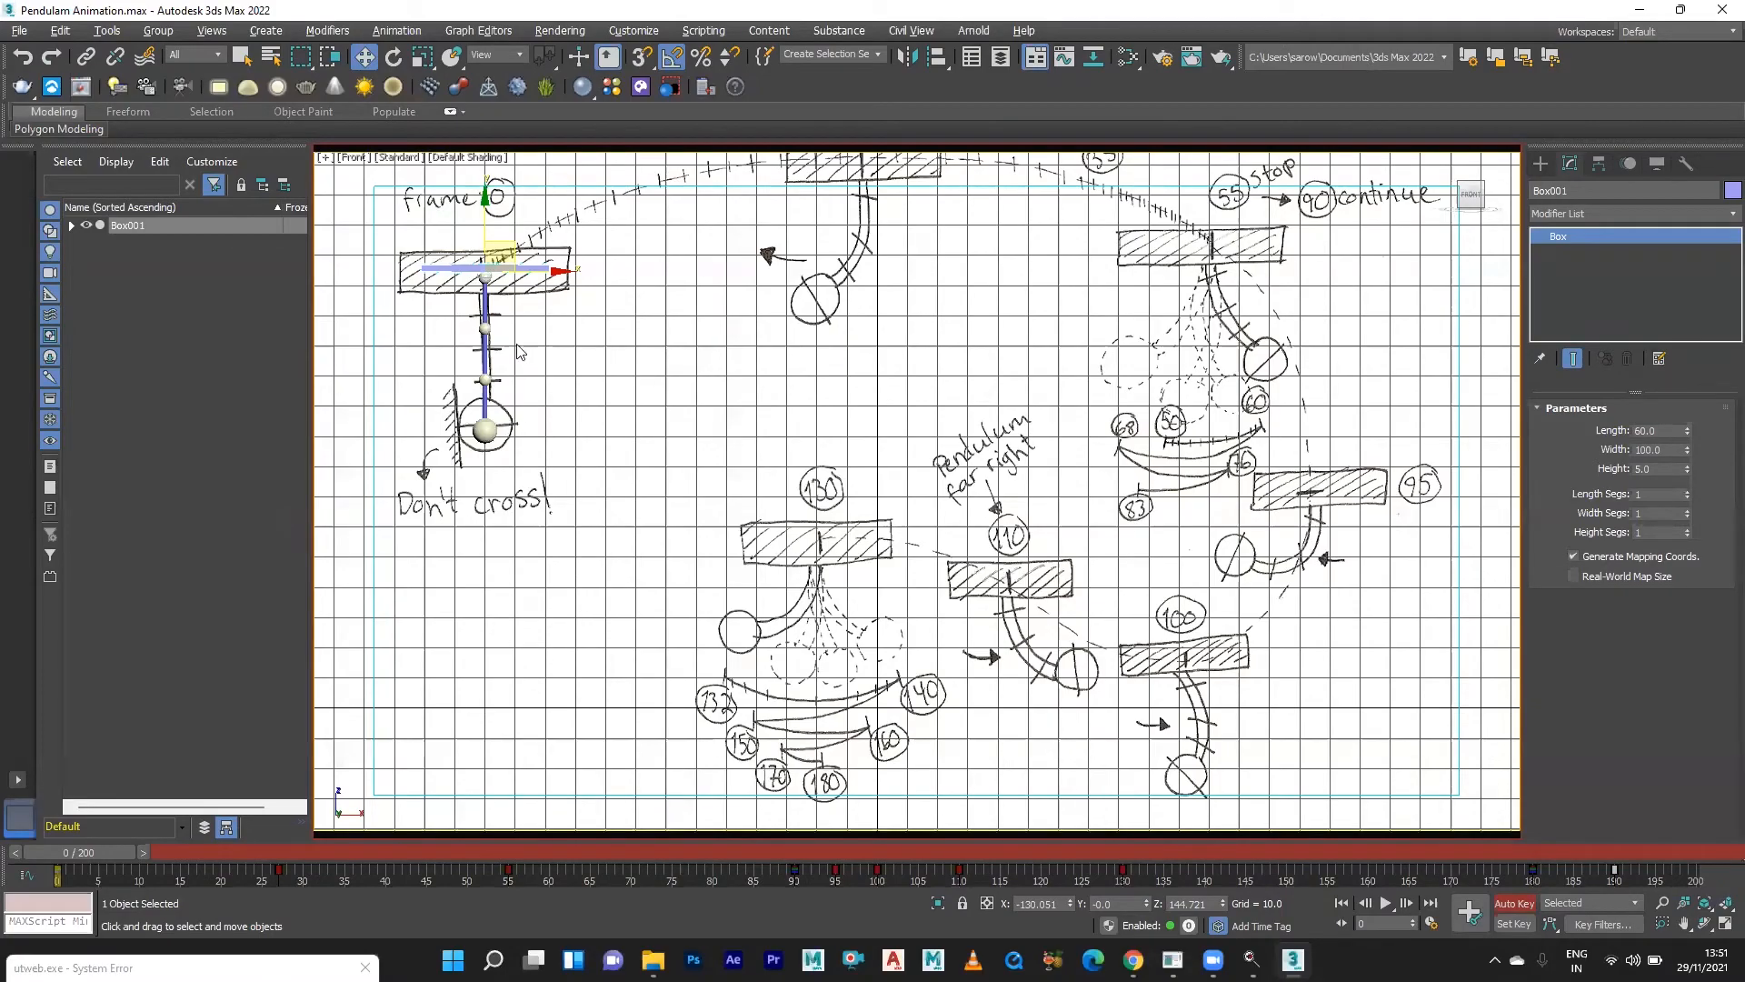
# Try to set starting keys at frame 0 on the pendulum's three joint spheres, and move to frame 27.
pyautogui.click(484, 284)
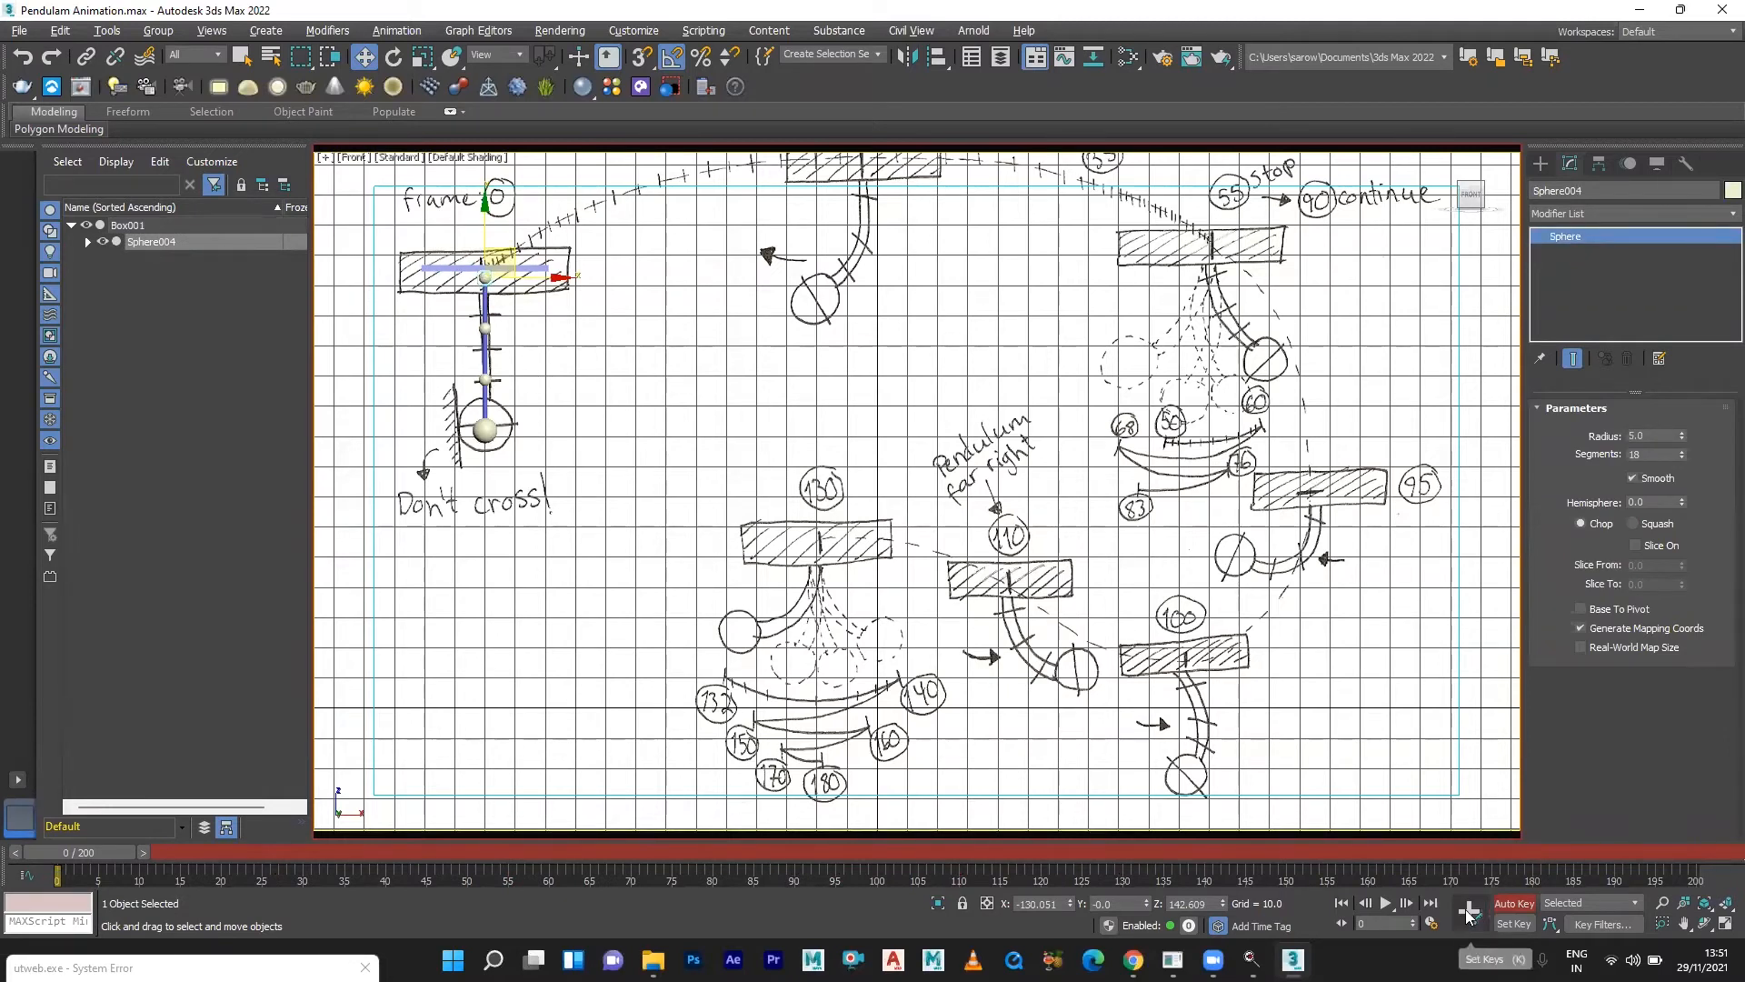
pyautogui.click(484, 325)
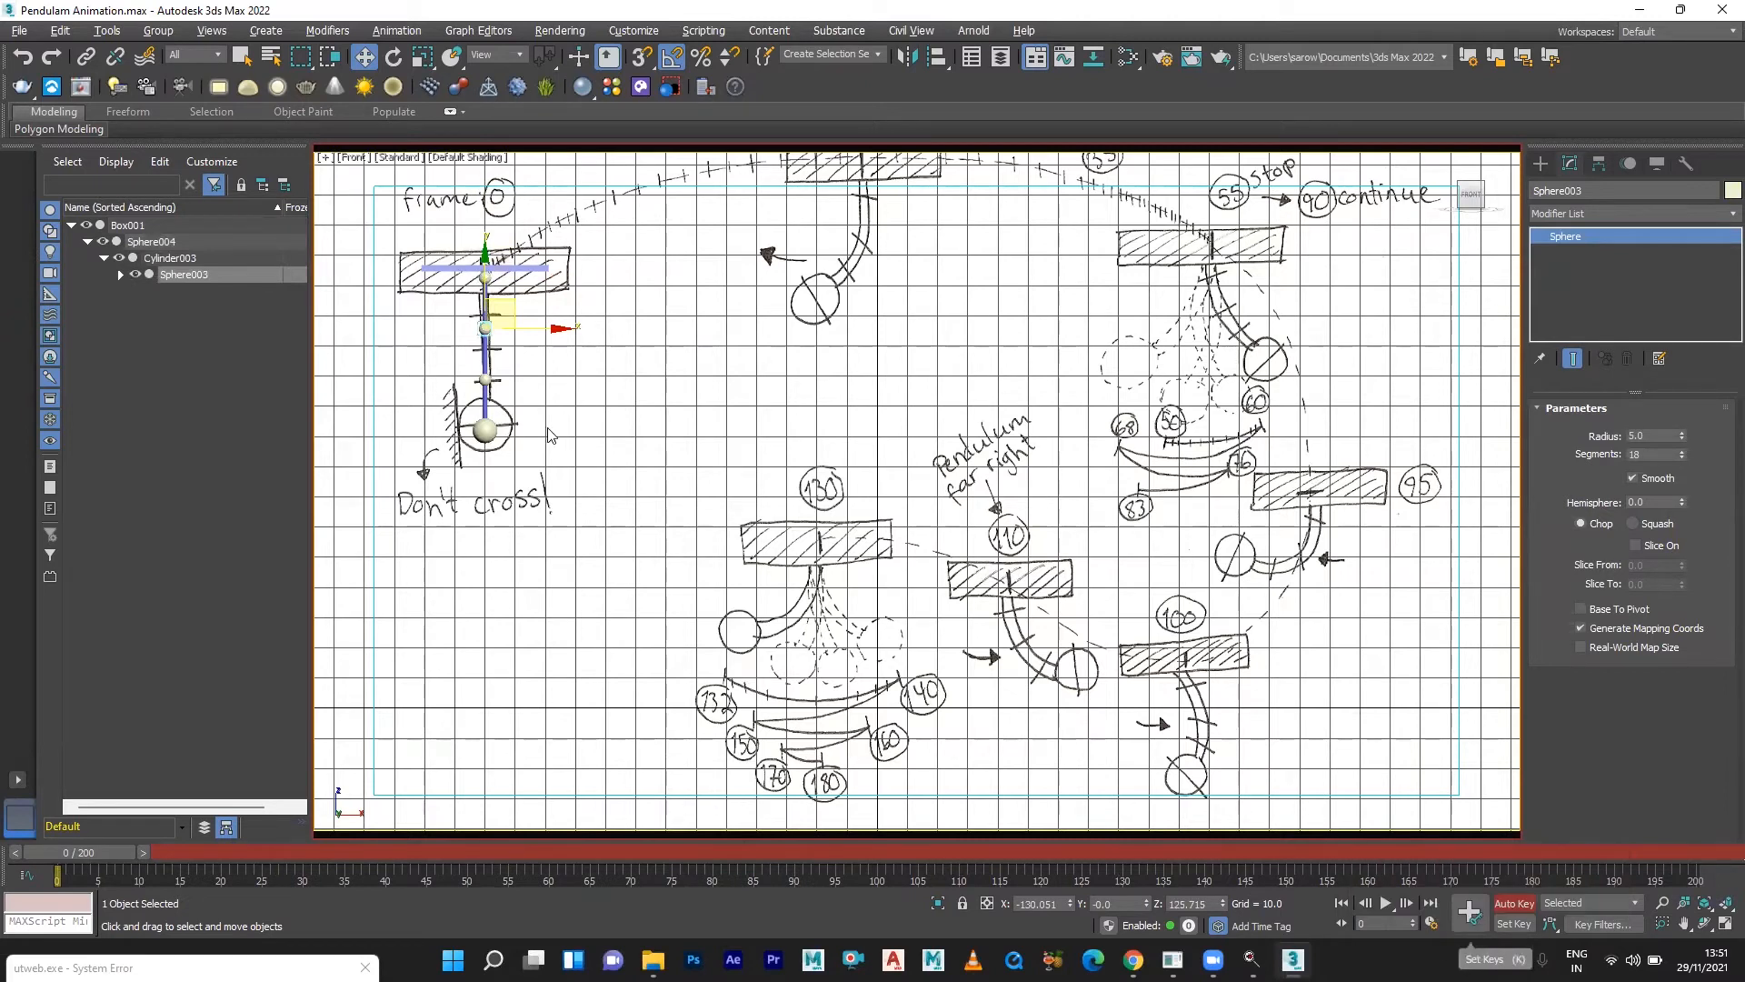
pyautogui.click(486, 378)
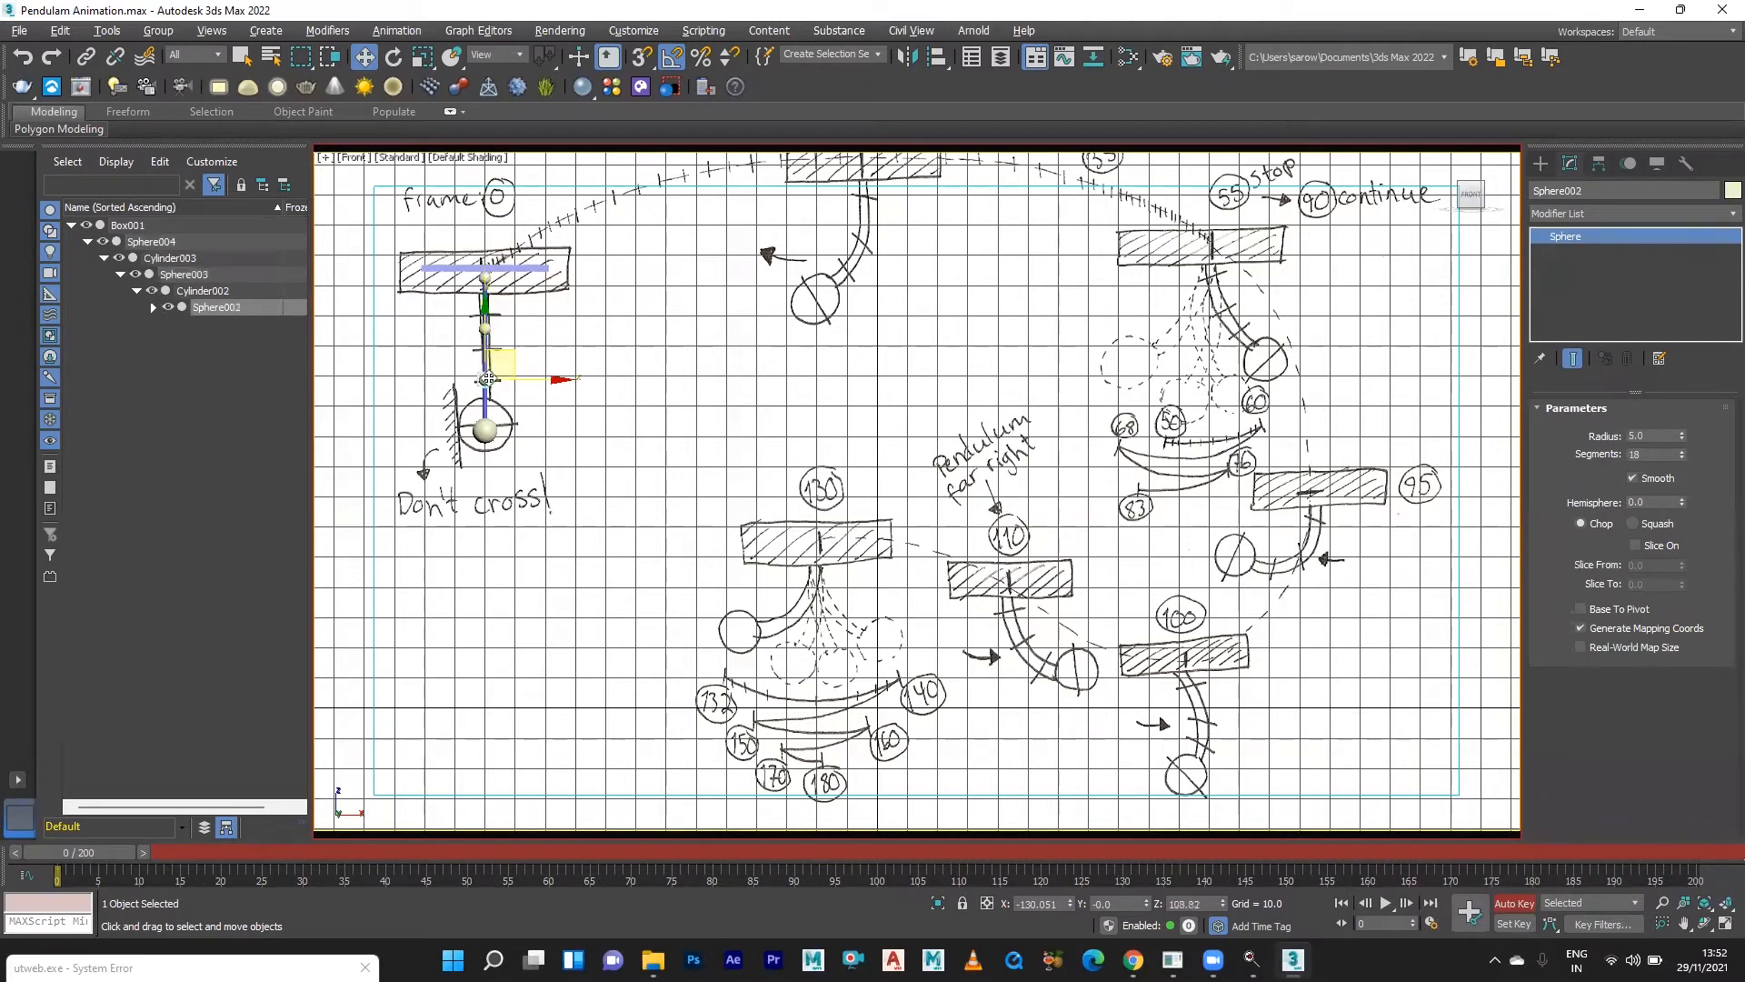
pyautogui.click(1469, 928)
pyautogui.moveTo(89, 851); pyautogui.dragTo(345, 876)
pyautogui.press('w')
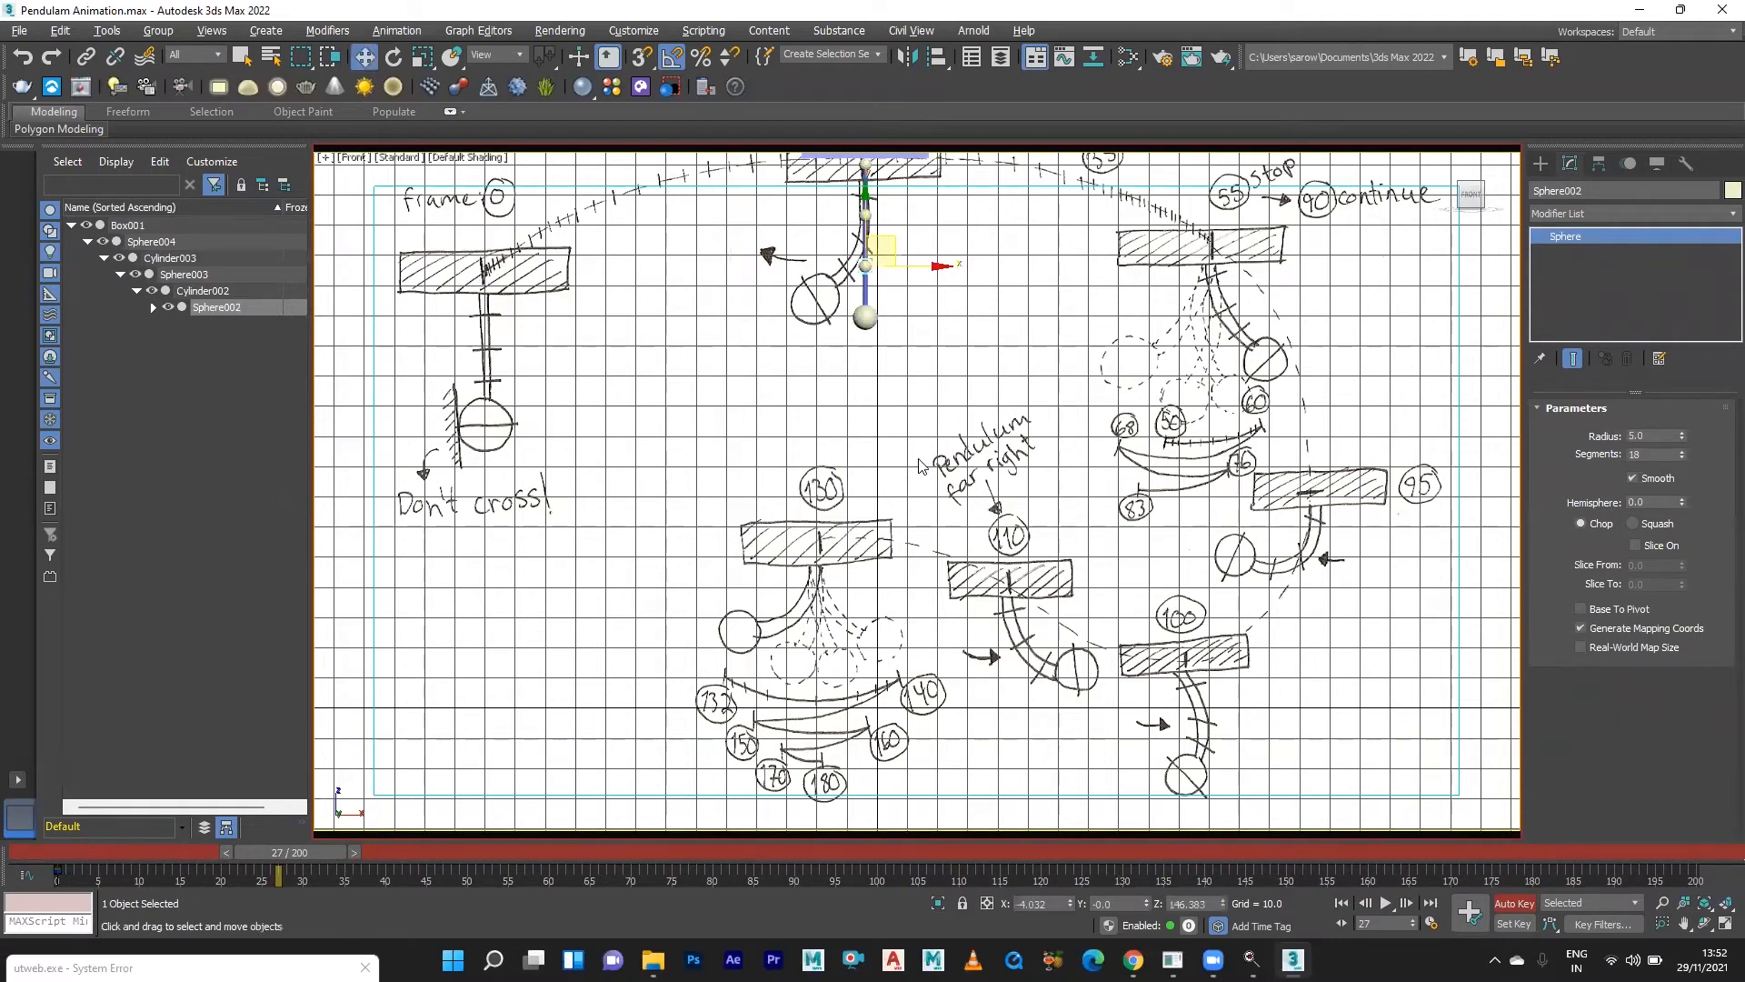
pyautogui.click(993, 330)
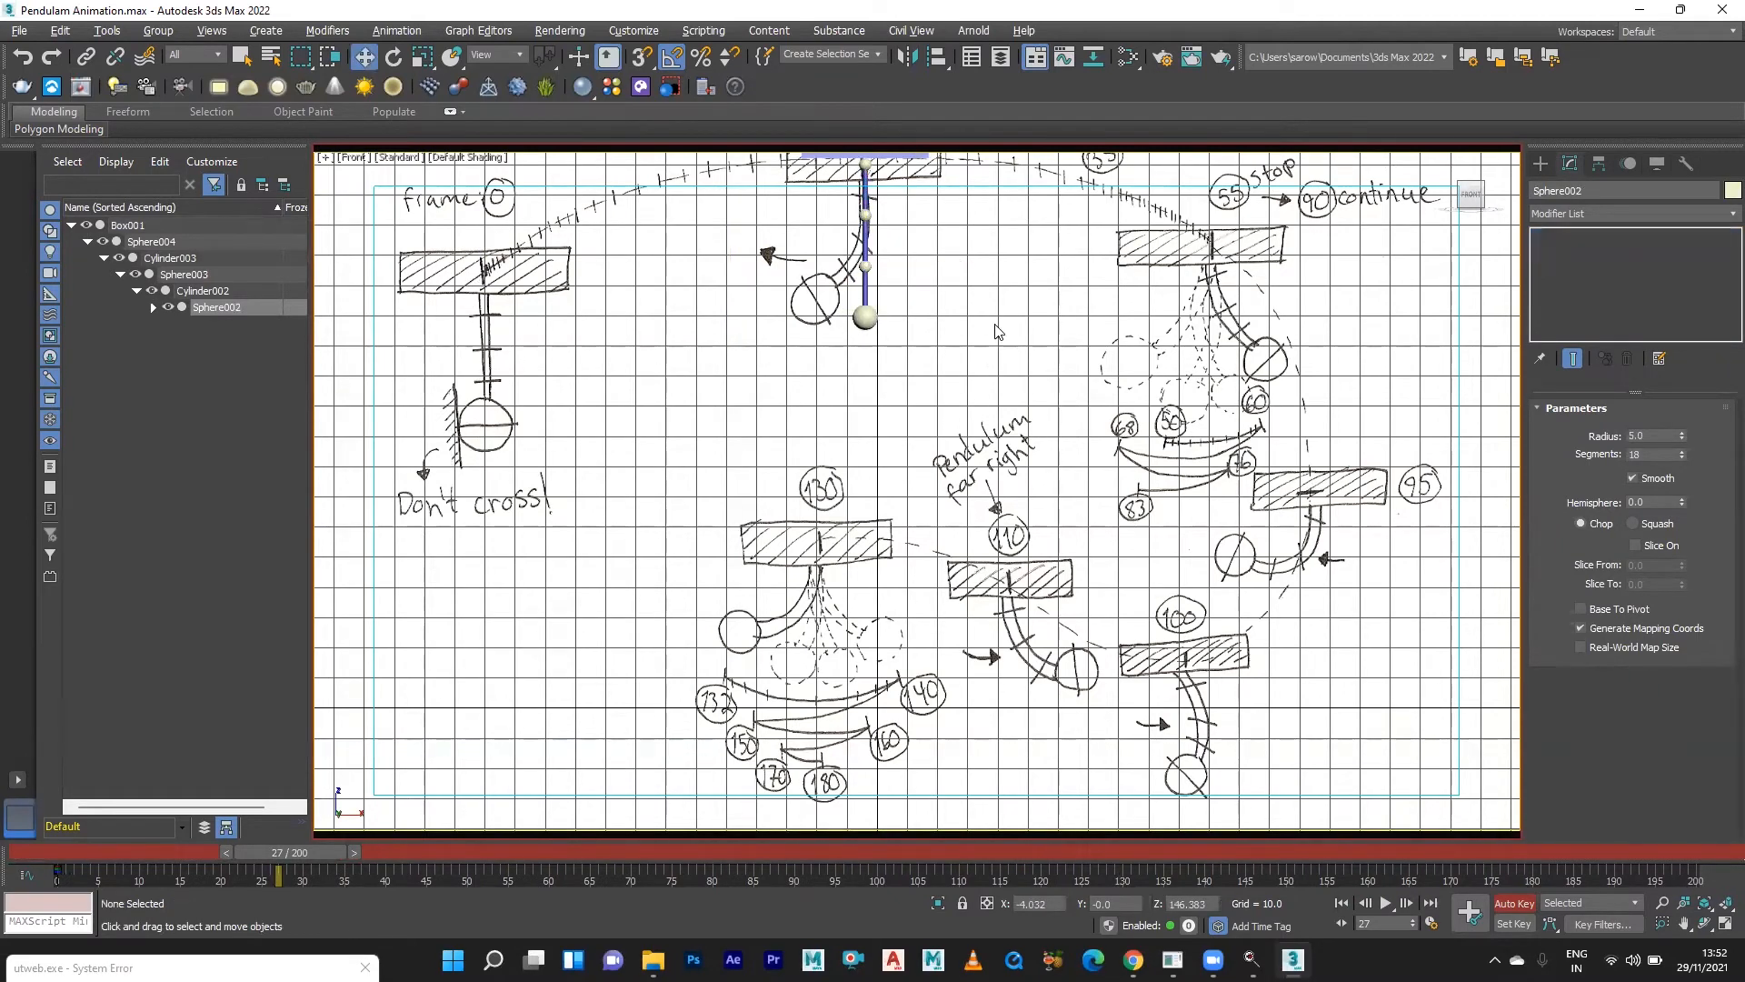
pyautogui.click(865, 215)
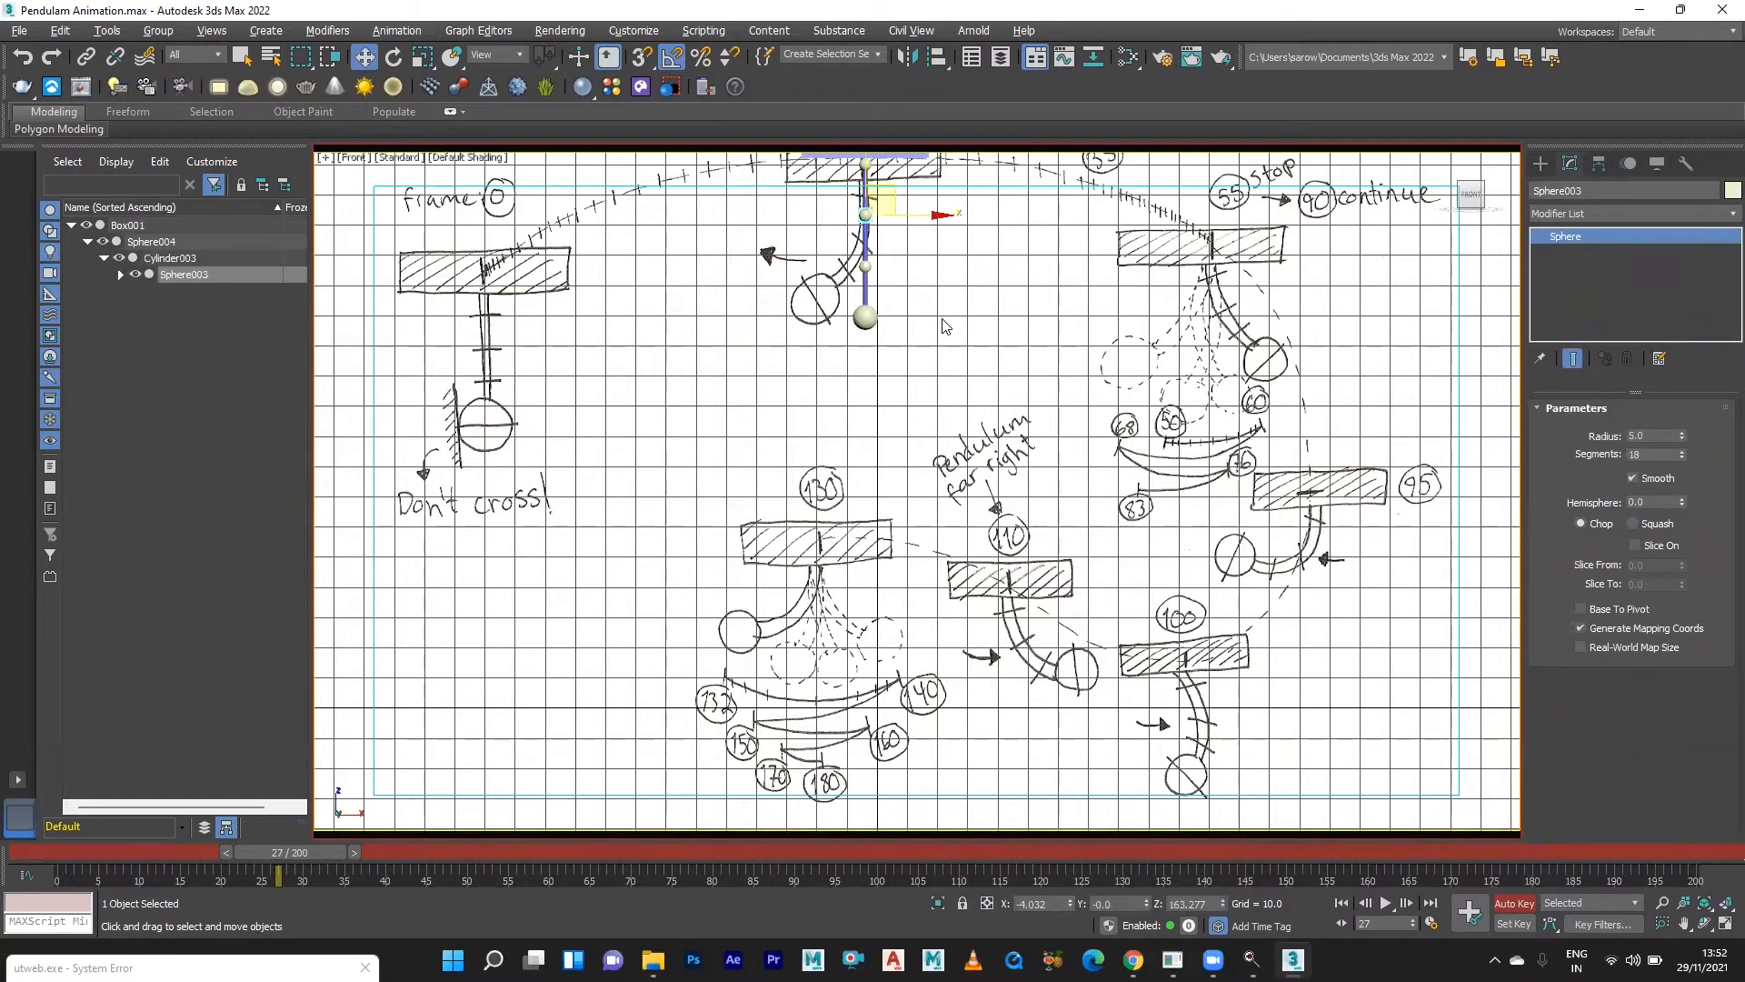
pyautogui.press('e')
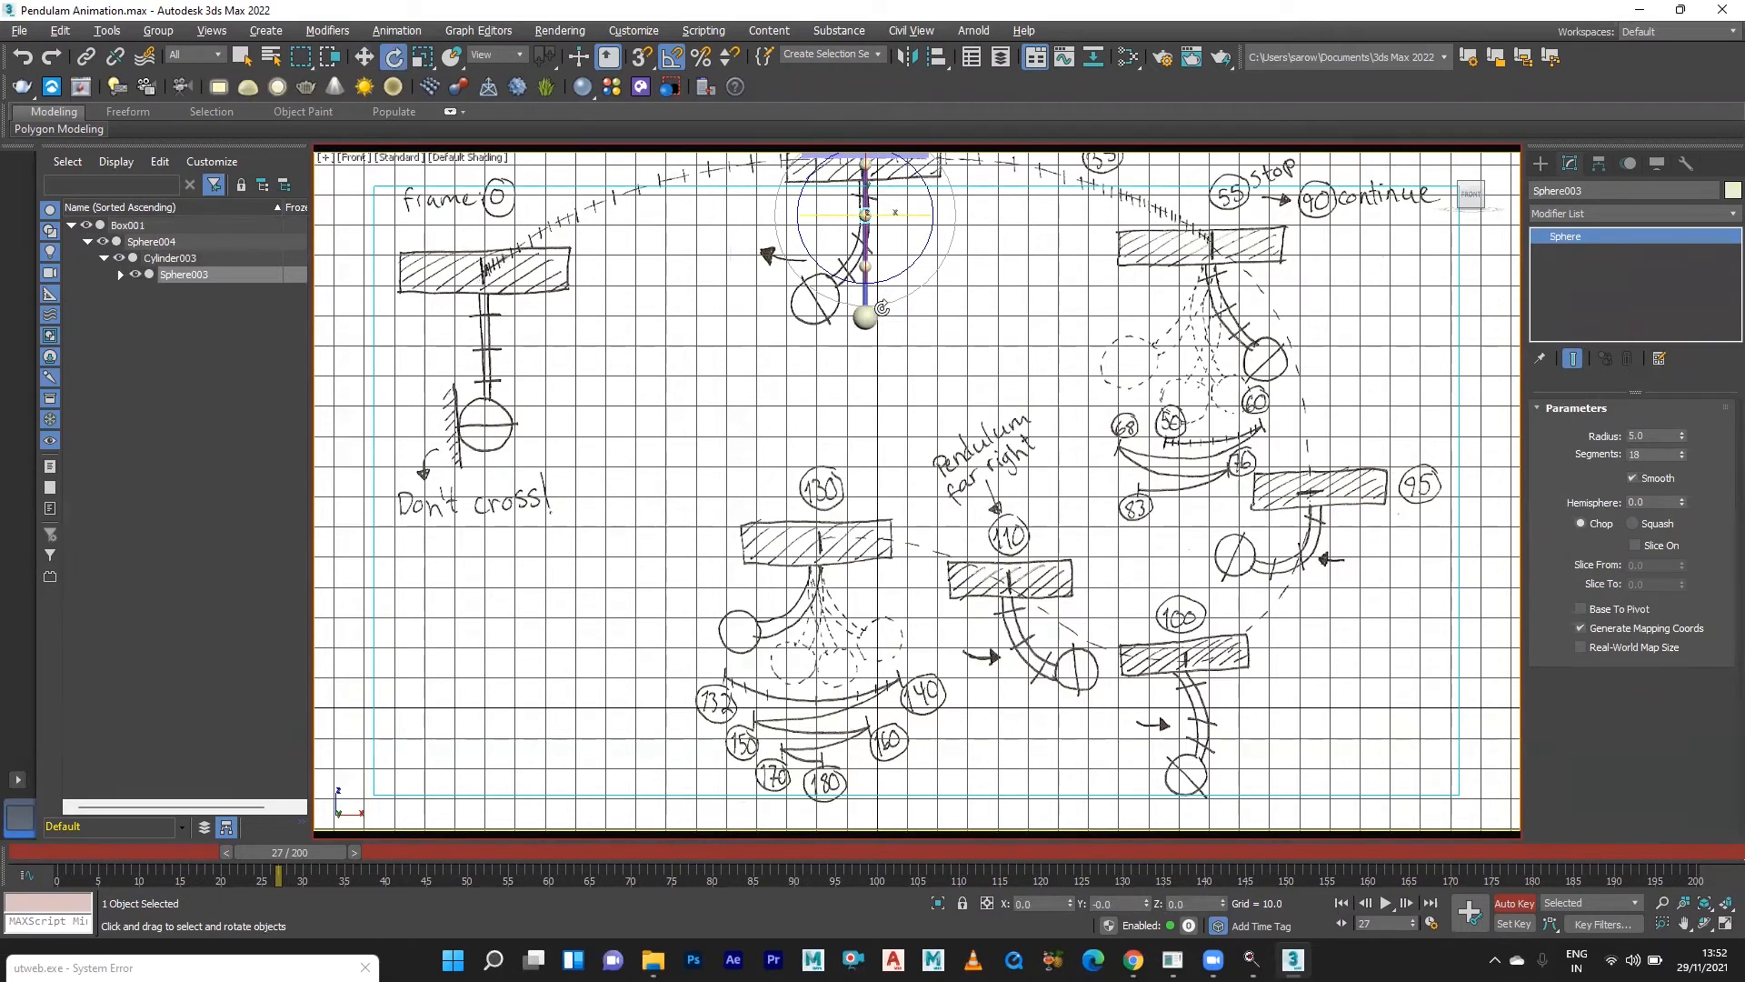
pyautogui.press('w')
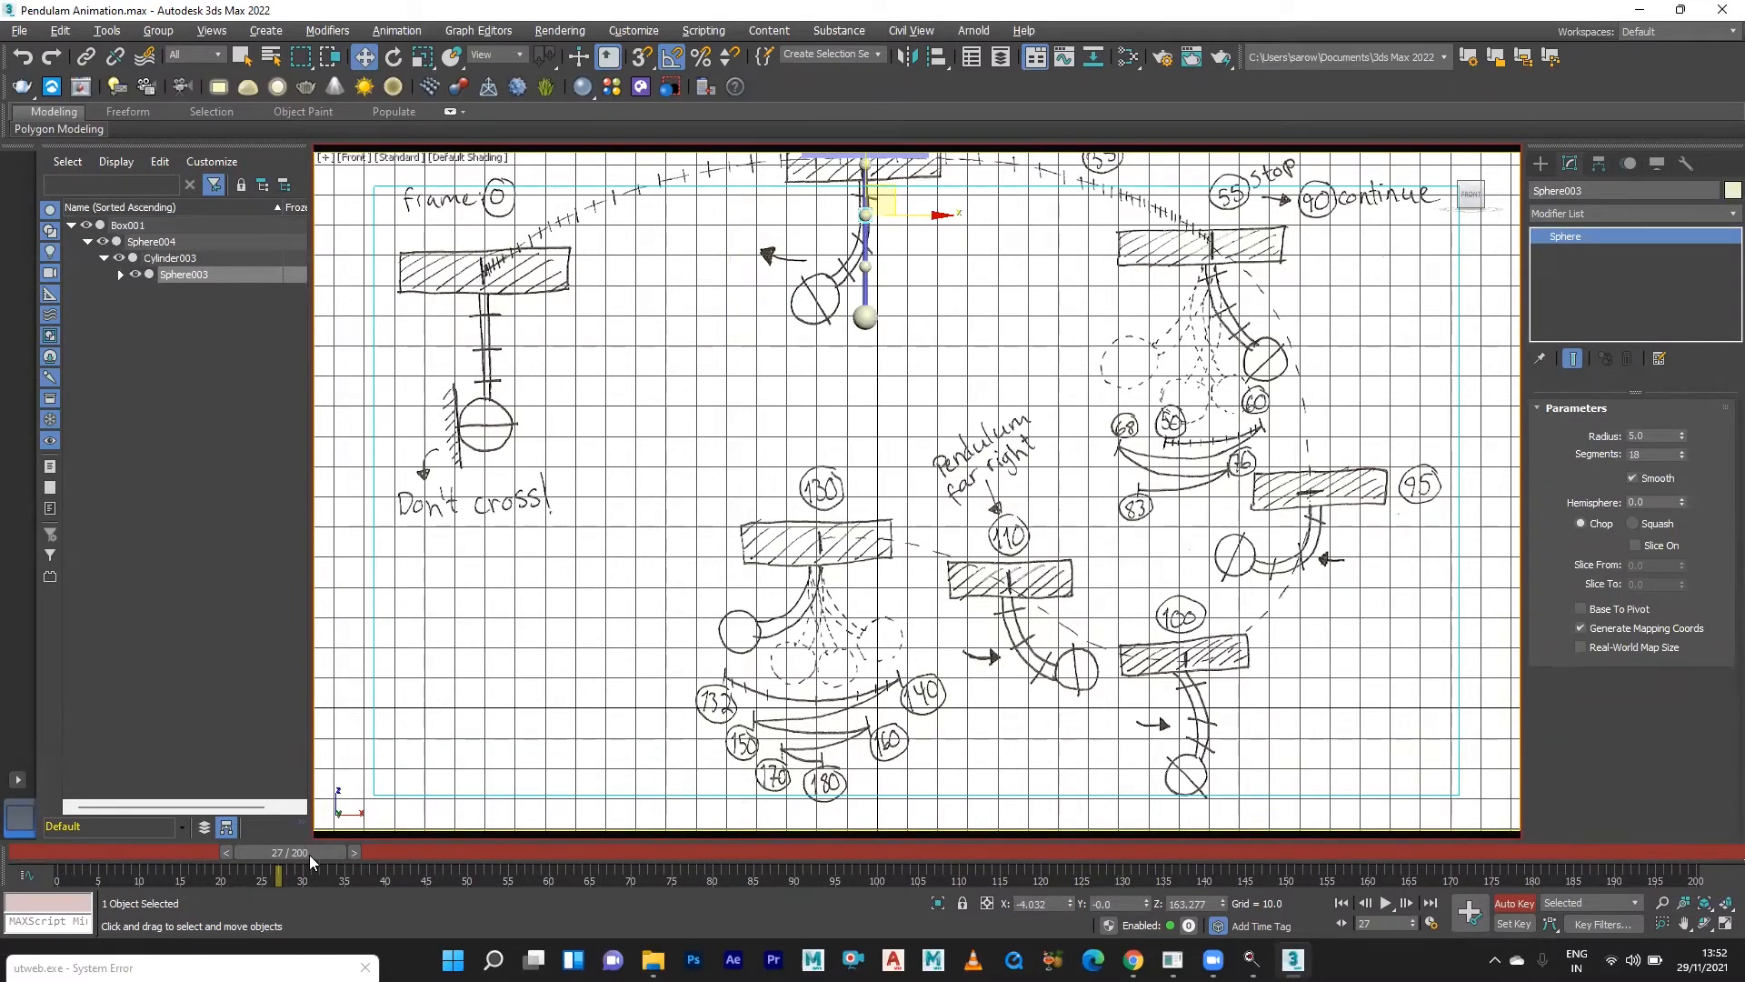
pyautogui.moveTo(314, 859); pyautogui.dragTo(20, 868)
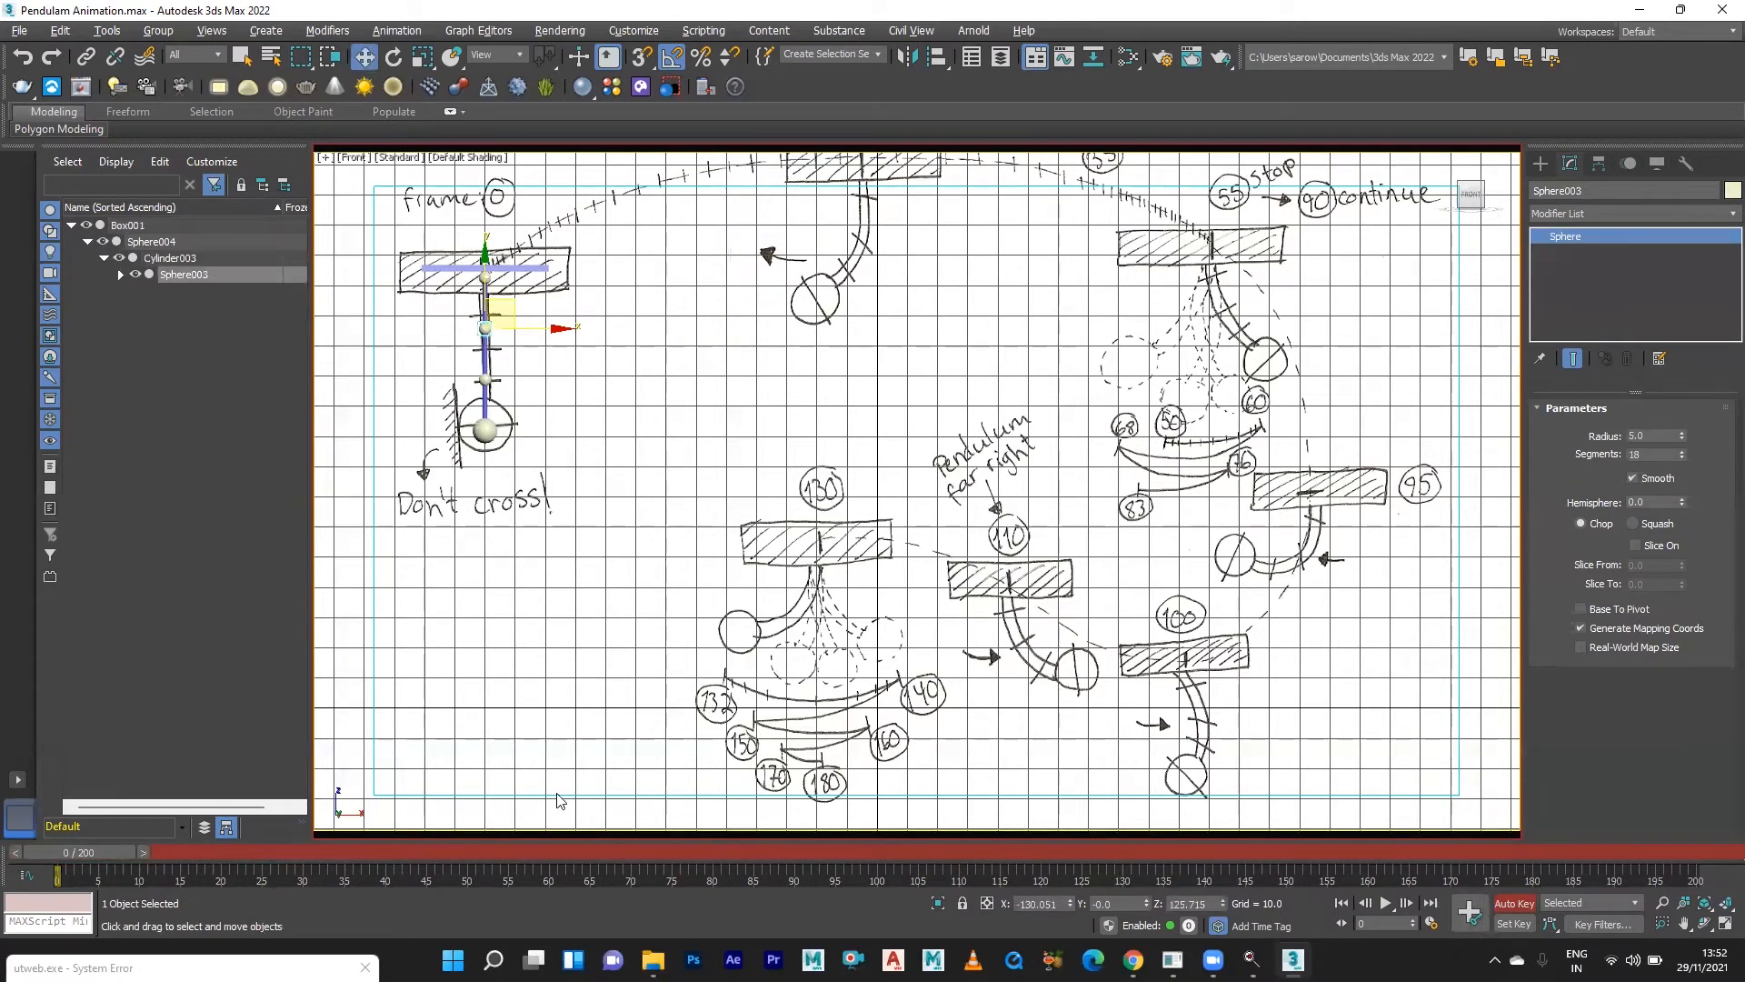
# Set keys on the pendulum's joint spheres at frame 0 to hold their straight starting pose.
pyautogui.click(419, 301)
pyautogui.click(489, 283)
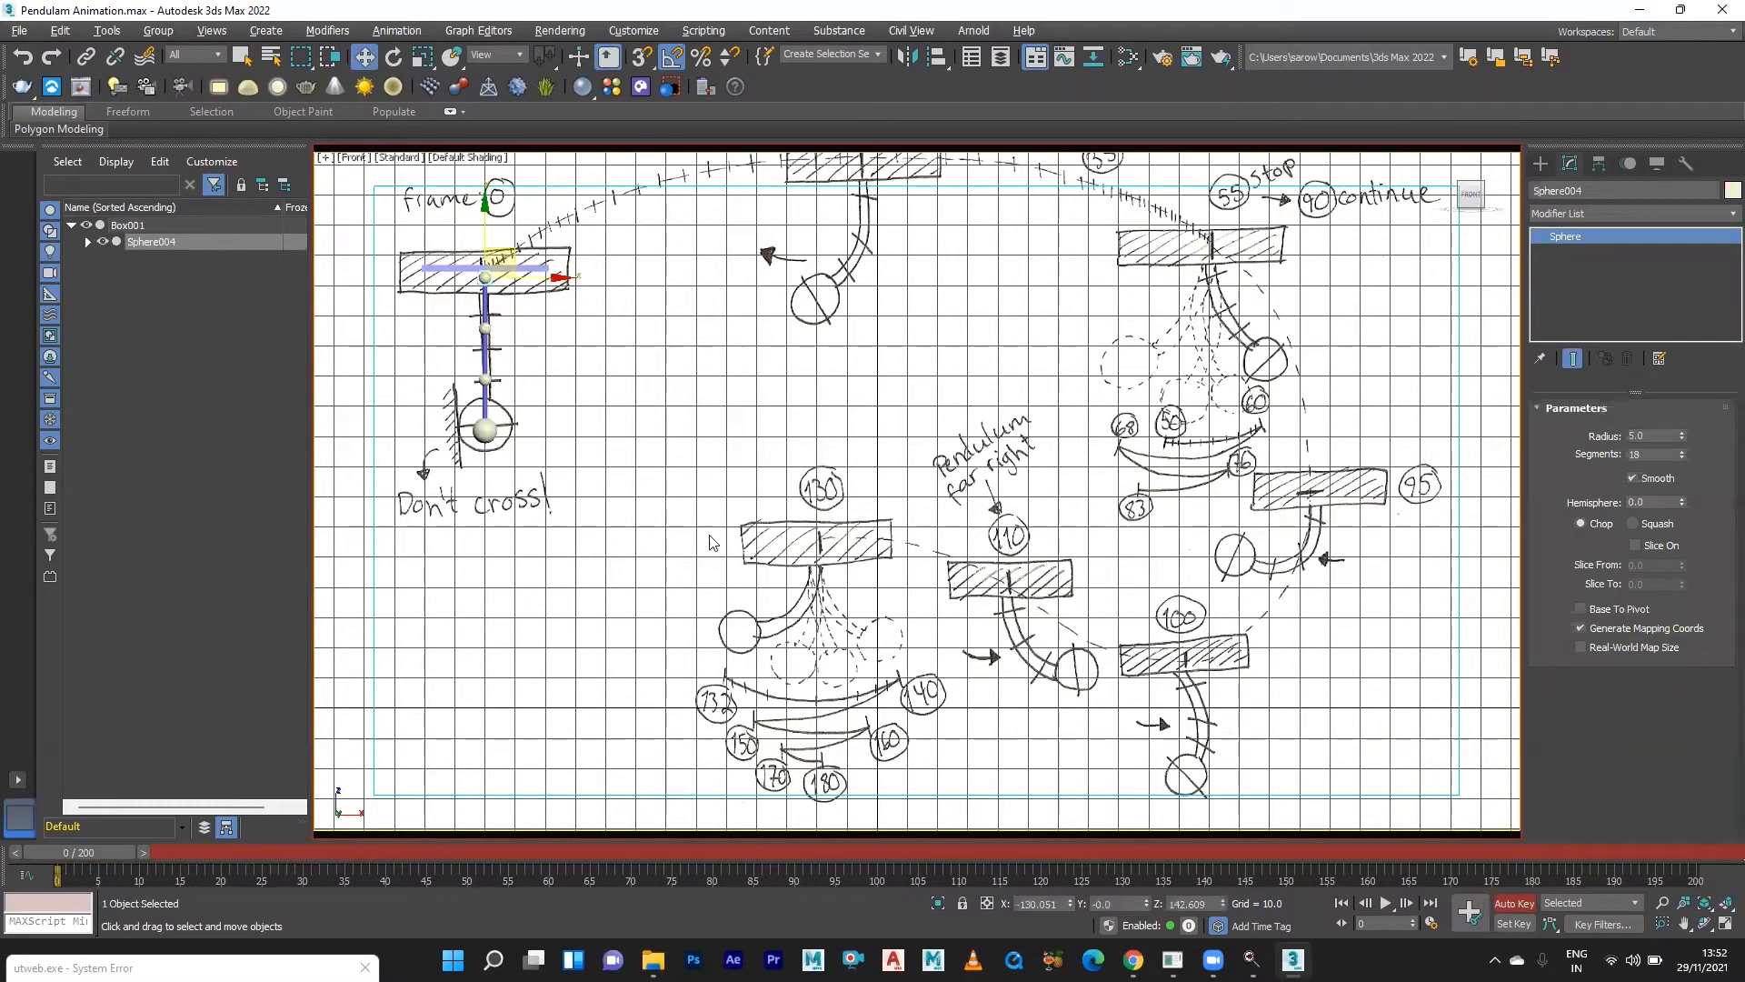
pyautogui.click(485, 380)
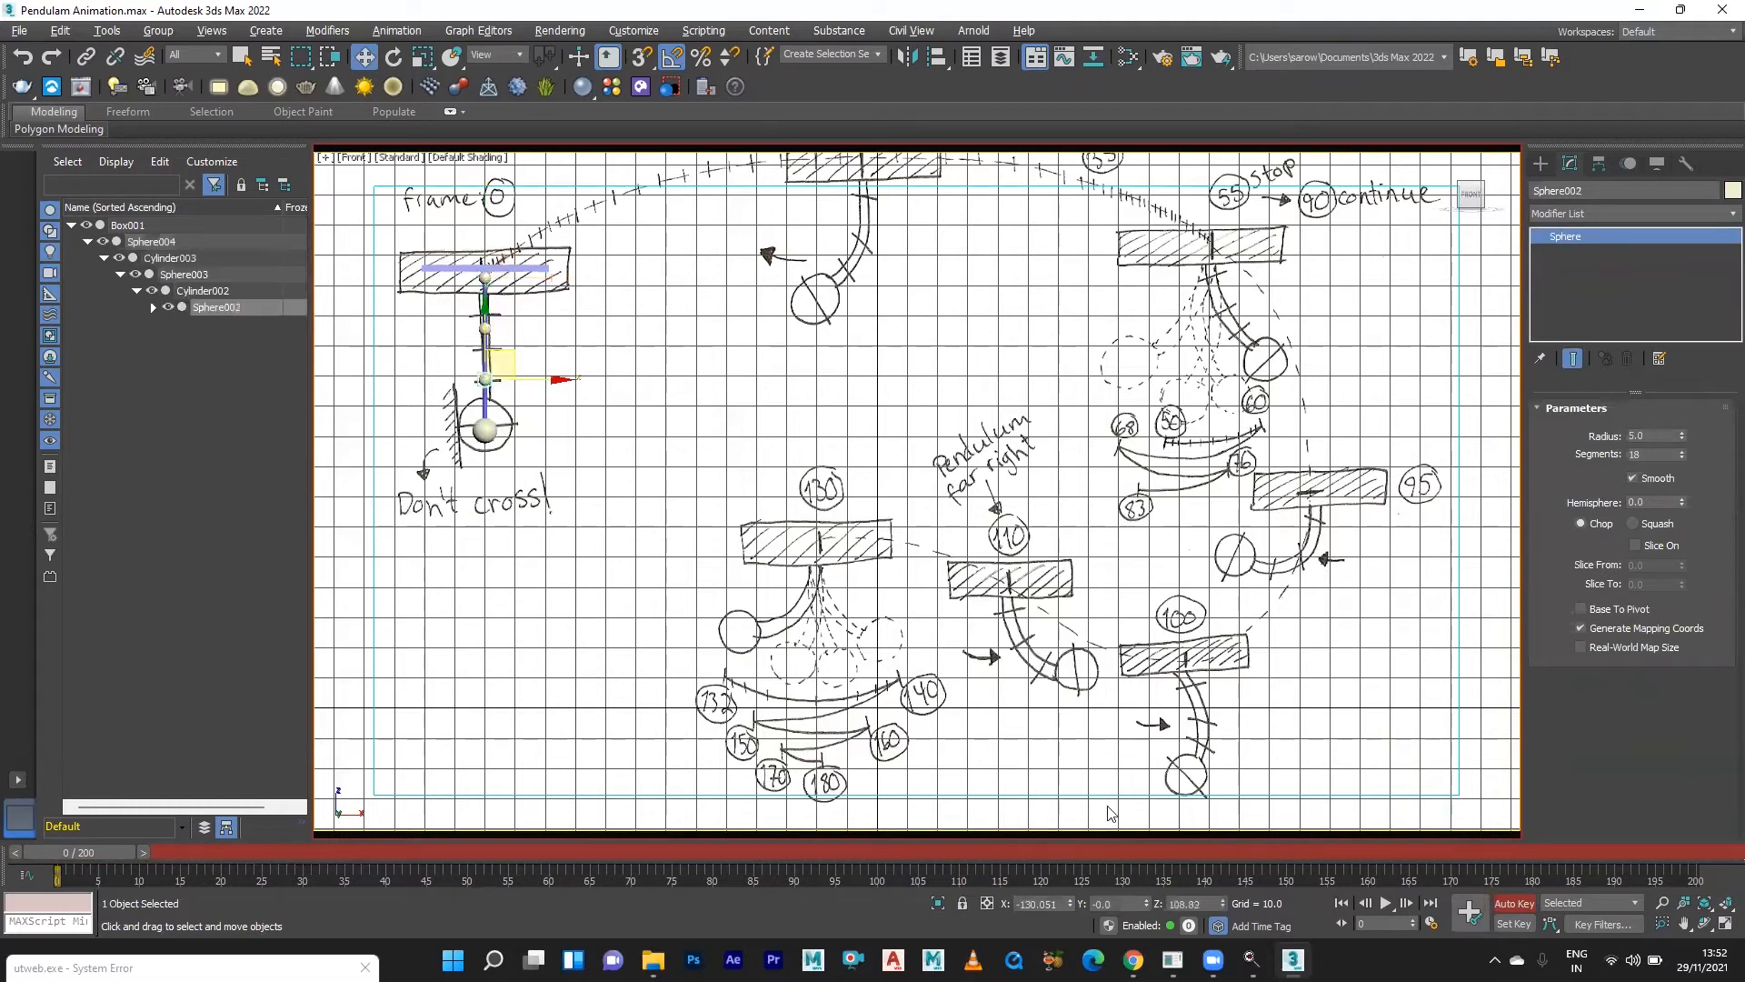
pyautogui.click(1470, 913)
pyautogui.click(606, 418)
# At frame 27, rotate the pendulum's top joint sphere about 5 degrees so the arm leans toward the sketched pose.
pyautogui.click(486, 276)
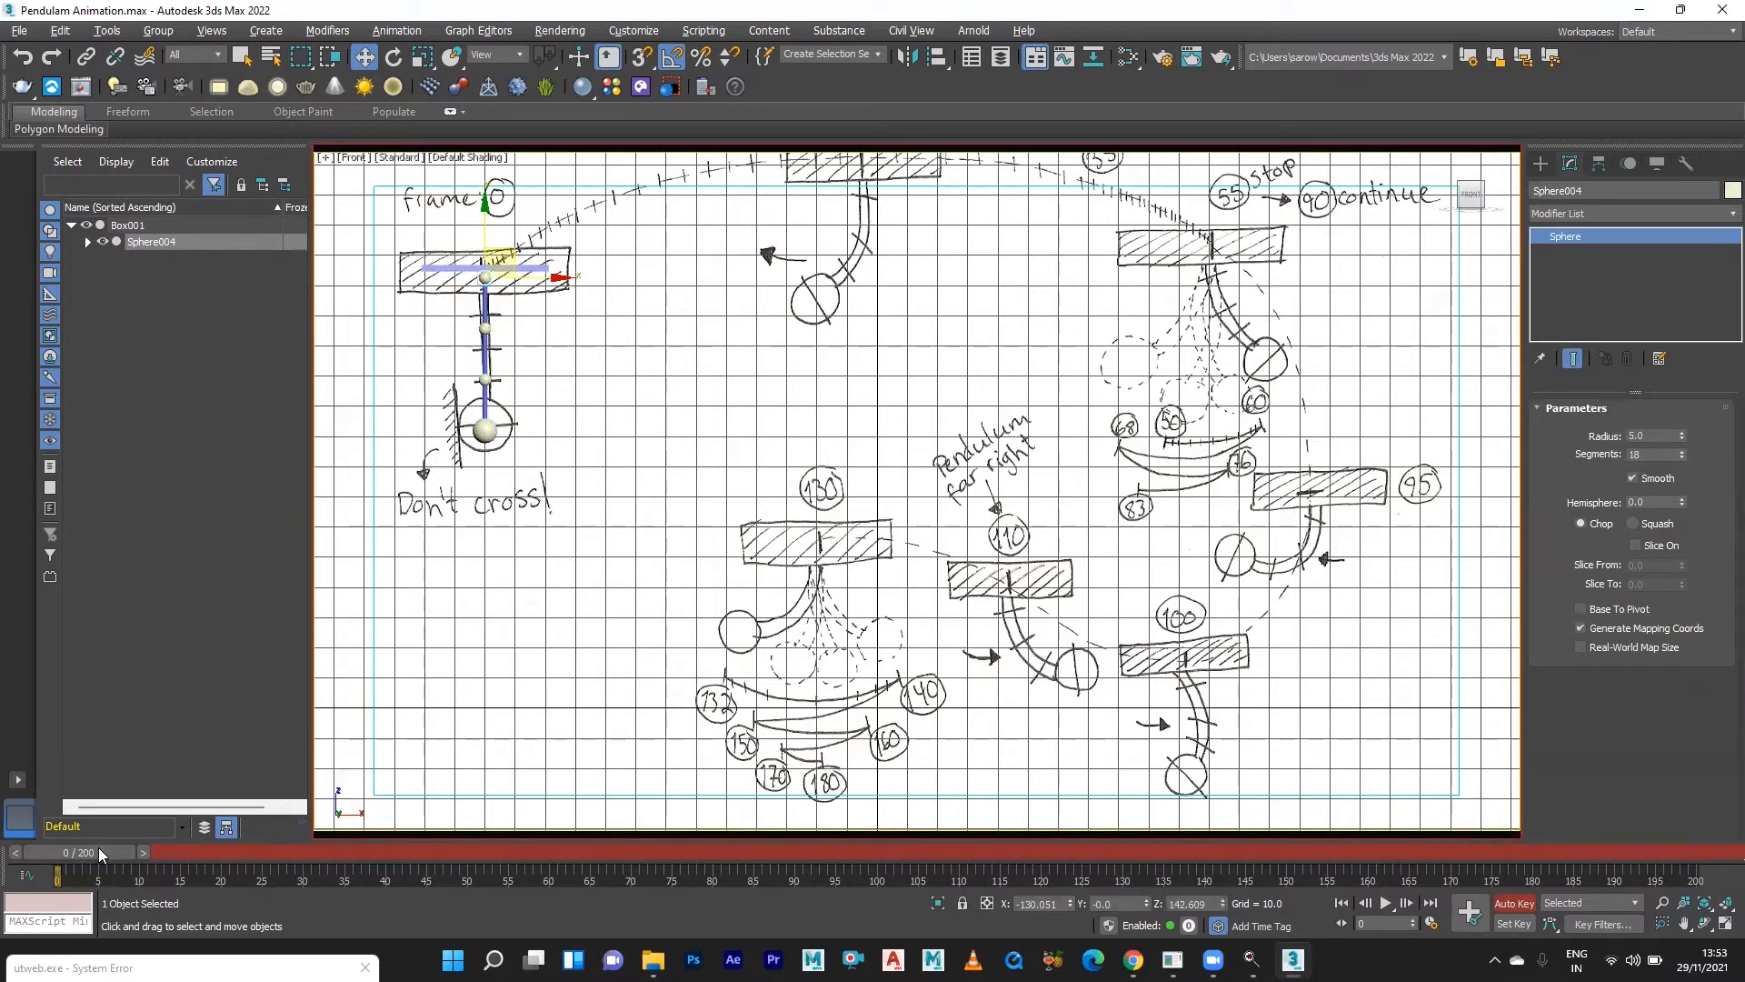
pyautogui.moveTo(98, 852); pyautogui.dragTo(314, 873)
pyautogui.press('w')
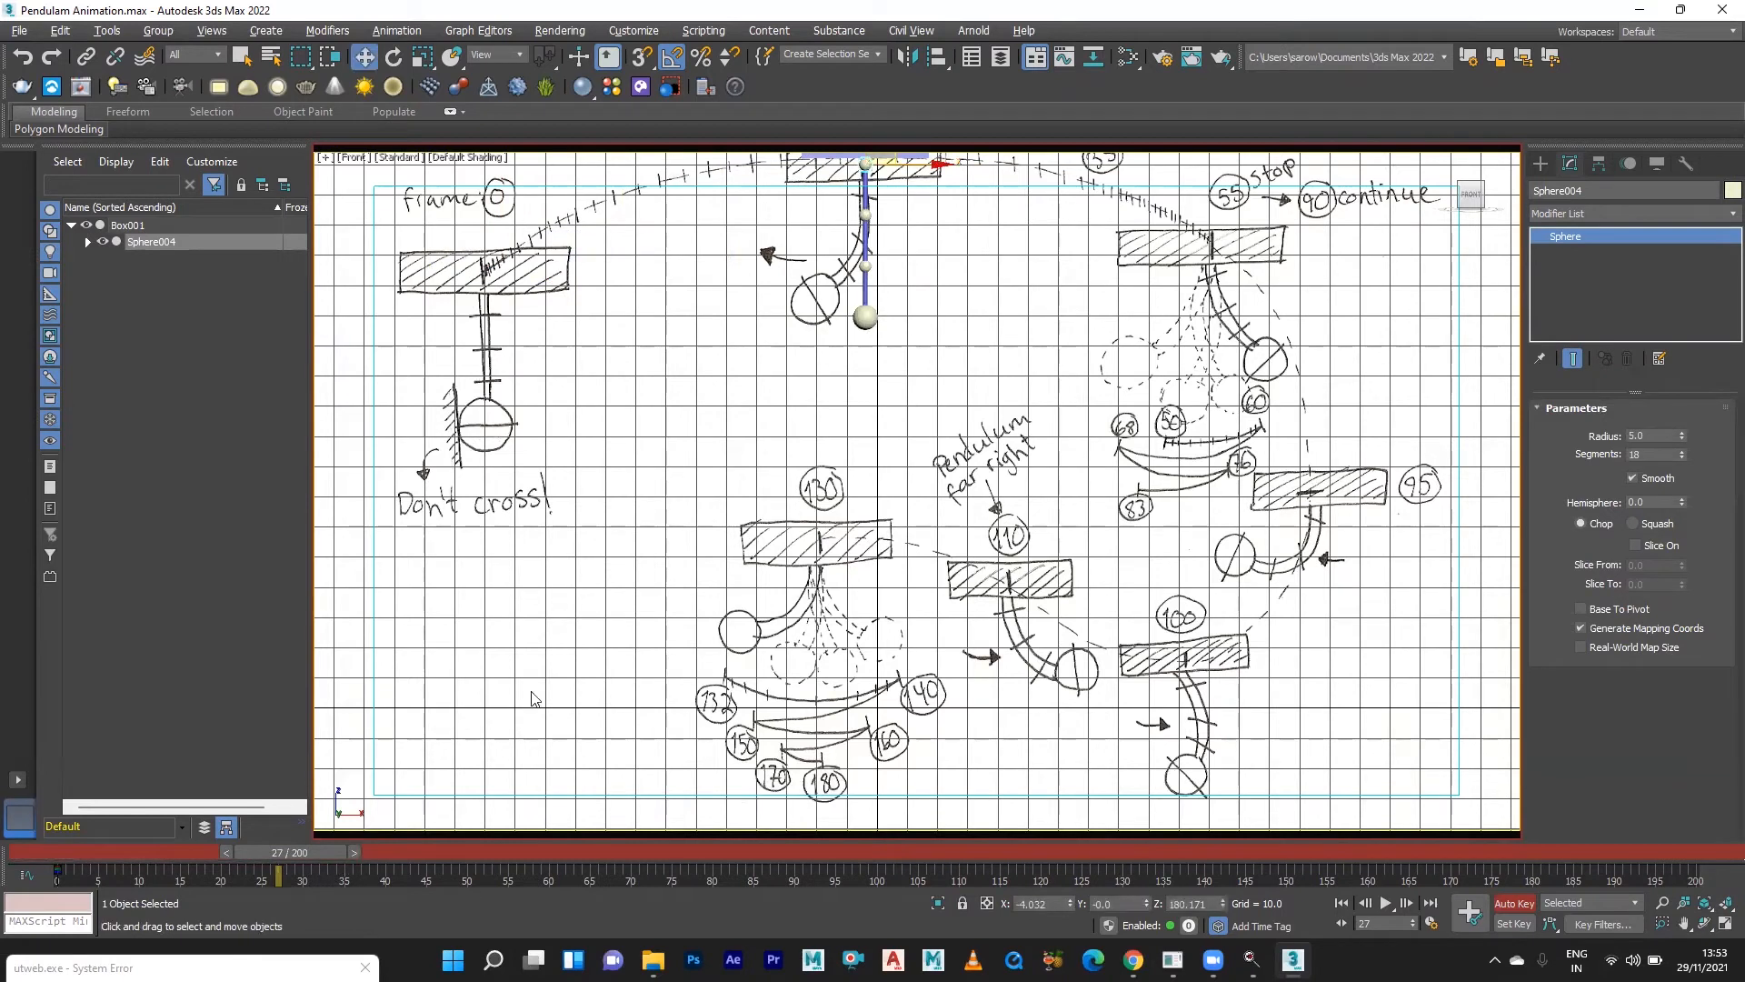
pyautogui.press('e')
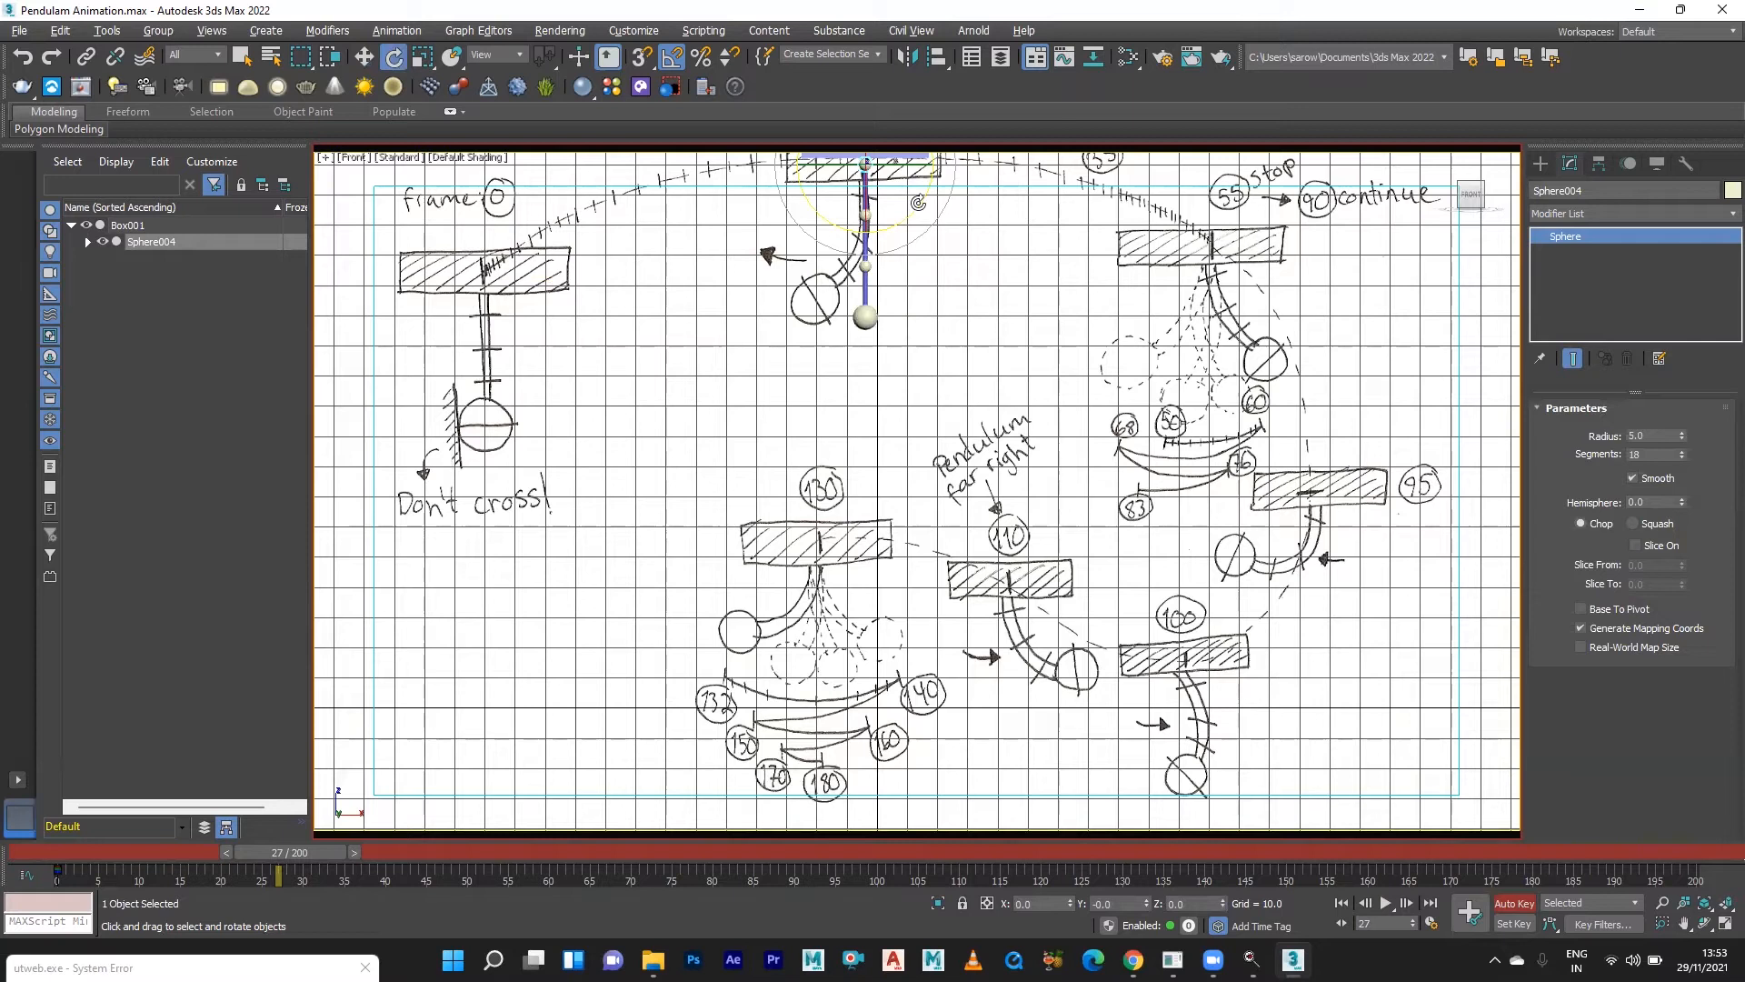
pyautogui.moveTo(916, 203); pyautogui.dragTo(922, 205)
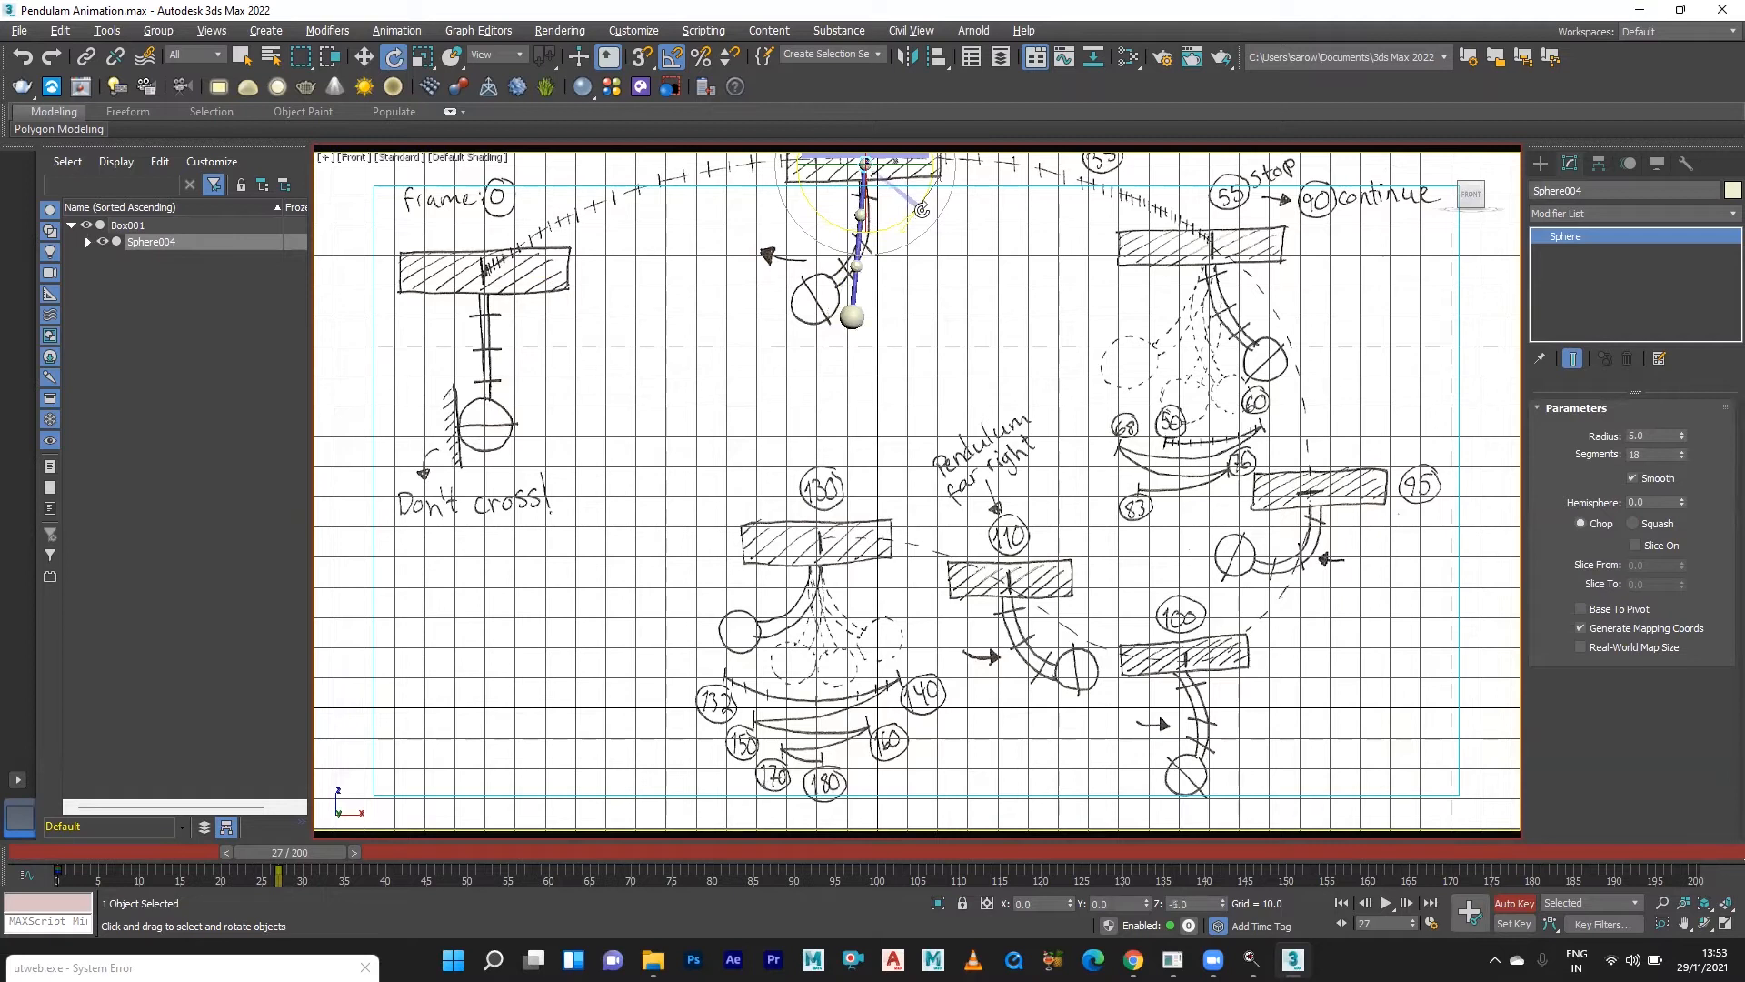
# Rotate the middle joint sphere about 25 degrees at frame 27 to bend the arm along the sketched curve.
pyautogui.click(1043, 374)
pyautogui.click(861, 215)
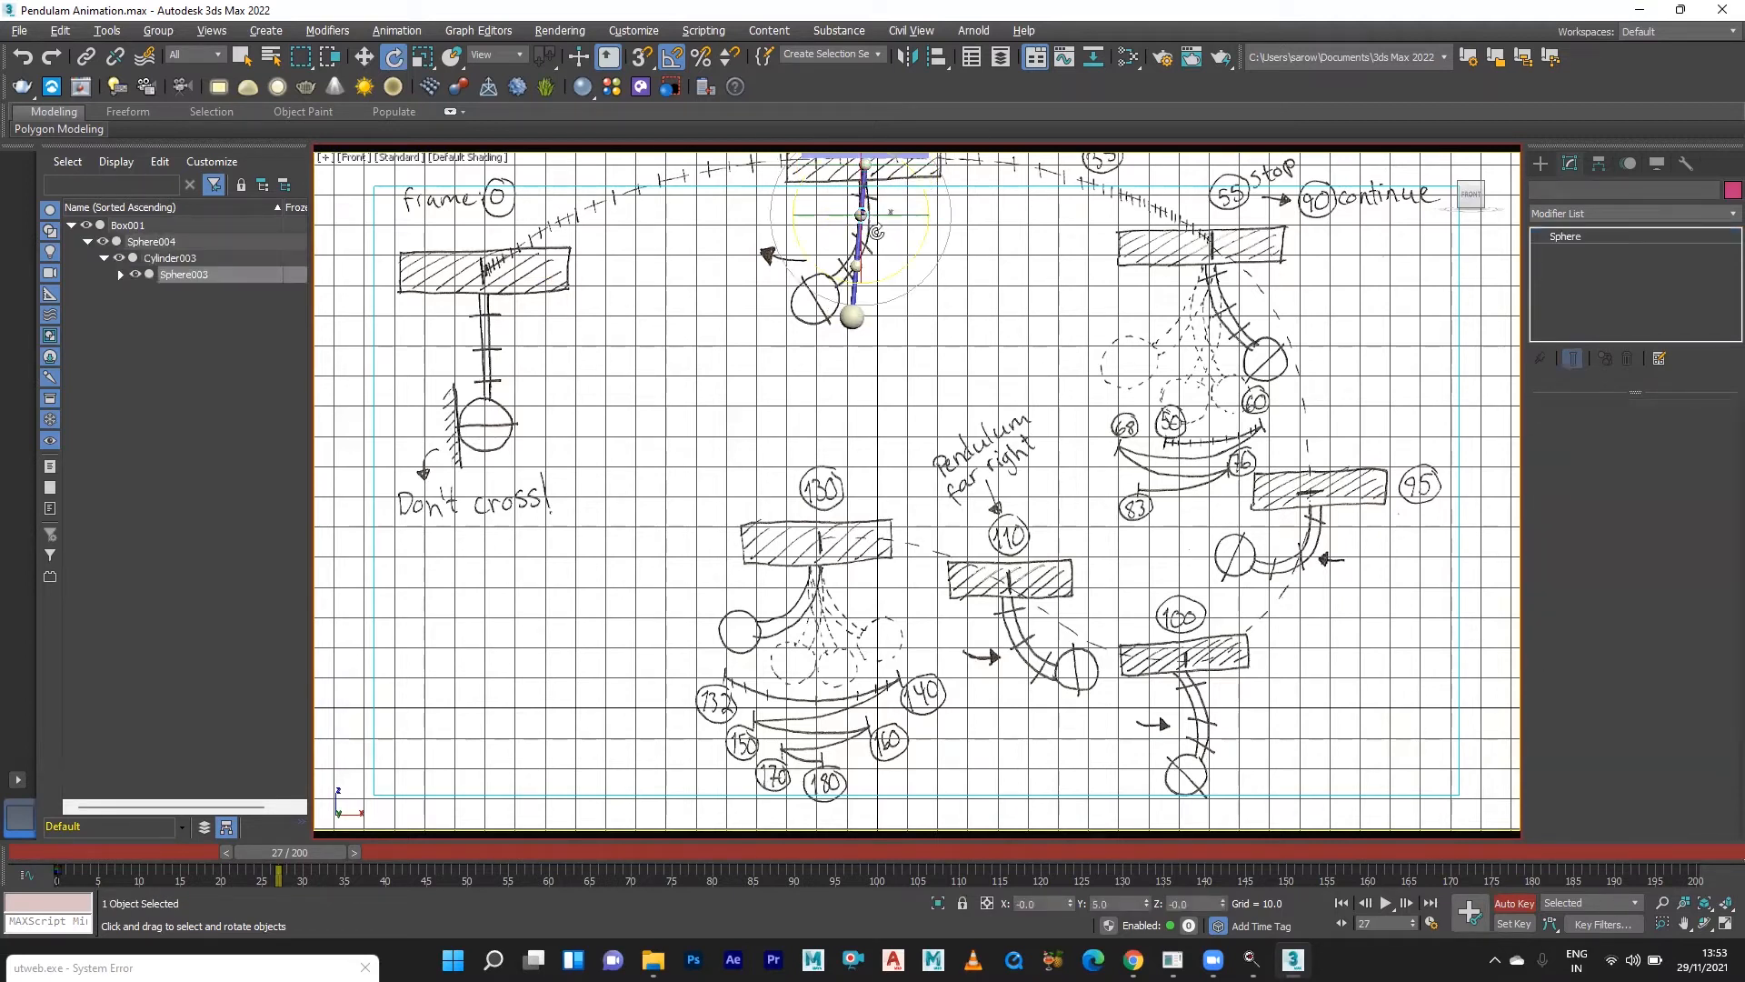
pyautogui.moveTo(929, 204); pyautogui.dragTo(929, 215)
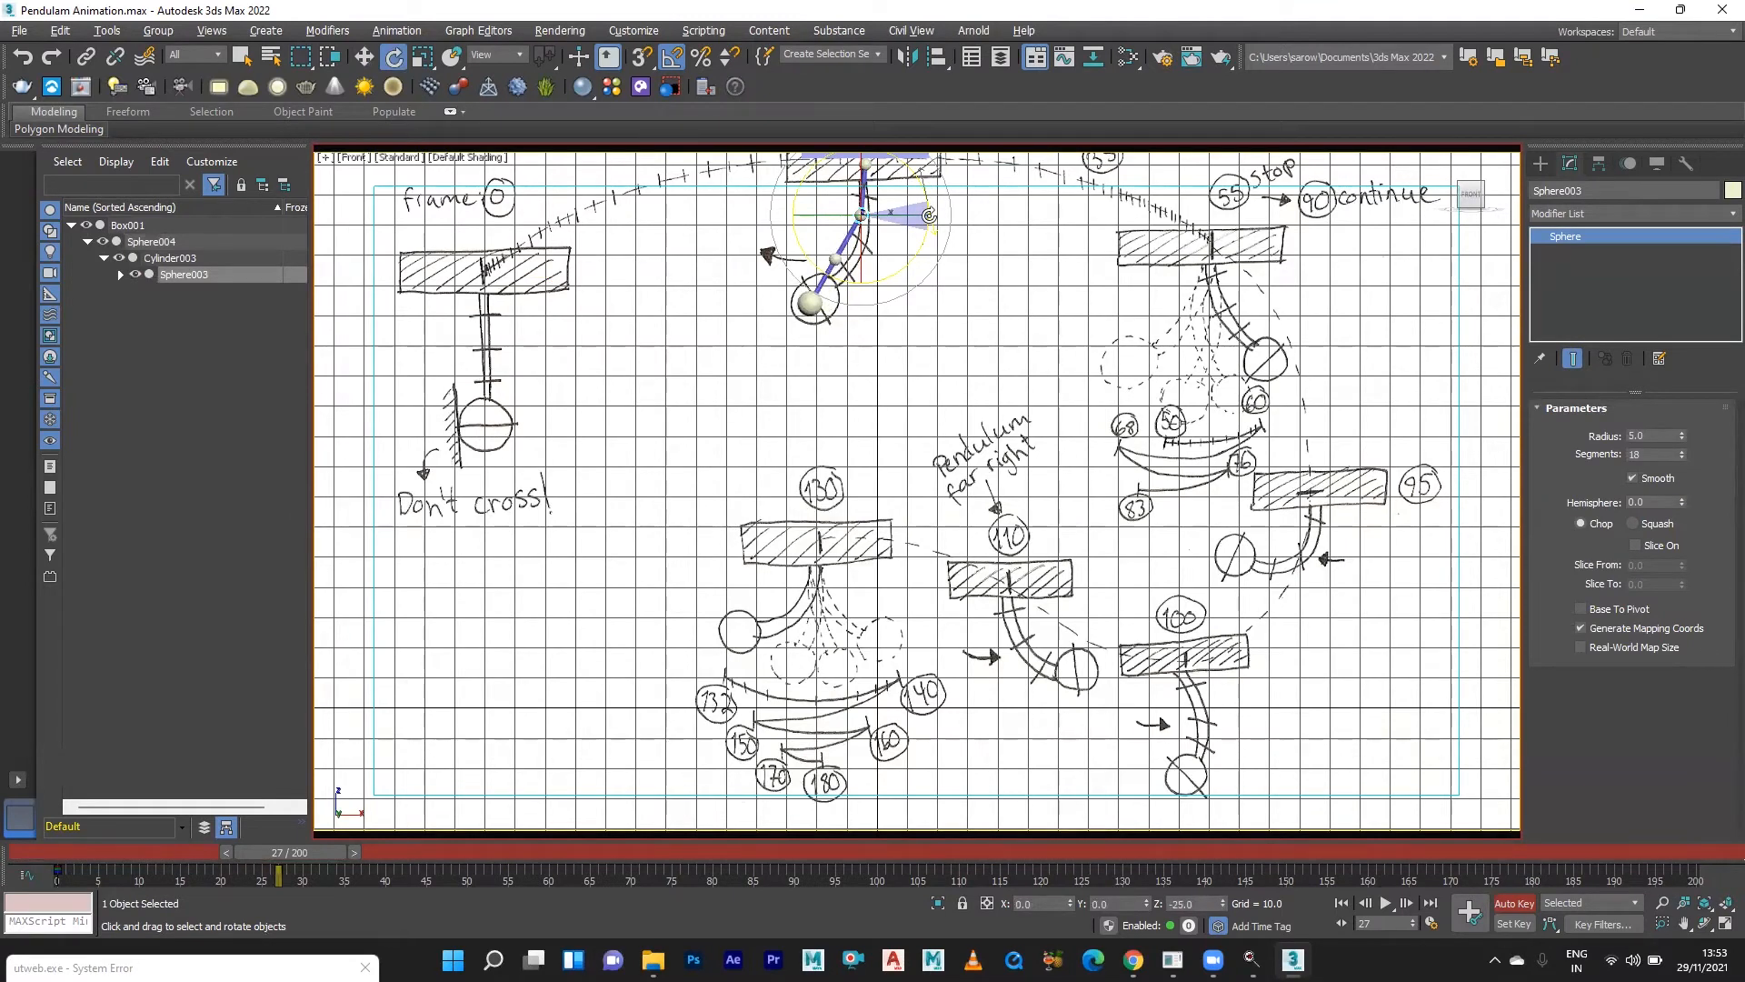
pyautogui.click(1040, 372)
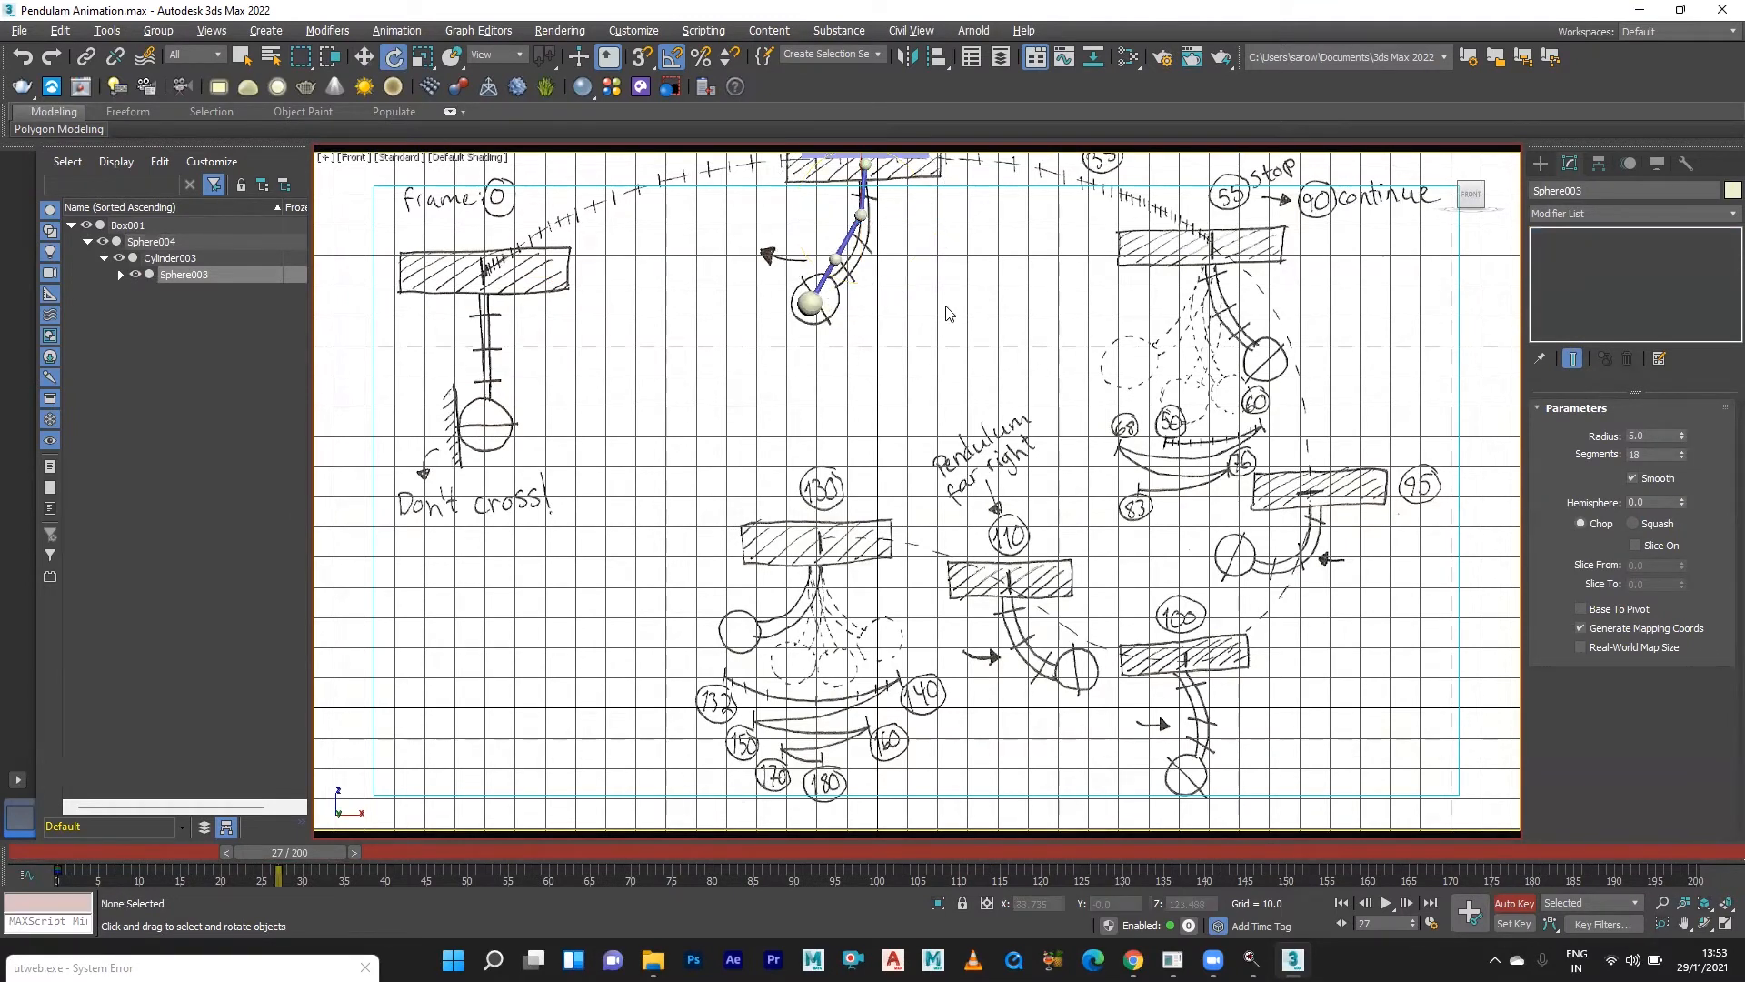
# Rotate the lowest joint sphere at frame 27 so the last segment and ball swing further in the bend direction.
pyautogui.click(837, 260)
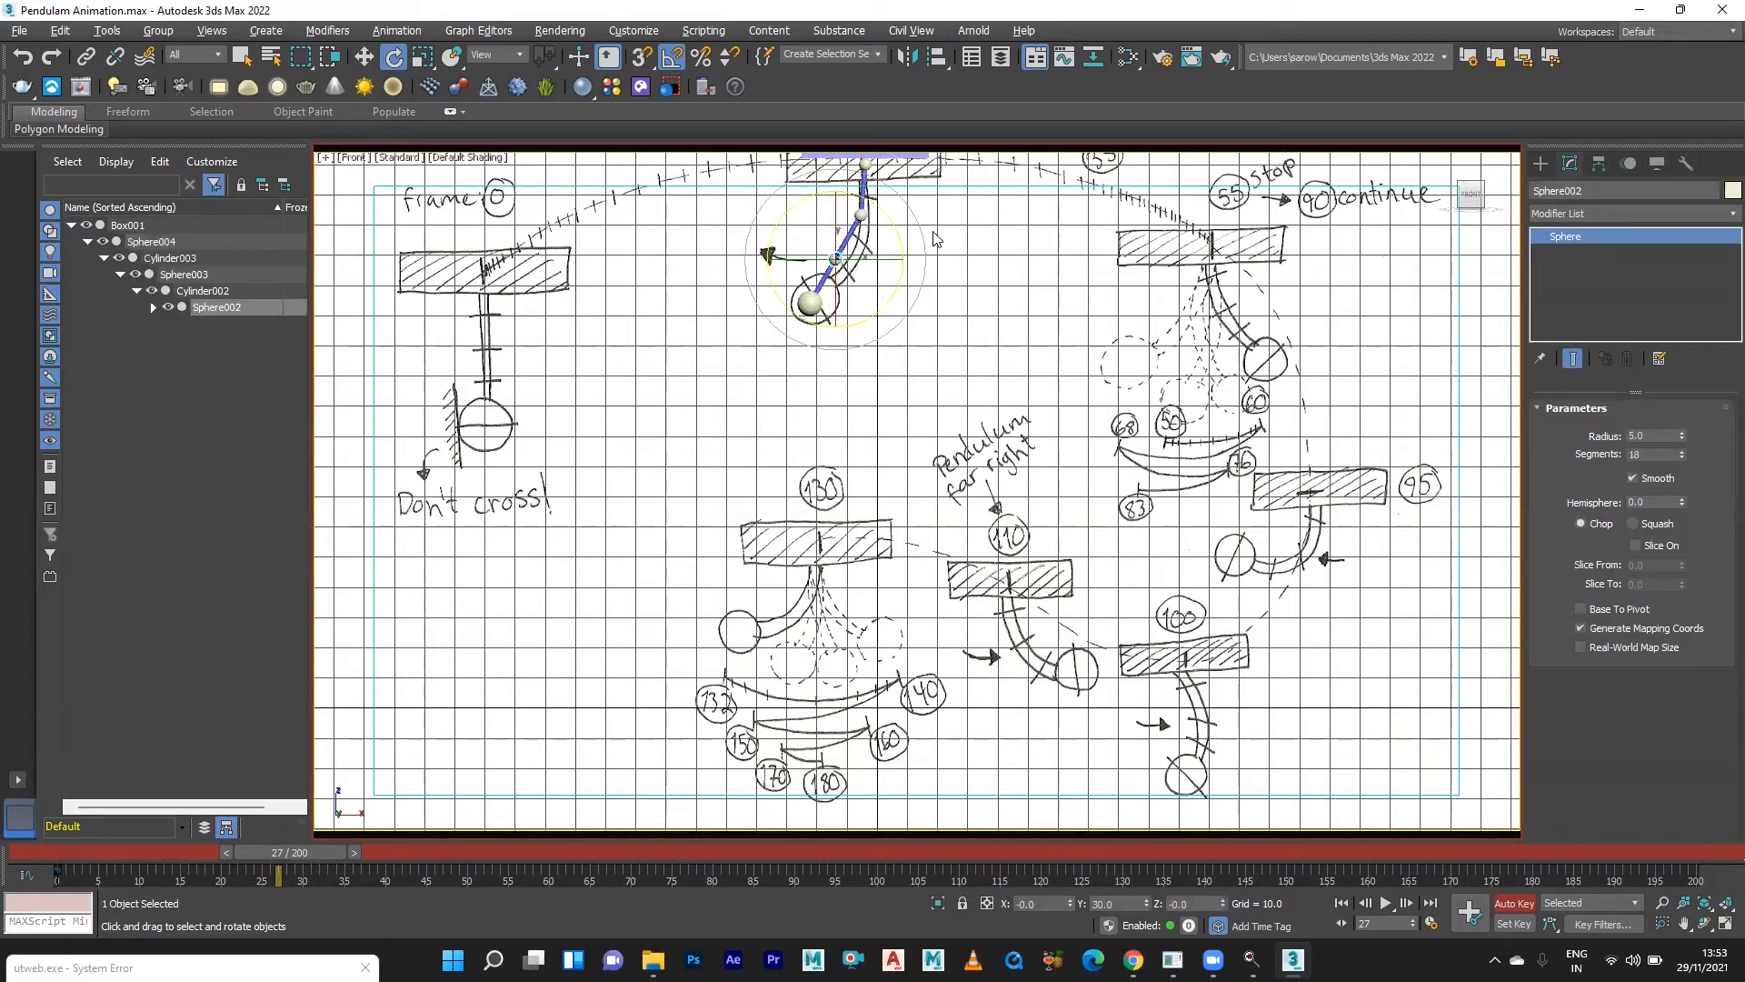
pyautogui.moveTo(899, 250); pyautogui.dragTo(902, 289)
pyautogui.hotkey('ctrl', 'z')
pyautogui.moveTo(900, 227); pyautogui.dragTo(908, 269)
pyautogui.click(1045, 382)
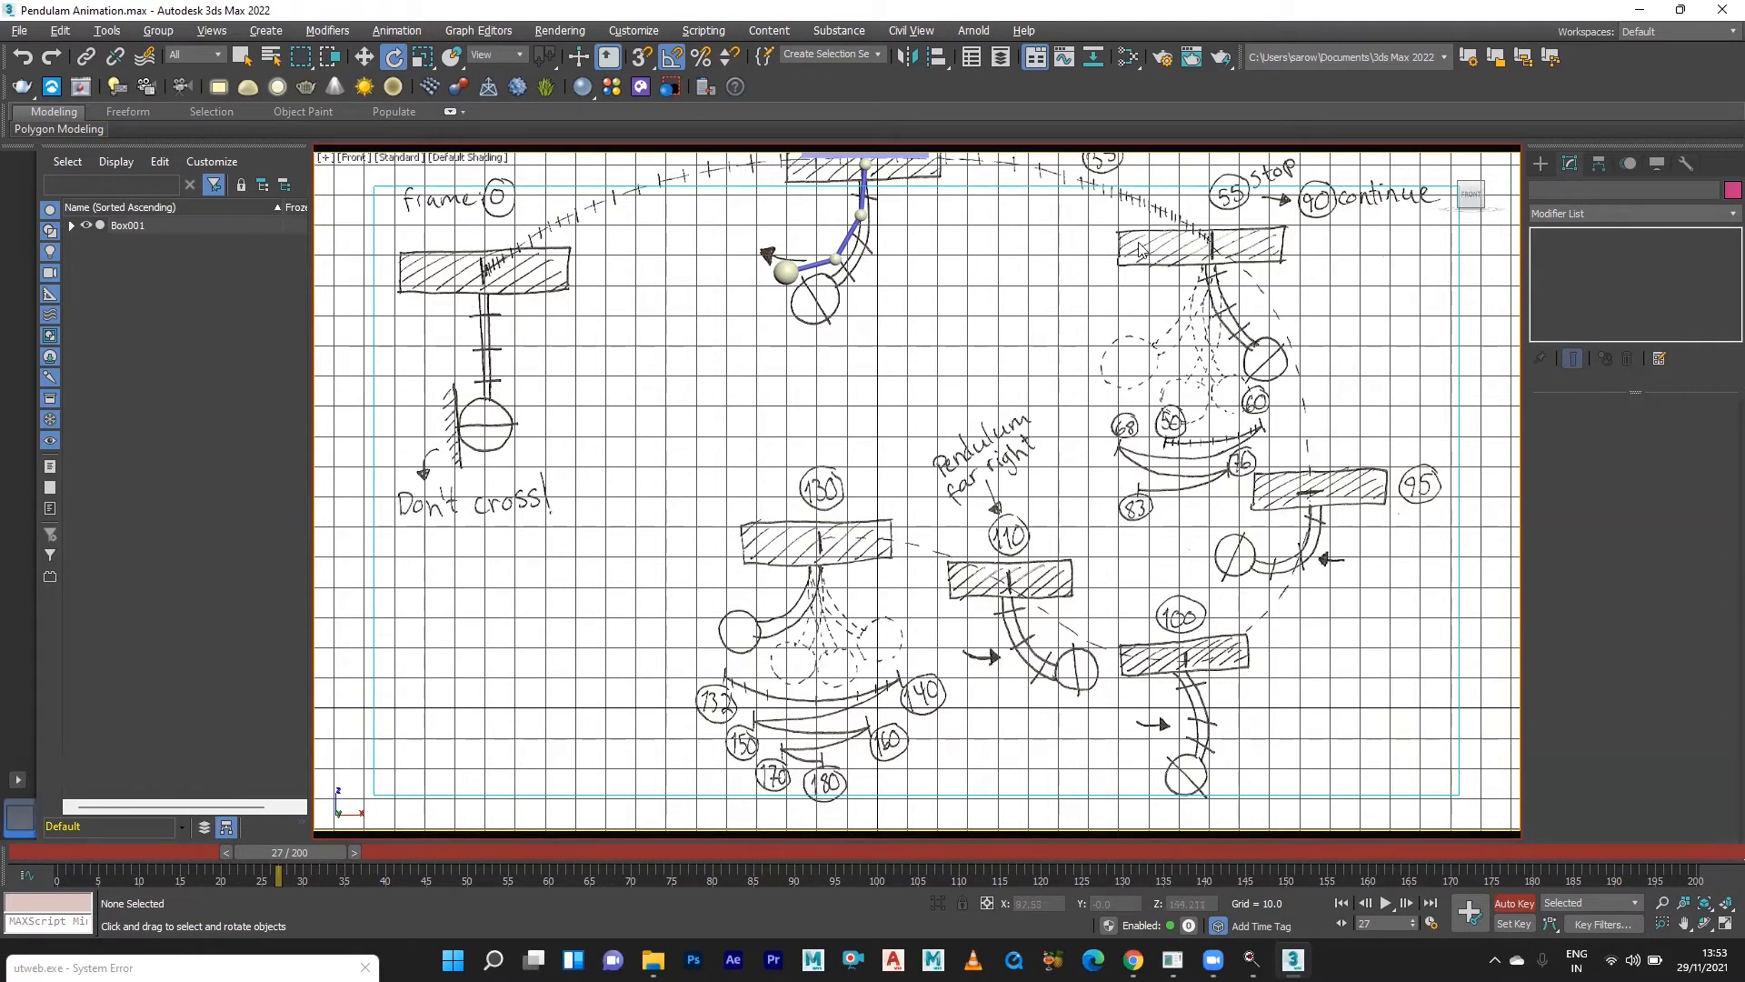
# At frame 55, set keys on the pendulum's three joint spheres to hold the bent pose.
pyautogui.moveTo(296, 851); pyautogui.dragTo(529, 872)
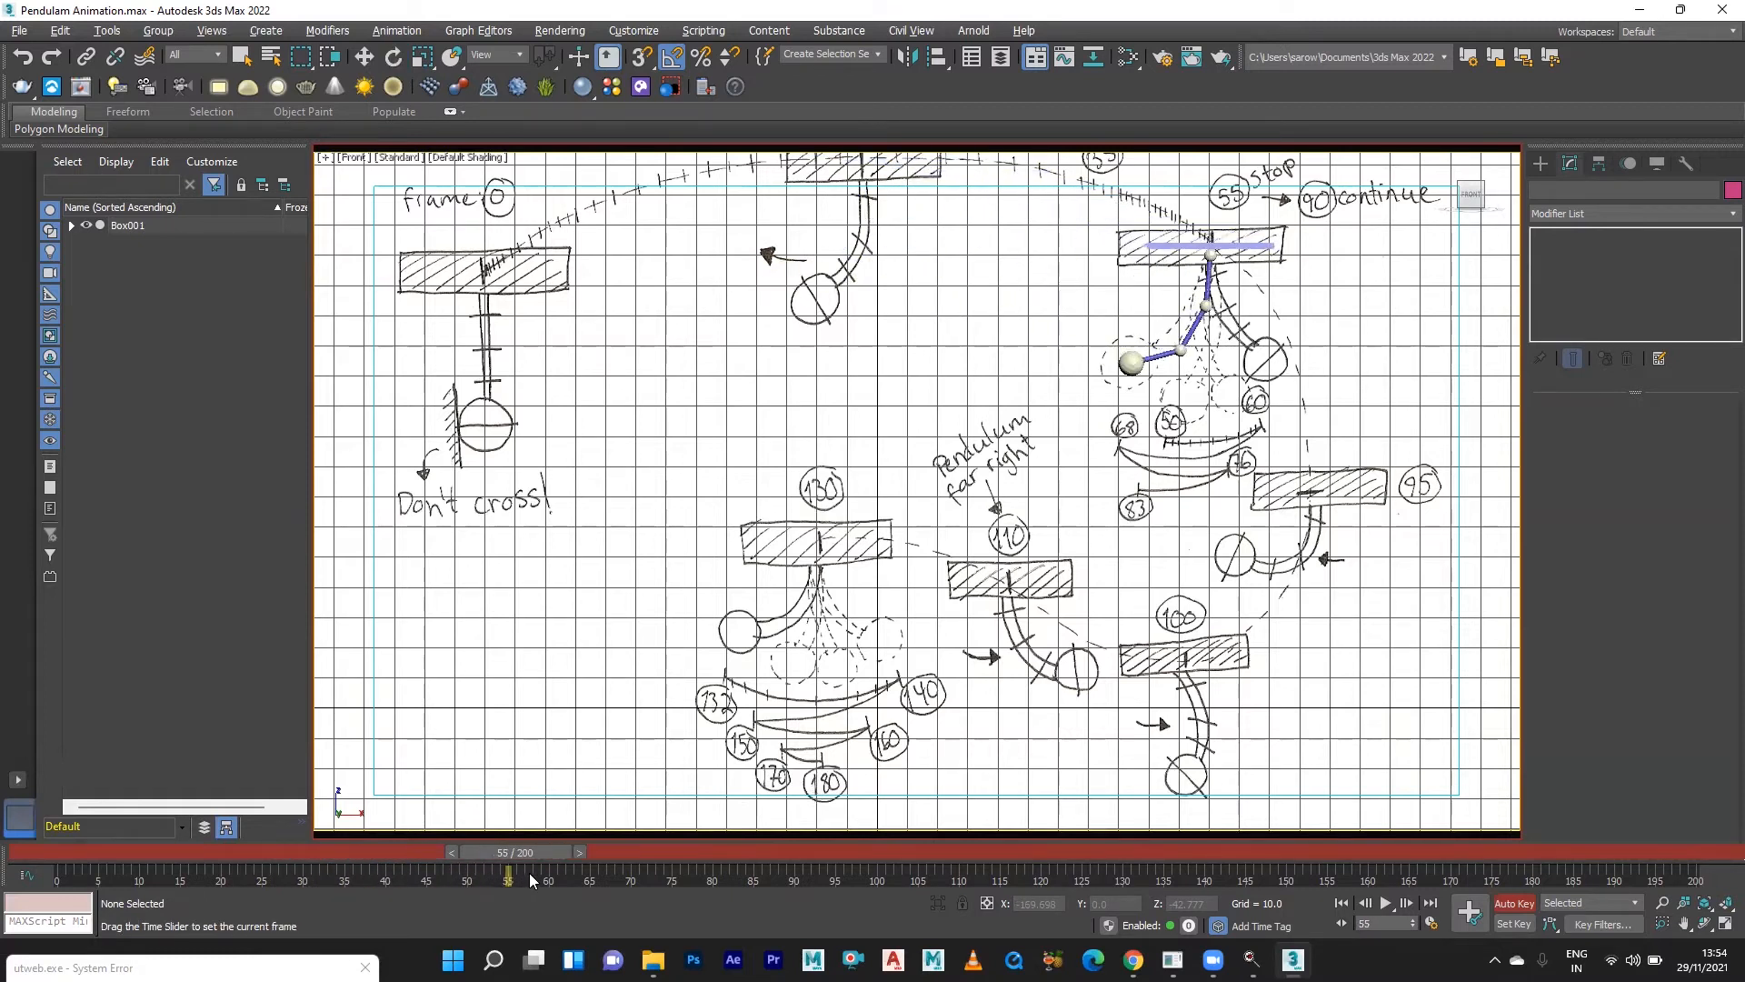
pyautogui.press('e')
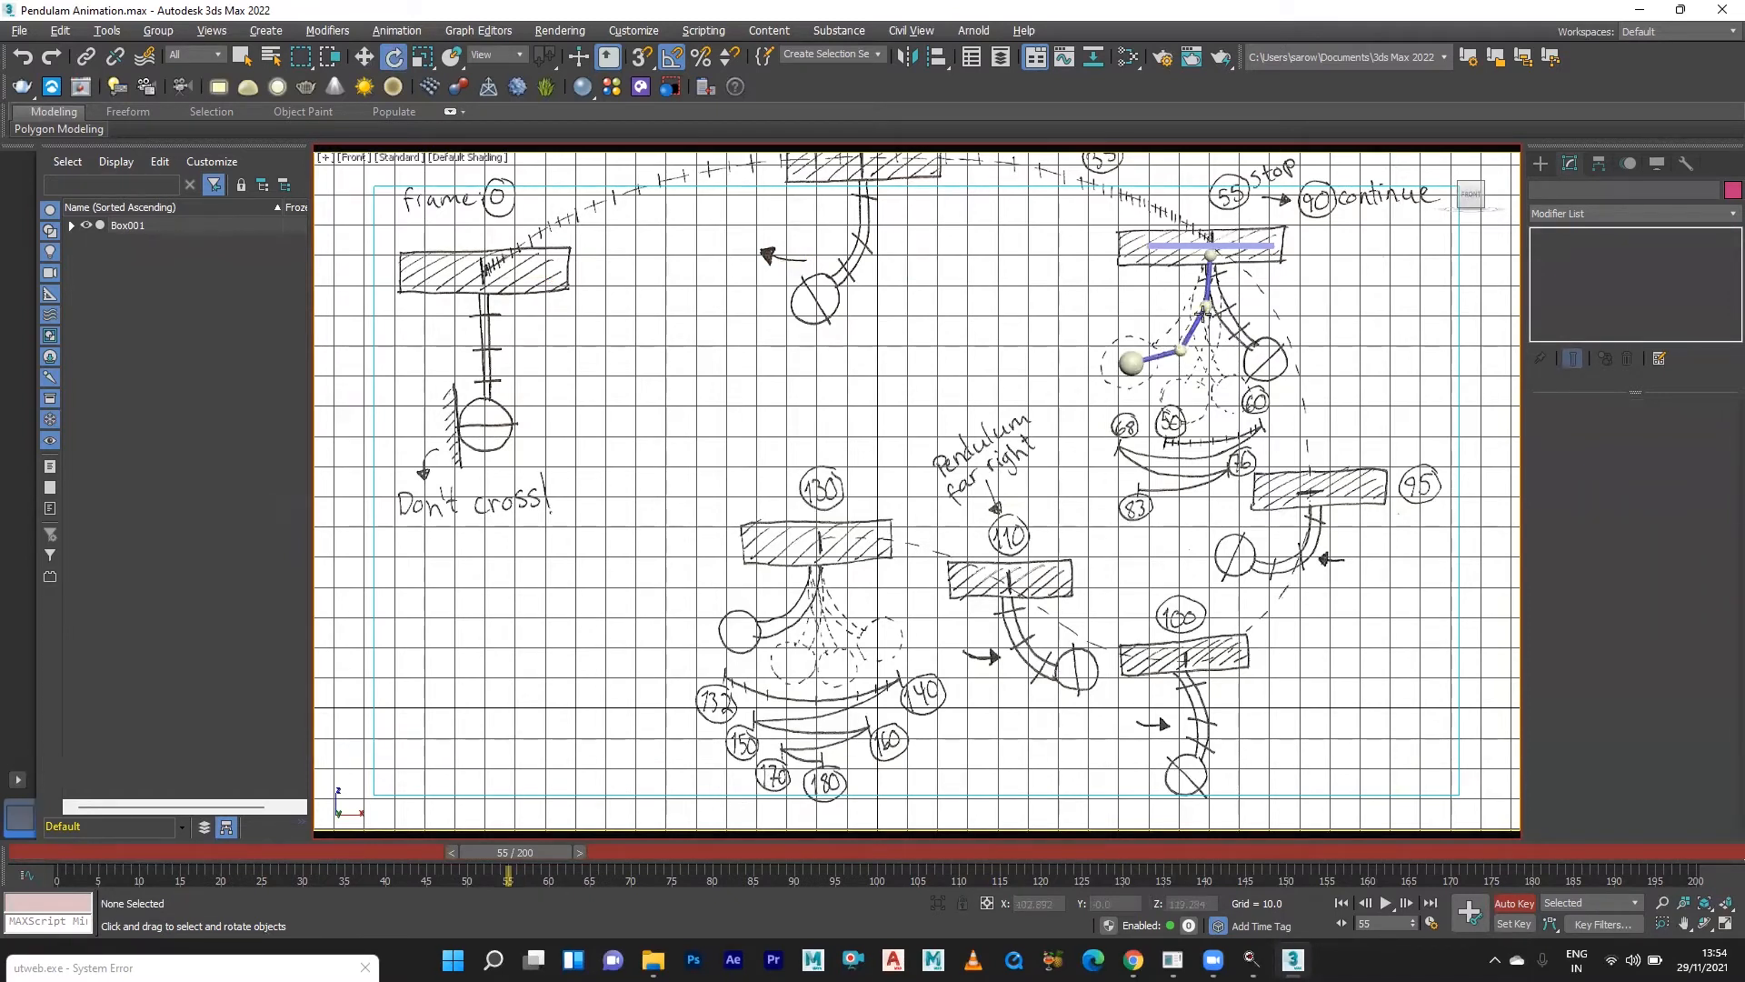
pyautogui.click(1211, 255)
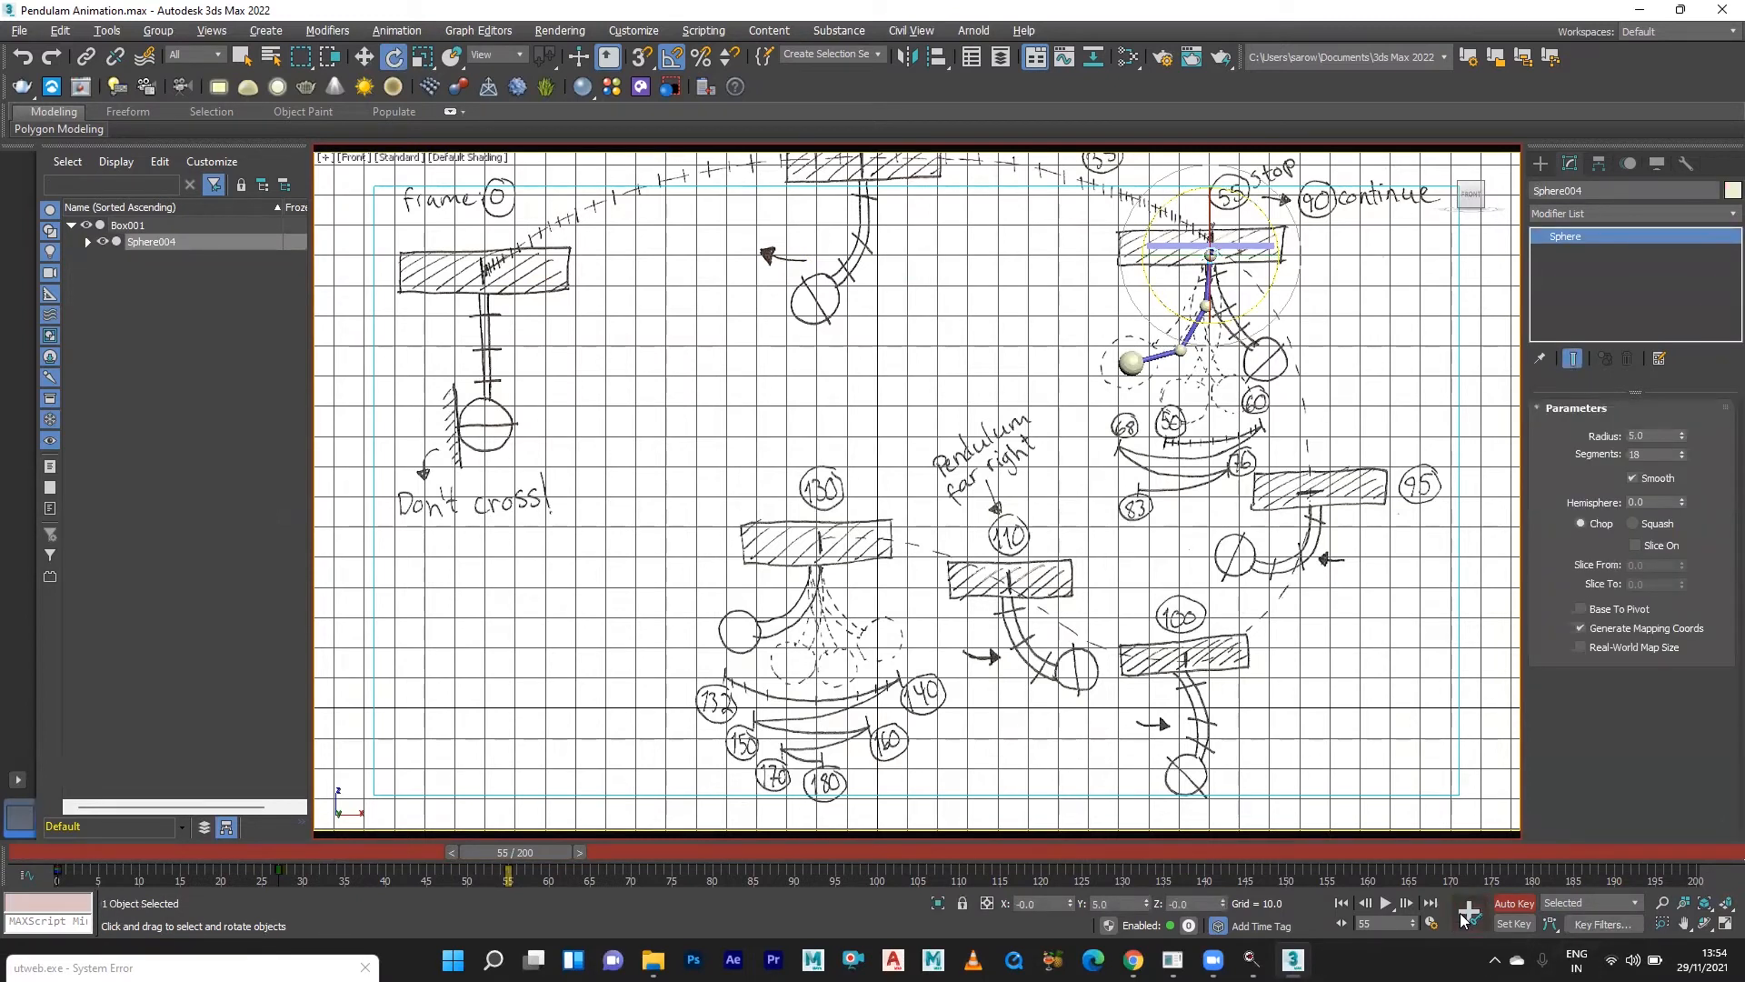
pyautogui.click(1291, 347)
pyautogui.click(1129, 360)
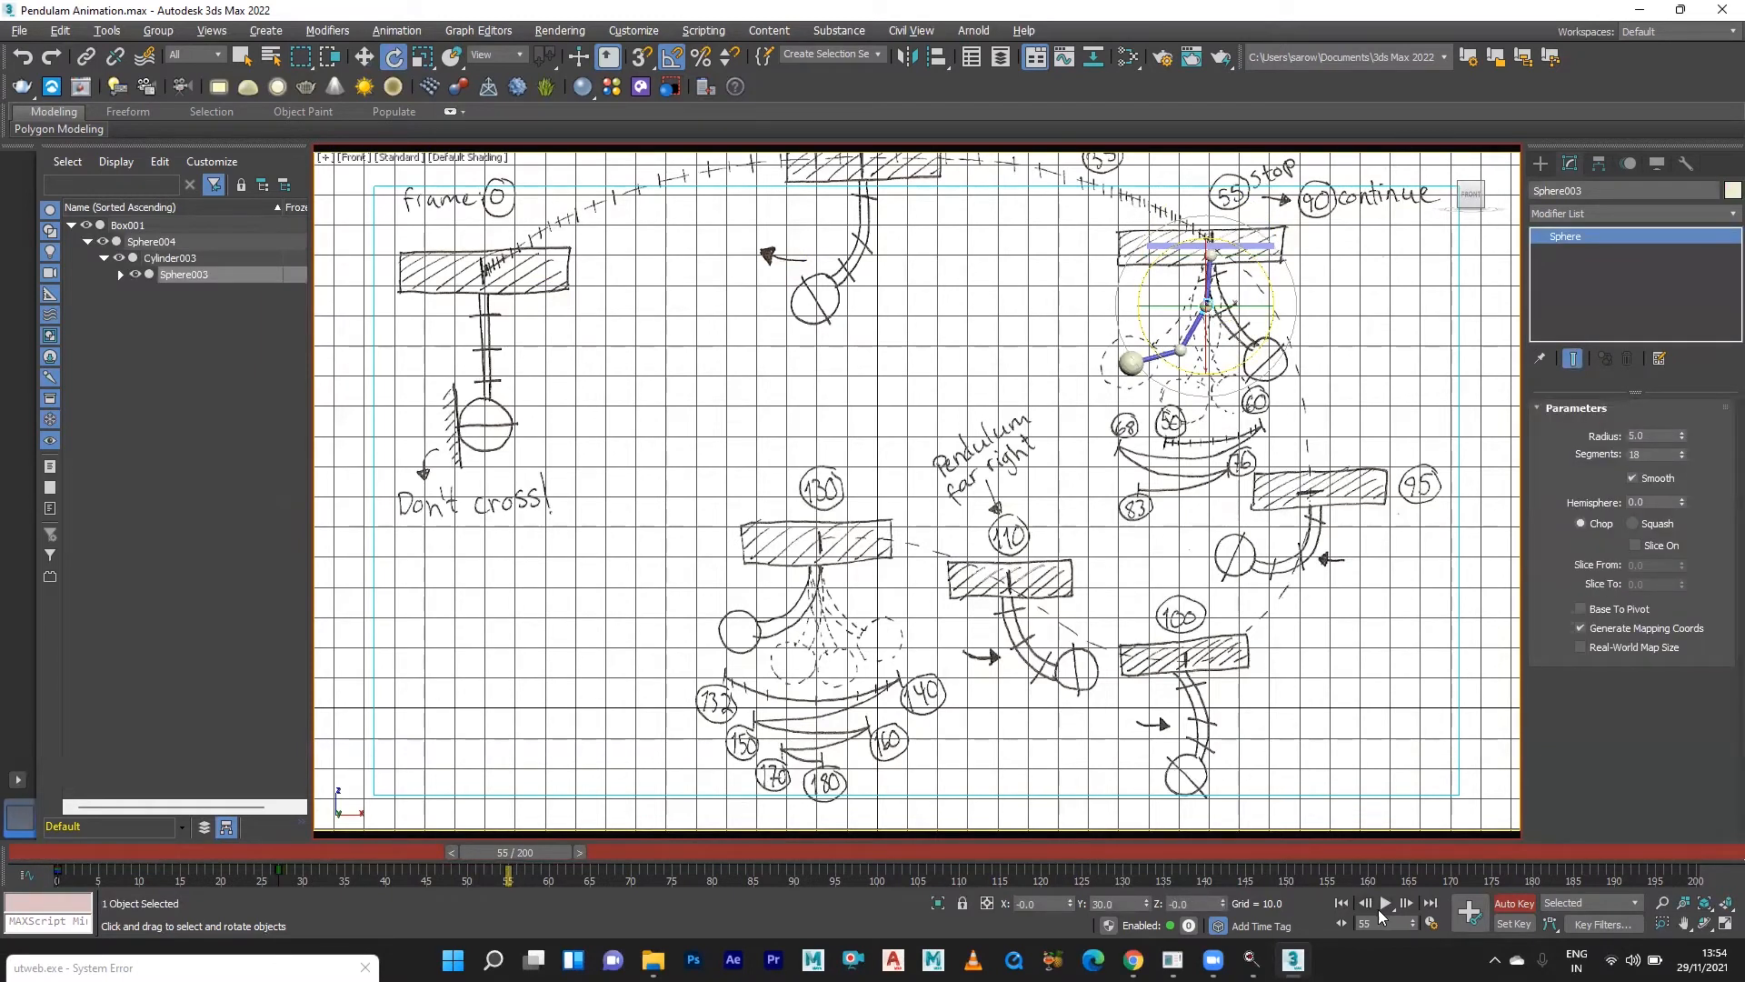
pyautogui.click(1191, 335)
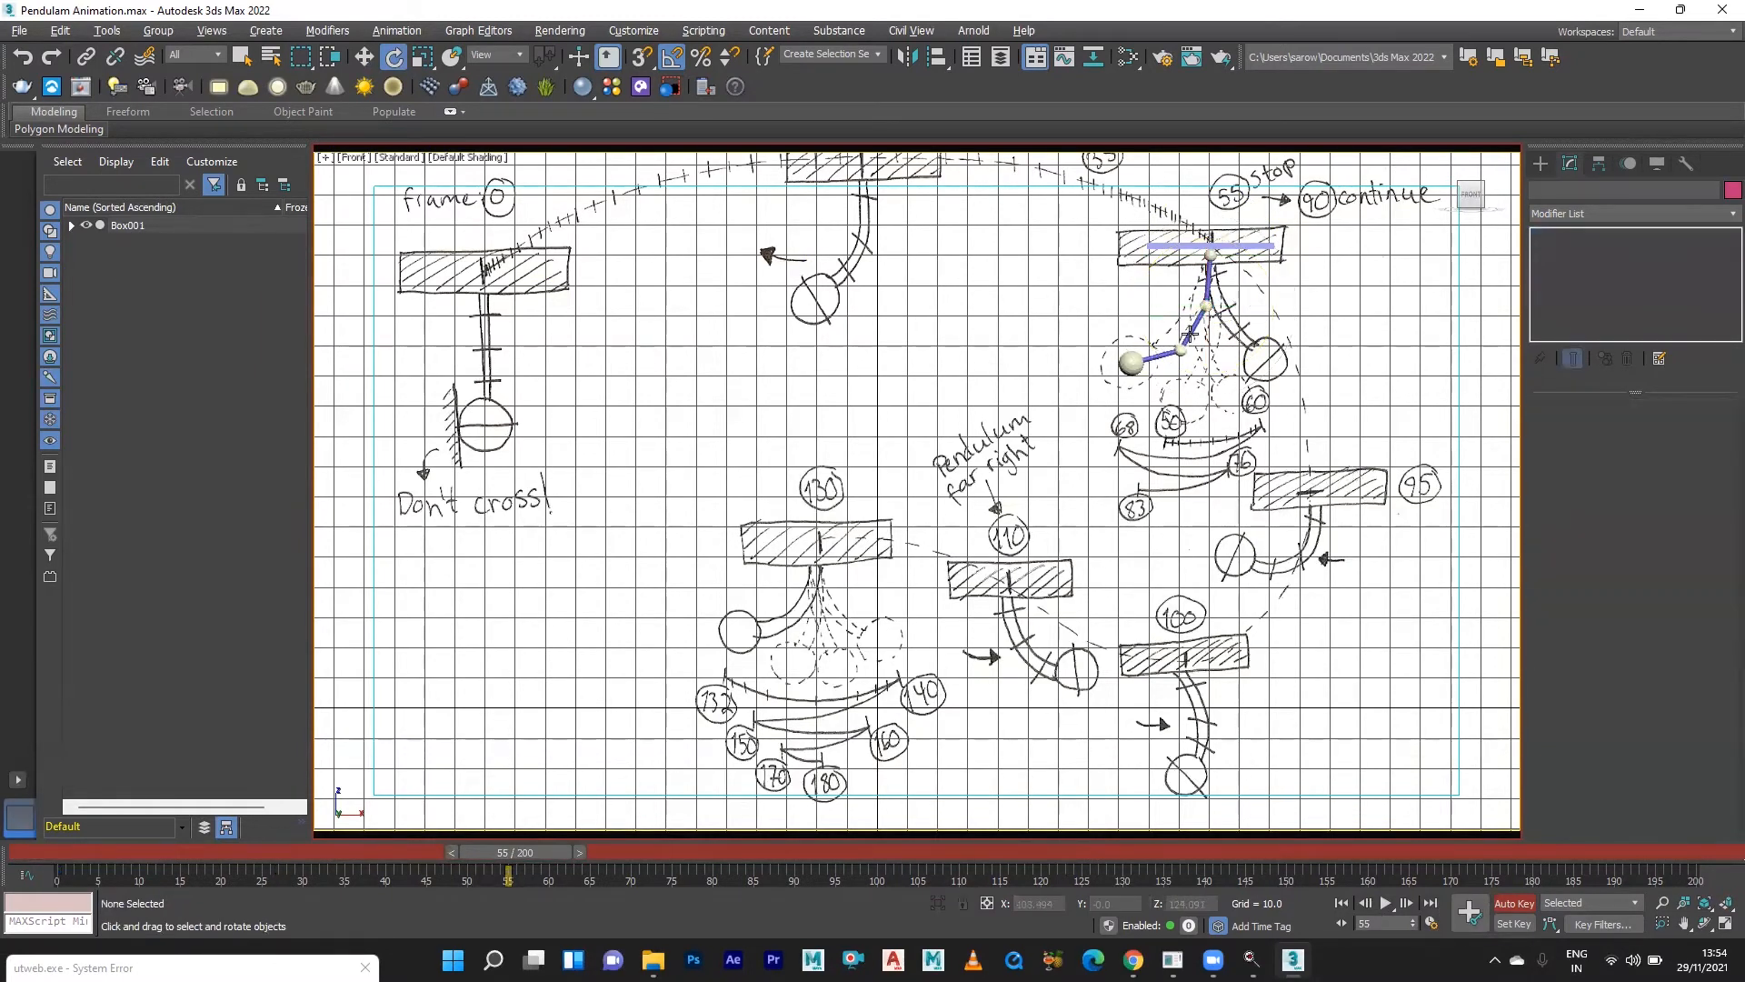
pyautogui.click(1180, 351)
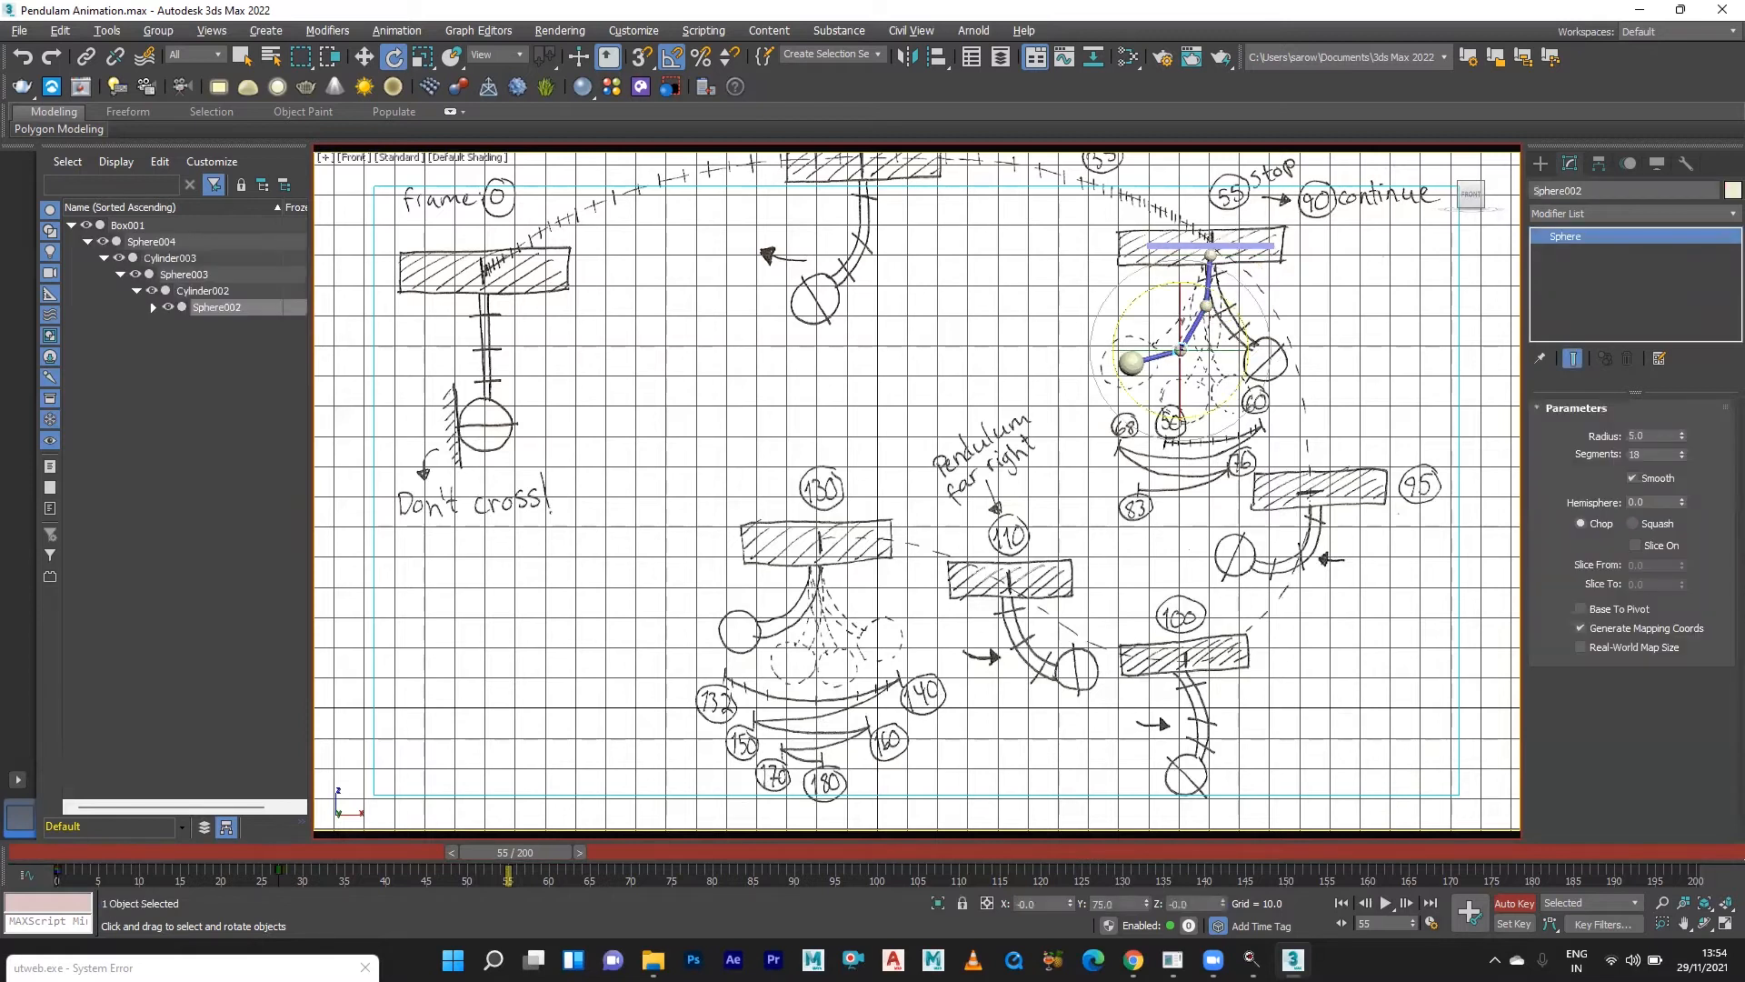
pyautogui.click(1360, 486)
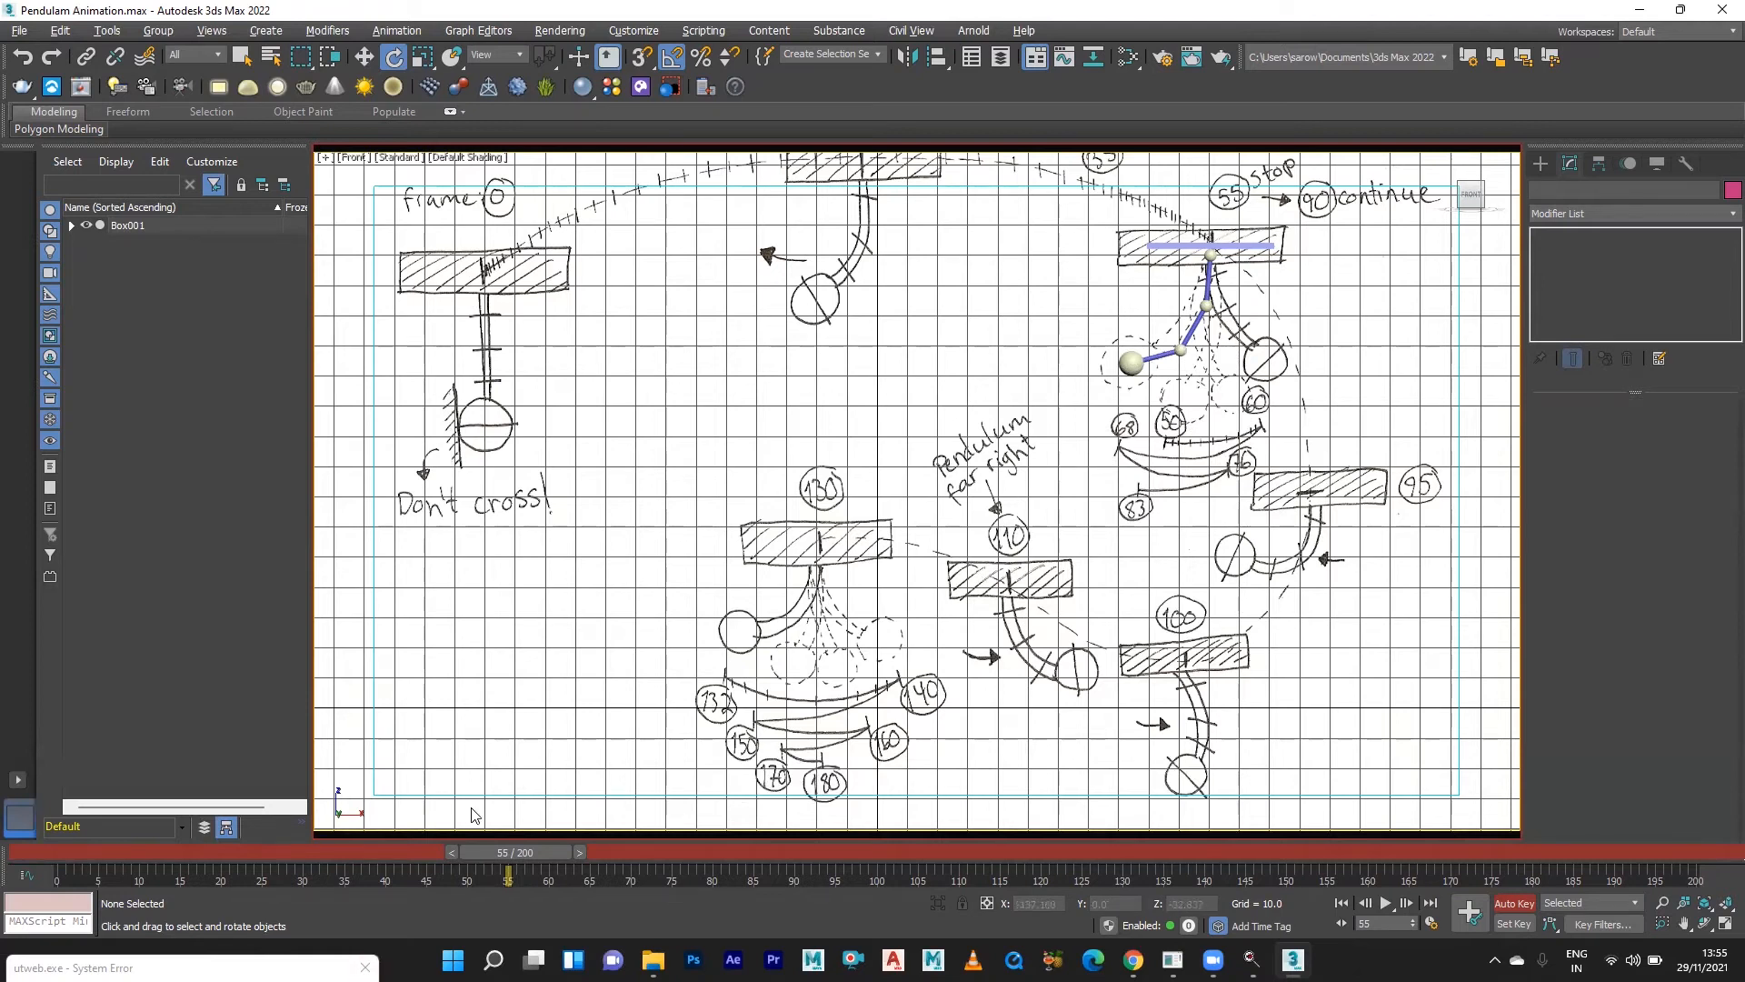
# At frame 60, rotate the top joint sphere to -5 degrees on Y so the arm leans right.
pyautogui.moveTo(517, 853); pyautogui.dragTo(560, 857)
pyautogui.press('e')
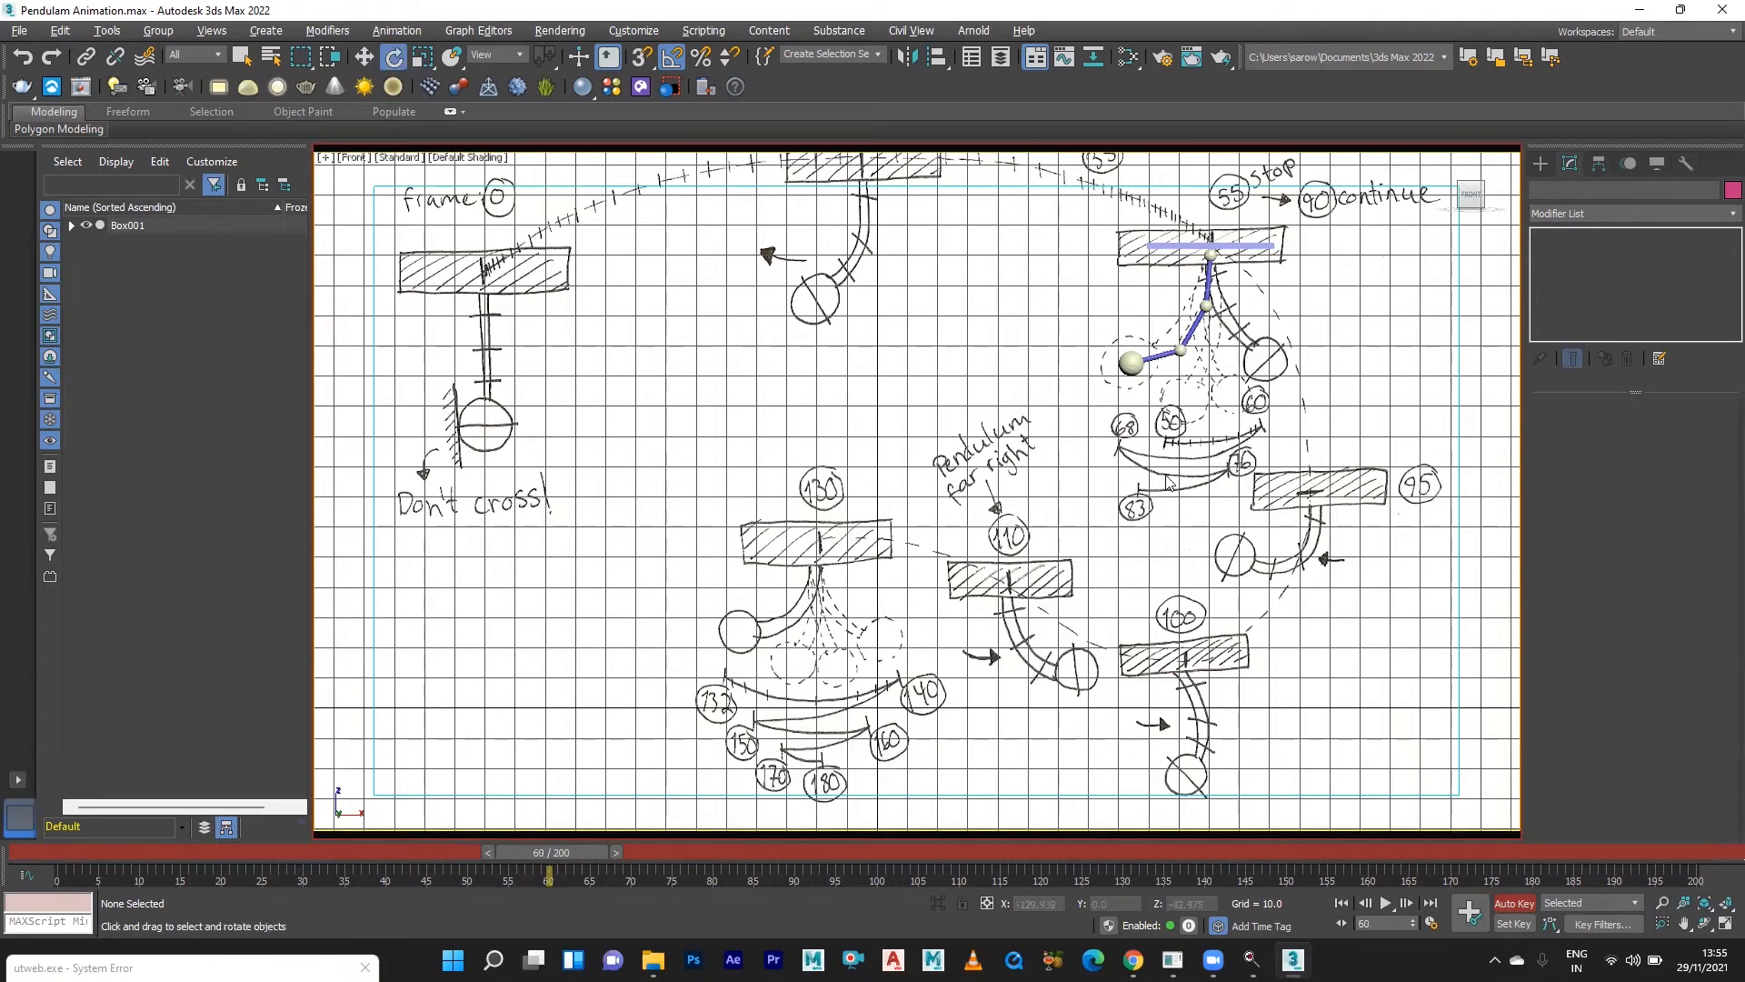
pyautogui.click(1212, 251)
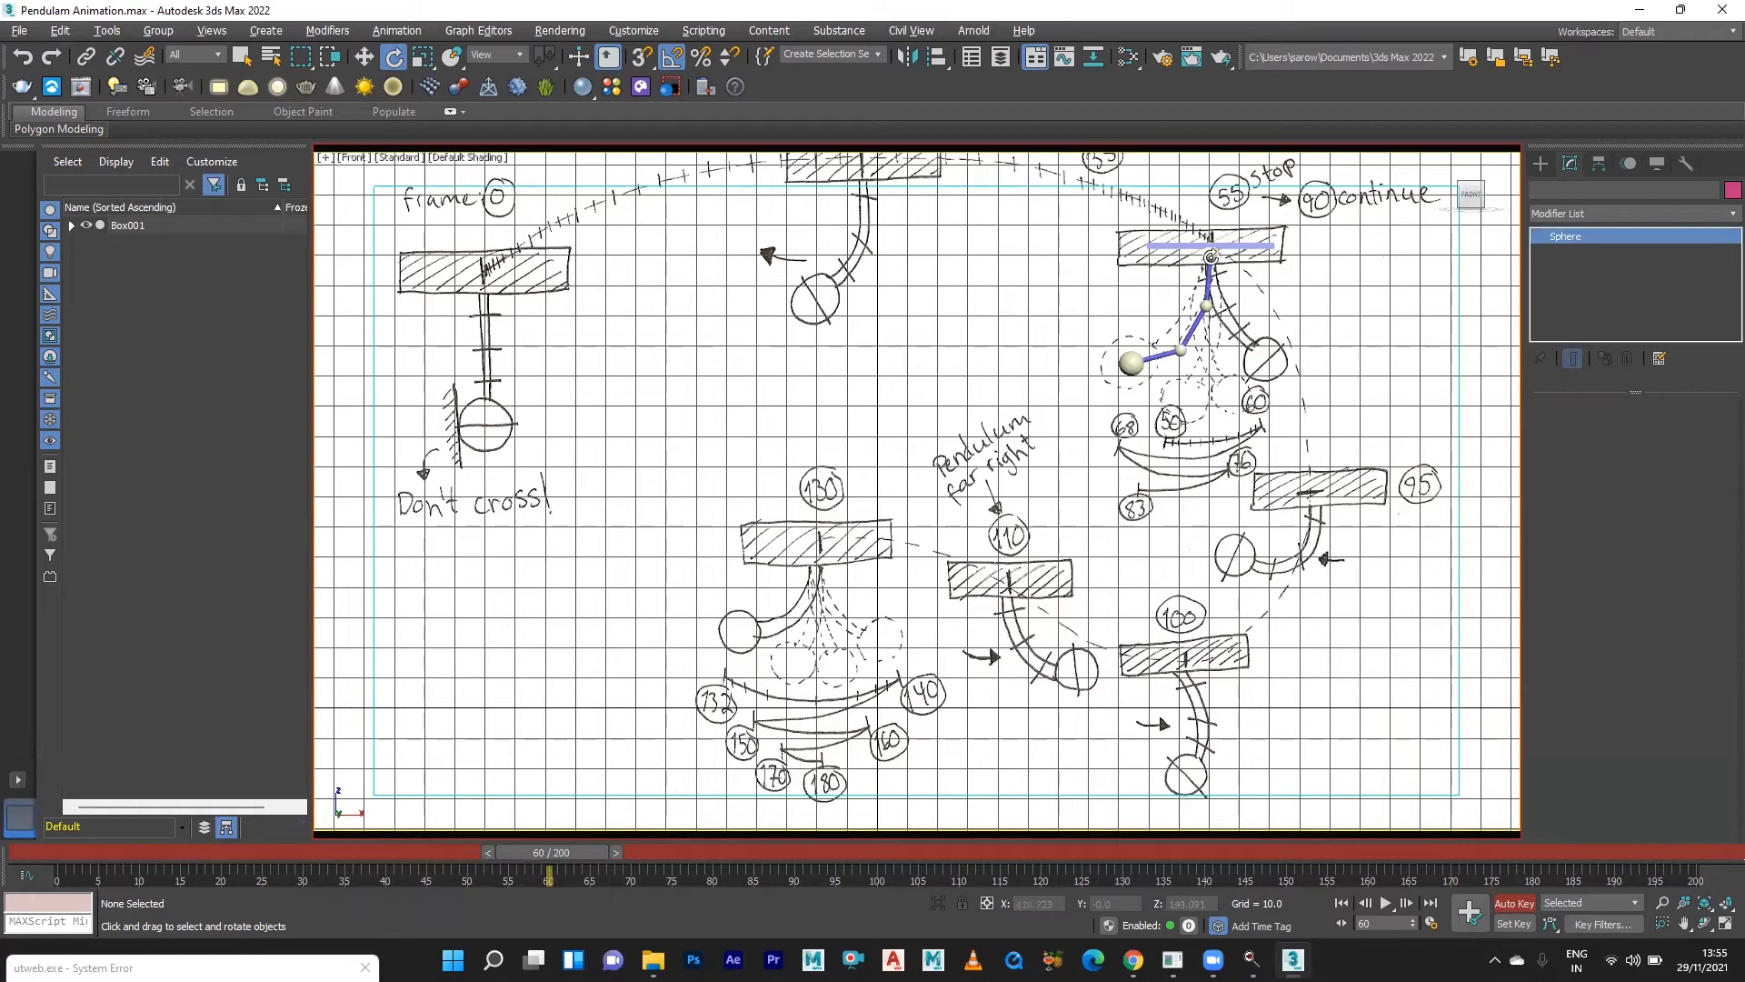
pyautogui.moveTo(1273, 284); pyautogui.dragTo(1278, 278)
pyautogui.click(1414, 368)
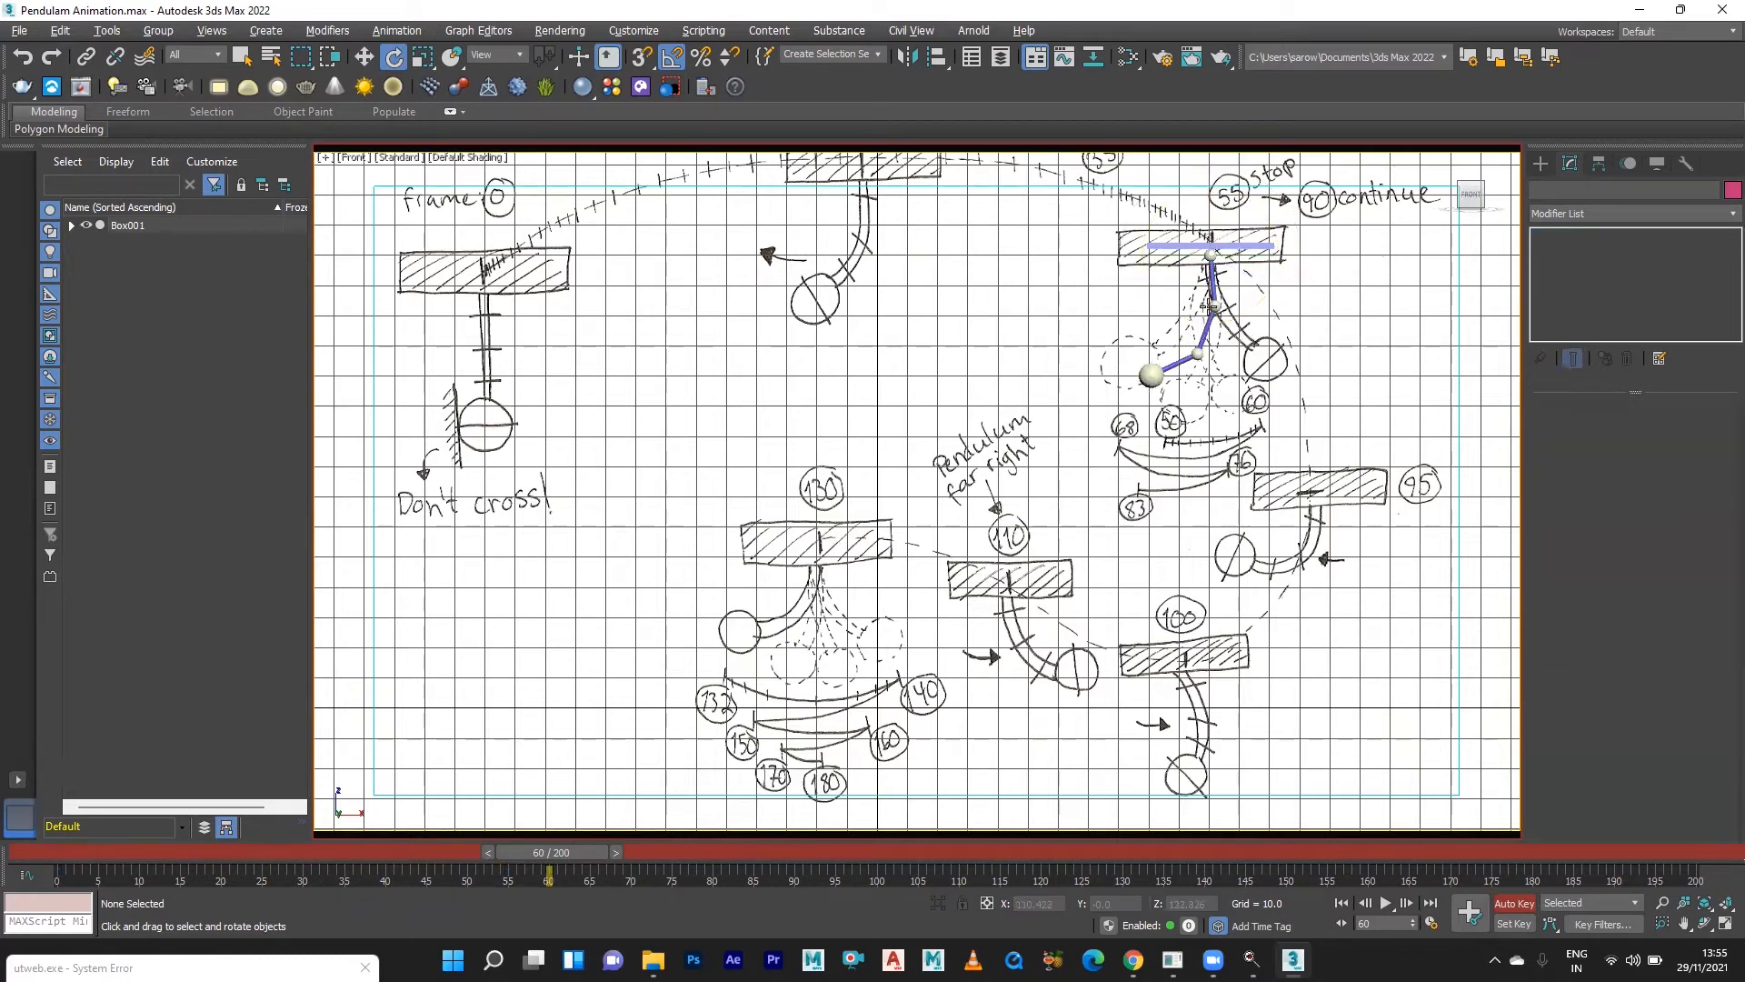
# At frame 60, rotate the middle joint sphere to -35 degrees and swing the lowest joint further right toward the sketched ball.
pyautogui.click(1214, 309)
pyautogui.moveTo(1278, 281); pyautogui.dragTo(1255, 234)
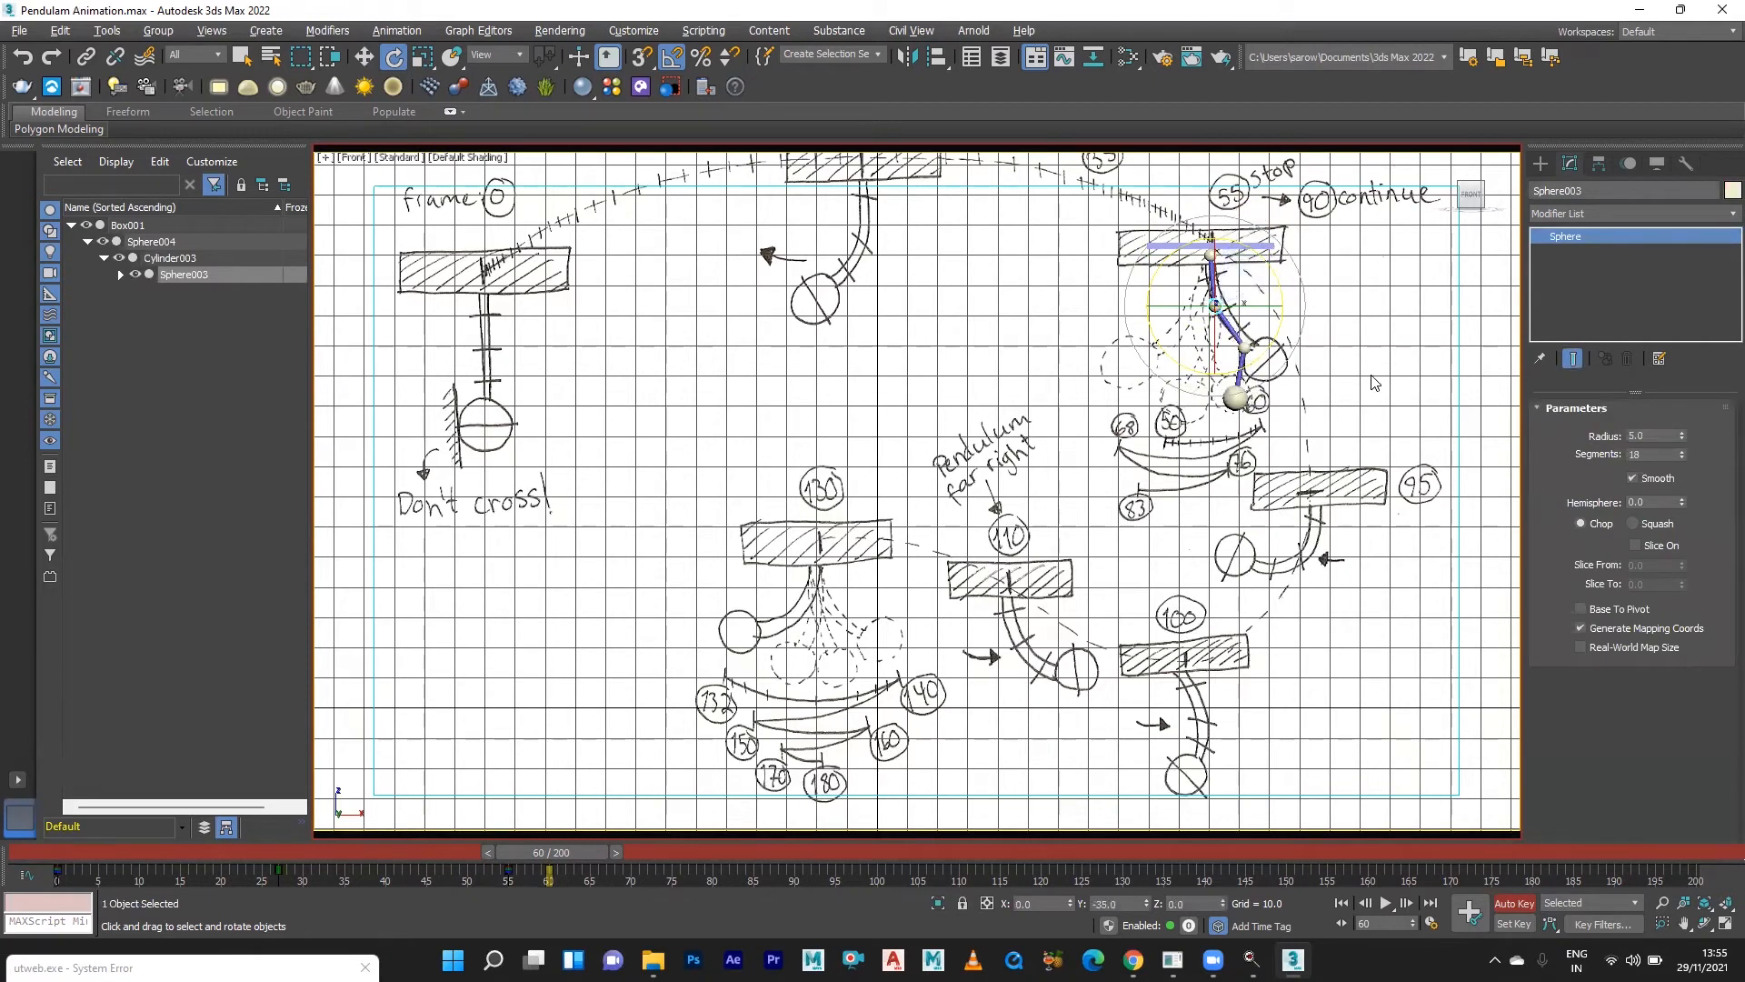
pyautogui.click(1262, 361)
pyautogui.click(1258, 361)
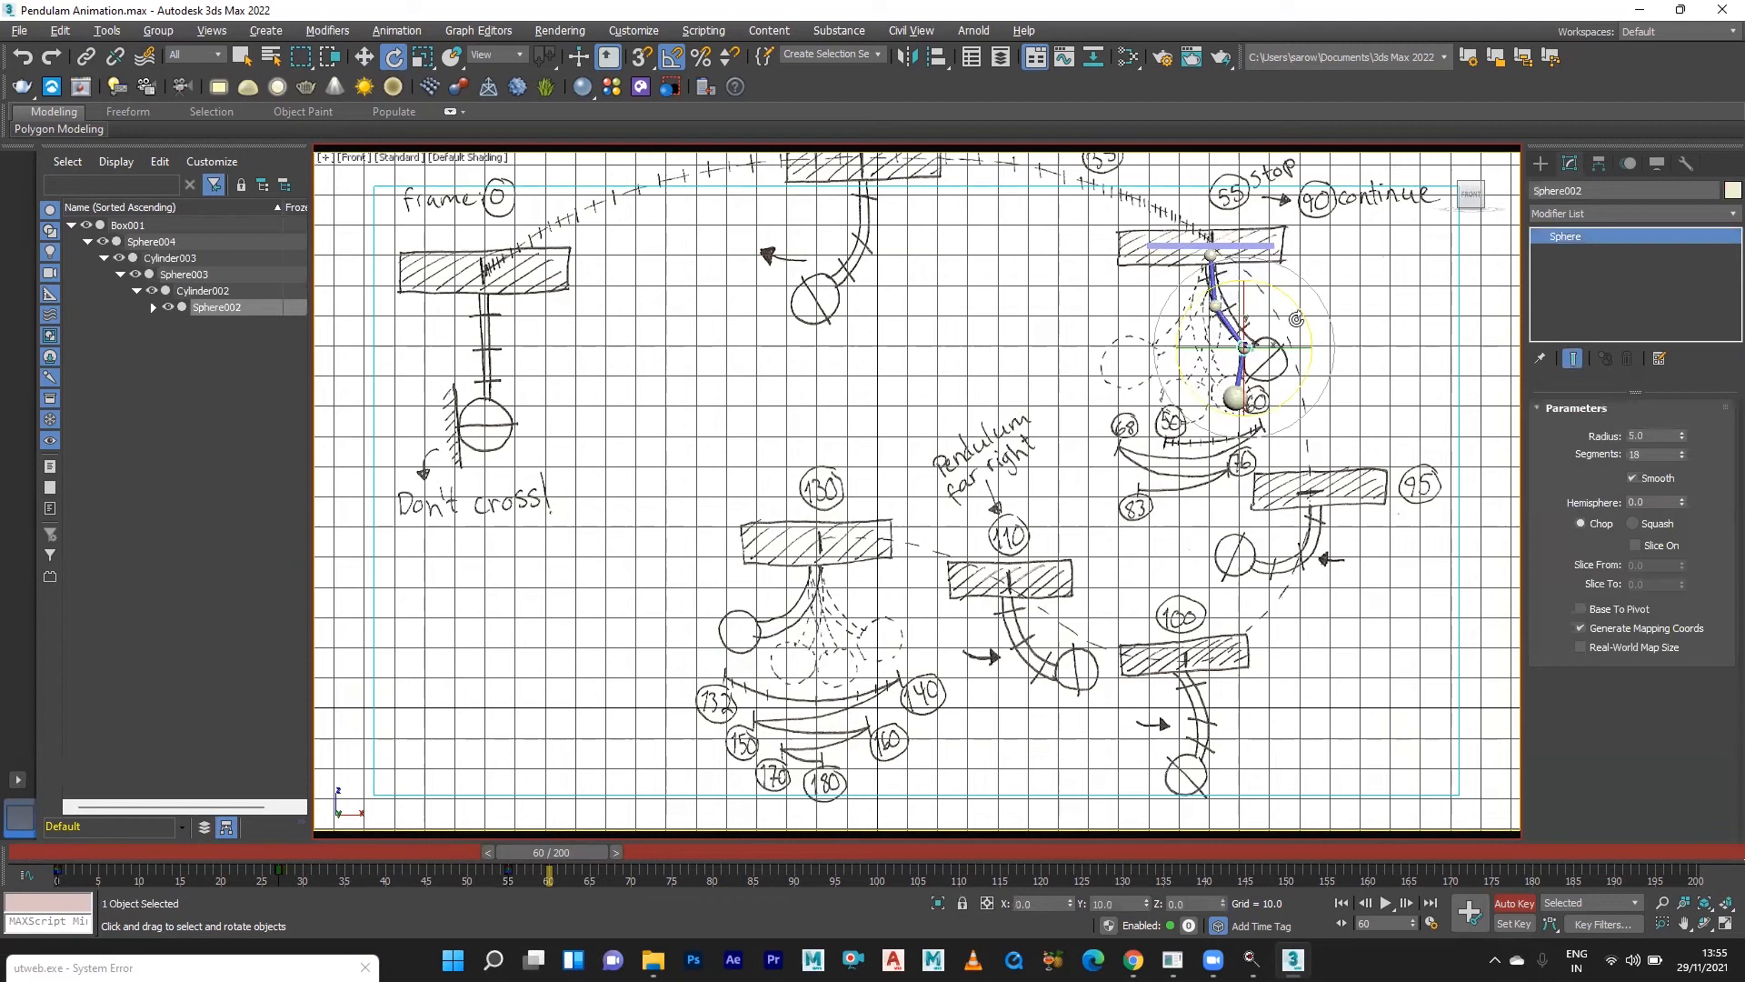
pyautogui.moveTo(1296, 294); pyautogui.dragTo(1239, 259)
pyautogui.click(860, 827)
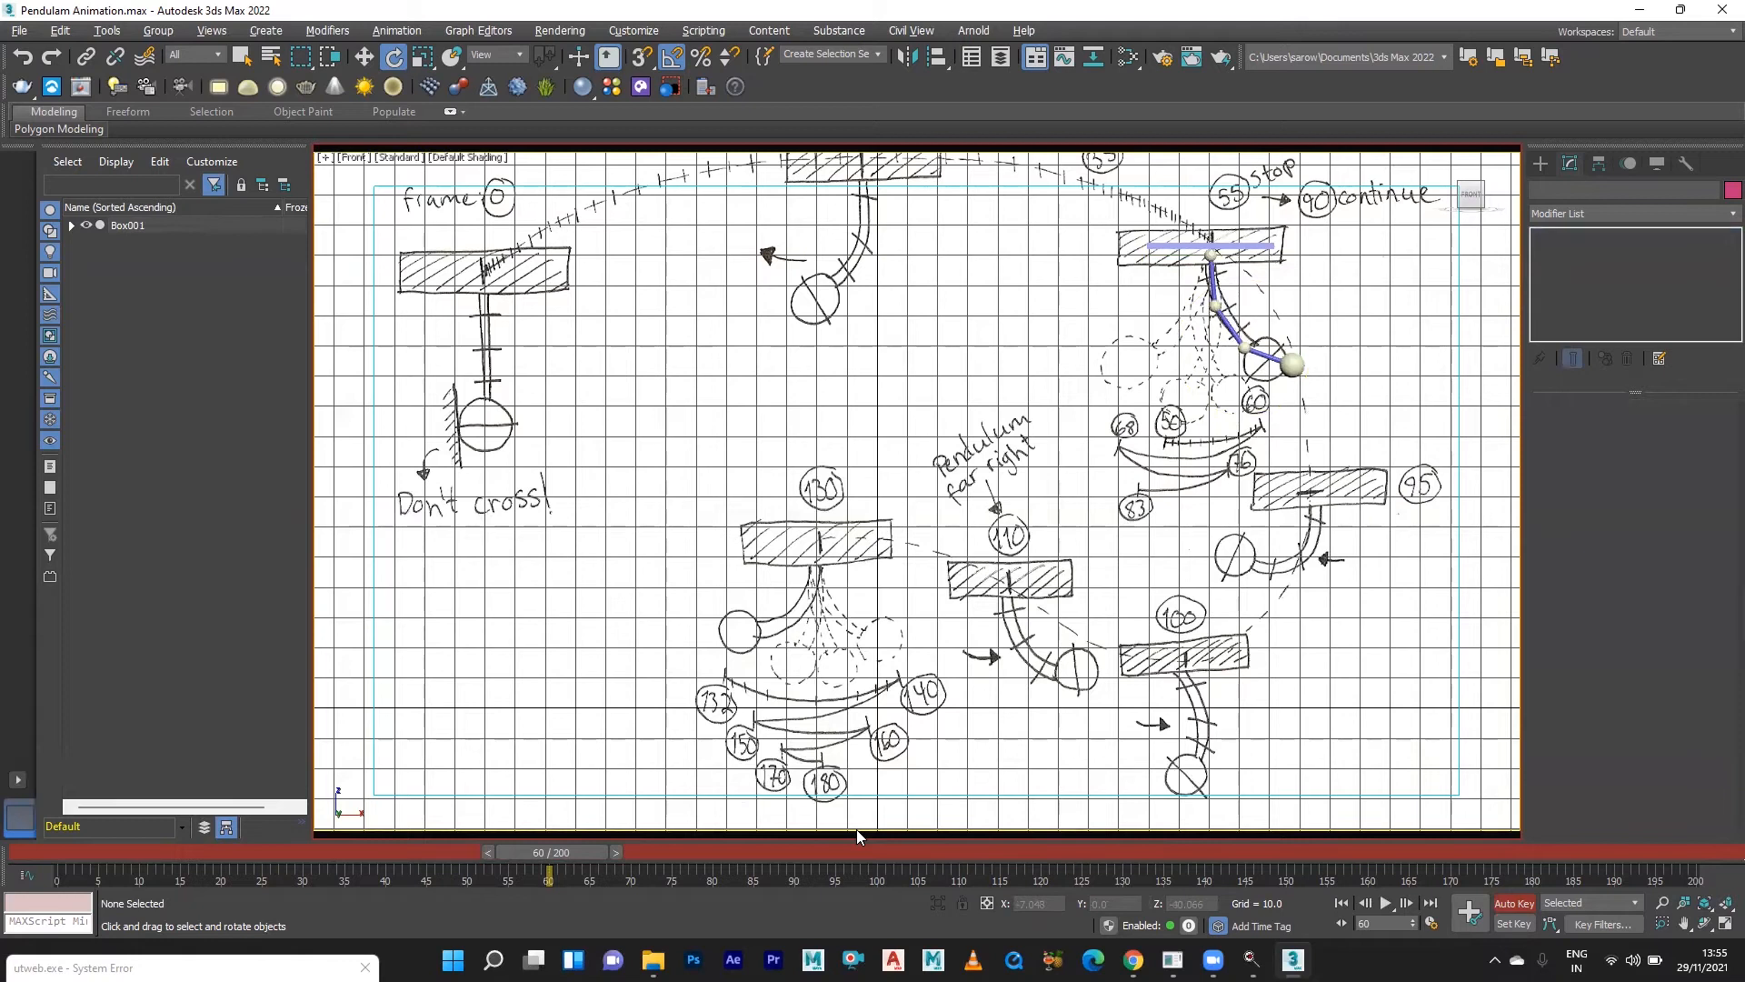
# At frame 68, rotate the top joint sphere back so the arm's upper segment leans slightly left.
pyautogui.moveTo(577, 850); pyautogui.dragTo(635, 853)
pyautogui.press('e')
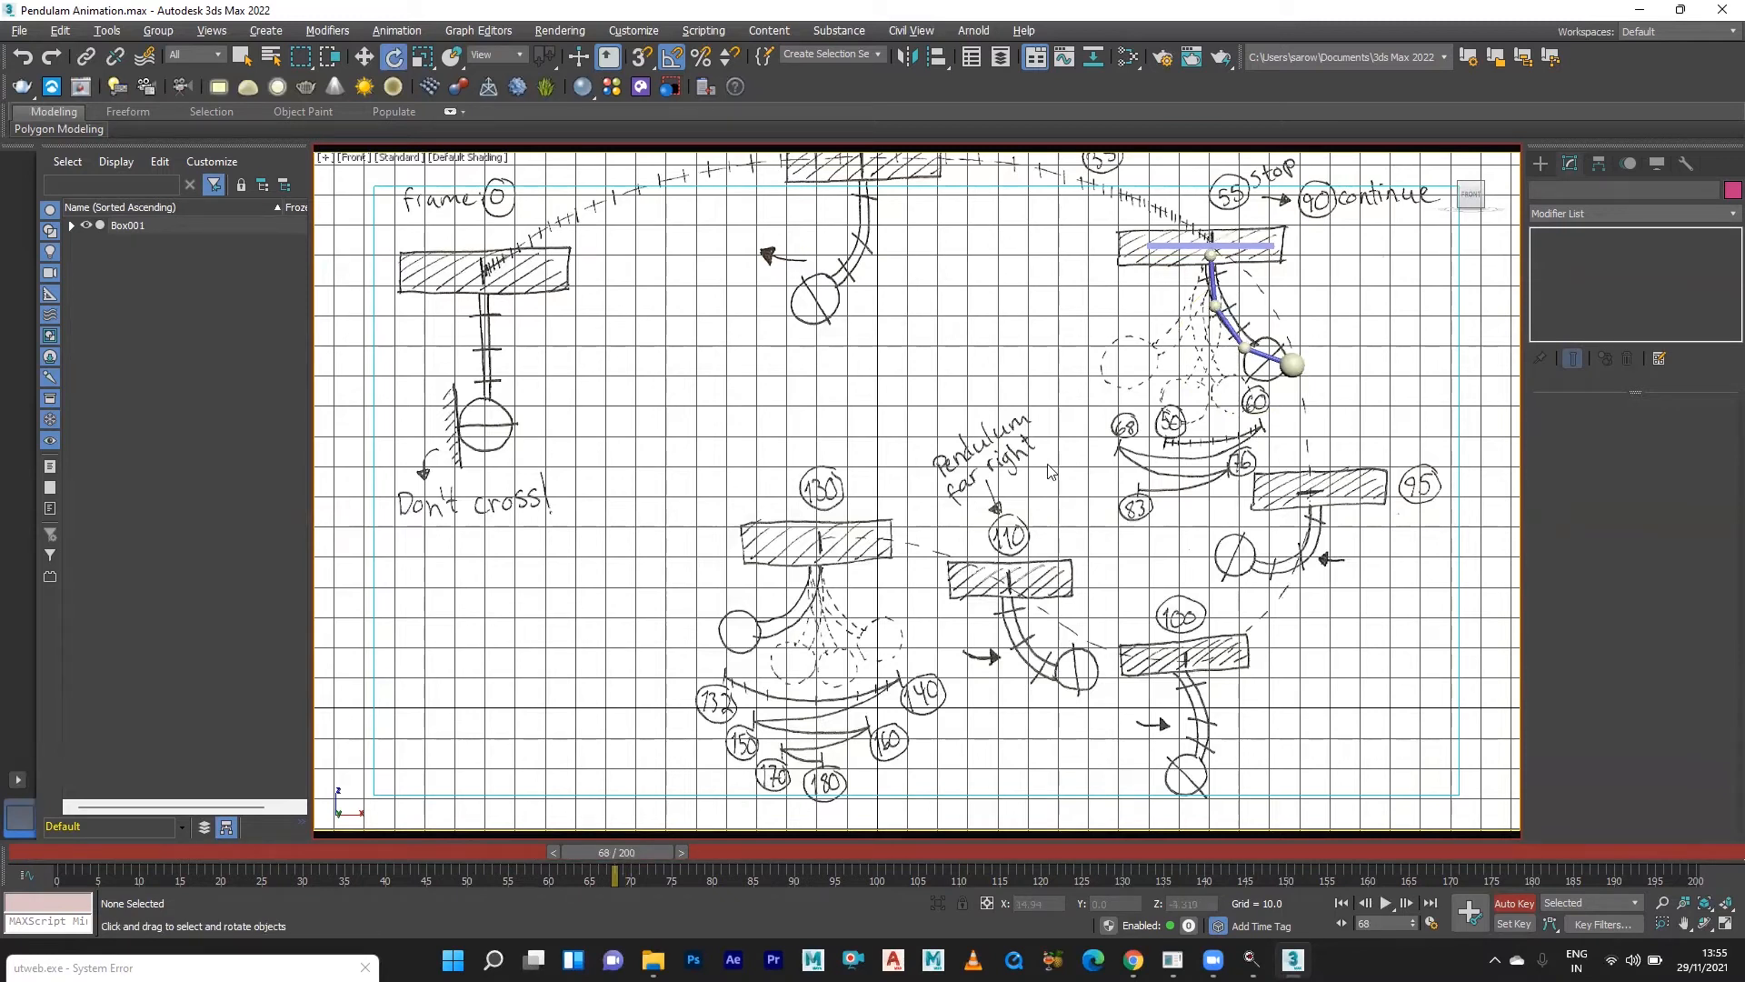
pyautogui.click(1211, 256)
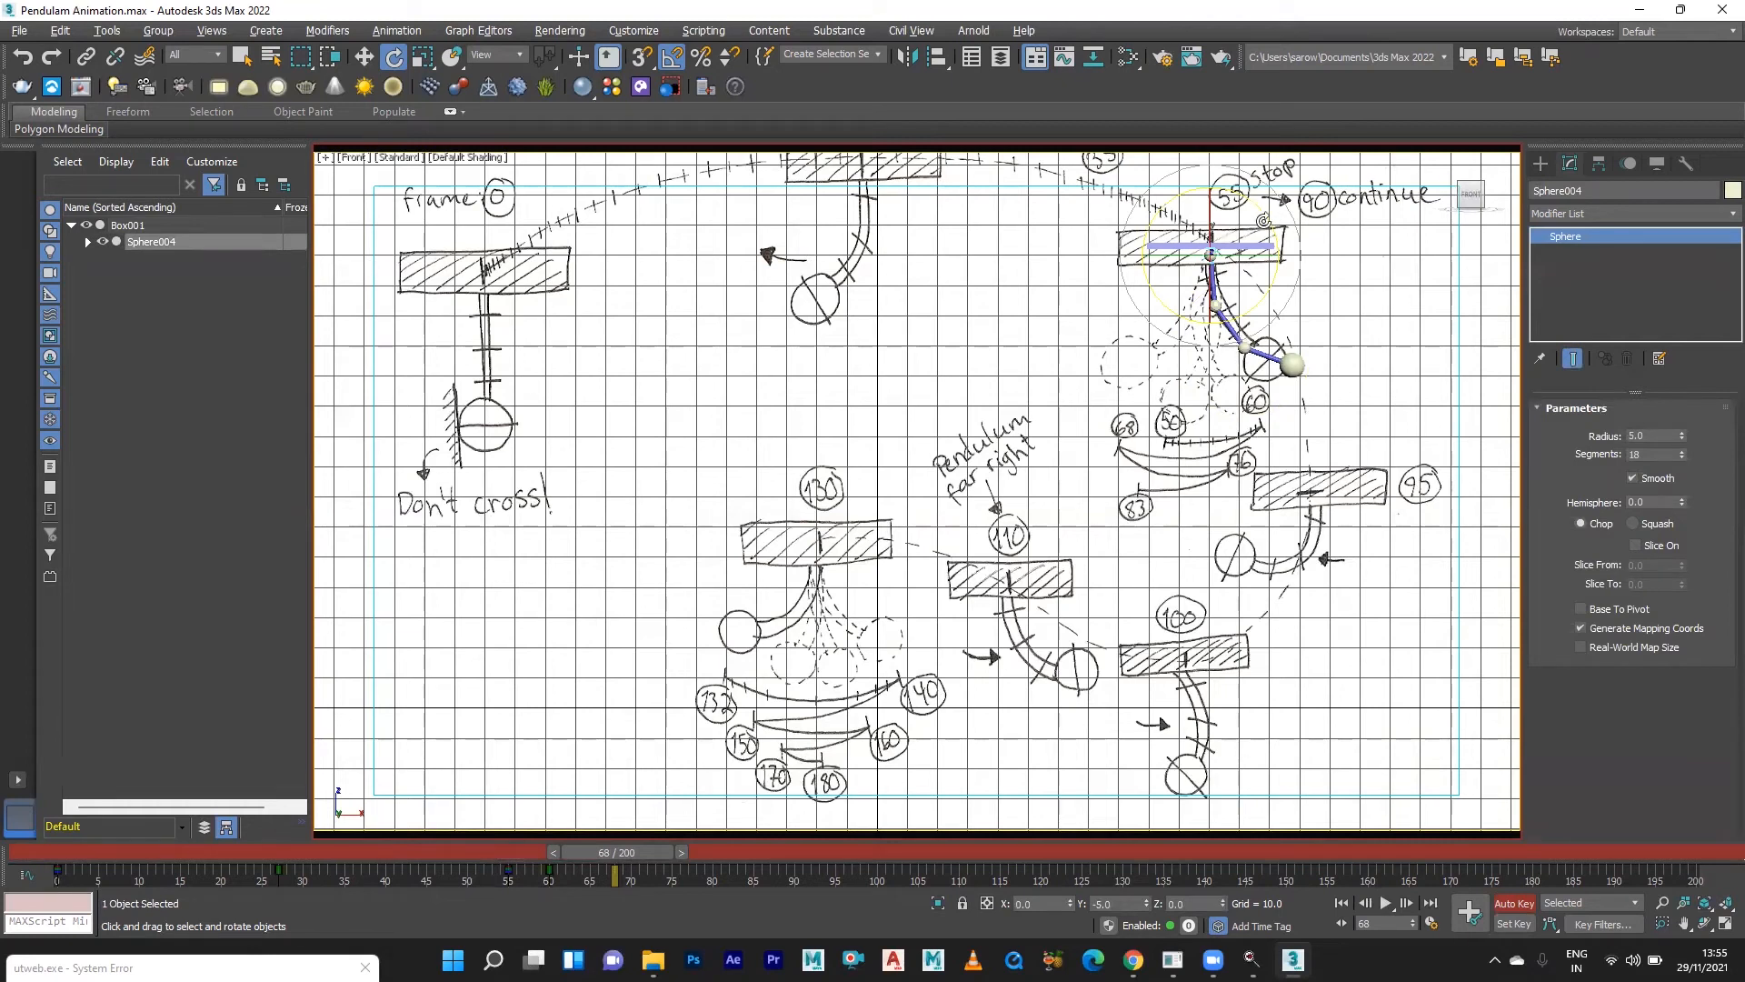
pyautogui.moveTo(1263, 223); pyautogui.dragTo(1260, 241)
pyautogui.click(1393, 378)
# At frame 68, rotate the middle joint sphere to 25 degrees and the lowest joint sphere to 45 degrees on Y.
pyautogui.click(1209, 302)
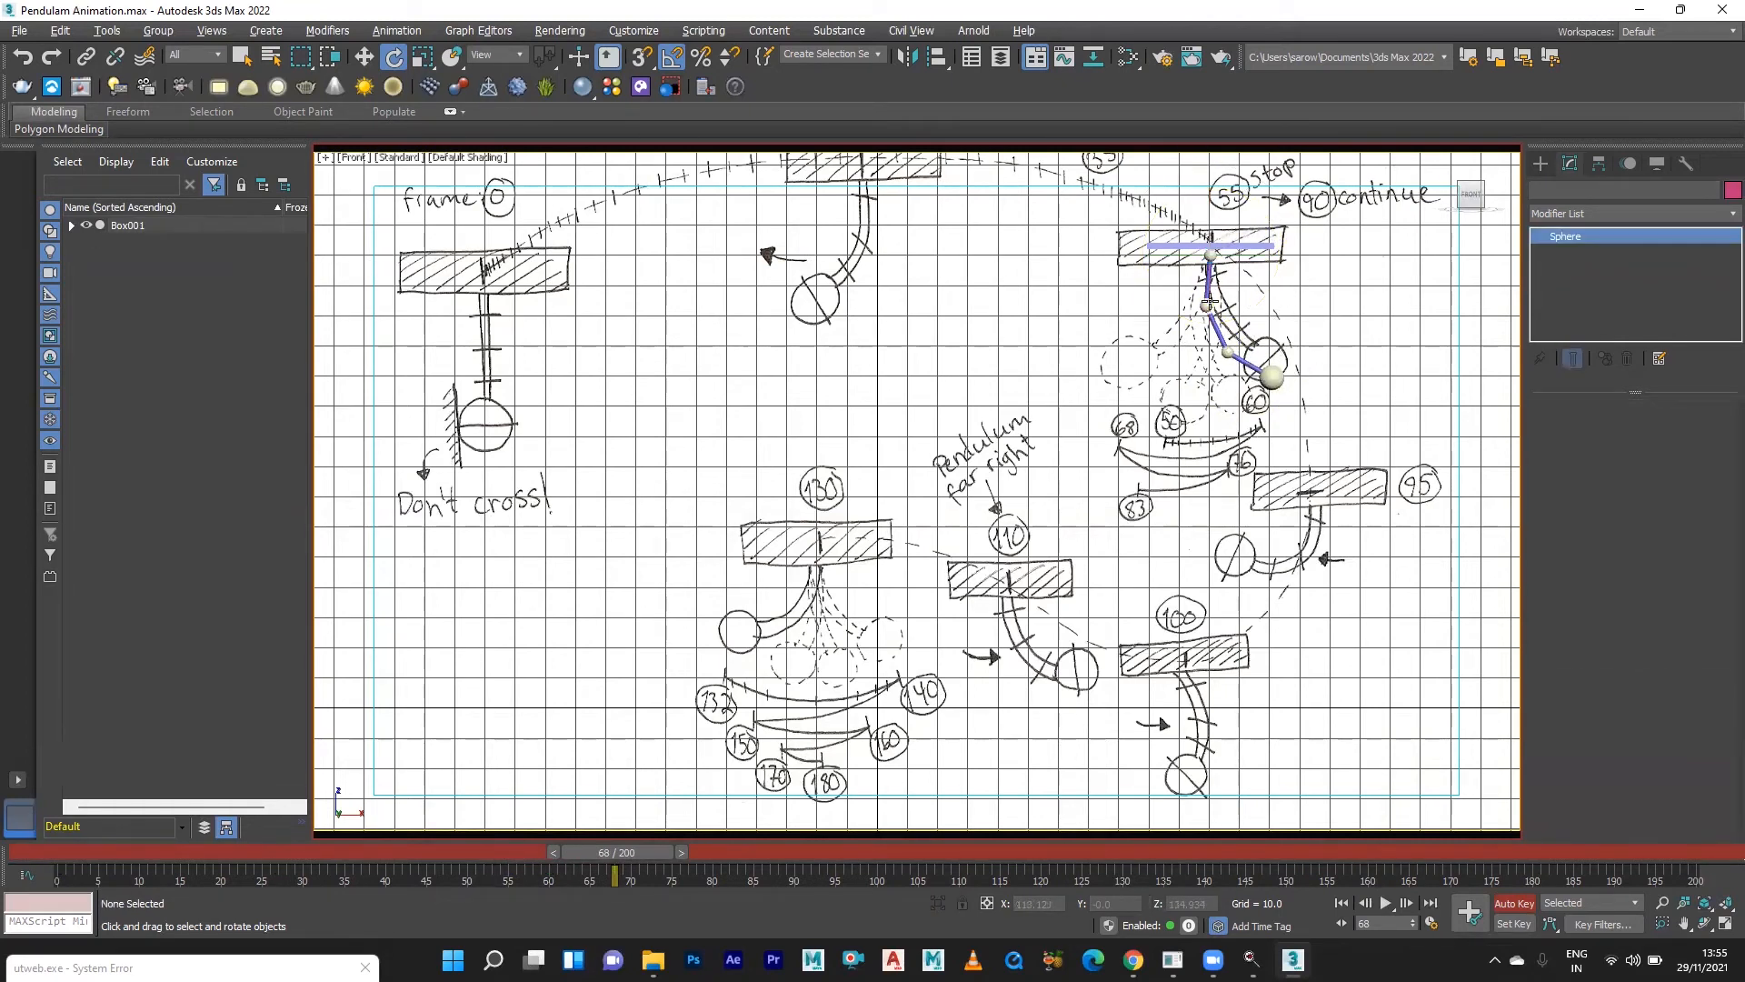
pyautogui.moveTo(1255, 255); pyautogui.dragTo(1268, 310)
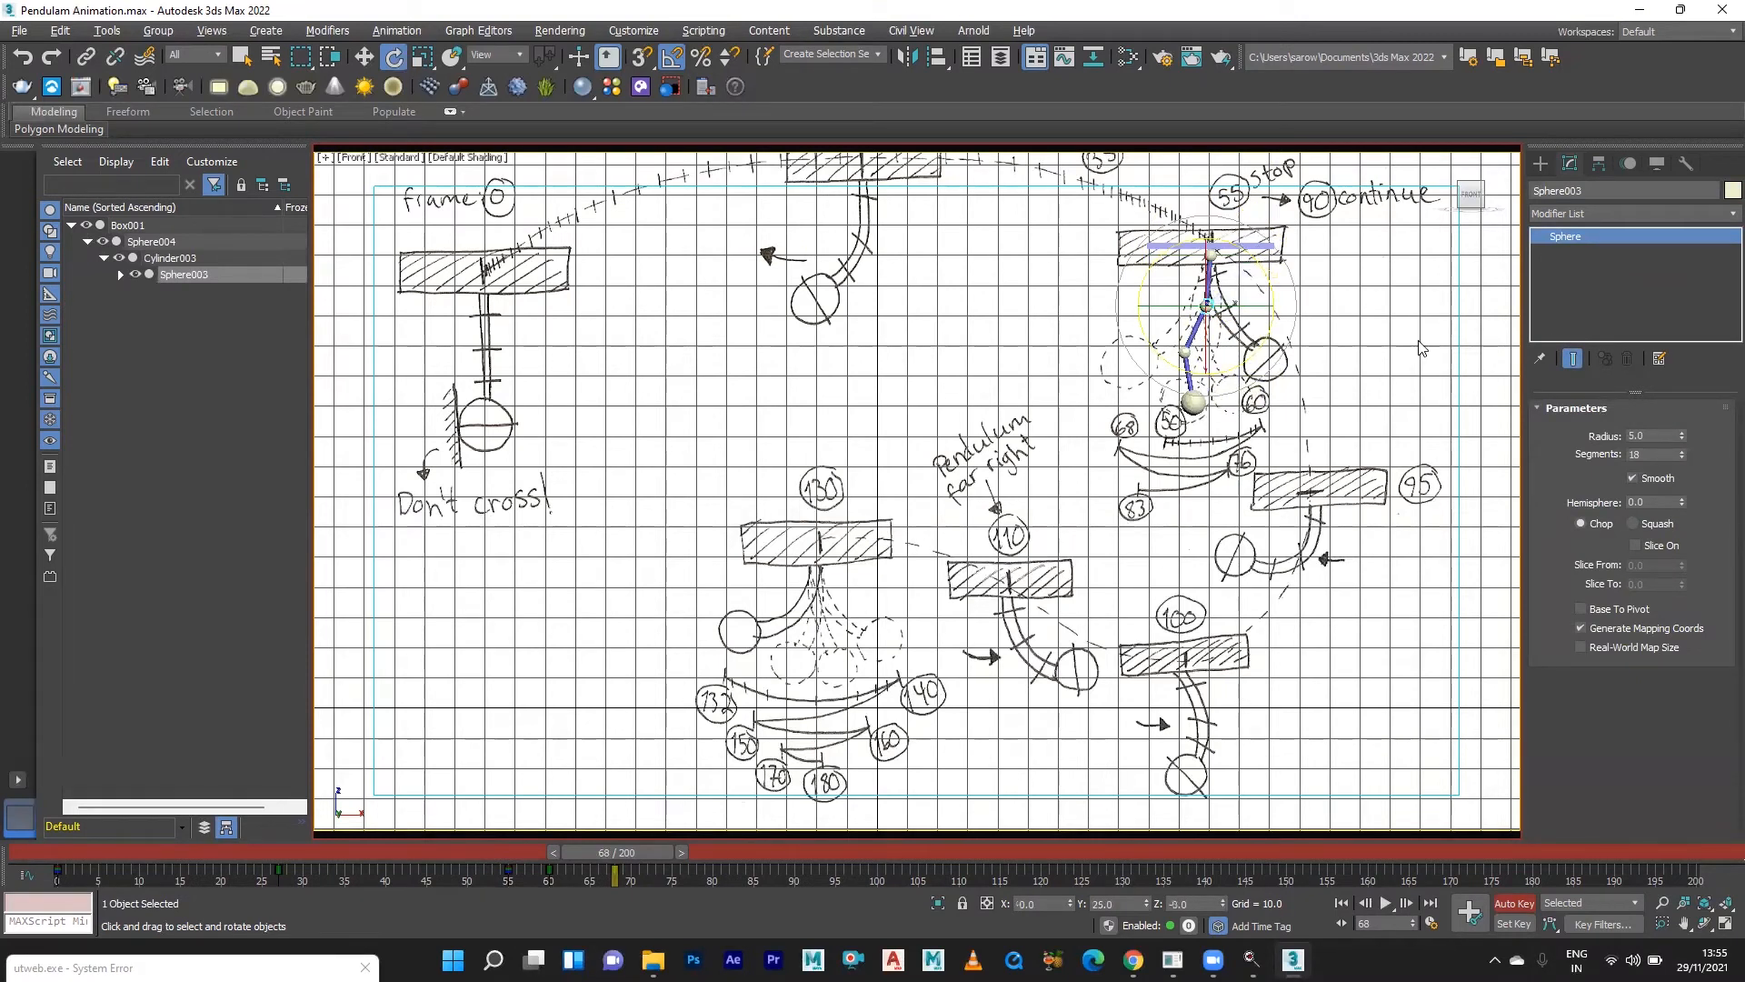
pyautogui.click(1223, 380)
pyautogui.click(1183, 354)
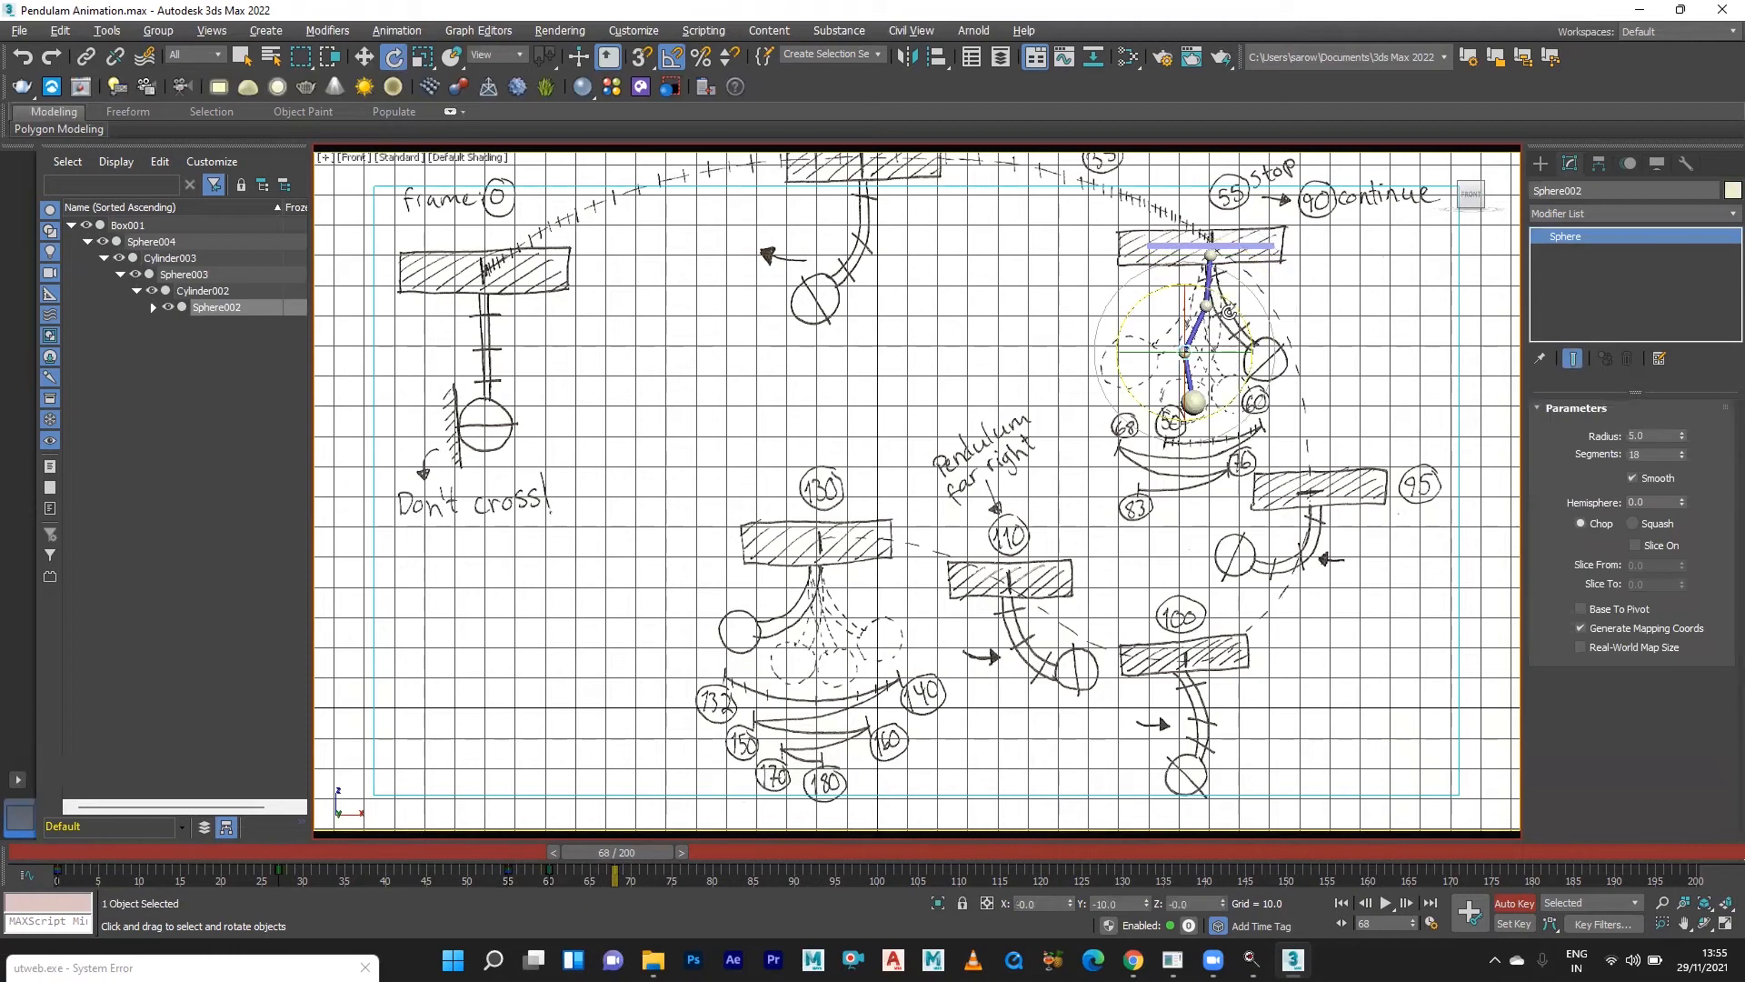
pyautogui.moveTo(1242, 318); pyautogui.dragTo(1247, 369)
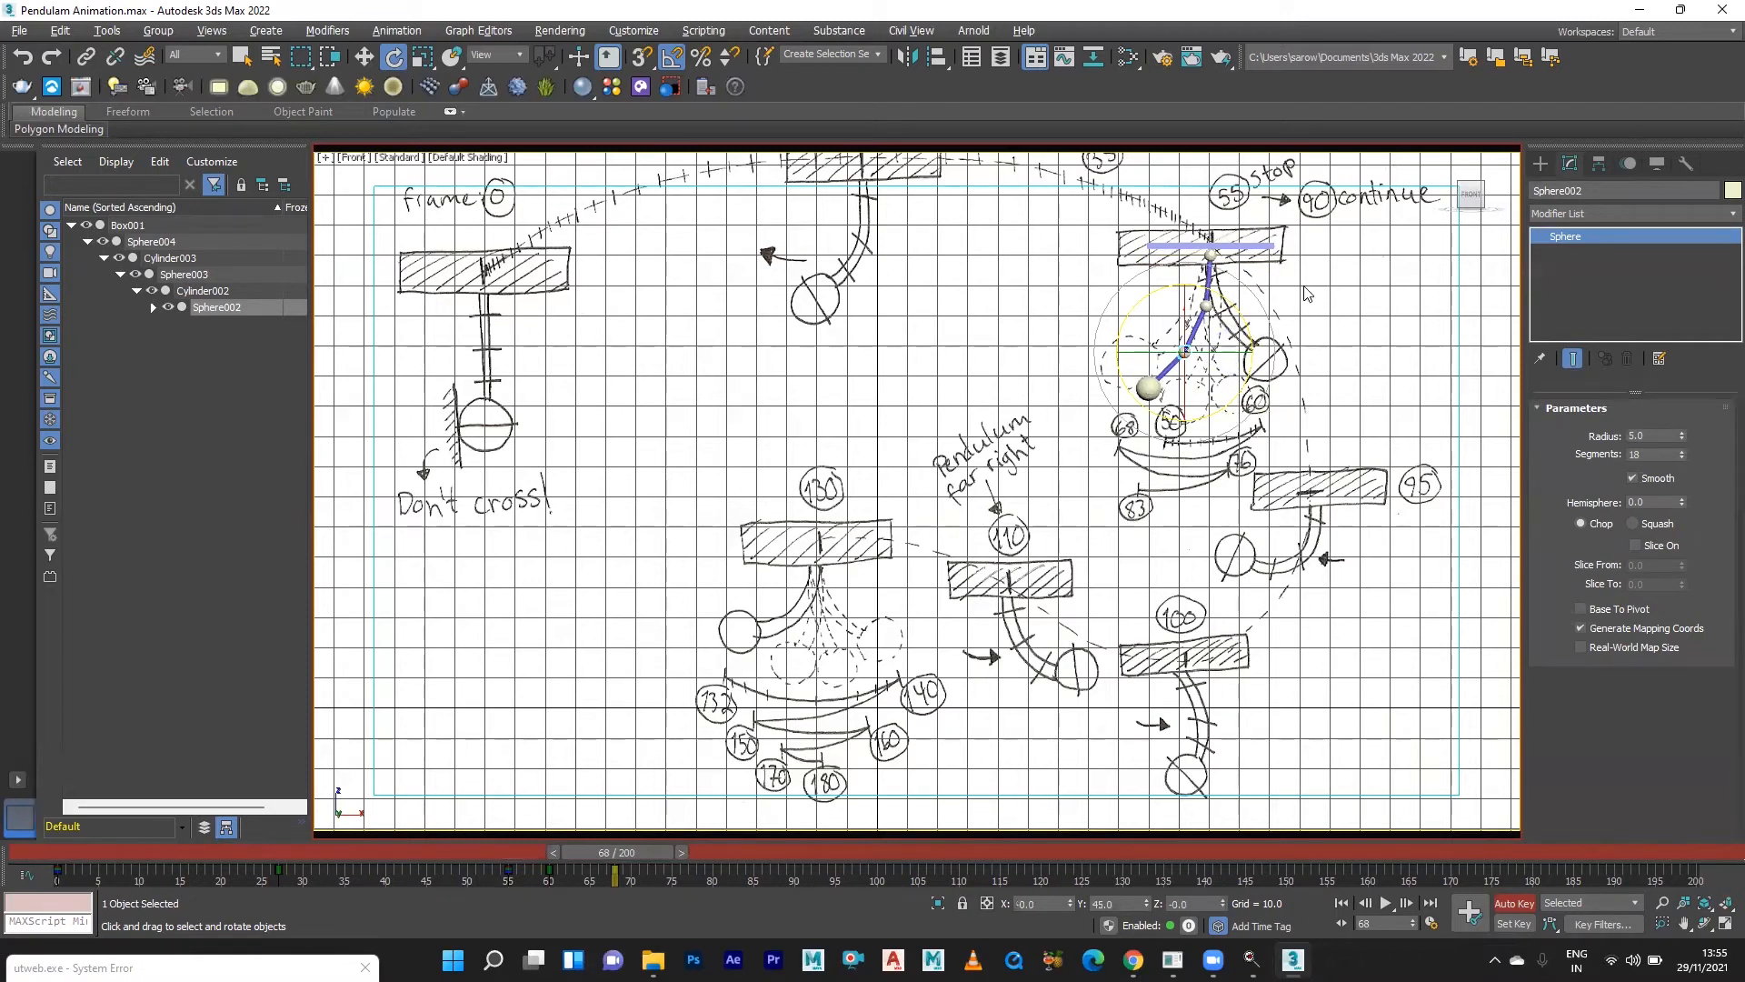
pyautogui.click(1309, 292)
# Refine the frame 68 pose by rotating the middle joint sphere further left and the top joint sphere to 10 degrees.
pyautogui.click(1210, 303)
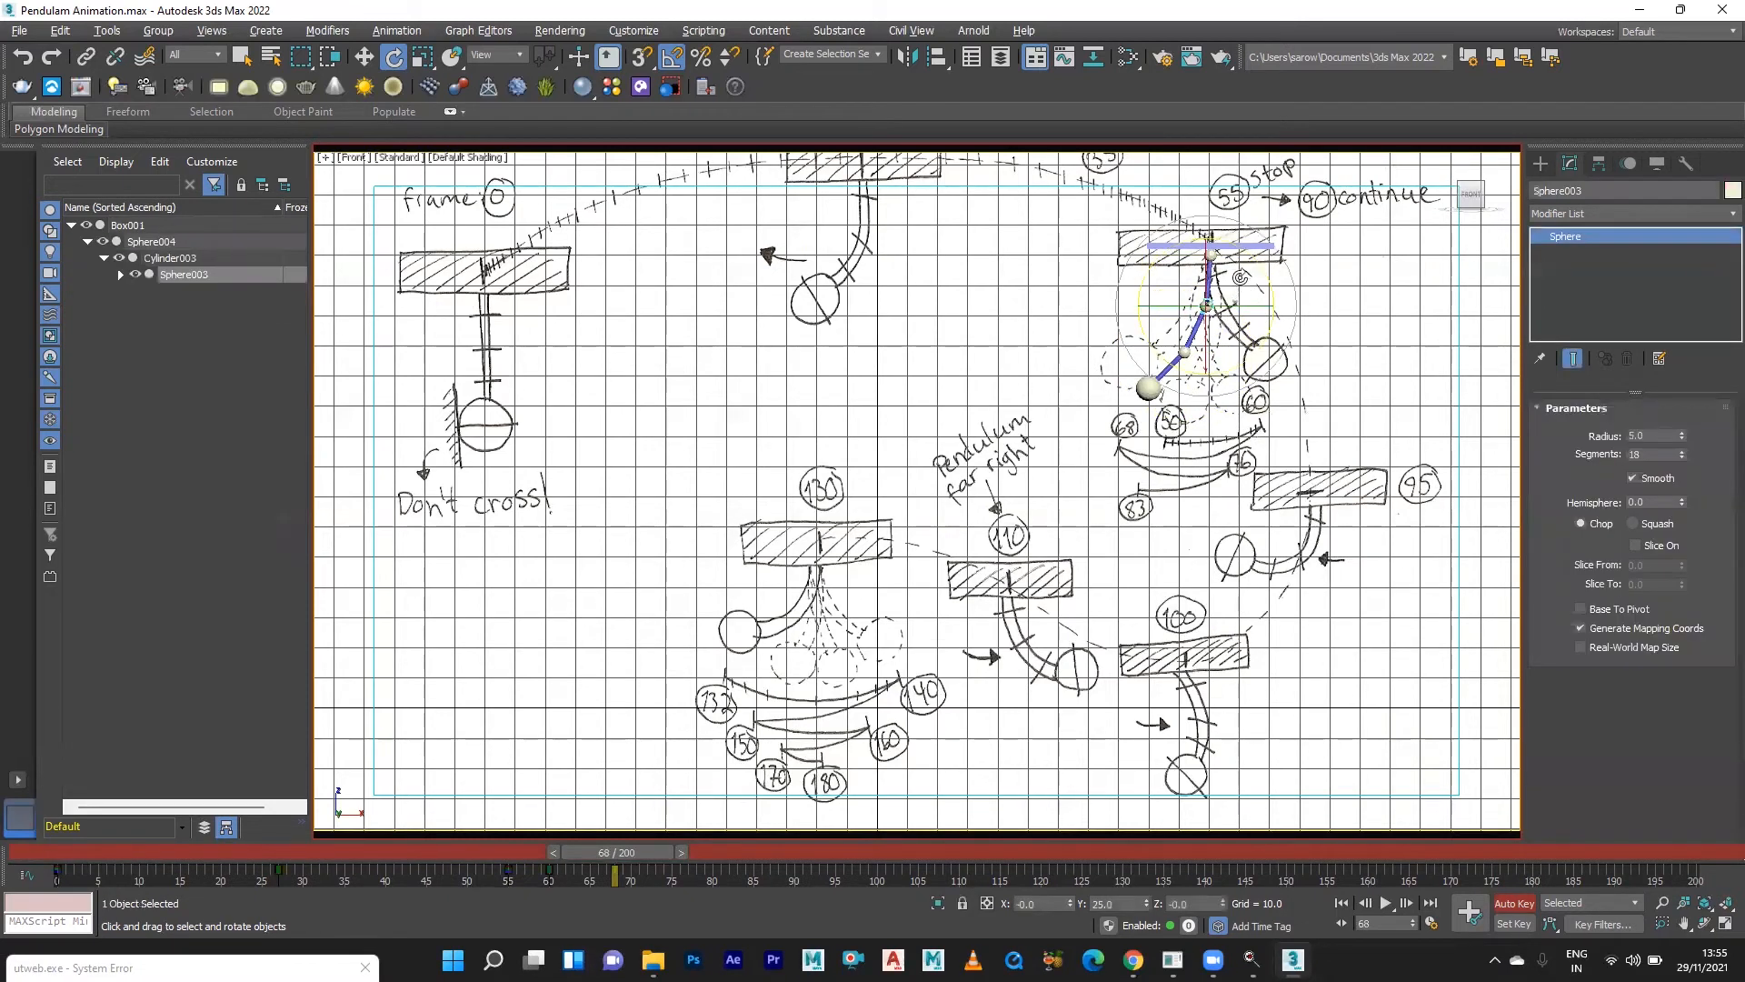
pyautogui.moveTo(1252, 262); pyautogui.dragTo(1273, 224)
pyautogui.click(1450, 307)
pyautogui.click(1210, 255)
pyautogui.click(1427, 325)
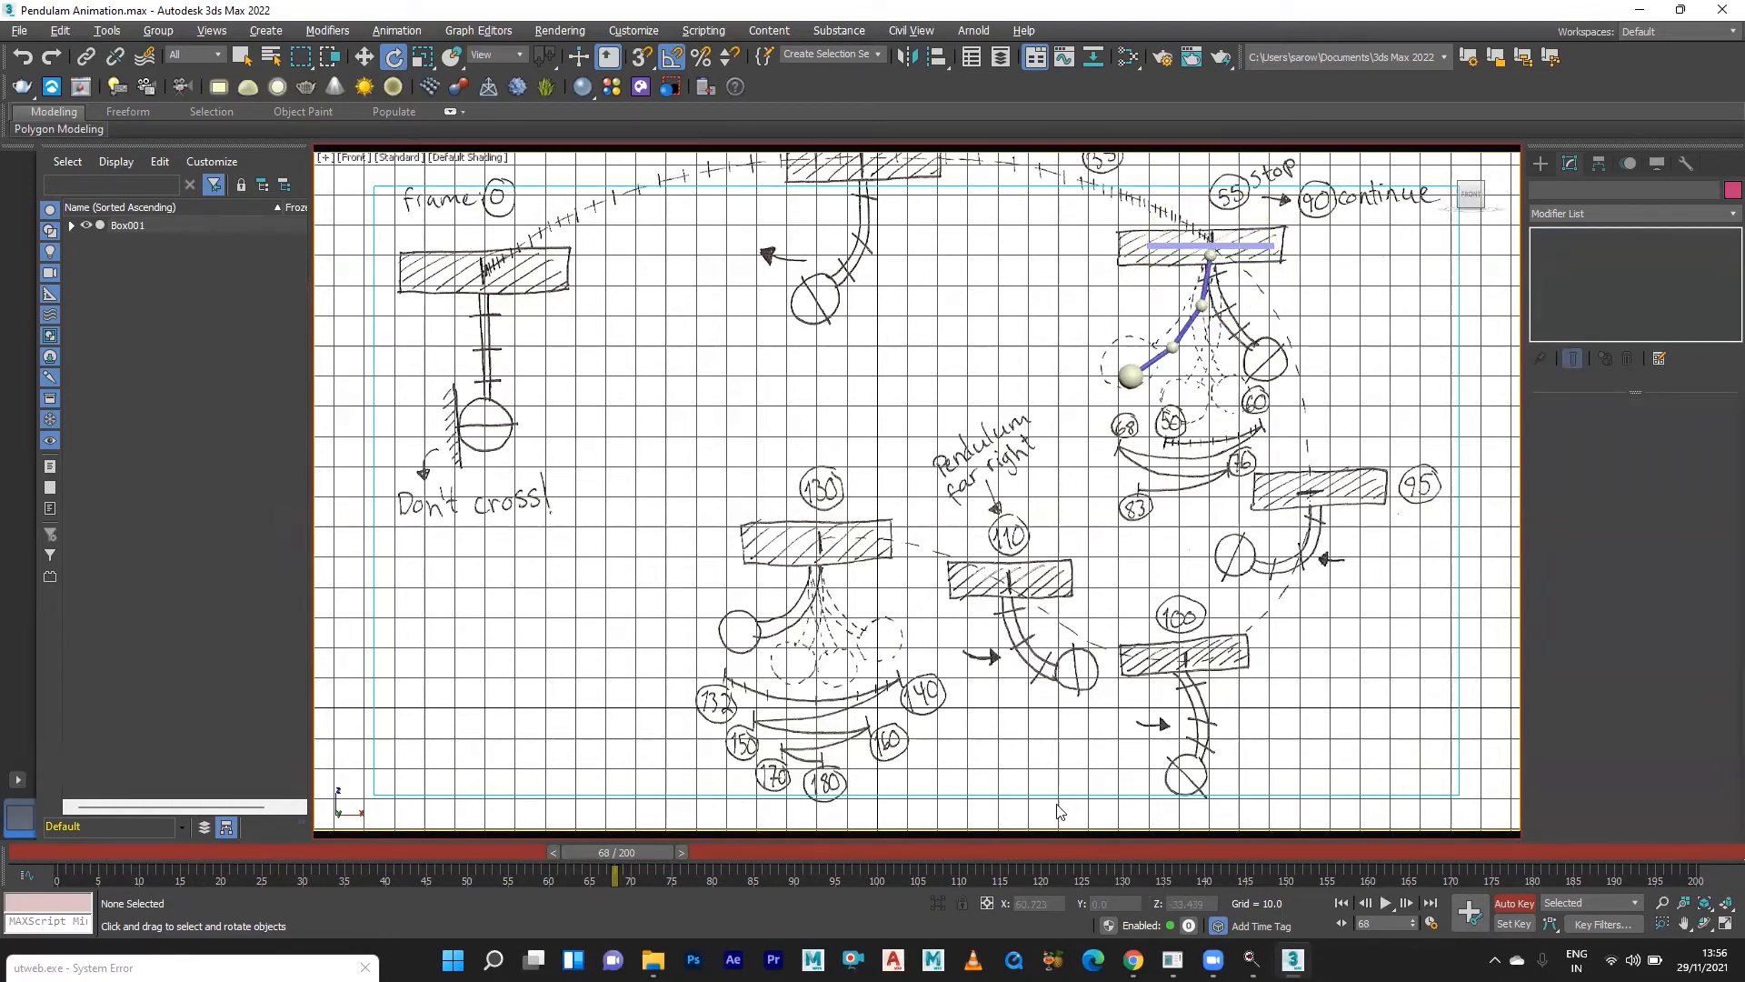
# At frame 76, rotate the top joint sphere back until the arm's upper segment hangs vertically.
pyautogui.moveTo(632, 855); pyautogui.dragTo(698, 871)
pyautogui.press('e')
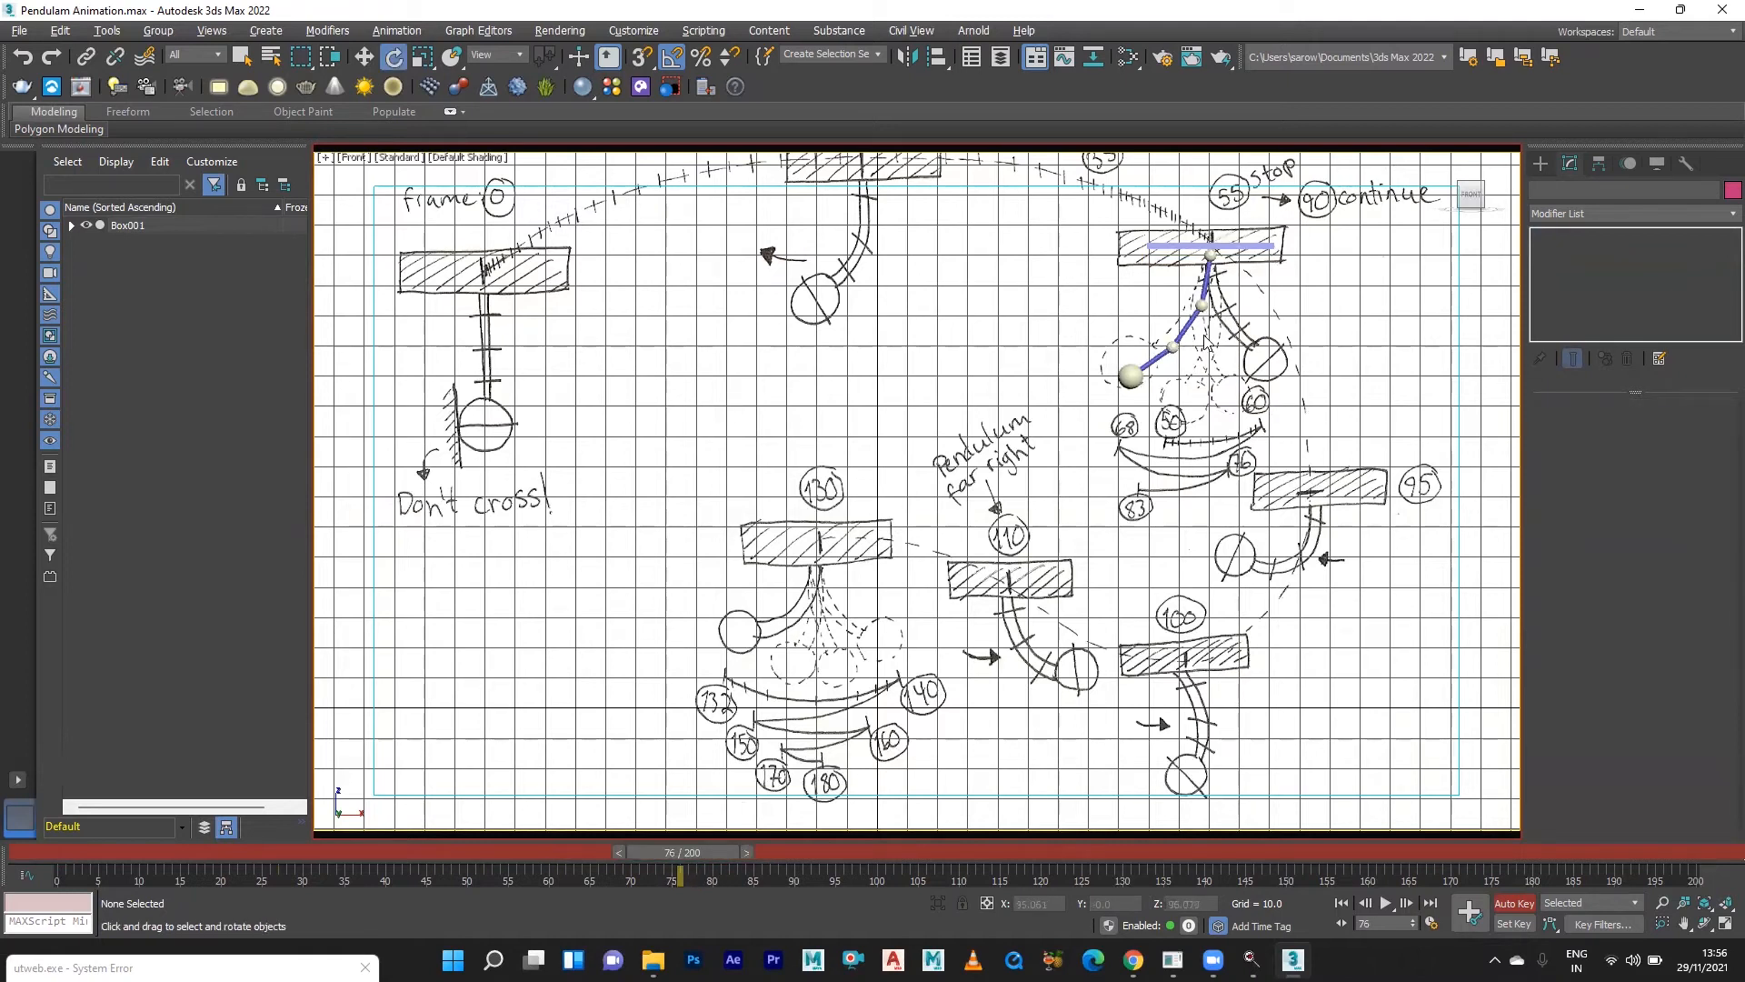
pyautogui.click(1211, 256)
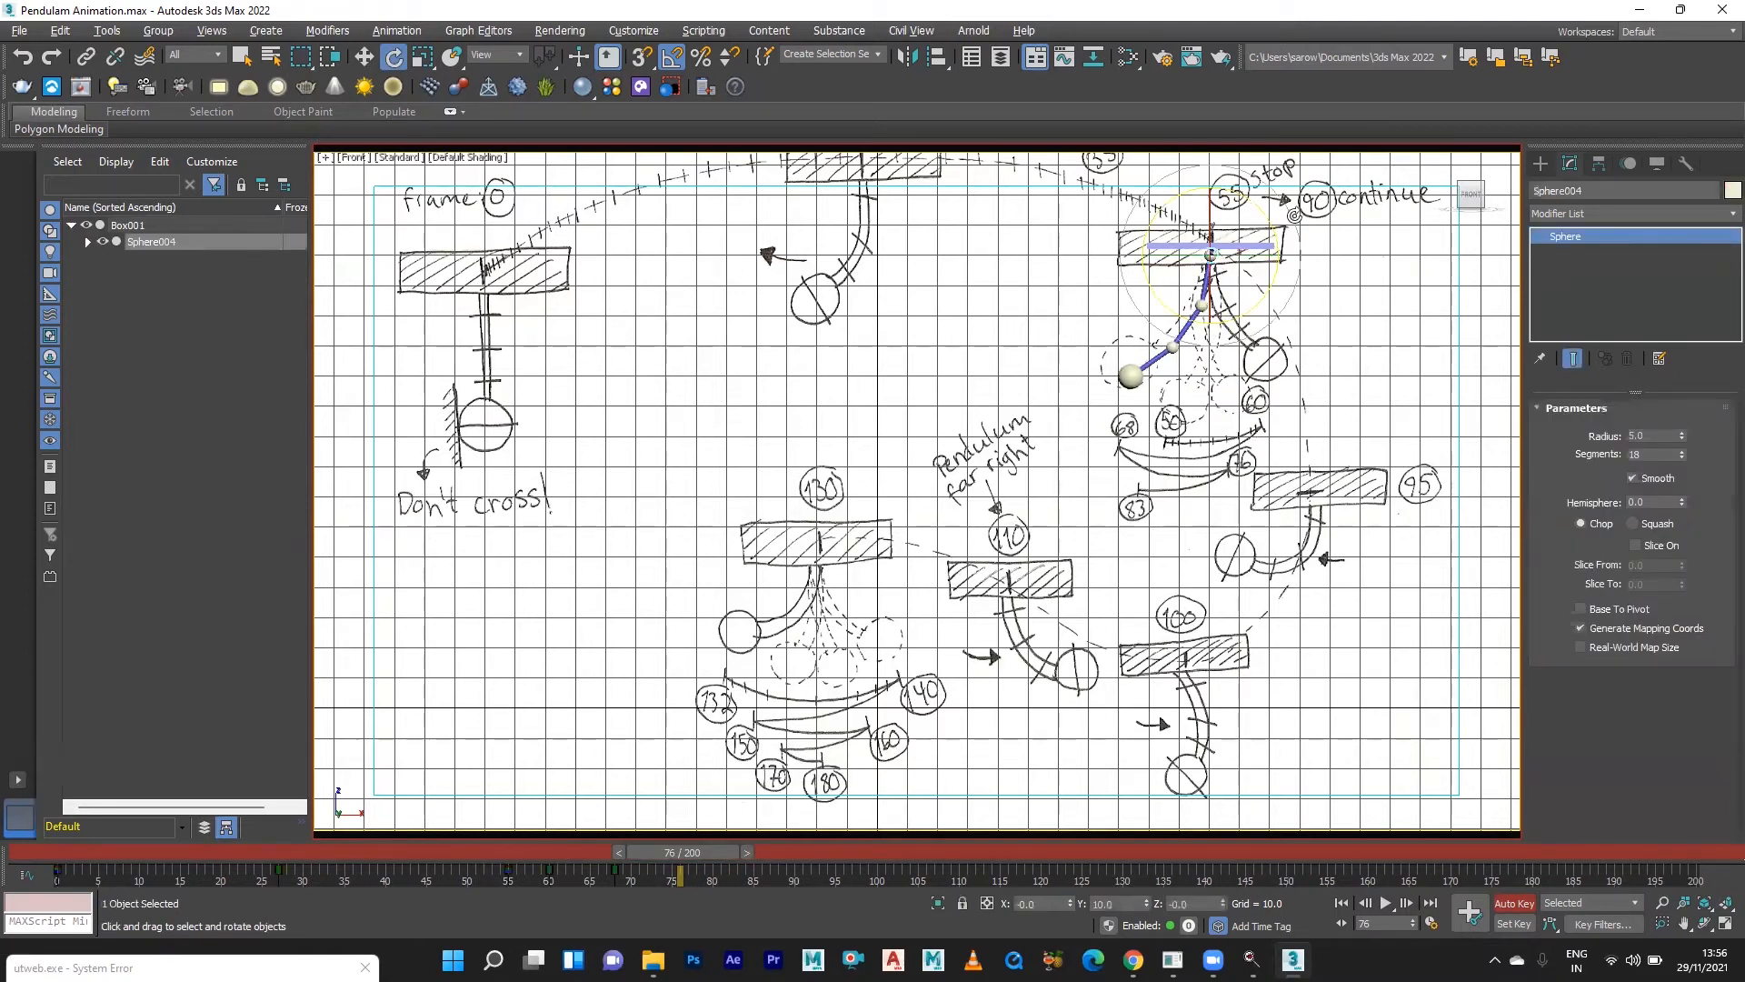
pyautogui.moveTo(1283, 220); pyautogui.dragTo(1263, 260)
pyautogui.click(1326, 353)
# Rotate the middle joint sphere to 0 degrees at frame 76 to line up the arm's two upper segments.
pyautogui.click(1211, 308)
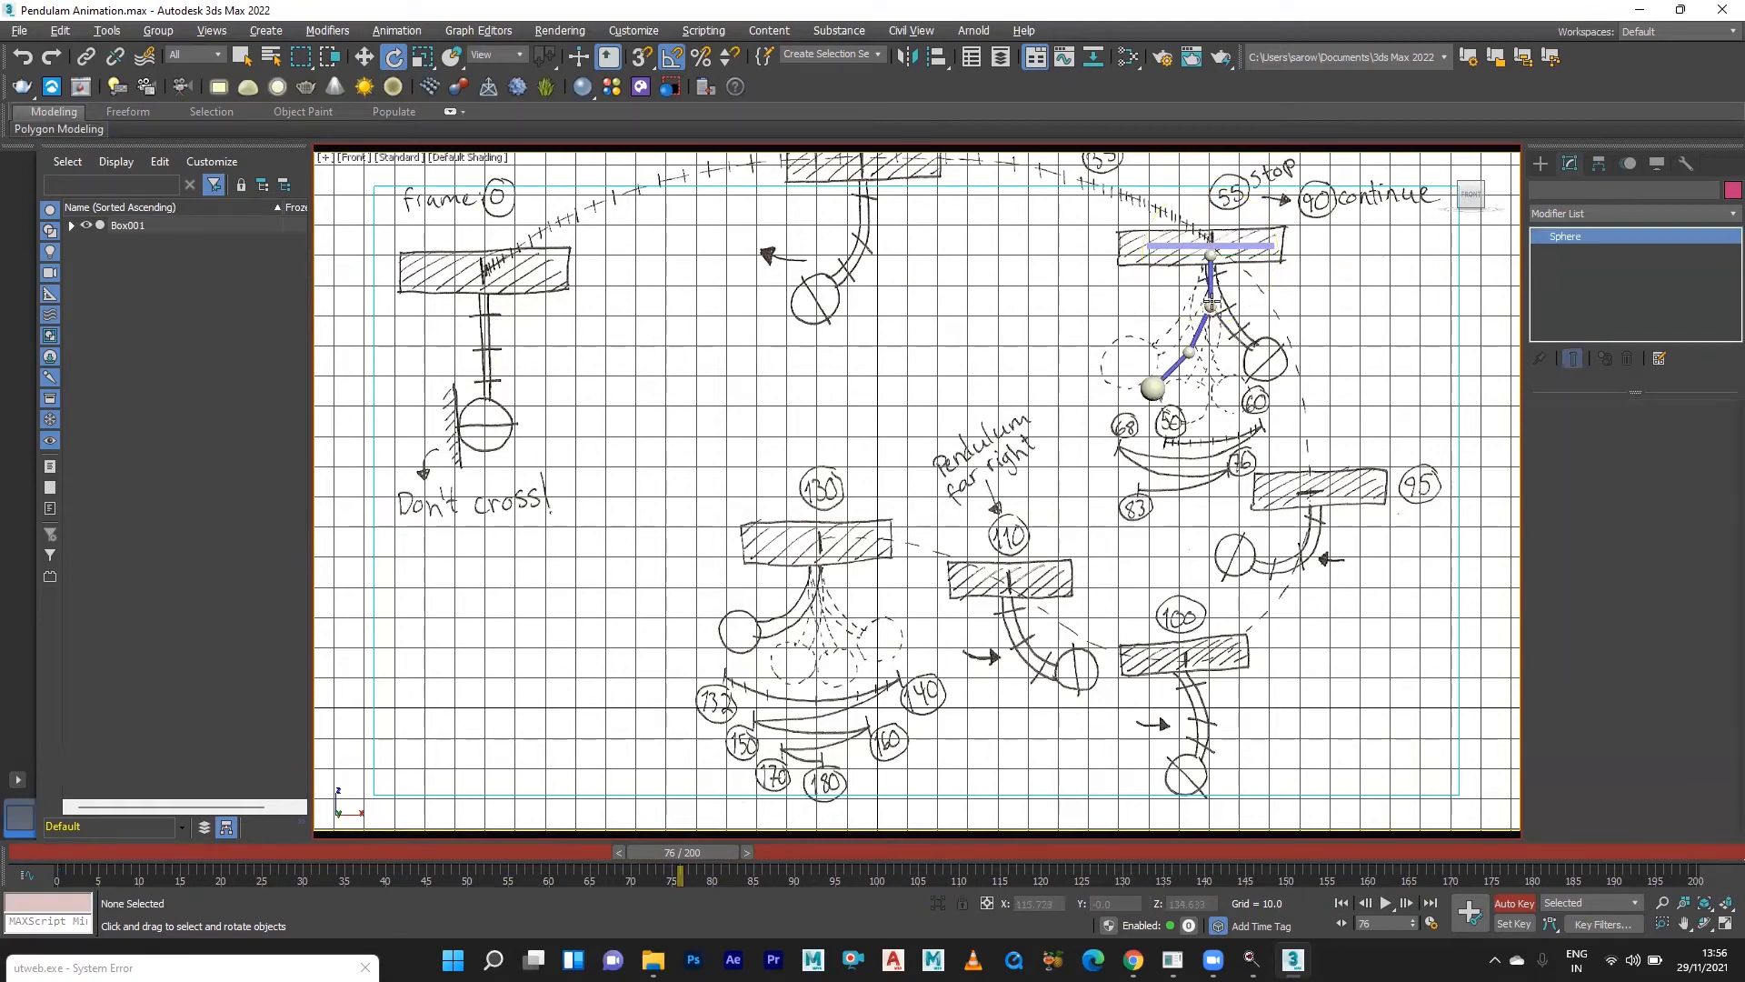
pyautogui.moveTo(1255, 256); pyautogui.dragTo(1234, 241)
pyautogui.click(1314, 467)
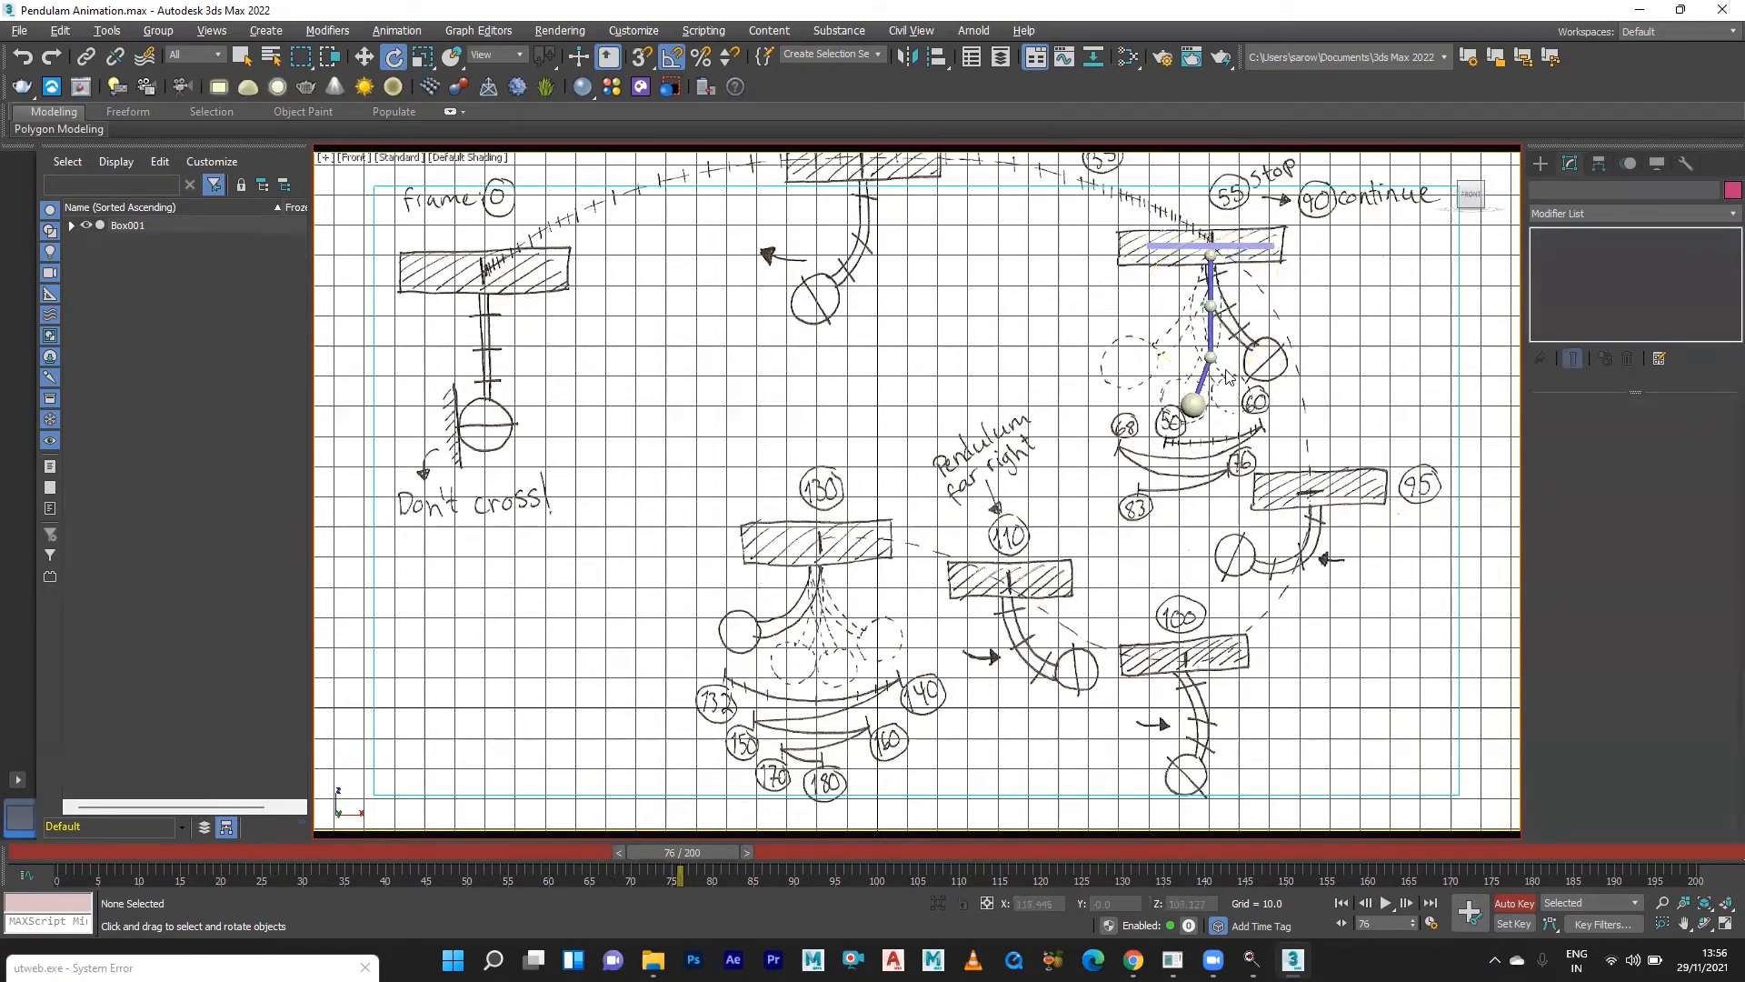
# Rotate the lowest joint sphere to -15 degrees on Y at frame 76 so the ball swings right.
pyautogui.click(1207, 362)
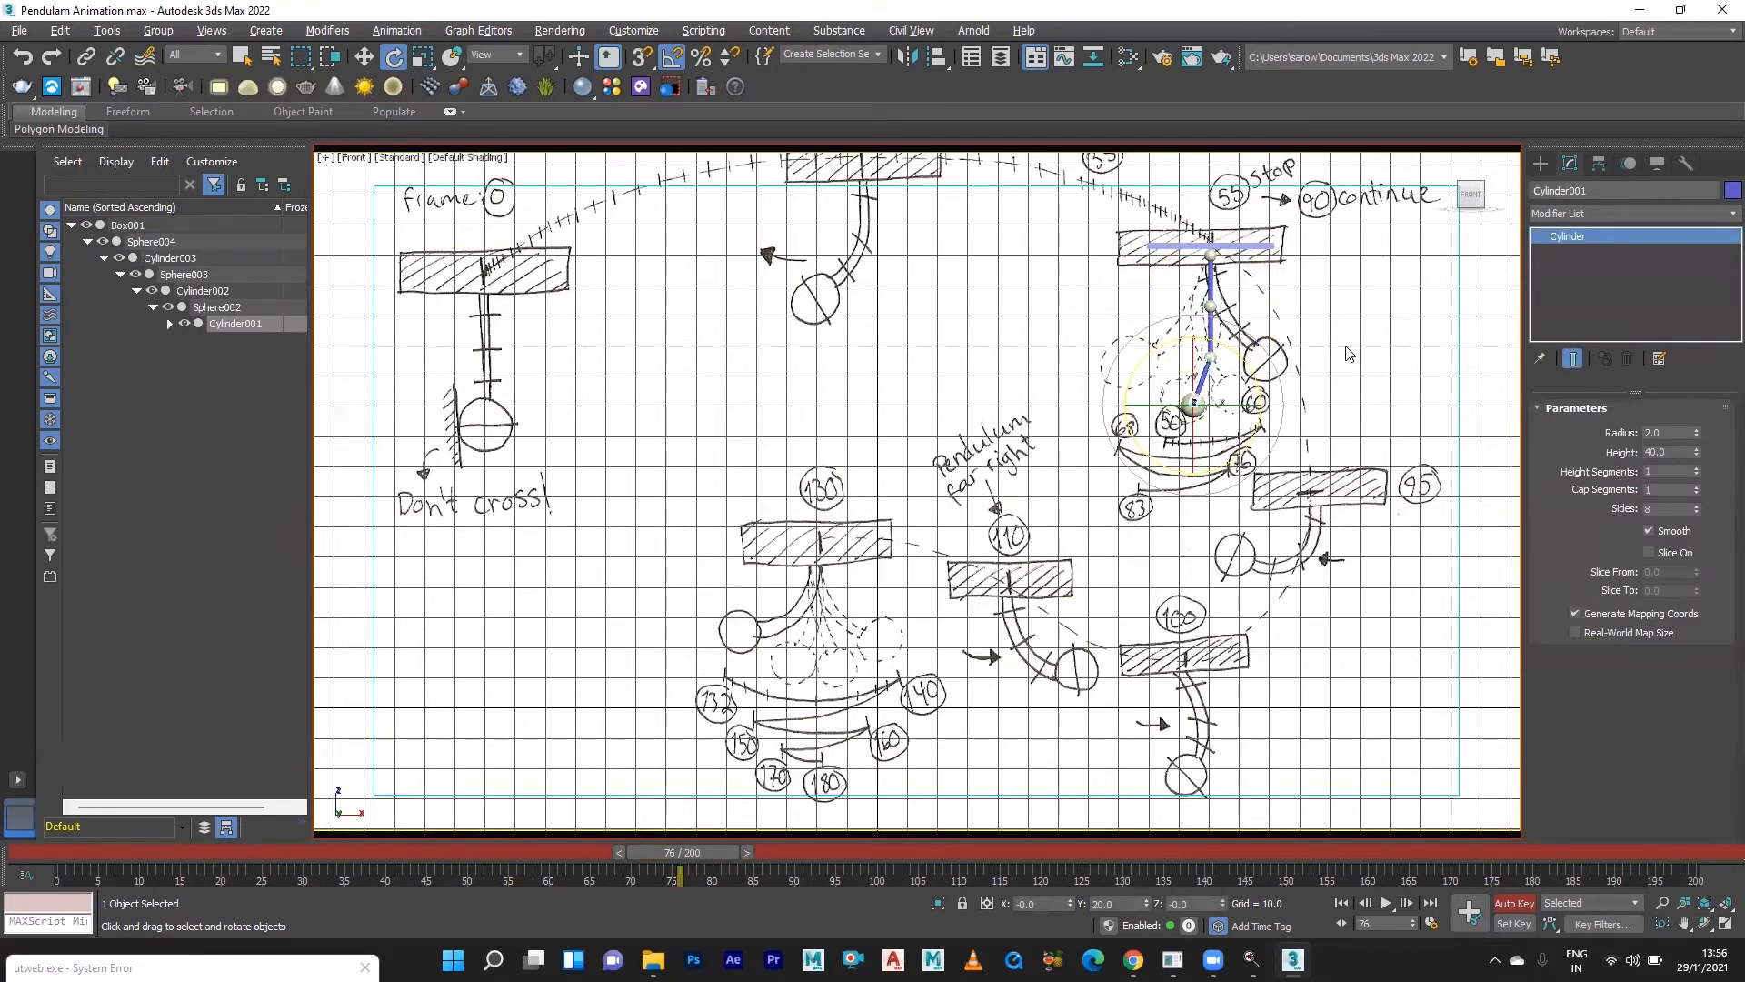
pyautogui.click(1351, 354)
pyautogui.click(1214, 355)
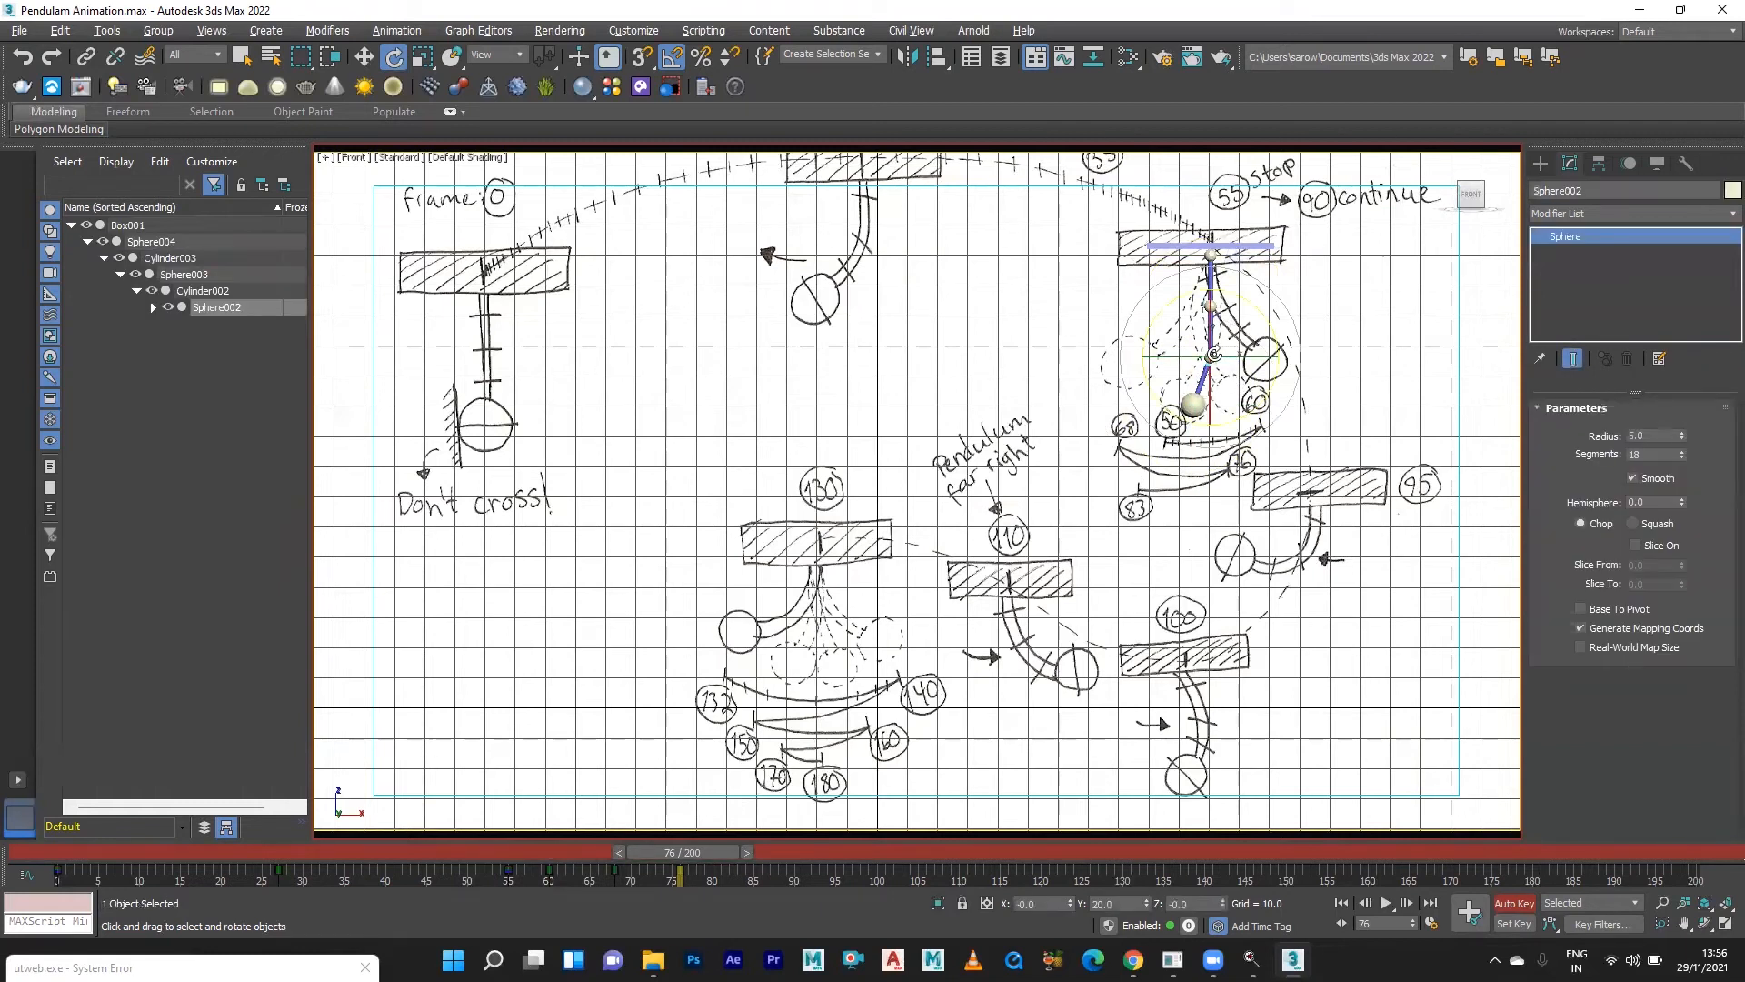
pyautogui.moveTo(1265, 319); pyautogui.dragTo(1234, 306)
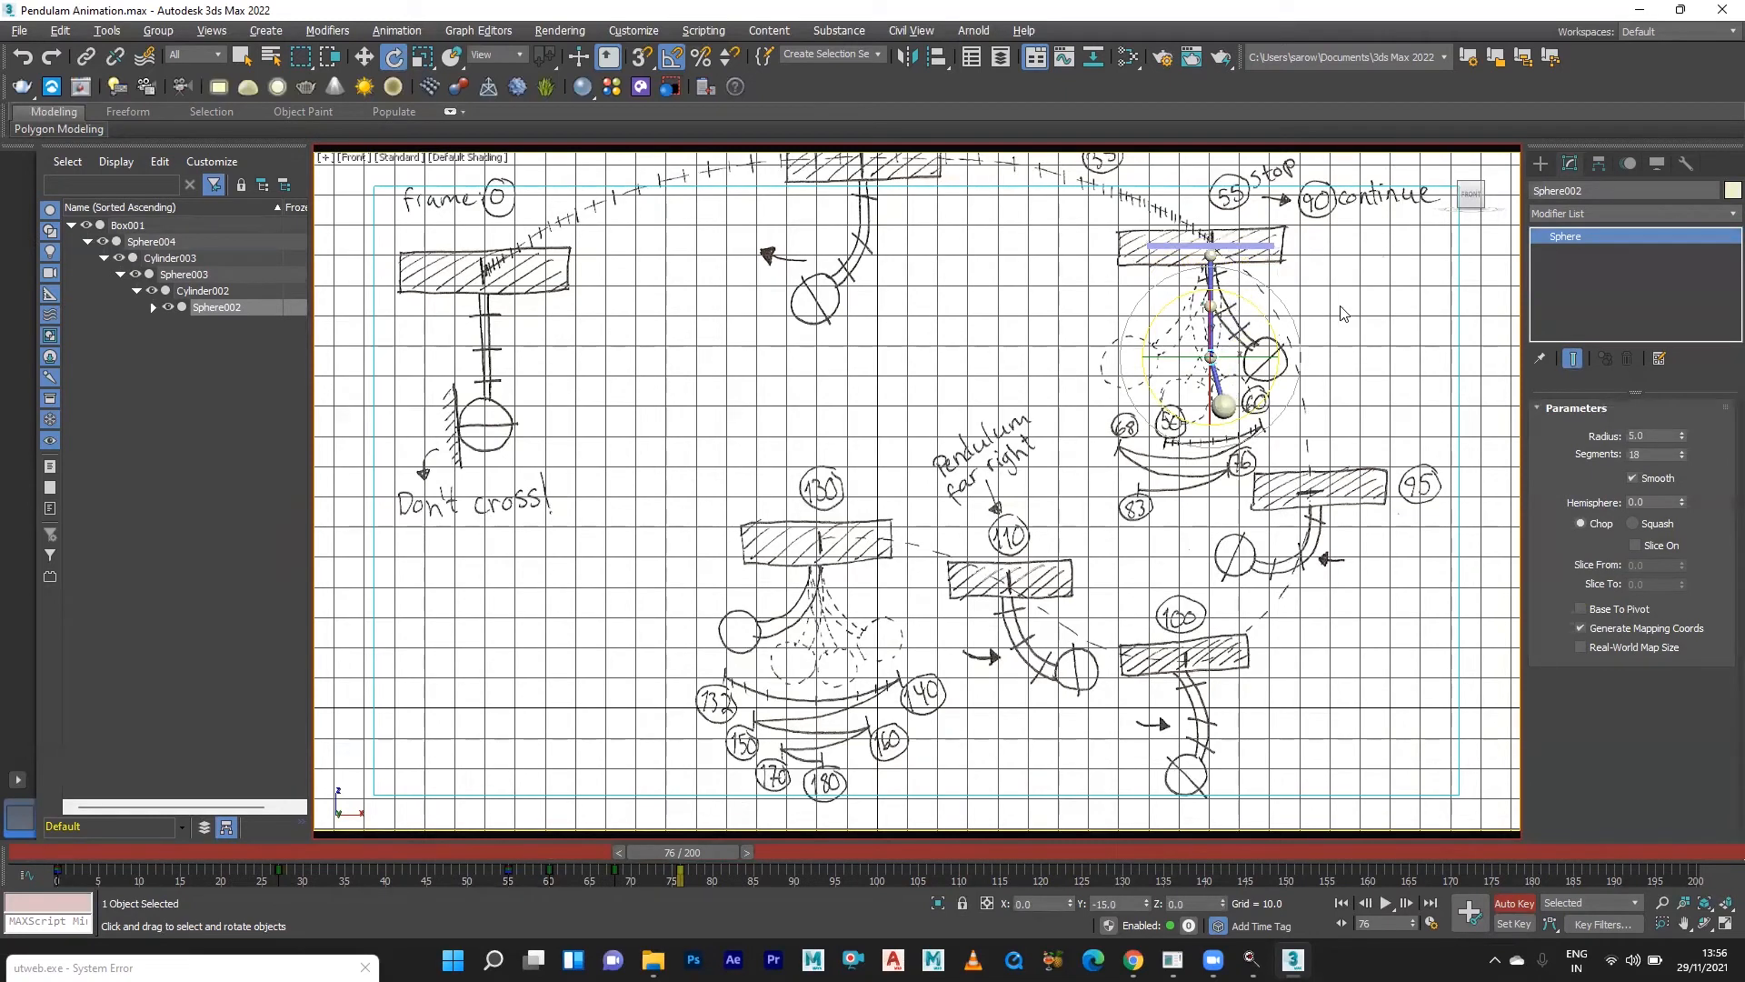
pyautogui.click(1339, 313)
# Adjust the middle joint sphere to -5 degrees on Y at frame 76 for a slight rightward bend.
pyautogui.click(1212, 308)
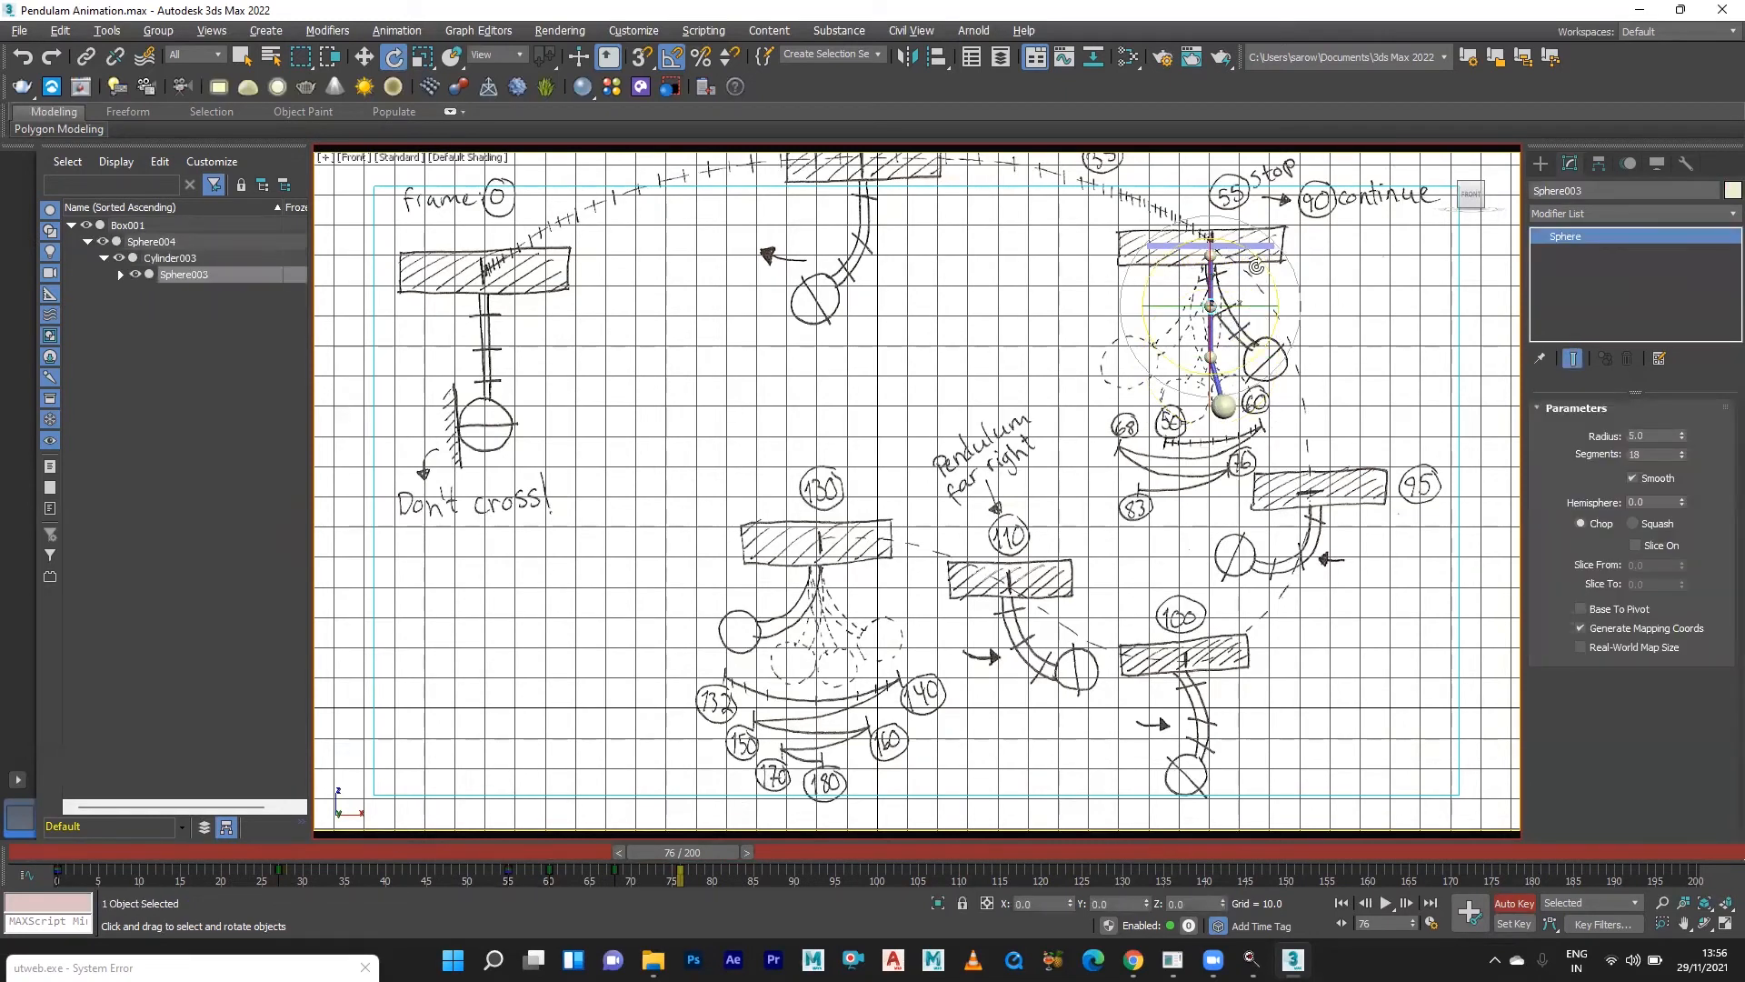
pyautogui.moveTo(1258, 260); pyautogui.dragTo(1253, 260)
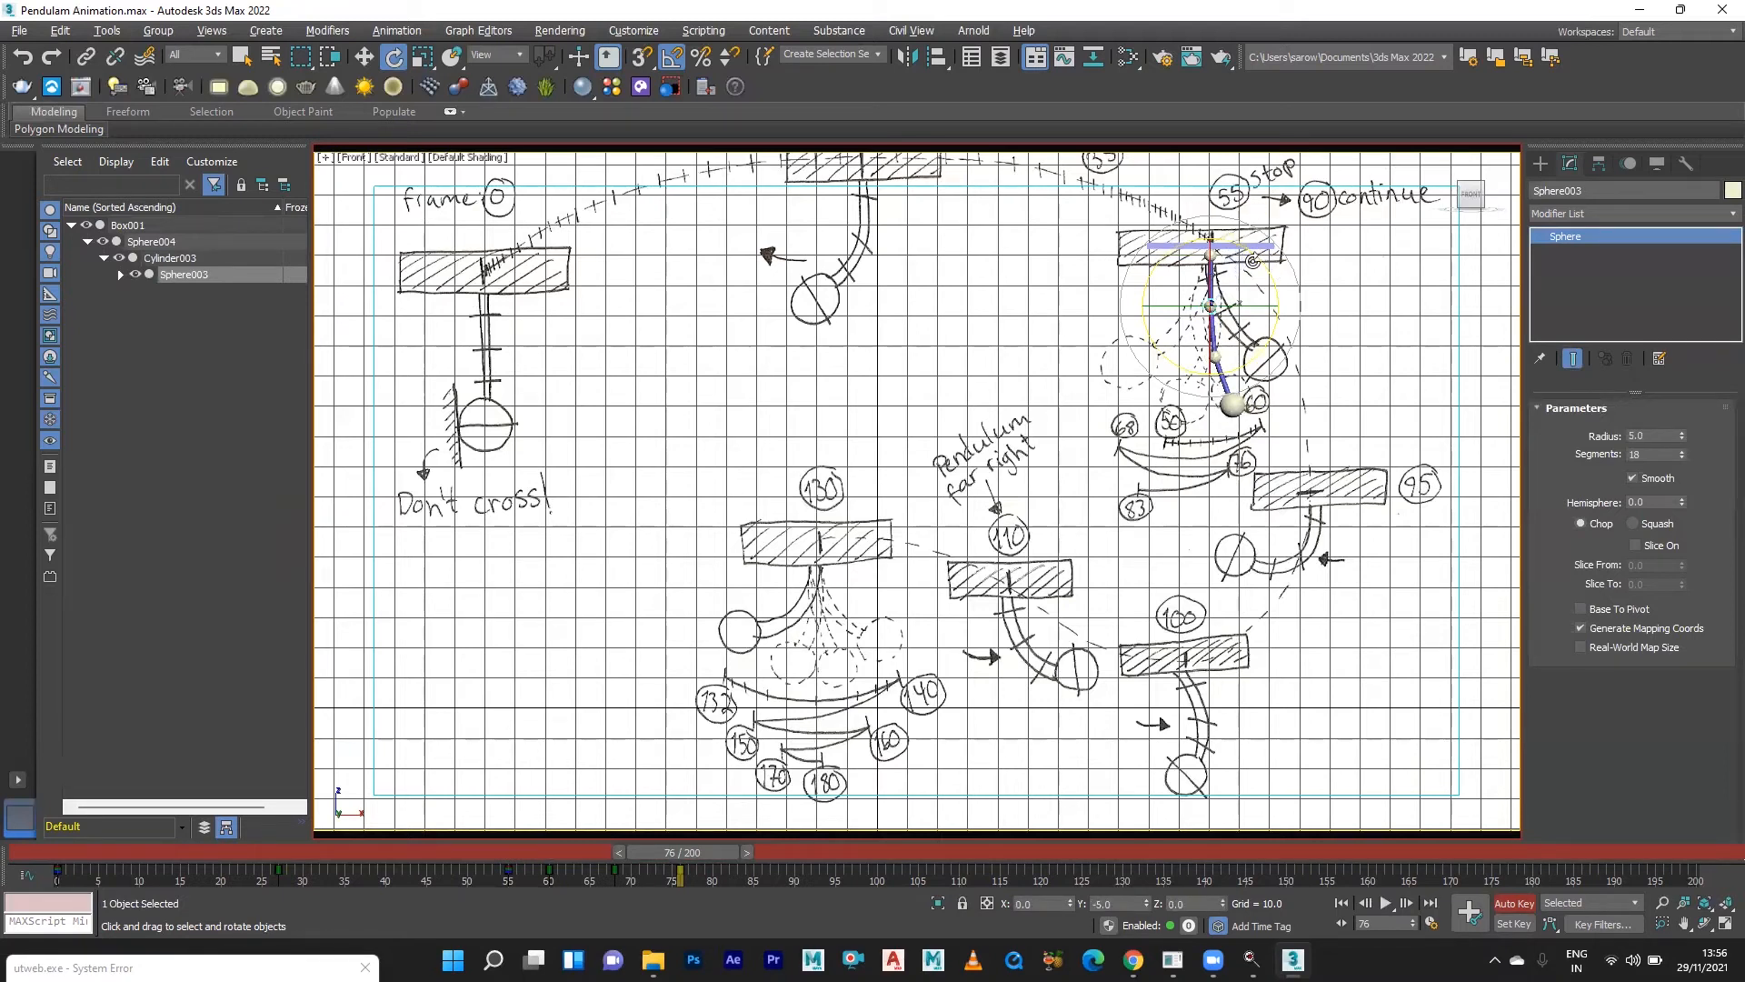
pyautogui.click(1408, 401)
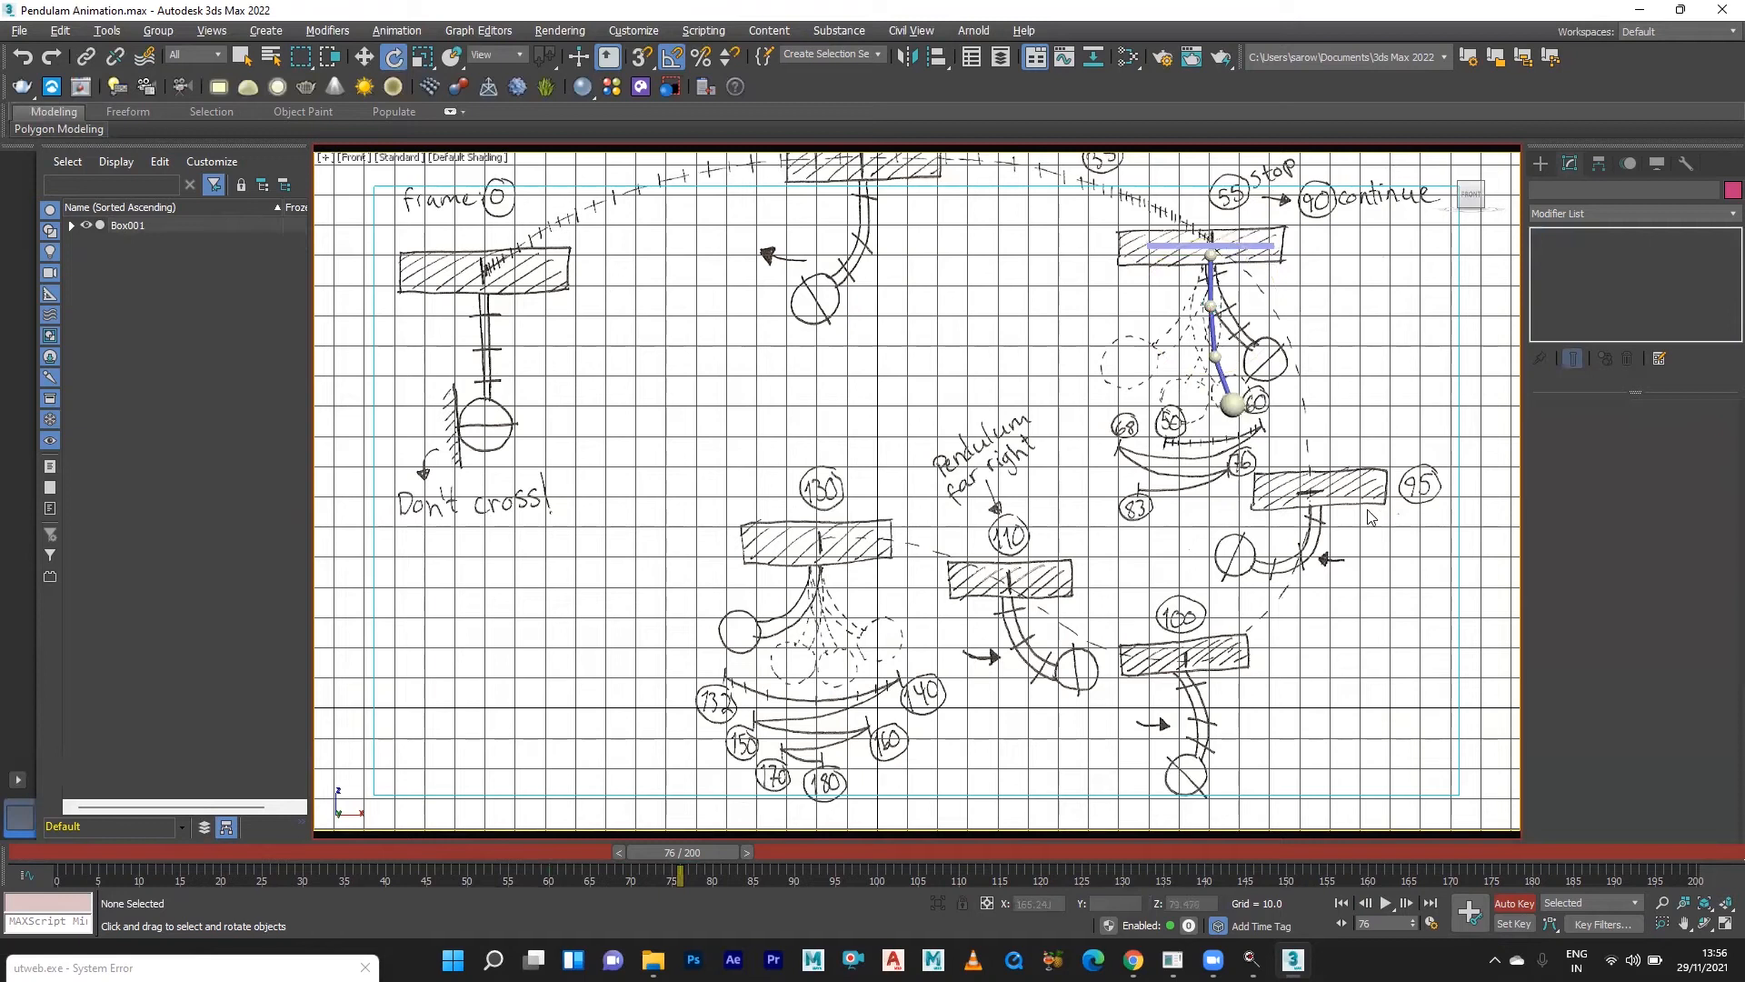
# At frame 83, rotate the middle joint sphere so the segment below it tilts slightly left.
pyautogui.moveTo(671, 850); pyautogui.dragTo(734, 851)
pyautogui.press('e')
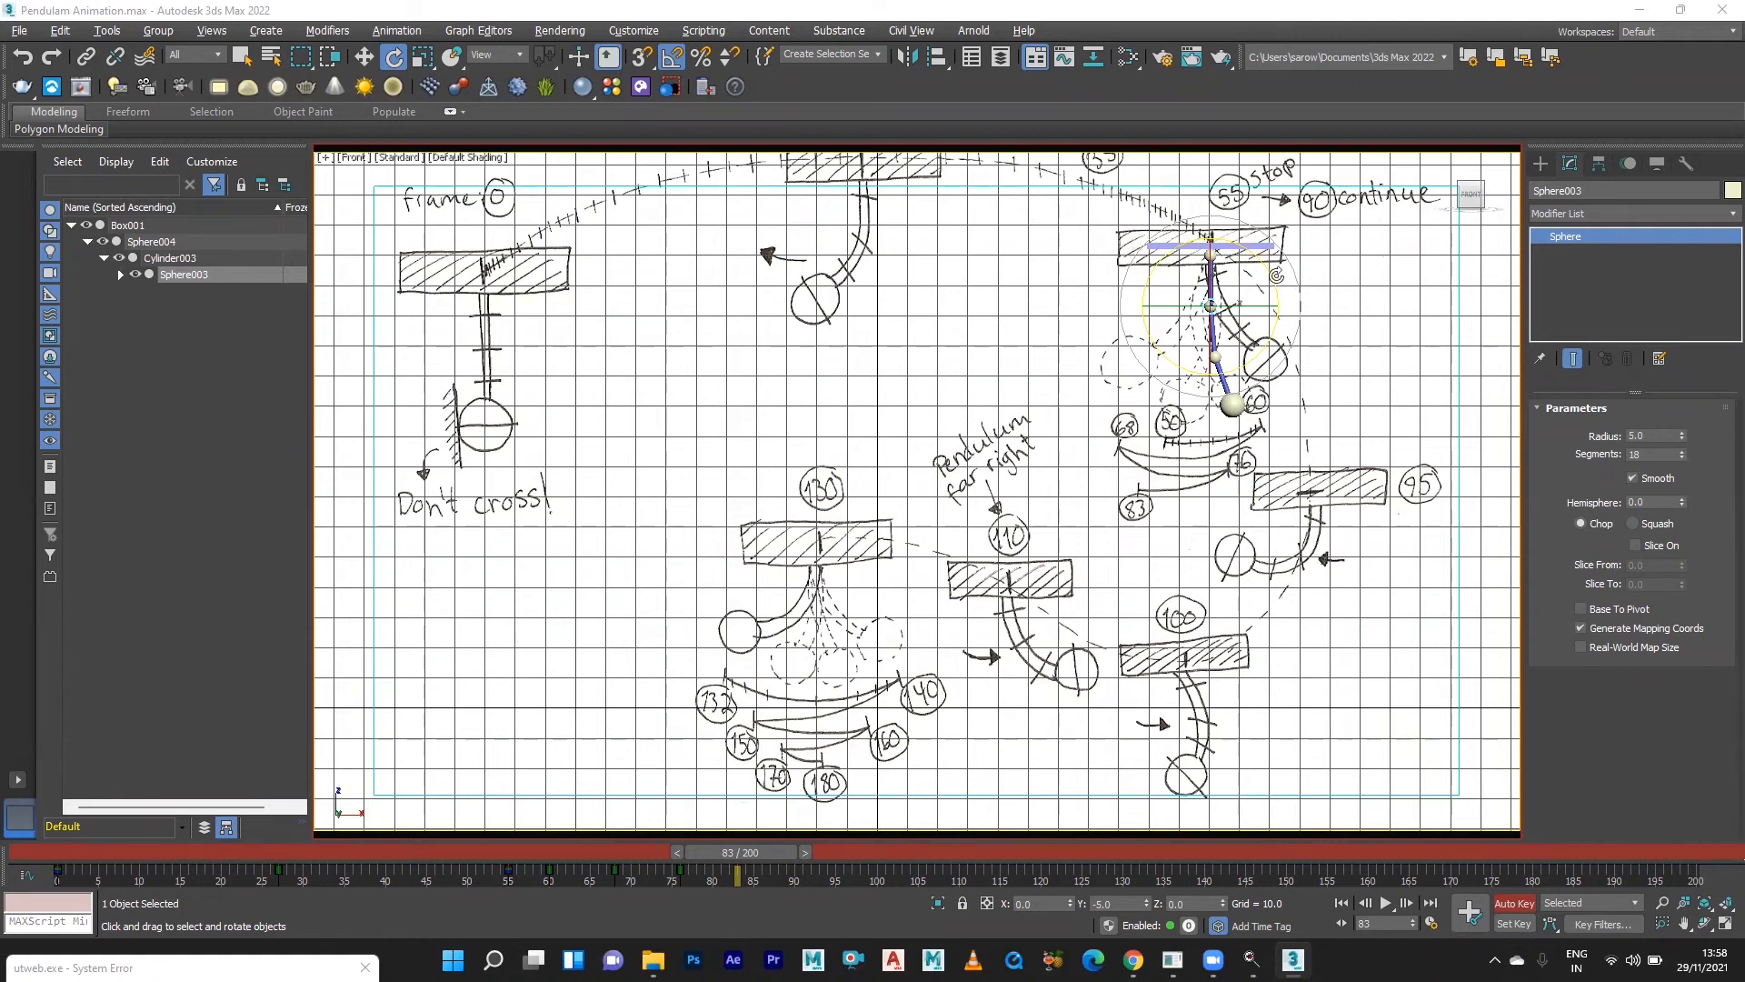
pyautogui.moveTo(1272, 274); pyautogui.dragTo(1268, 282)
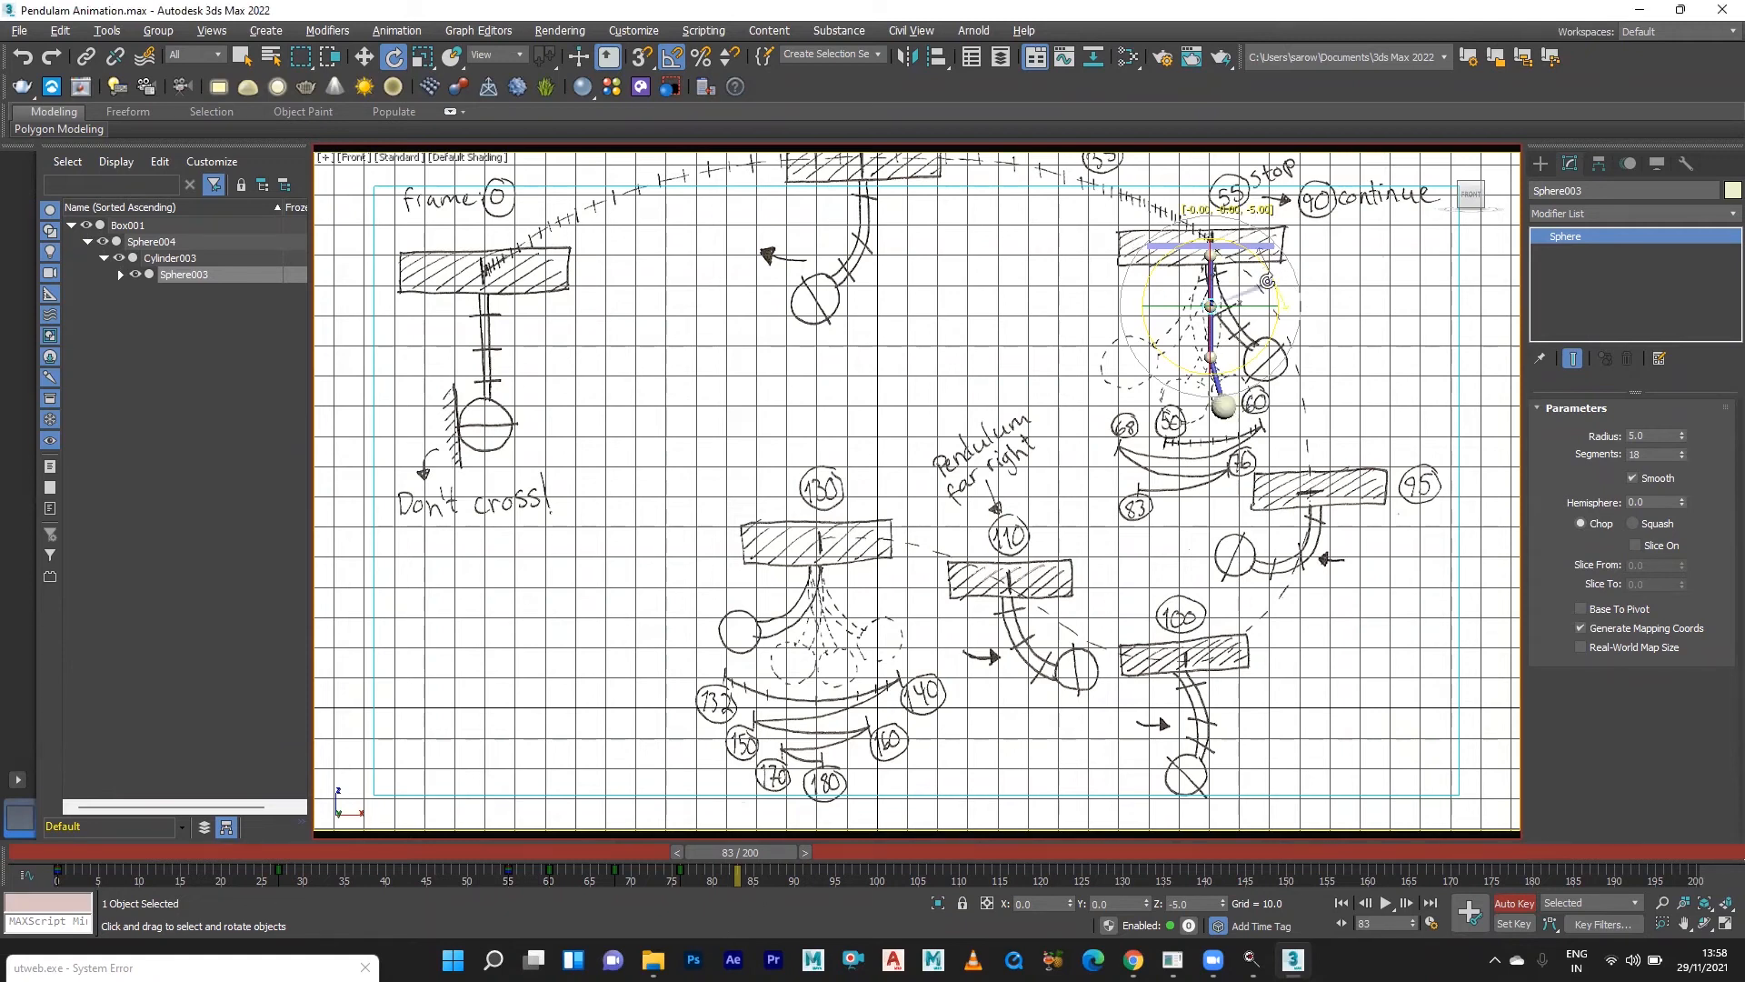
pyautogui.click(1228, 381)
# Rotate the lowest joint sphere at frame 83 so the last segment and ball swing left.
pyautogui.click(1208, 357)
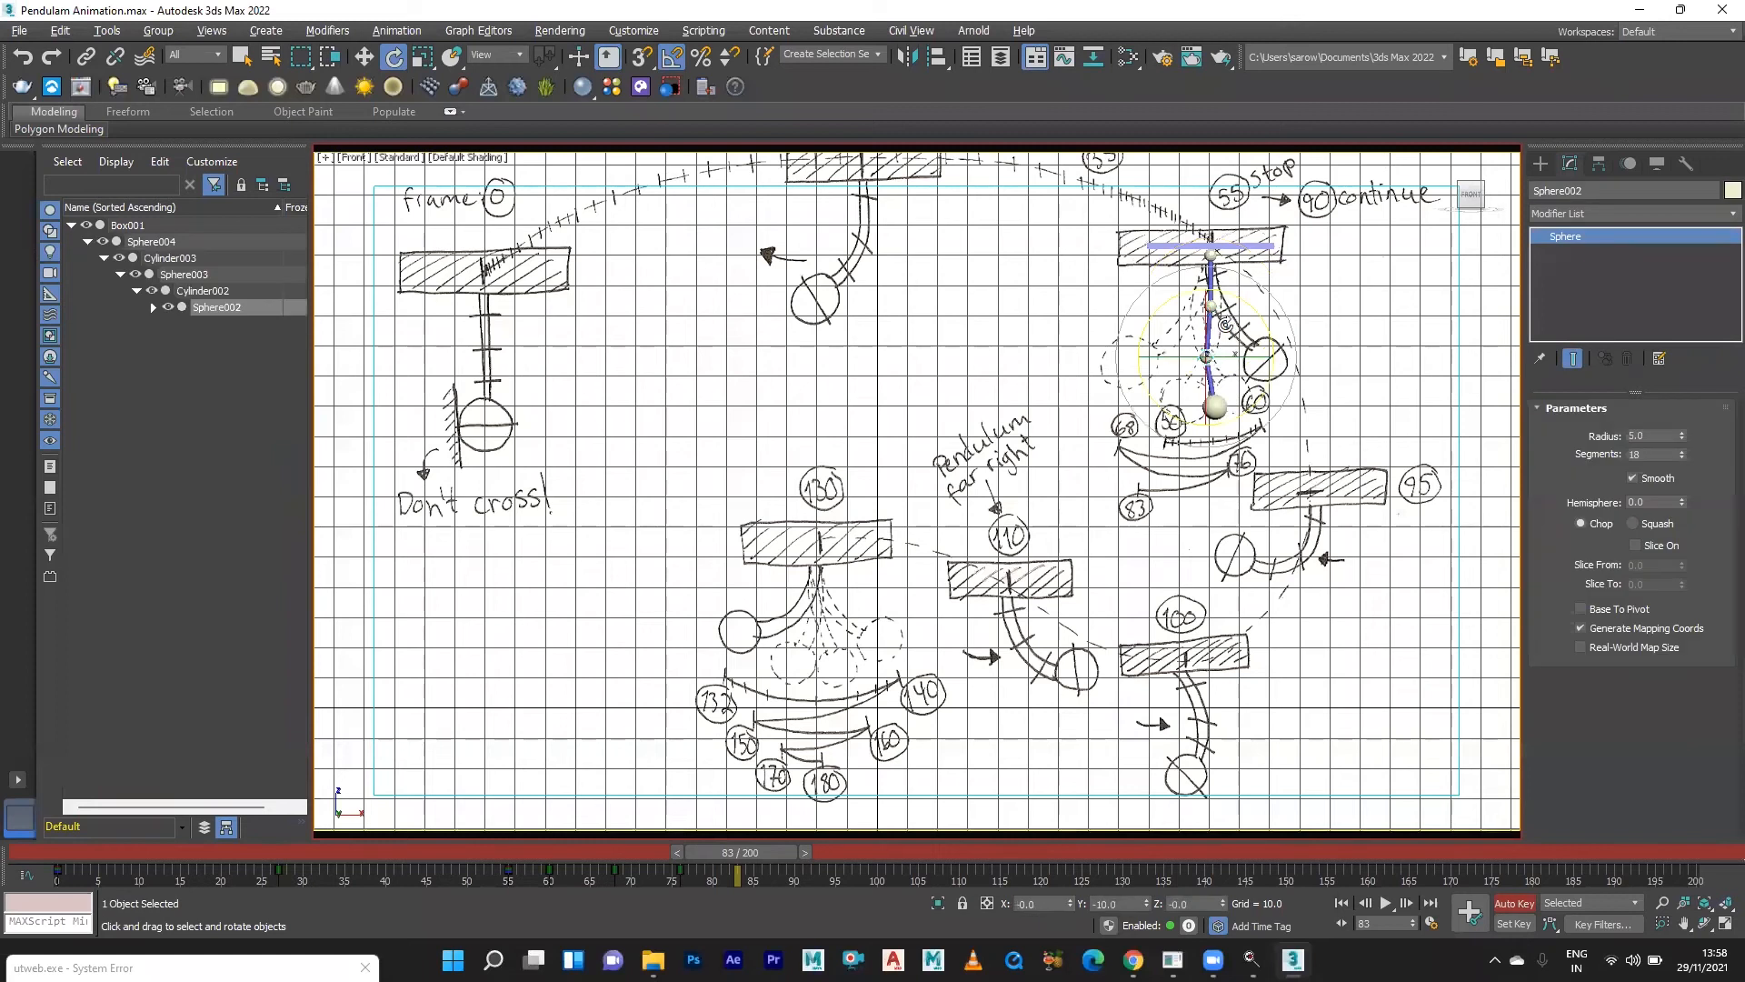
pyautogui.moveTo(1269, 325); pyautogui.dragTo(1295, 342)
pyautogui.click(1408, 334)
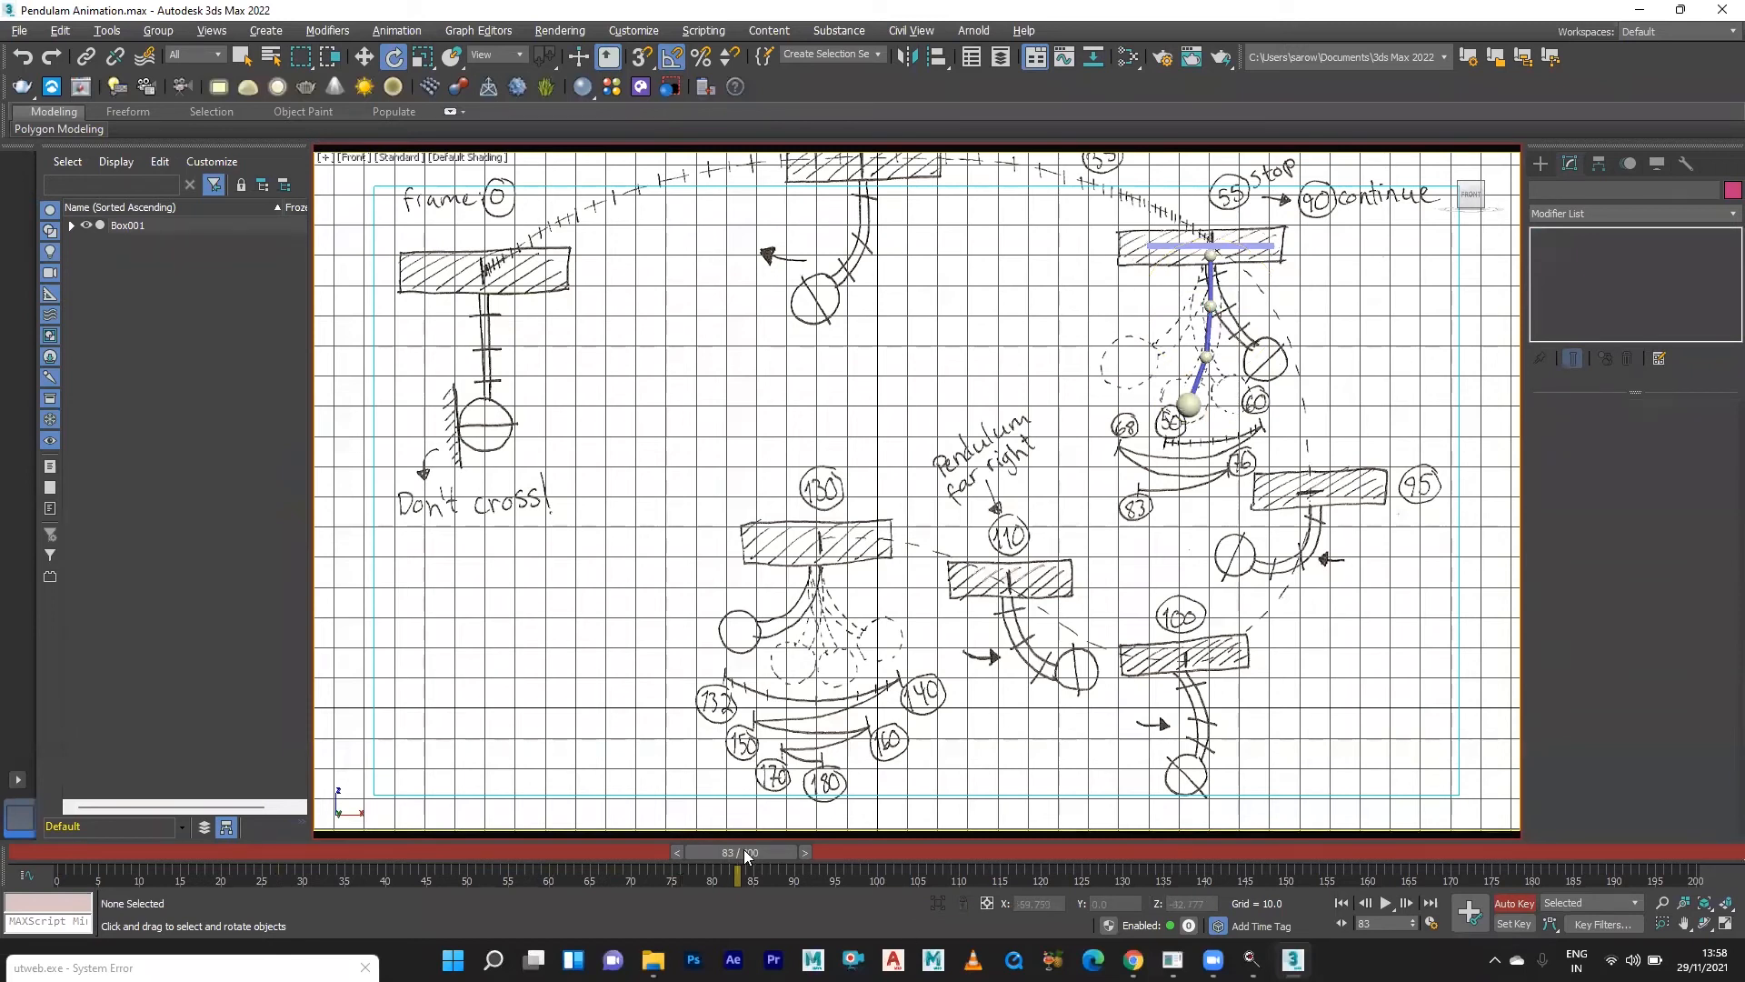
# At frame 95, rotate the top joint sphere to 10 degrees on Y so the first segment tilts slightly left.
pyautogui.moveTo(742, 854); pyautogui.dragTo(836, 857)
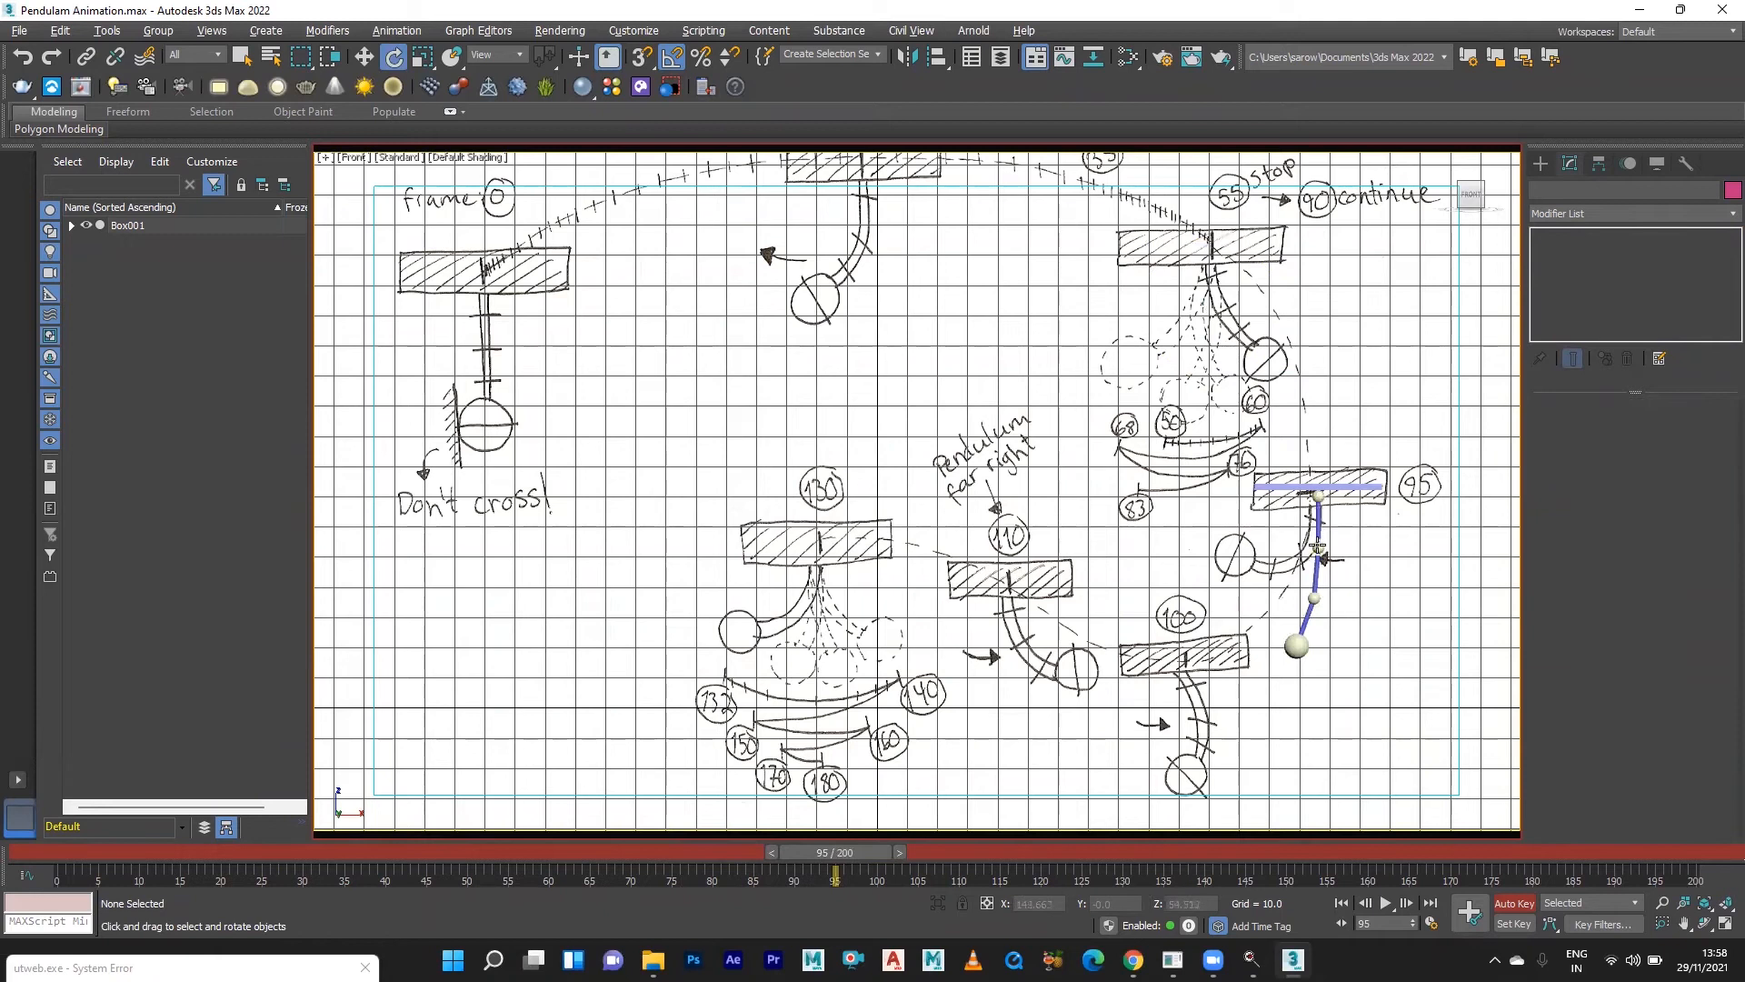
pyautogui.click(1318, 497)
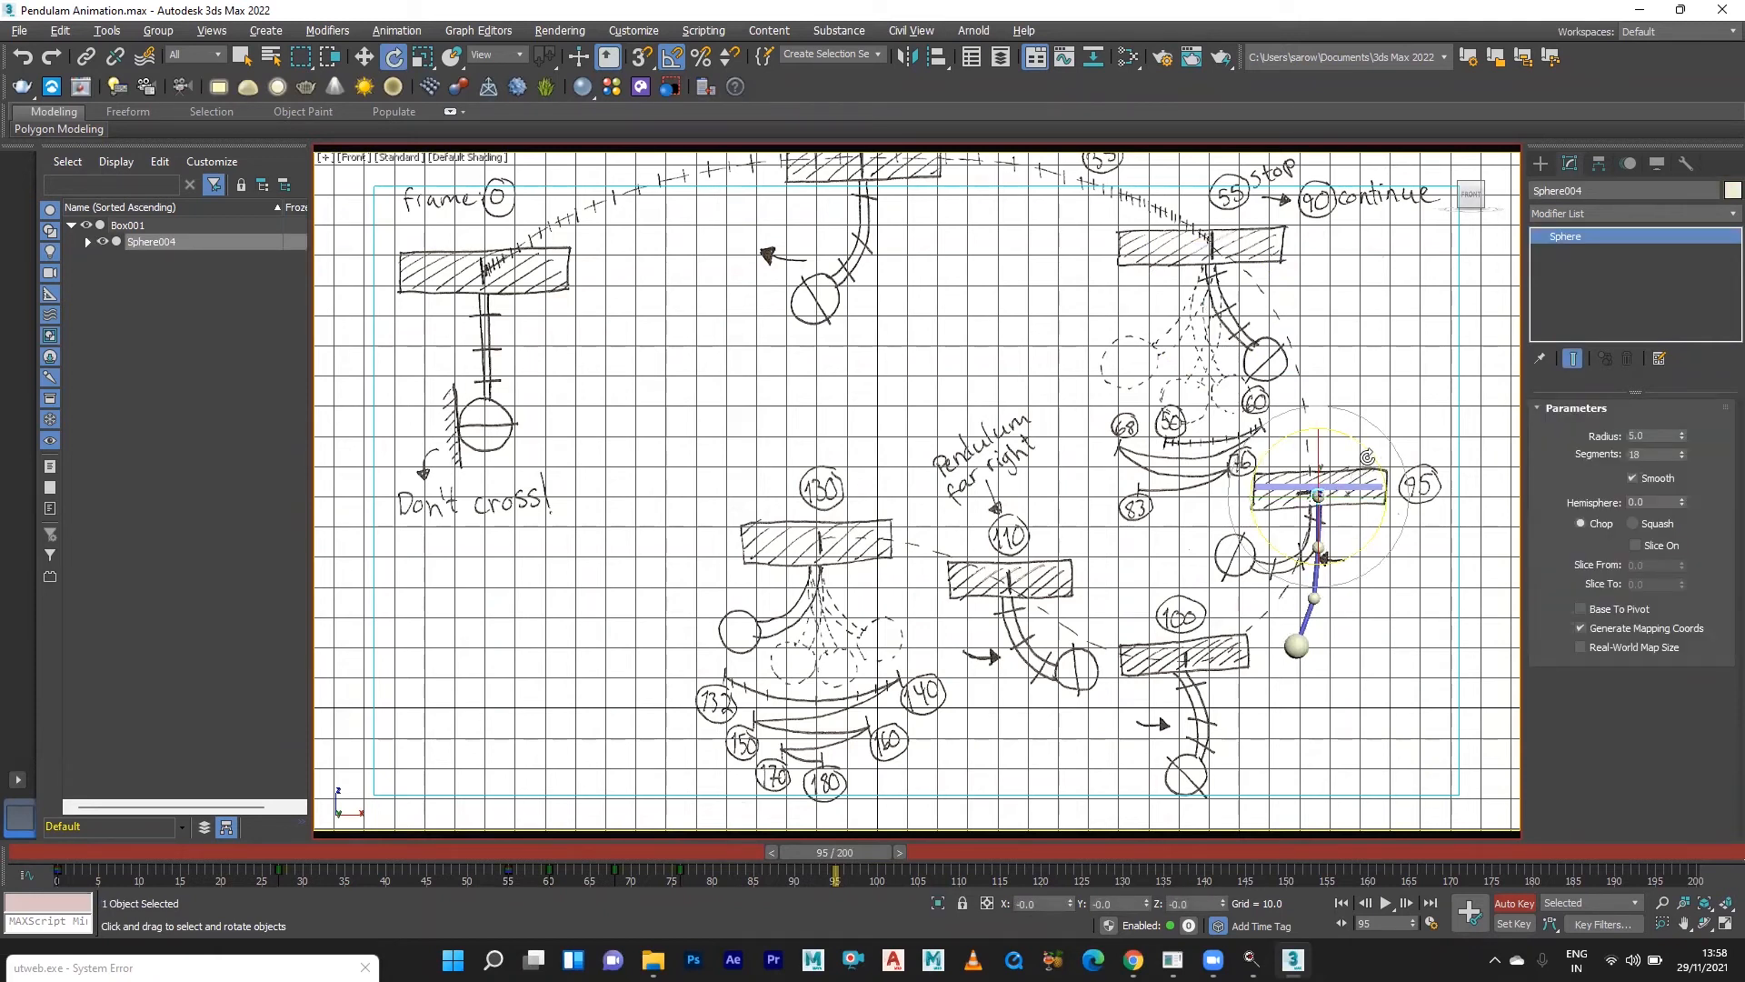
pyautogui.moveTo(1369, 452); pyautogui.dragTo(1381, 556)
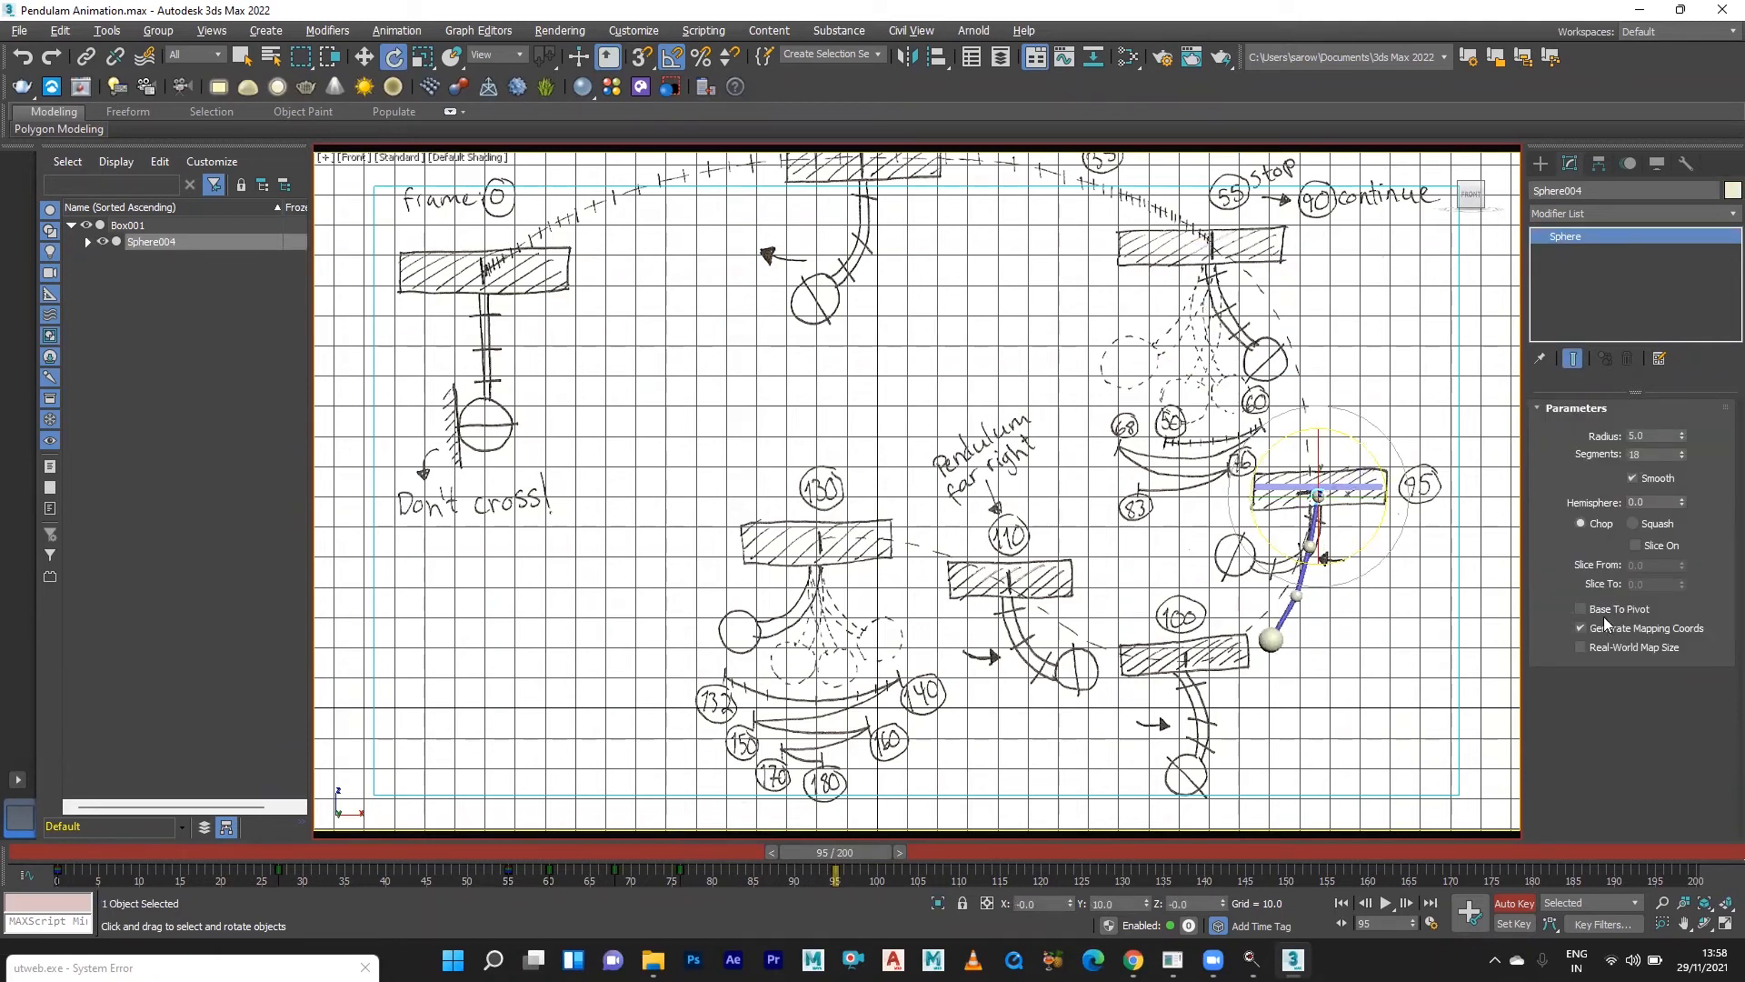
pyautogui.click(1449, 599)
# At frame 95, rotate the middle joint sphere 45 degrees clockwise and the lowest joint sphere clockwise so the arm curls up to the left.
pyautogui.click(1309, 546)
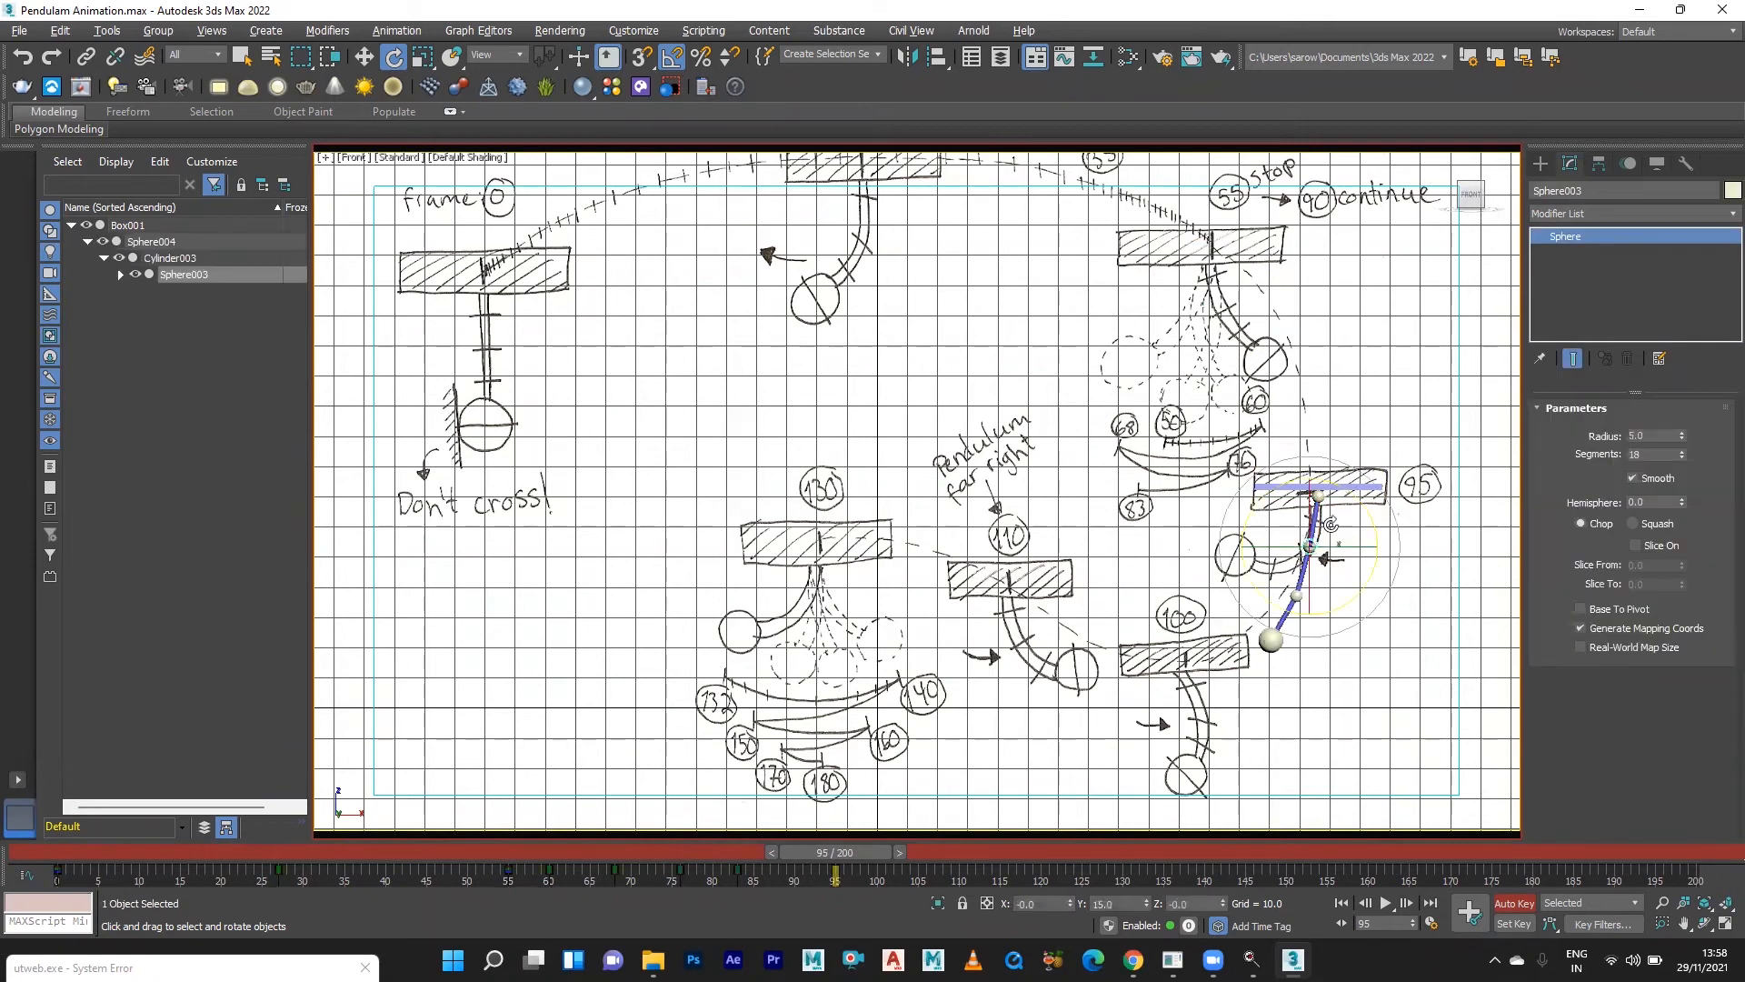
pyautogui.moveTo(1356, 506); pyautogui.dragTo(1368, 551)
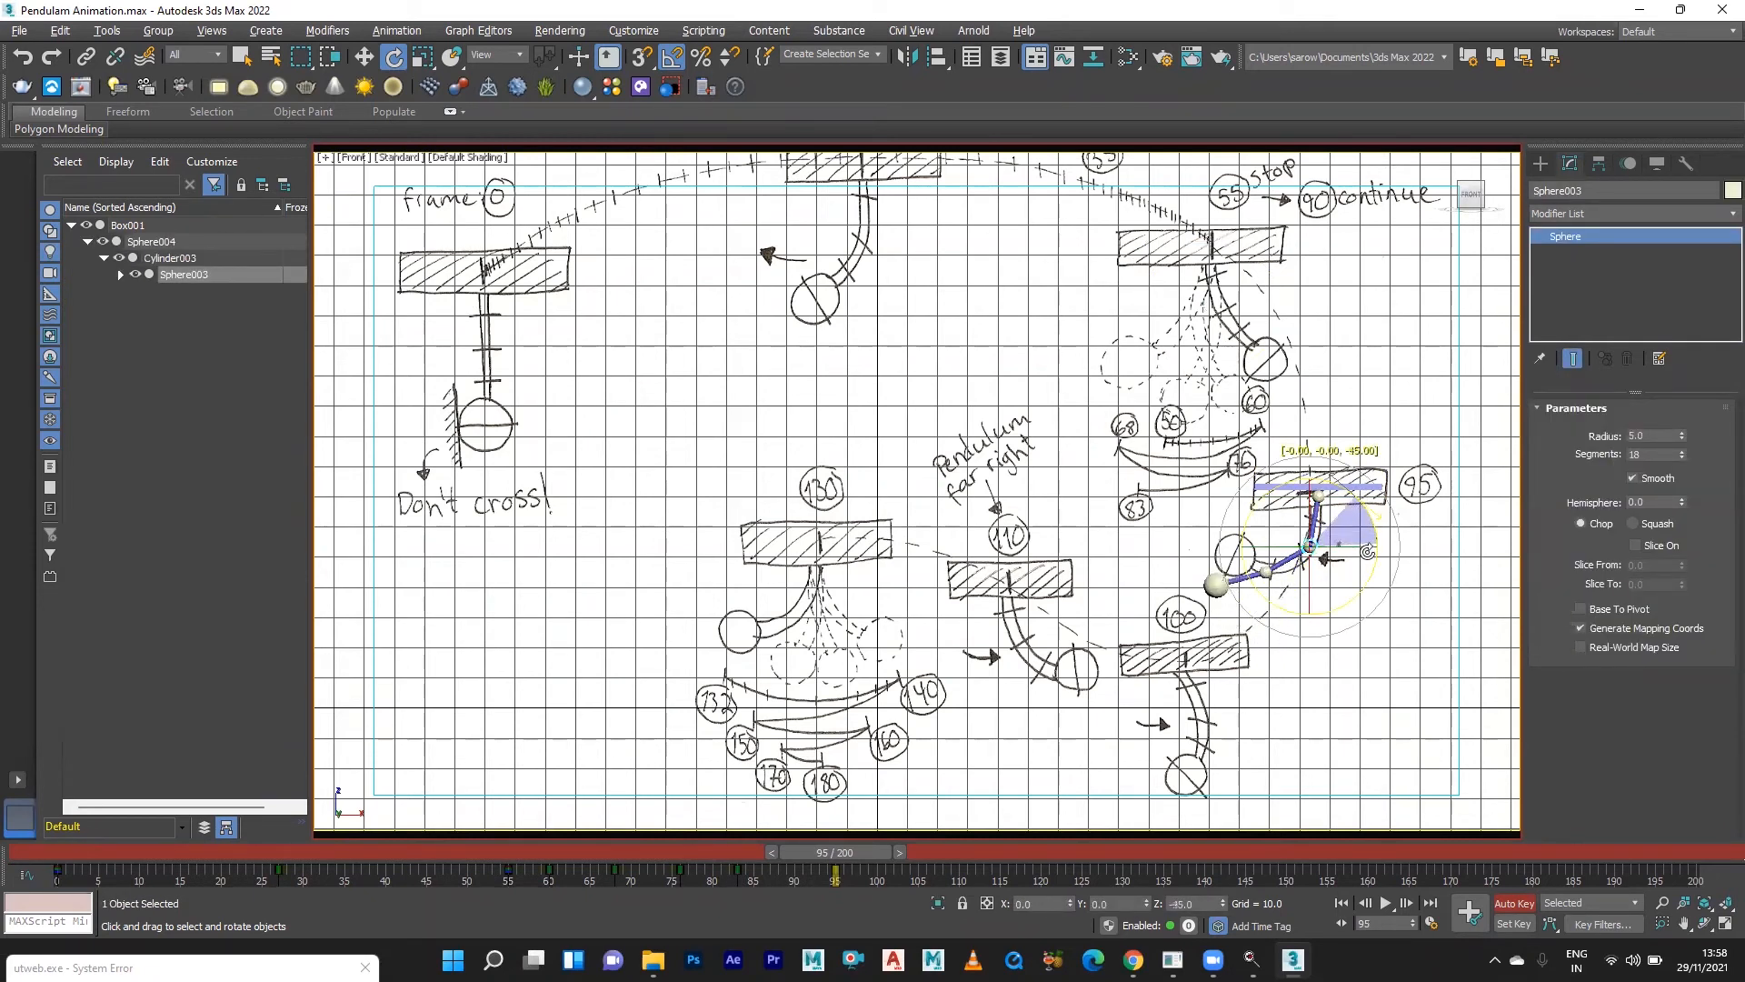
pyautogui.click(1390, 695)
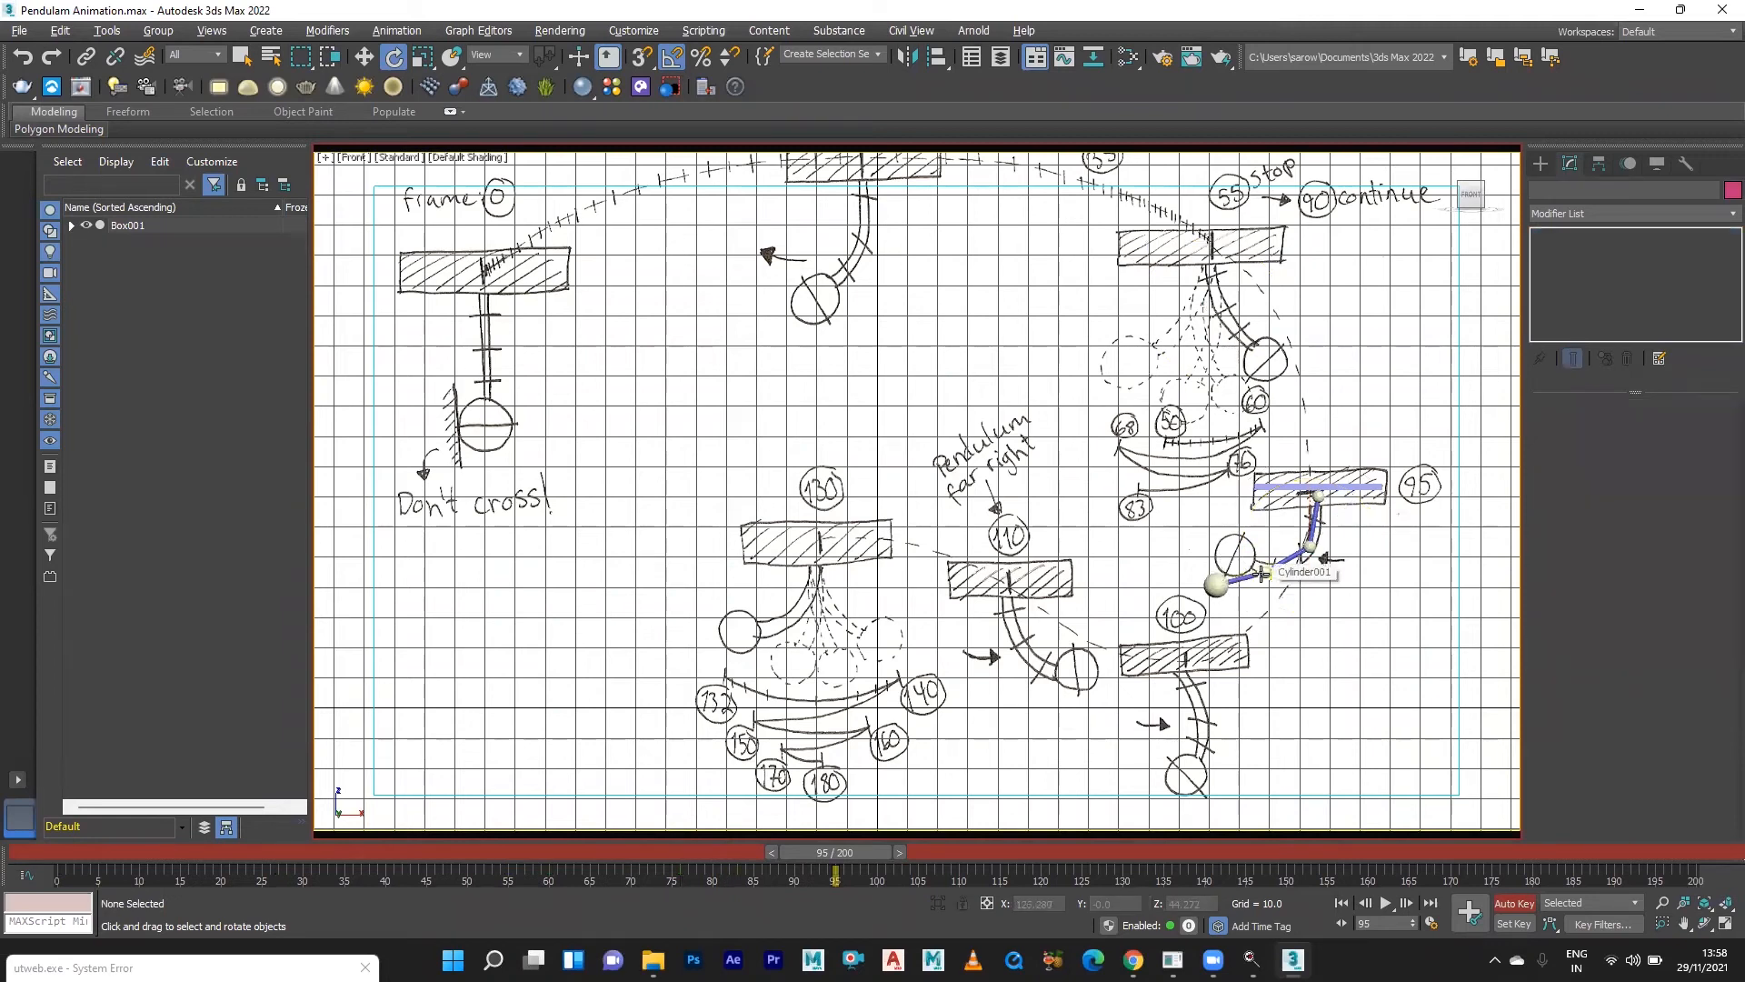
pyautogui.click(1264, 573)
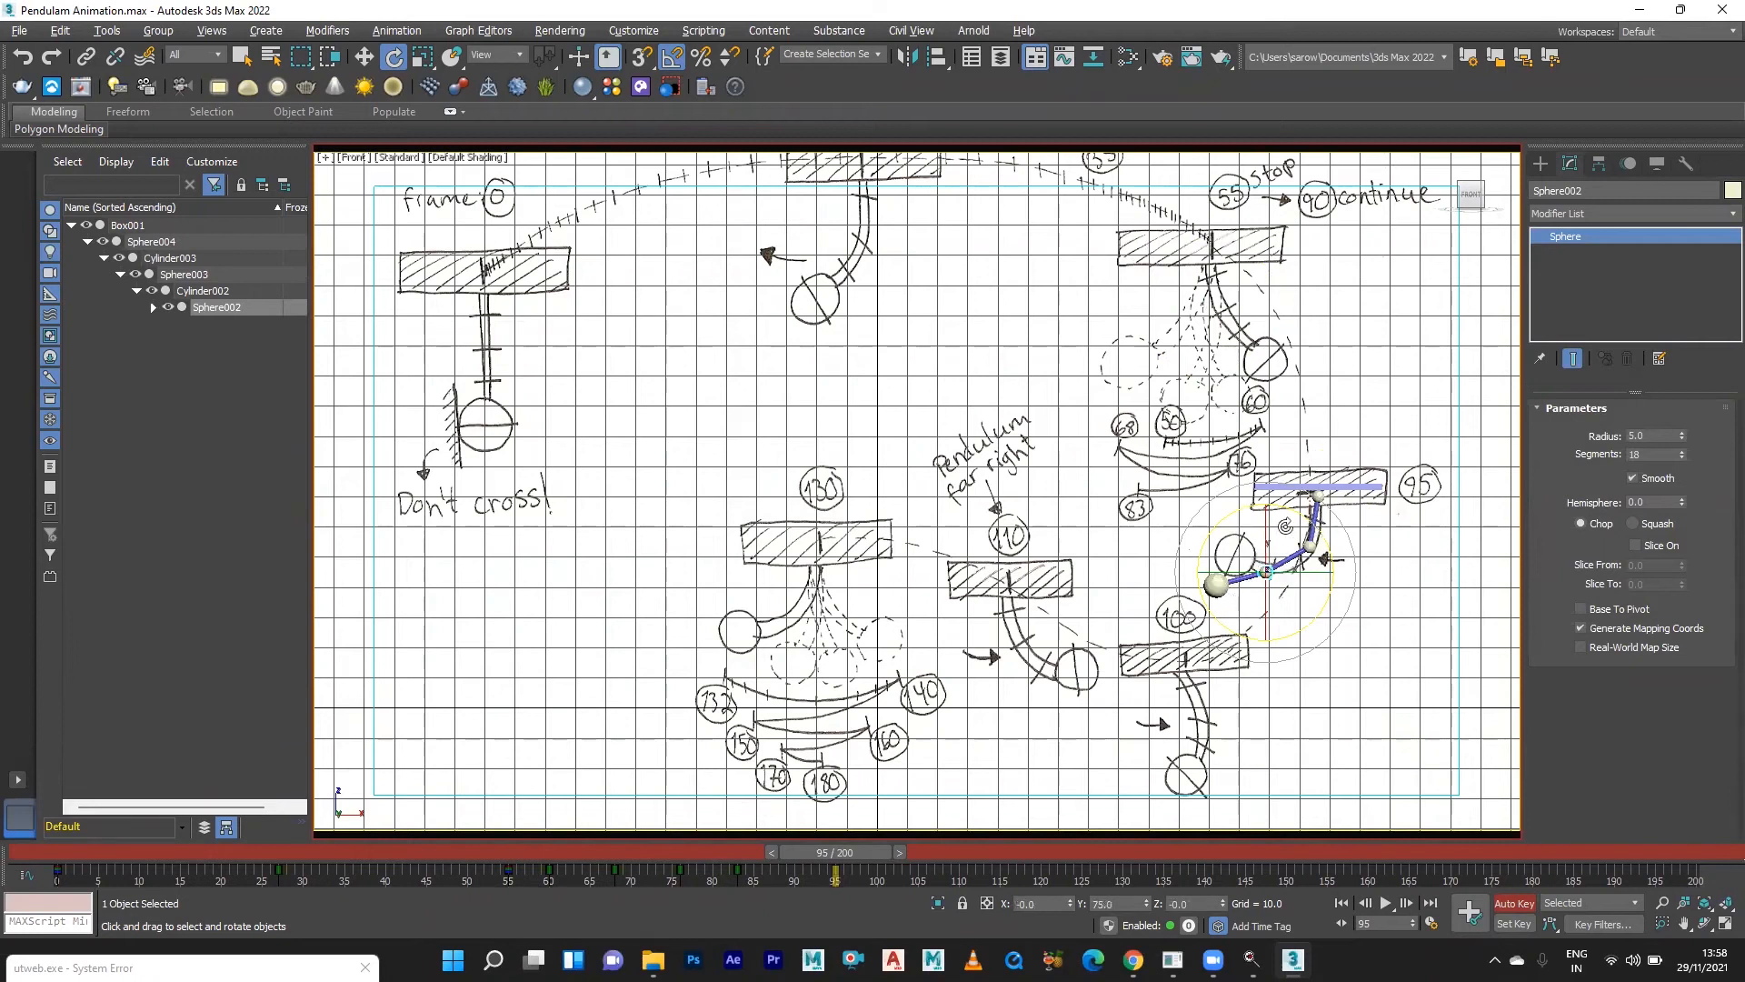
pyautogui.moveTo(1306, 520); pyautogui.dragTo(1331, 550)
pyautogui.click(1477, 574)
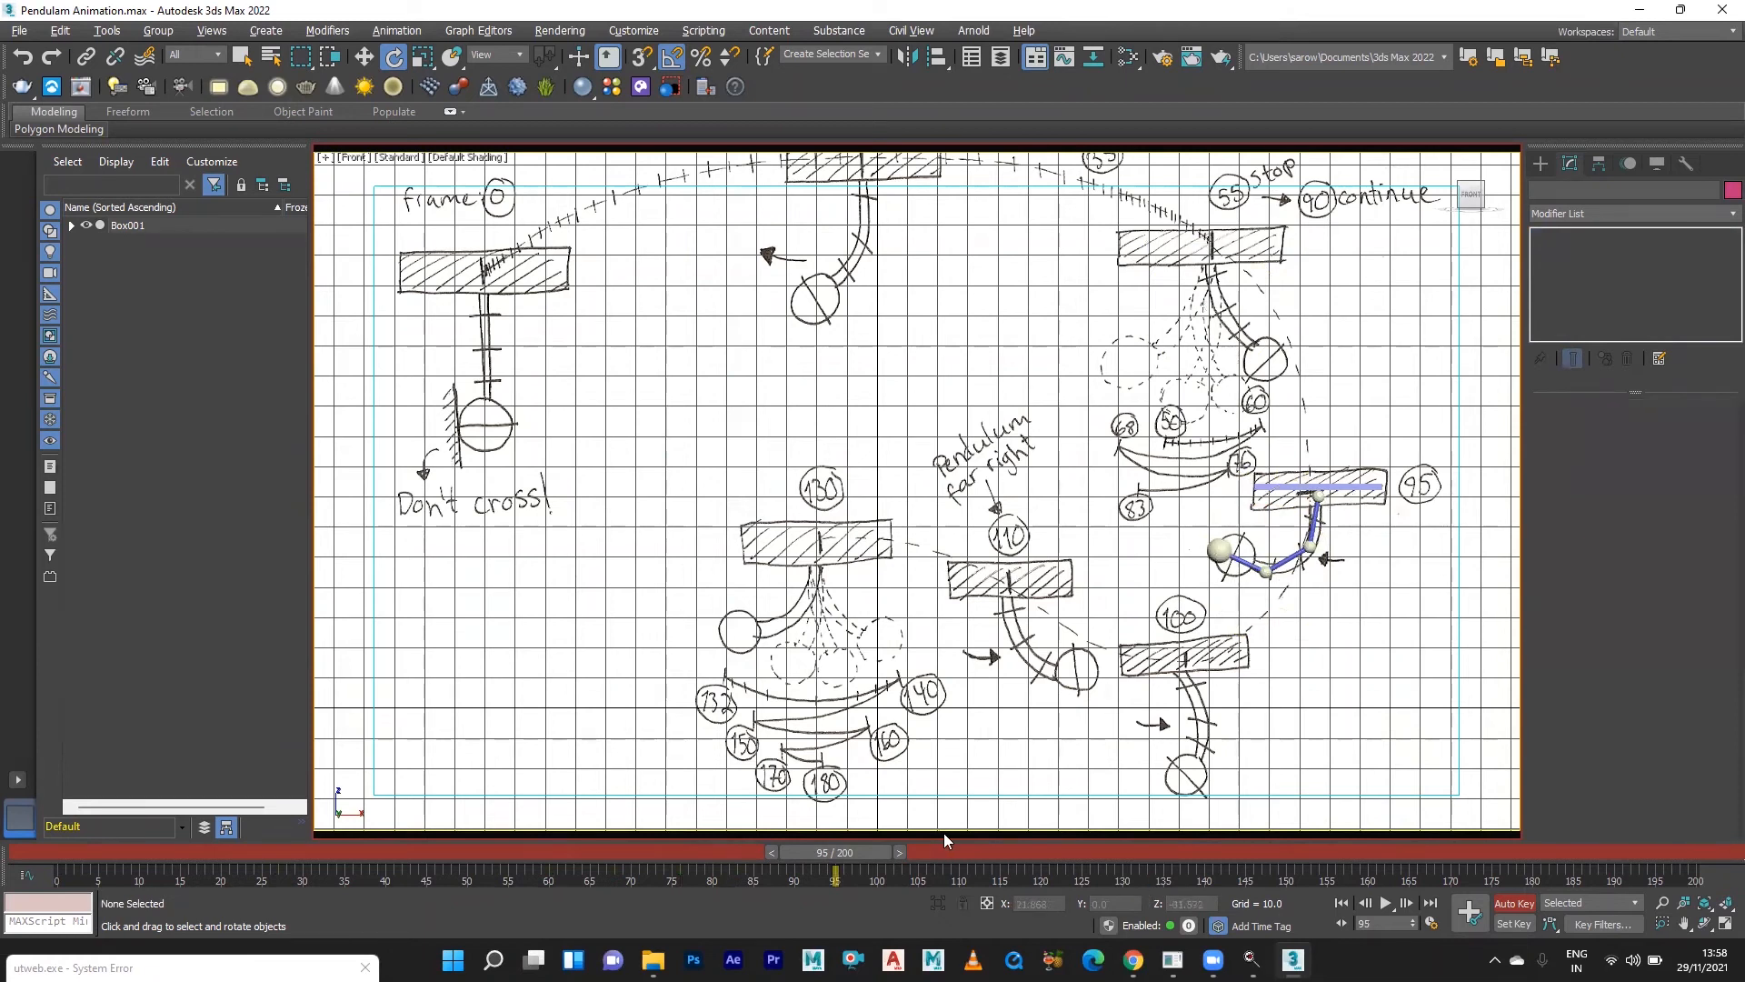
# At frame 100, rotate the top joint sphere to -25 degrees on Y so the first segment leans right.
pyautogui.moveTo(845, 850); pyautogui.dragTo(883, 856)
pyautogui.press('e')
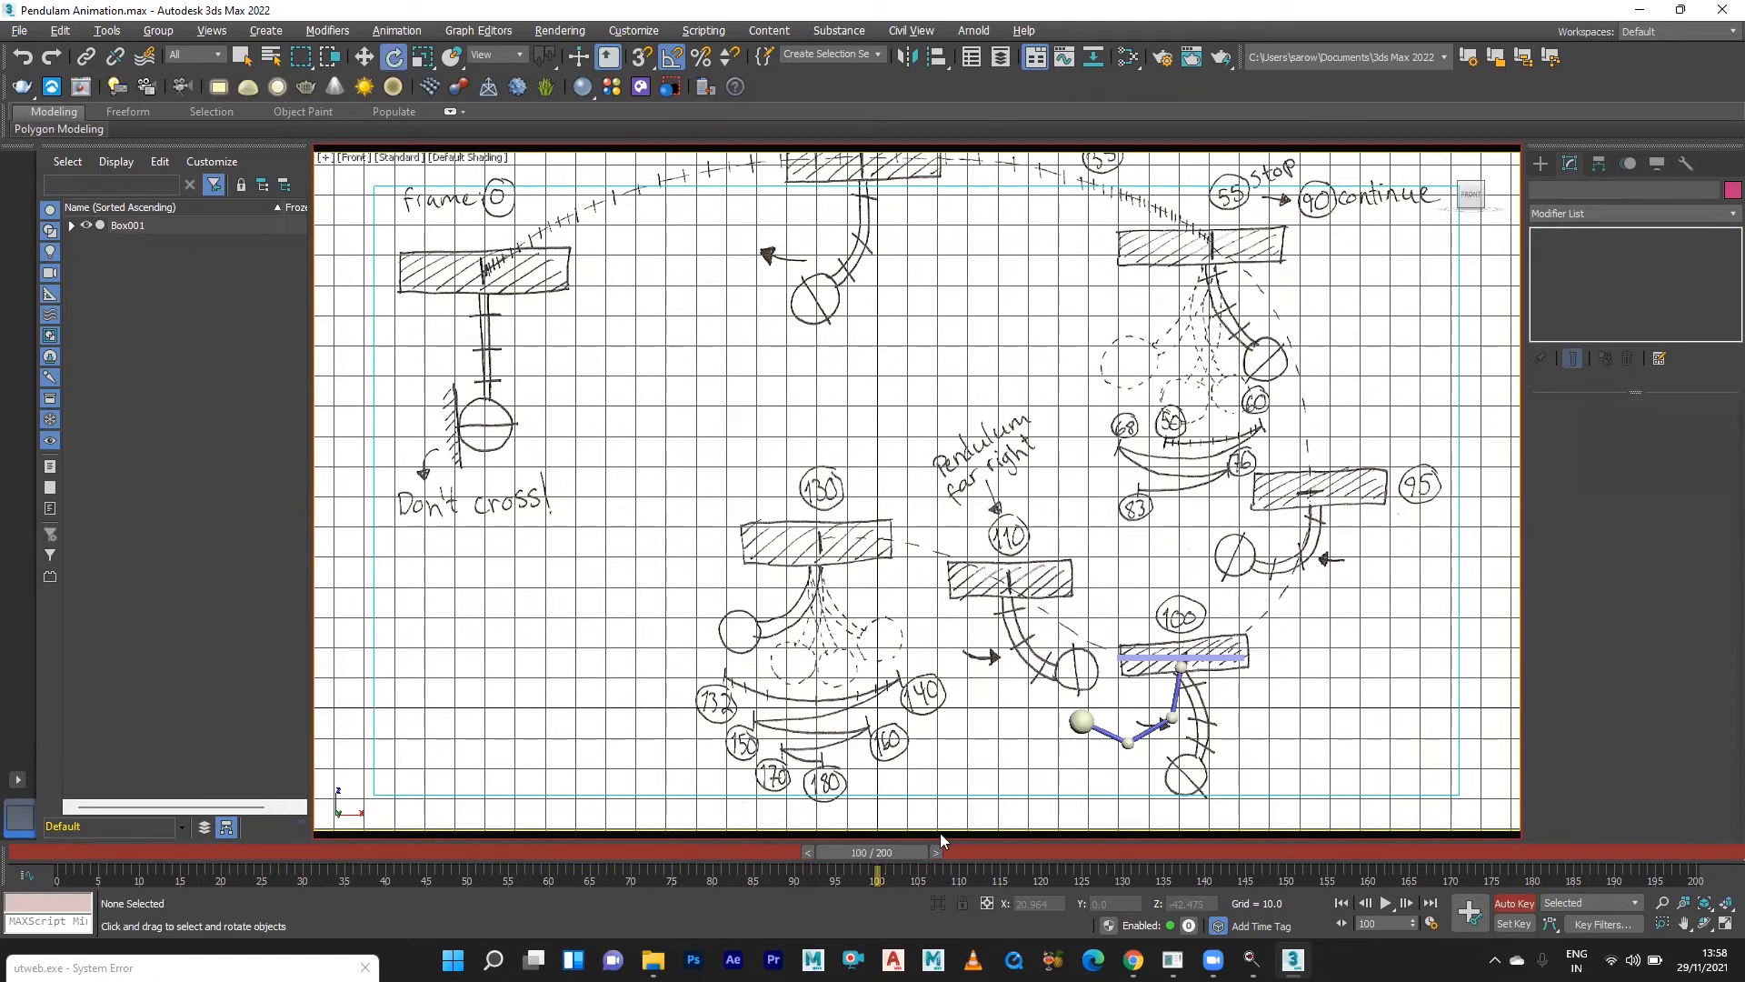
pyautogui.click(1183, 668)
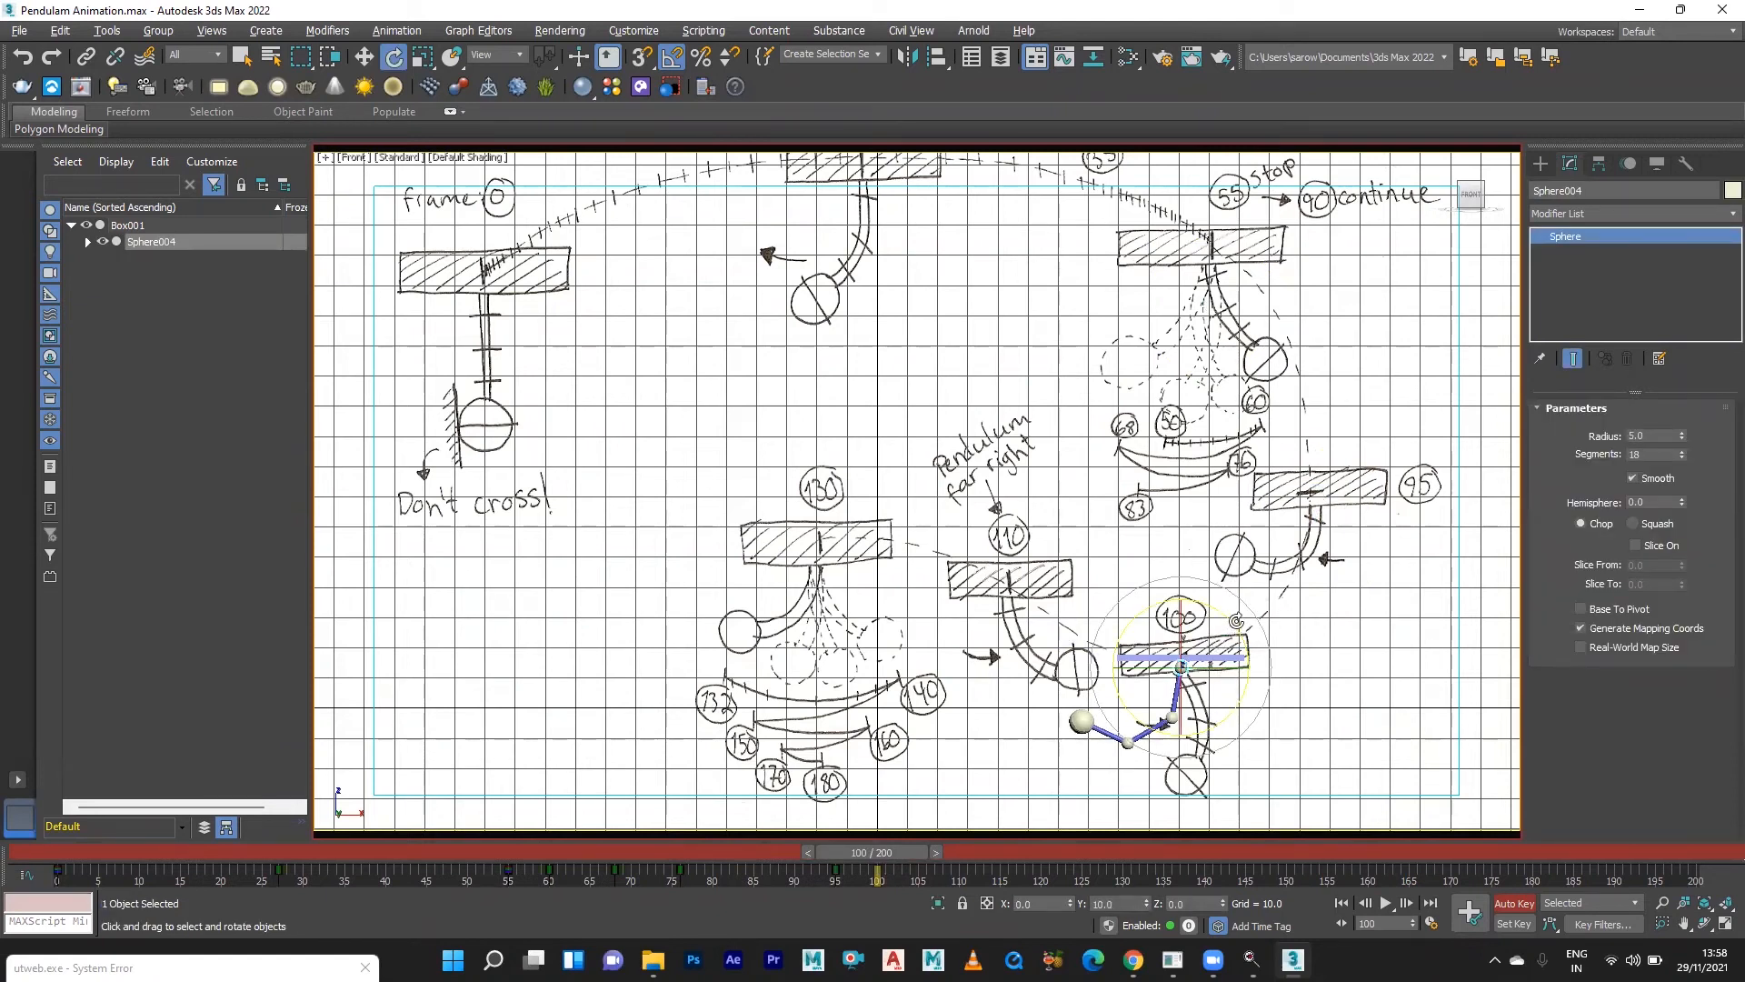
pyautogui.moveTo(1236, 622); pyautogui.dragTo(1215, 598)
pyautogui.click(1329, 709)
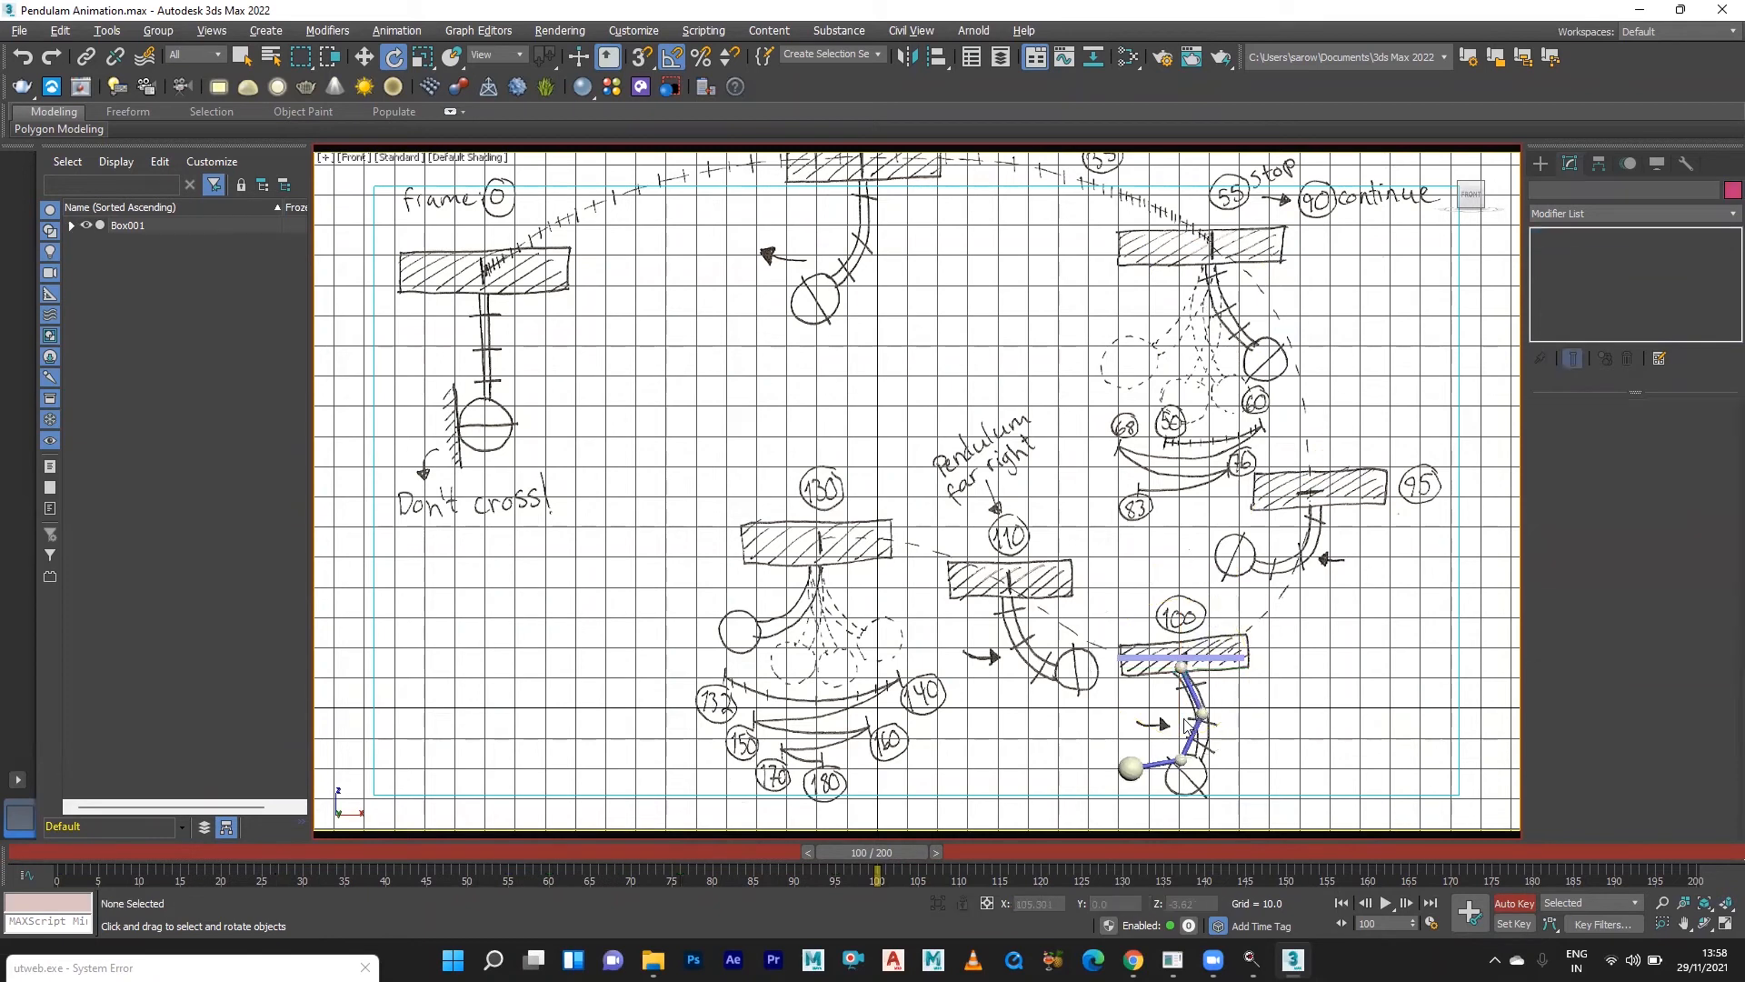
# Rotate the middle joint sphere to 5 degrees on Y at frame 100 so its segment hangs almost straight down.
pyautogui.click(1204, 713)
pyautogui.moveTo(1252, 674)
pyautogui.mouseDown()
pyautogui.moveTo(1234, 659)
pyautogui.moveTo(1259, 680)
pyautogui.mouseUp()
pyautogui.click(1377, 747)
pyautogui.click(1201, 744)
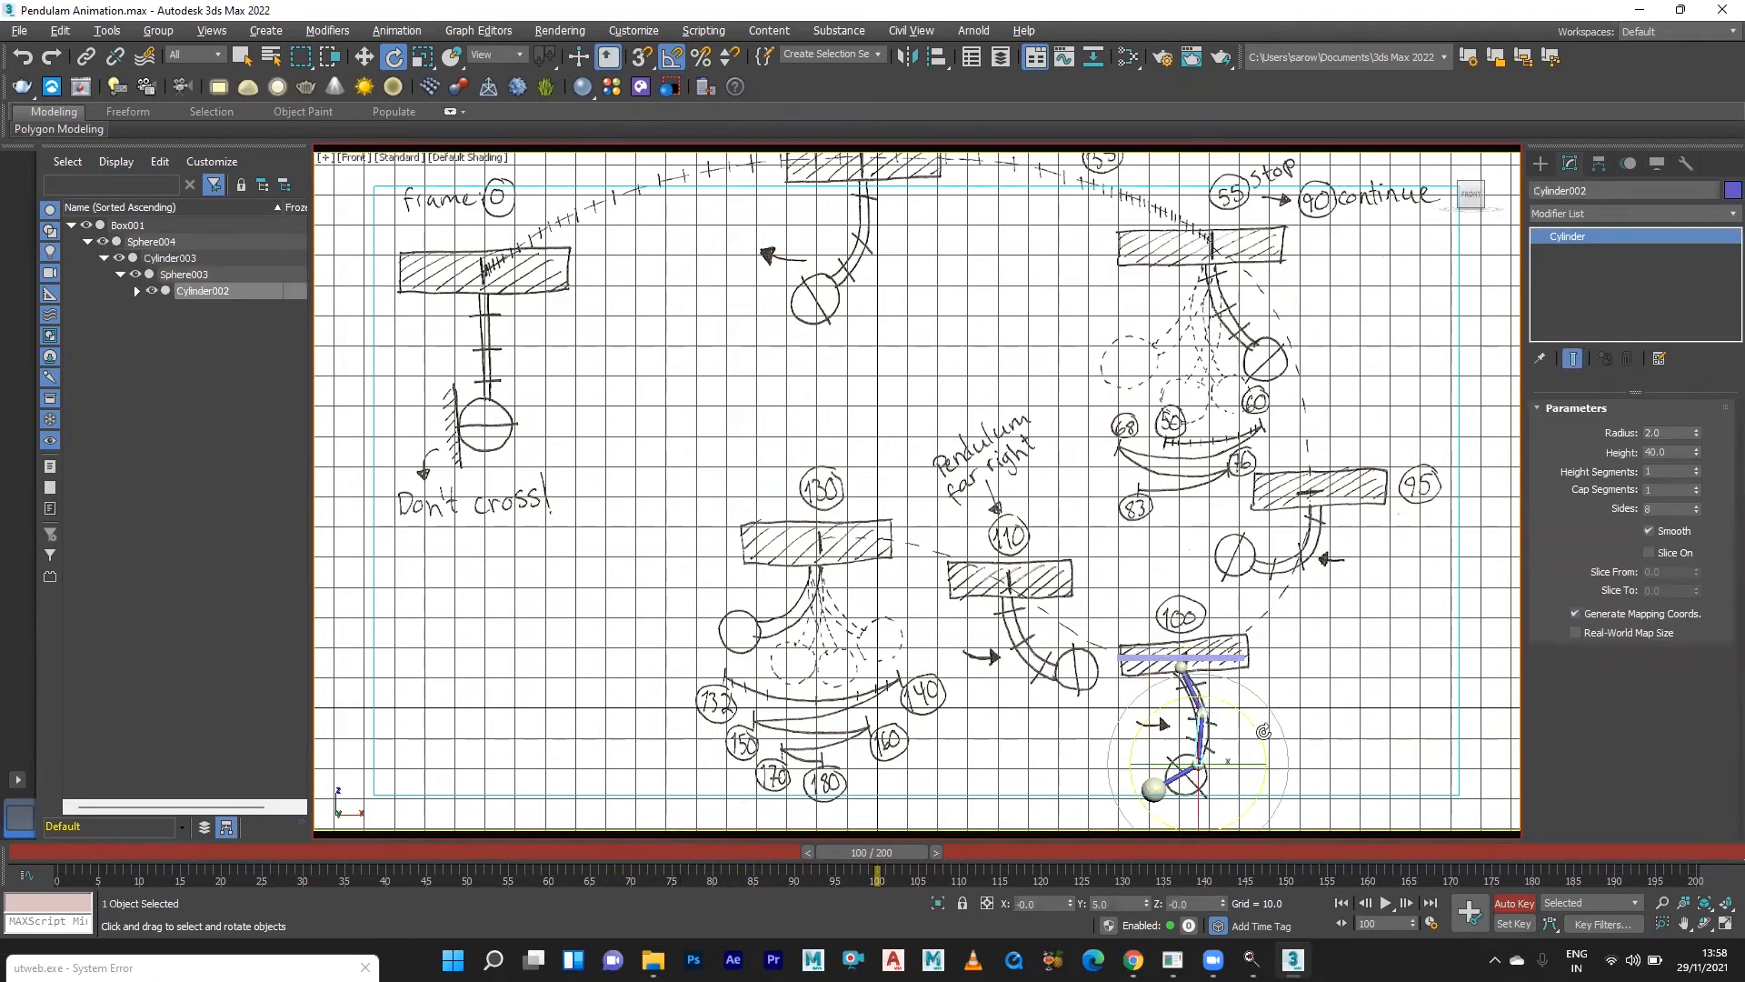
pyautogui.moveTo(1255, 731); pyautogui.dragTo(1387, 712)
pyautogui.click(1377, 750)
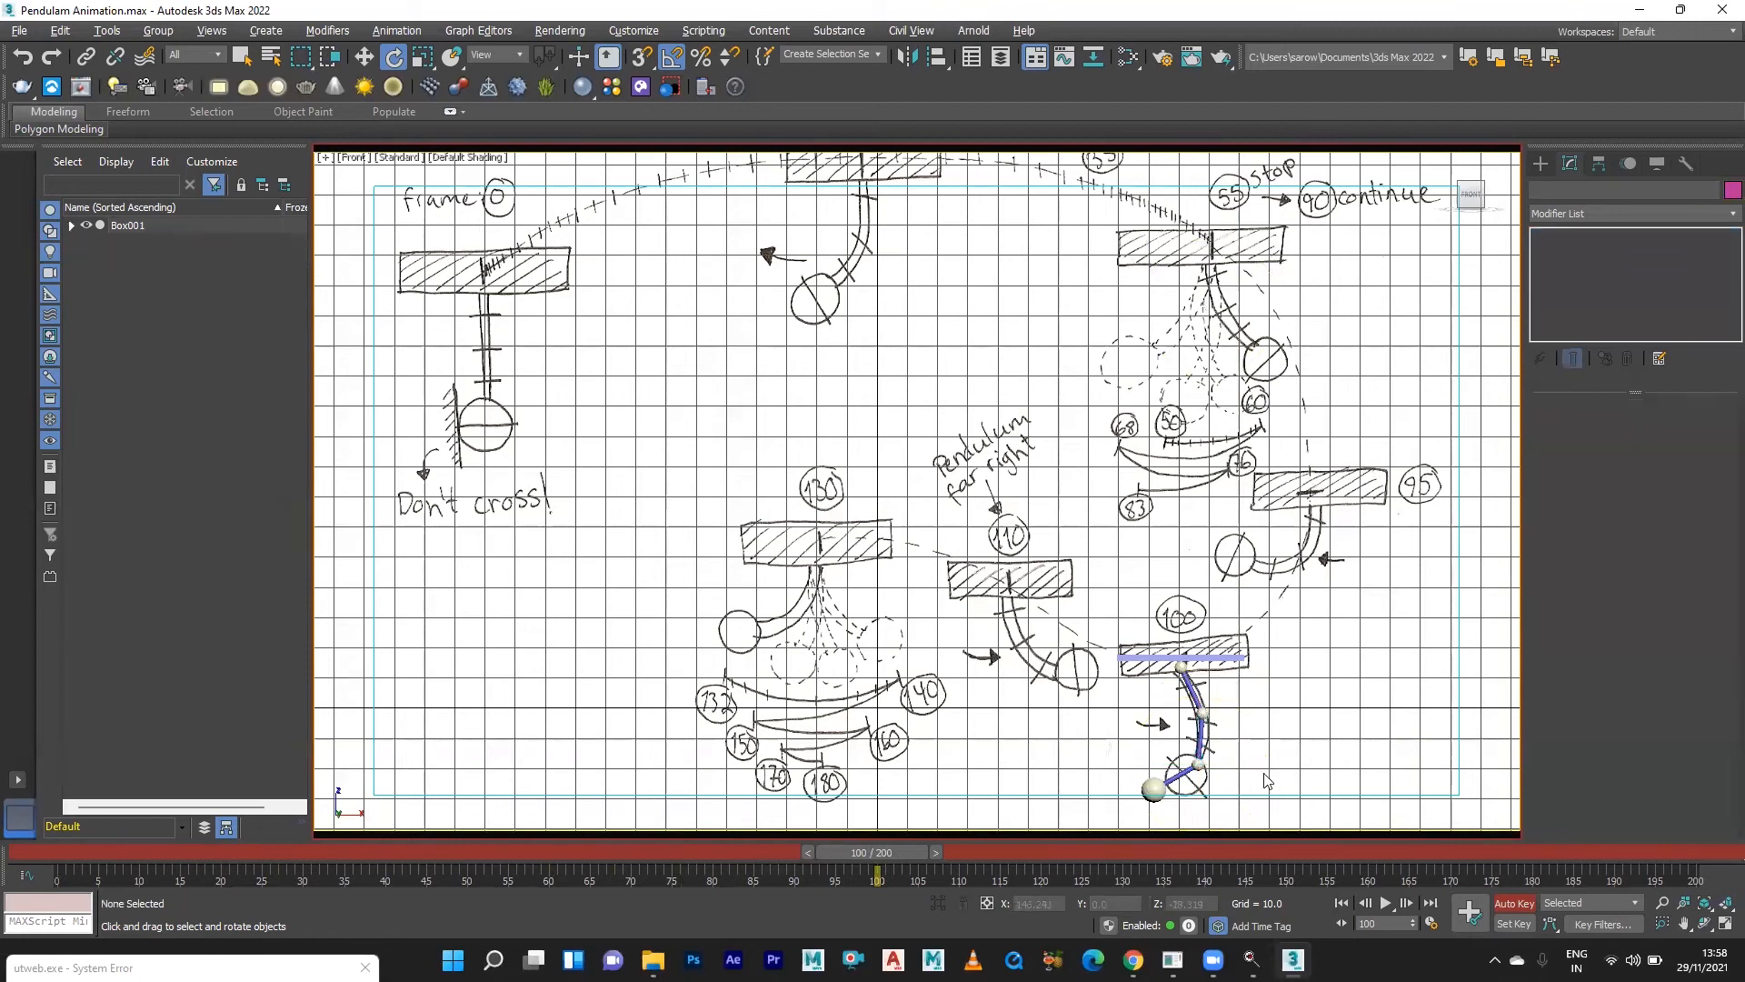
# Rotate the lowest joint sphere counterclockwise at frame 100 so the ball swings down toward the sketched one.
pyautogui.click(1191, 773)
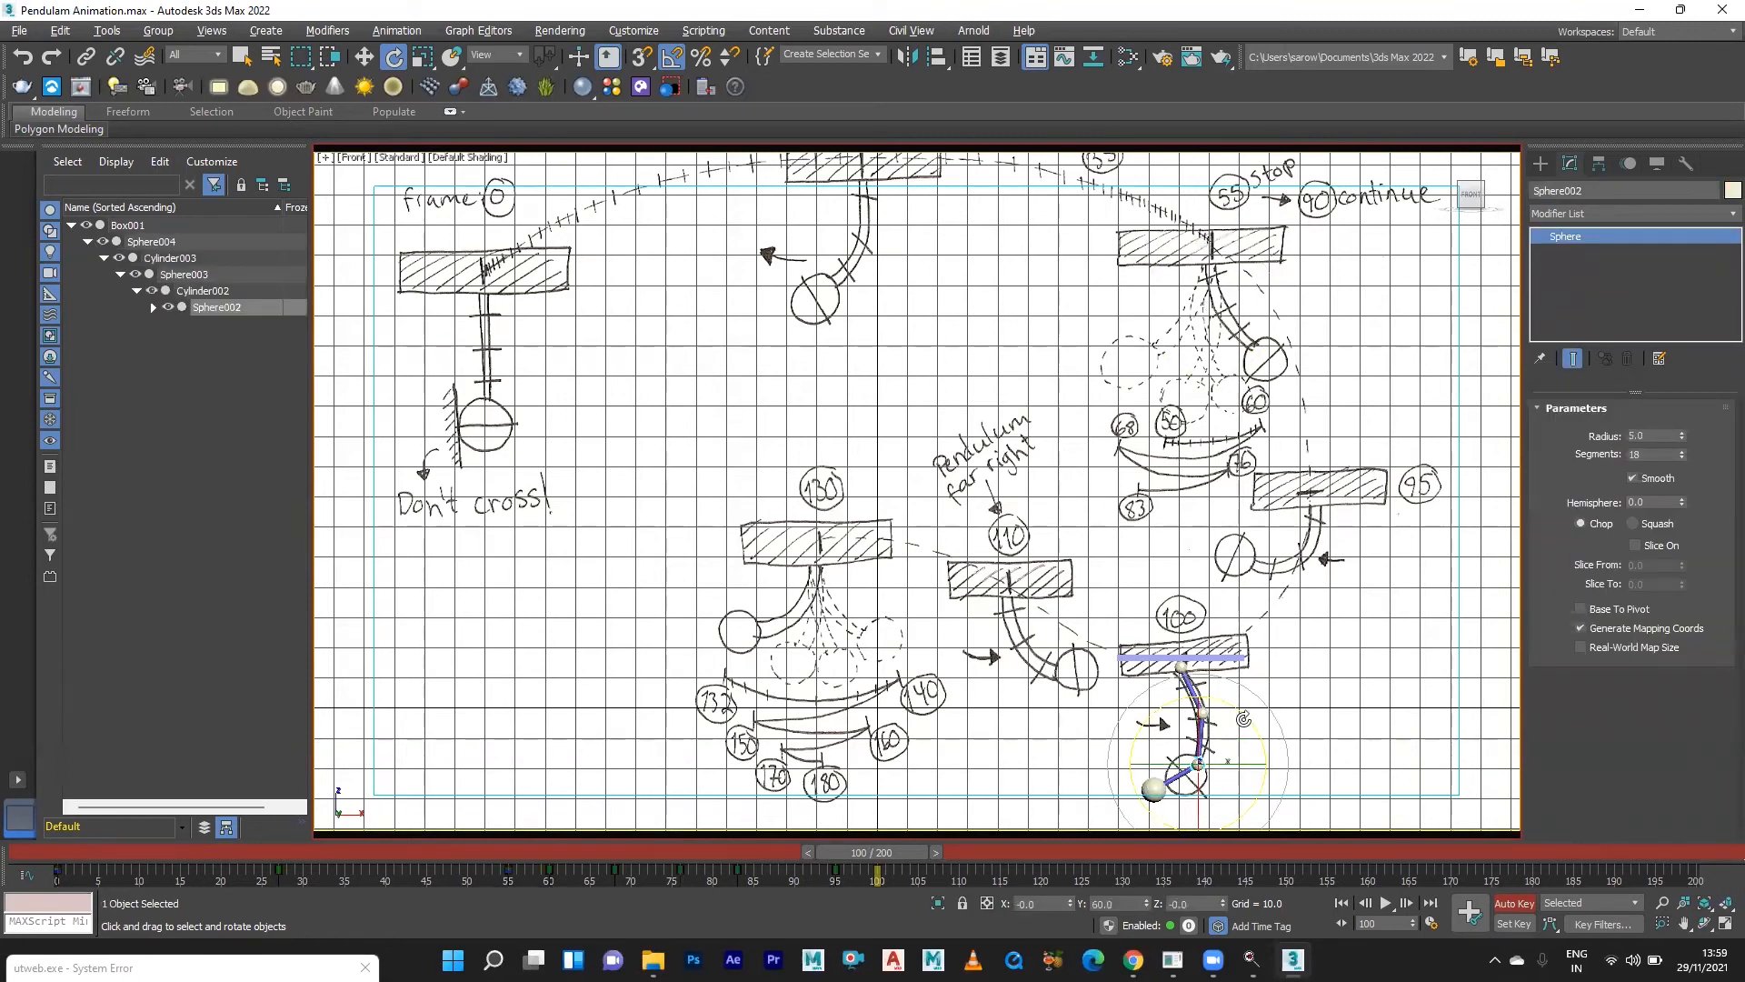
pyautogui.moveTo(1245, 717); pyautogui.dragTo(1238, 705)
pyautogui.click(1342, 702)
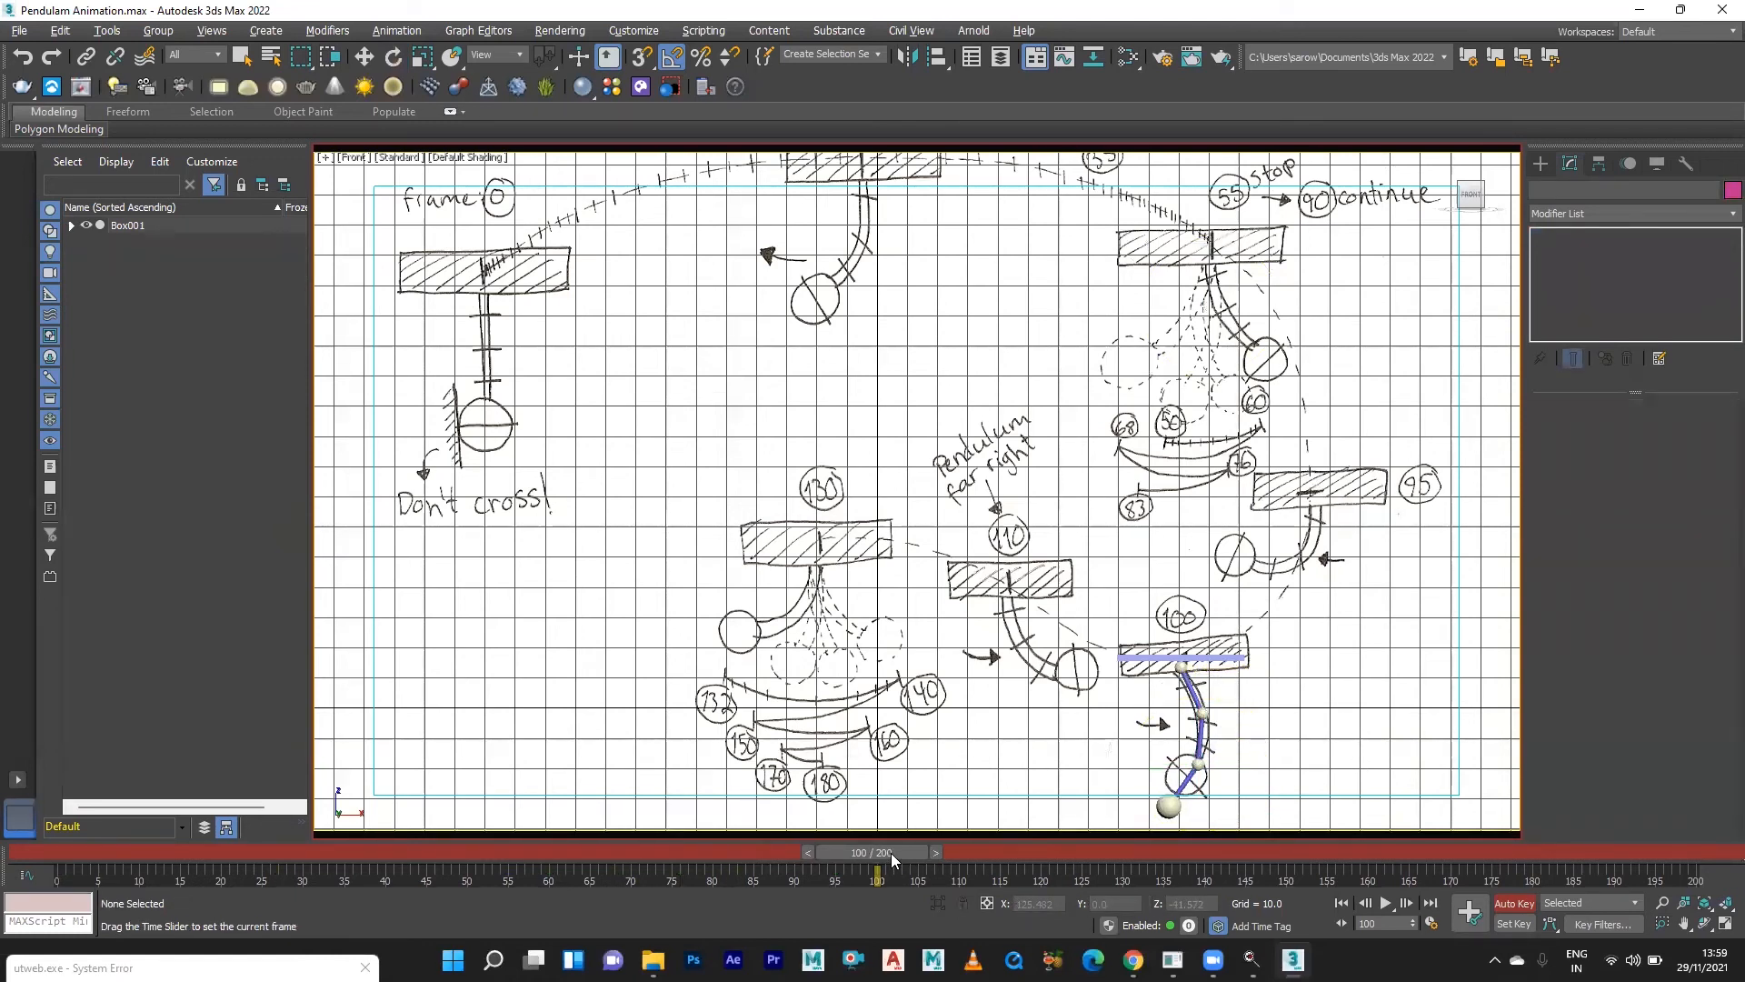
# At frame 110, rotate the top joint sphere to -5 degrees on Y so the first segment hangs nearly vertical.
pyautogui.moveTo(891, 852); pyautogui.dragTo(975, 856)
pyautogui.press('e')
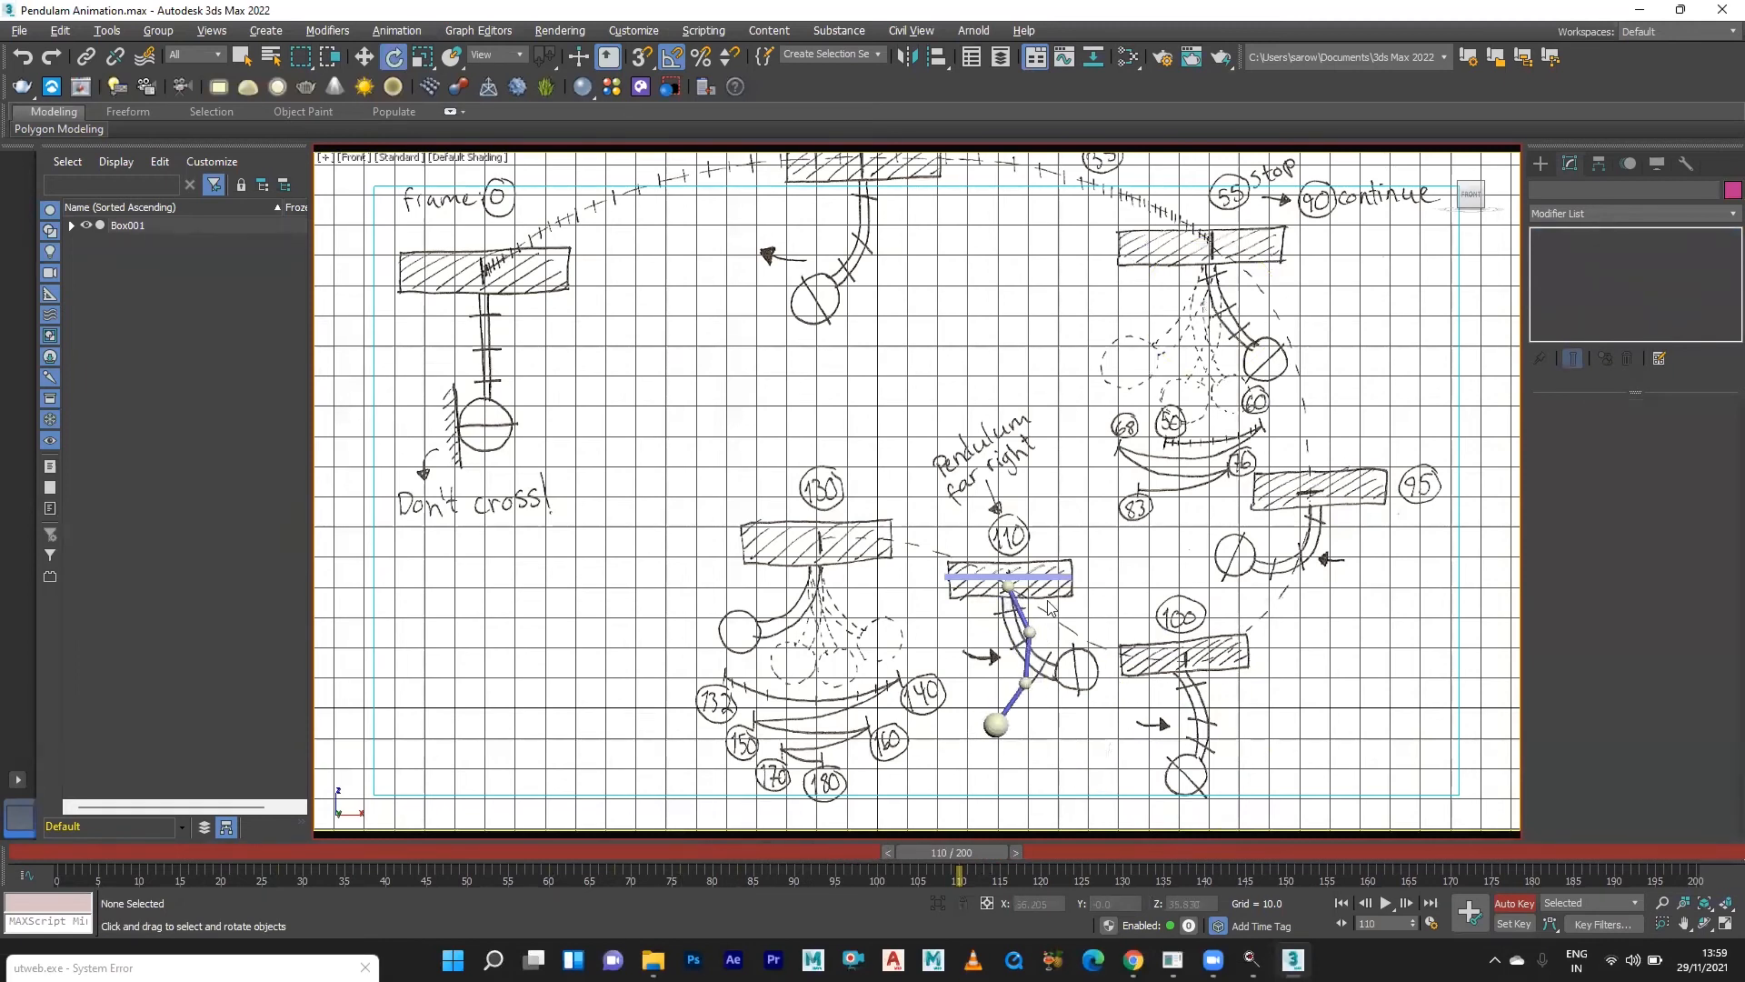
pyautogui.click(1005, 585)
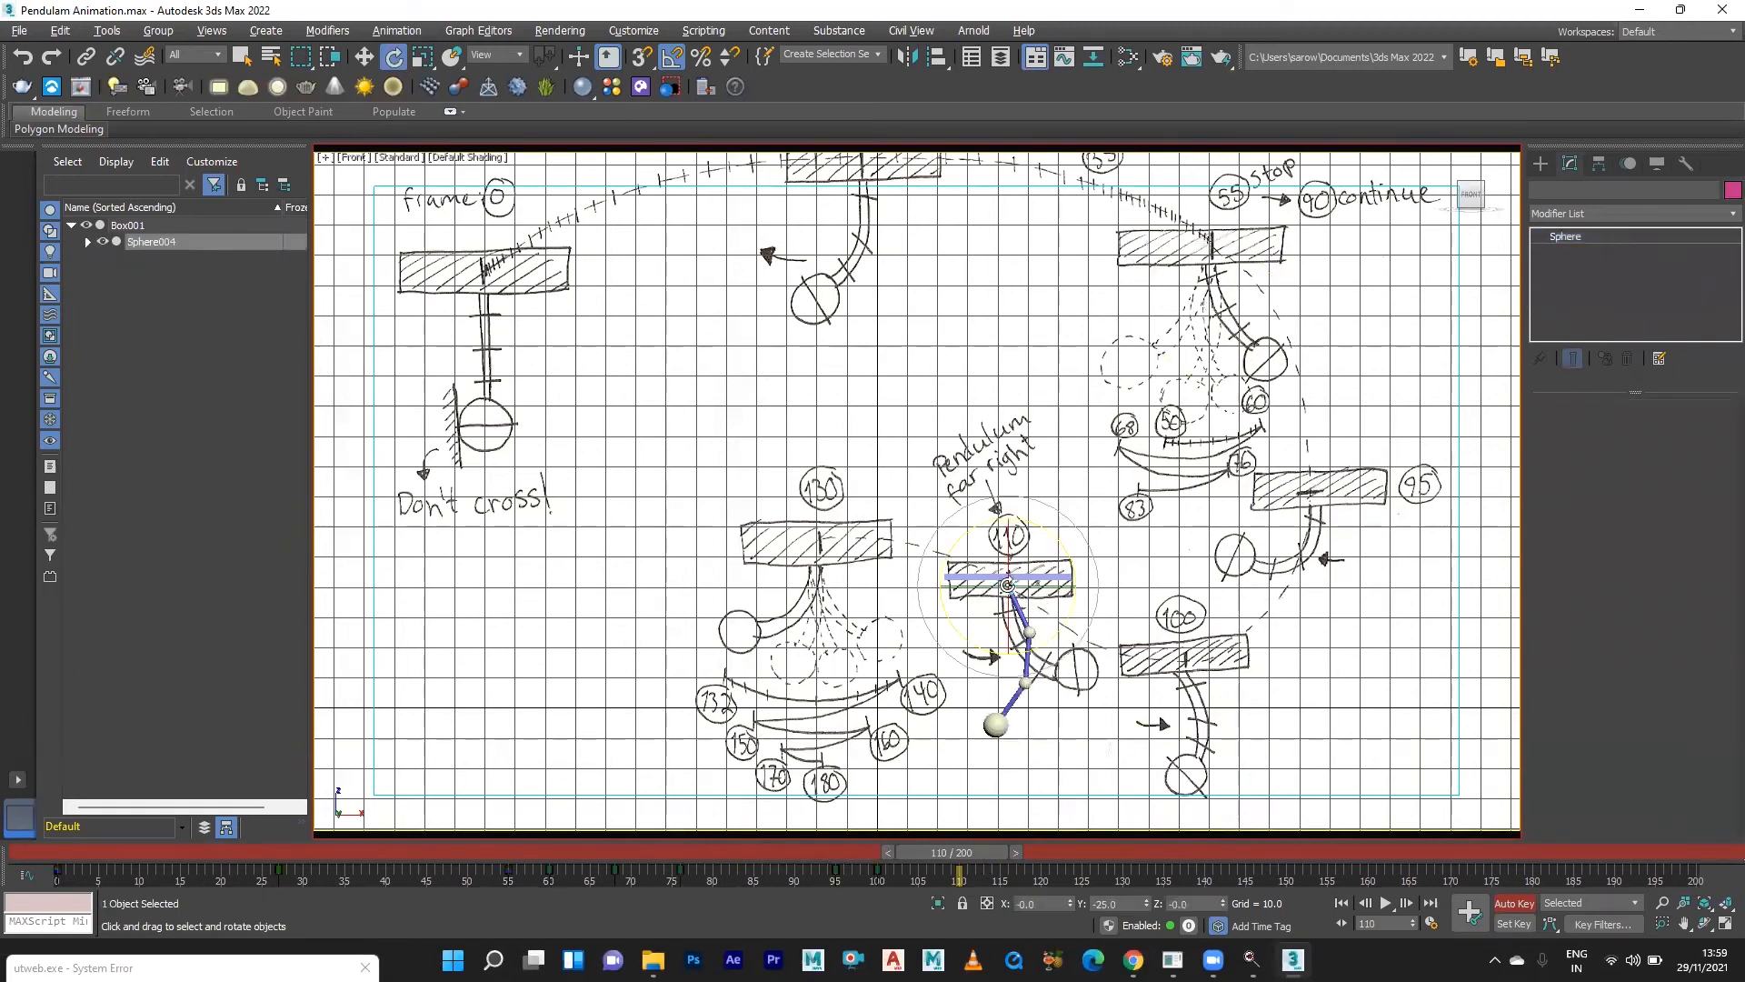
pyautogui.moveTo(1062, 547); pyautogui.dragTo(1063, 574)
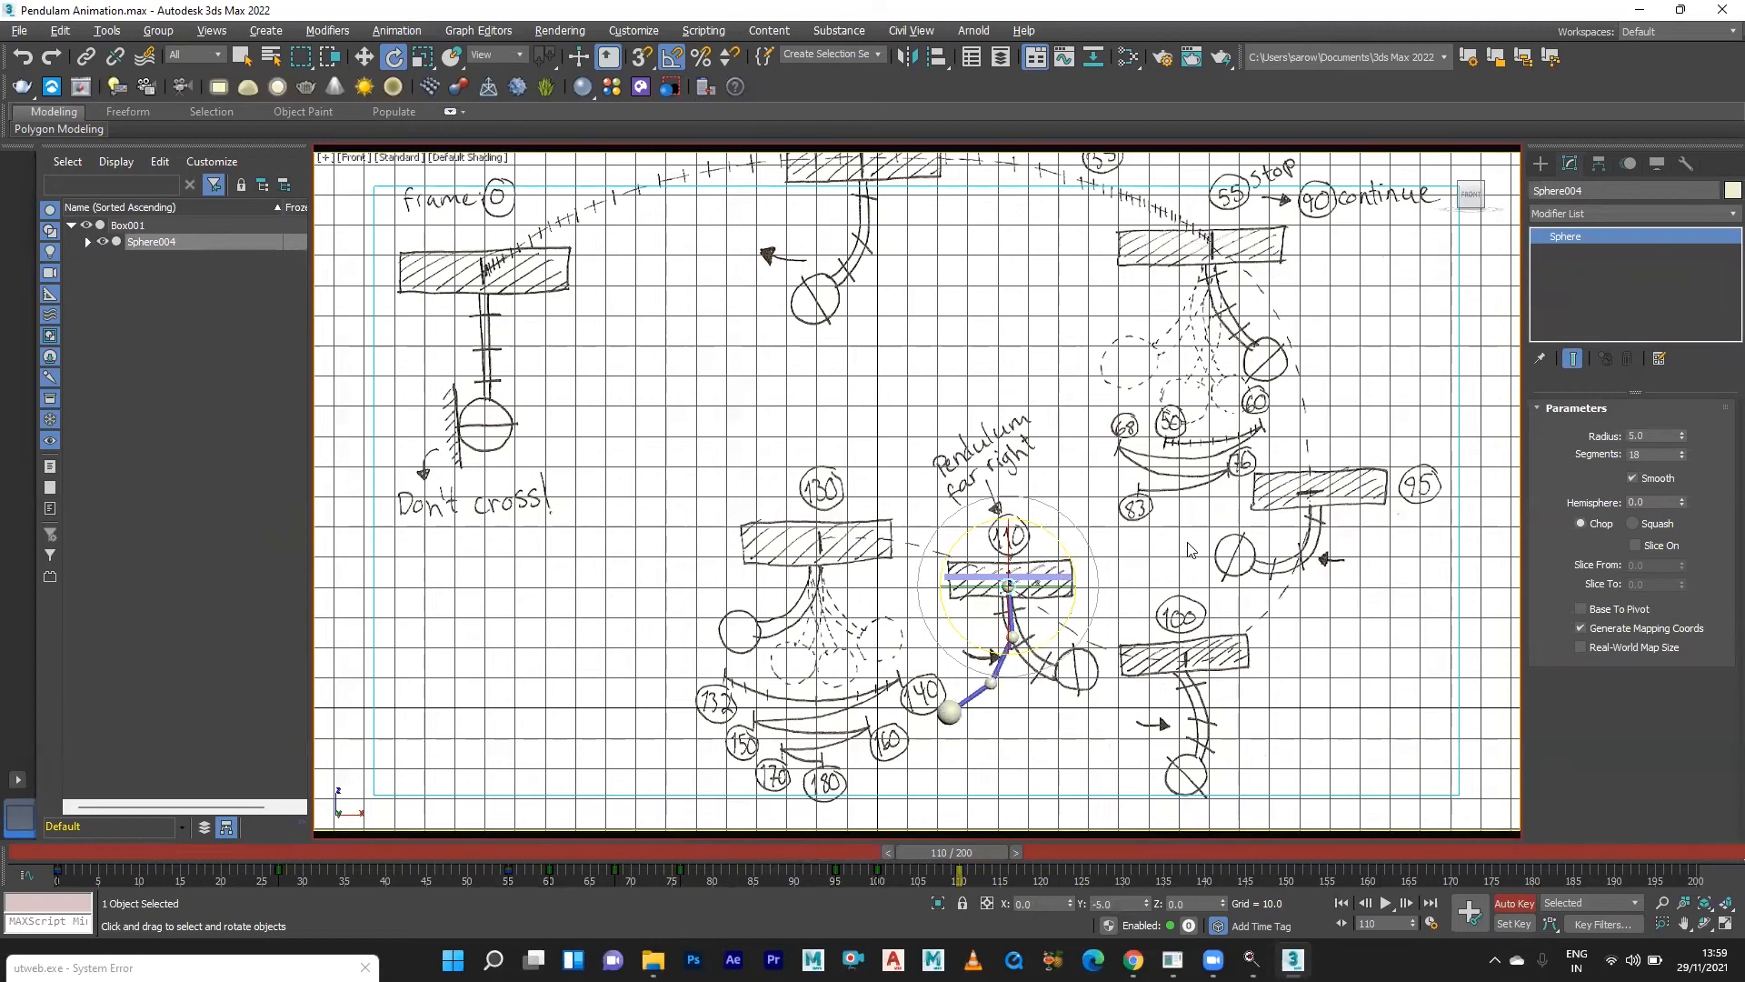
pyautogui.click(1138, 619)
# At frame 110, swing the middle joint sphere's segment right and rotate the lowest joint sphere 75 degrees counterclockwise, placing the ball far right.
pyautogui.click(1012, 639)
pyautogui.moveTo(1059, 589); pyautogui.dragTo(1014, 551)
pyautogui.click(1137, 556)
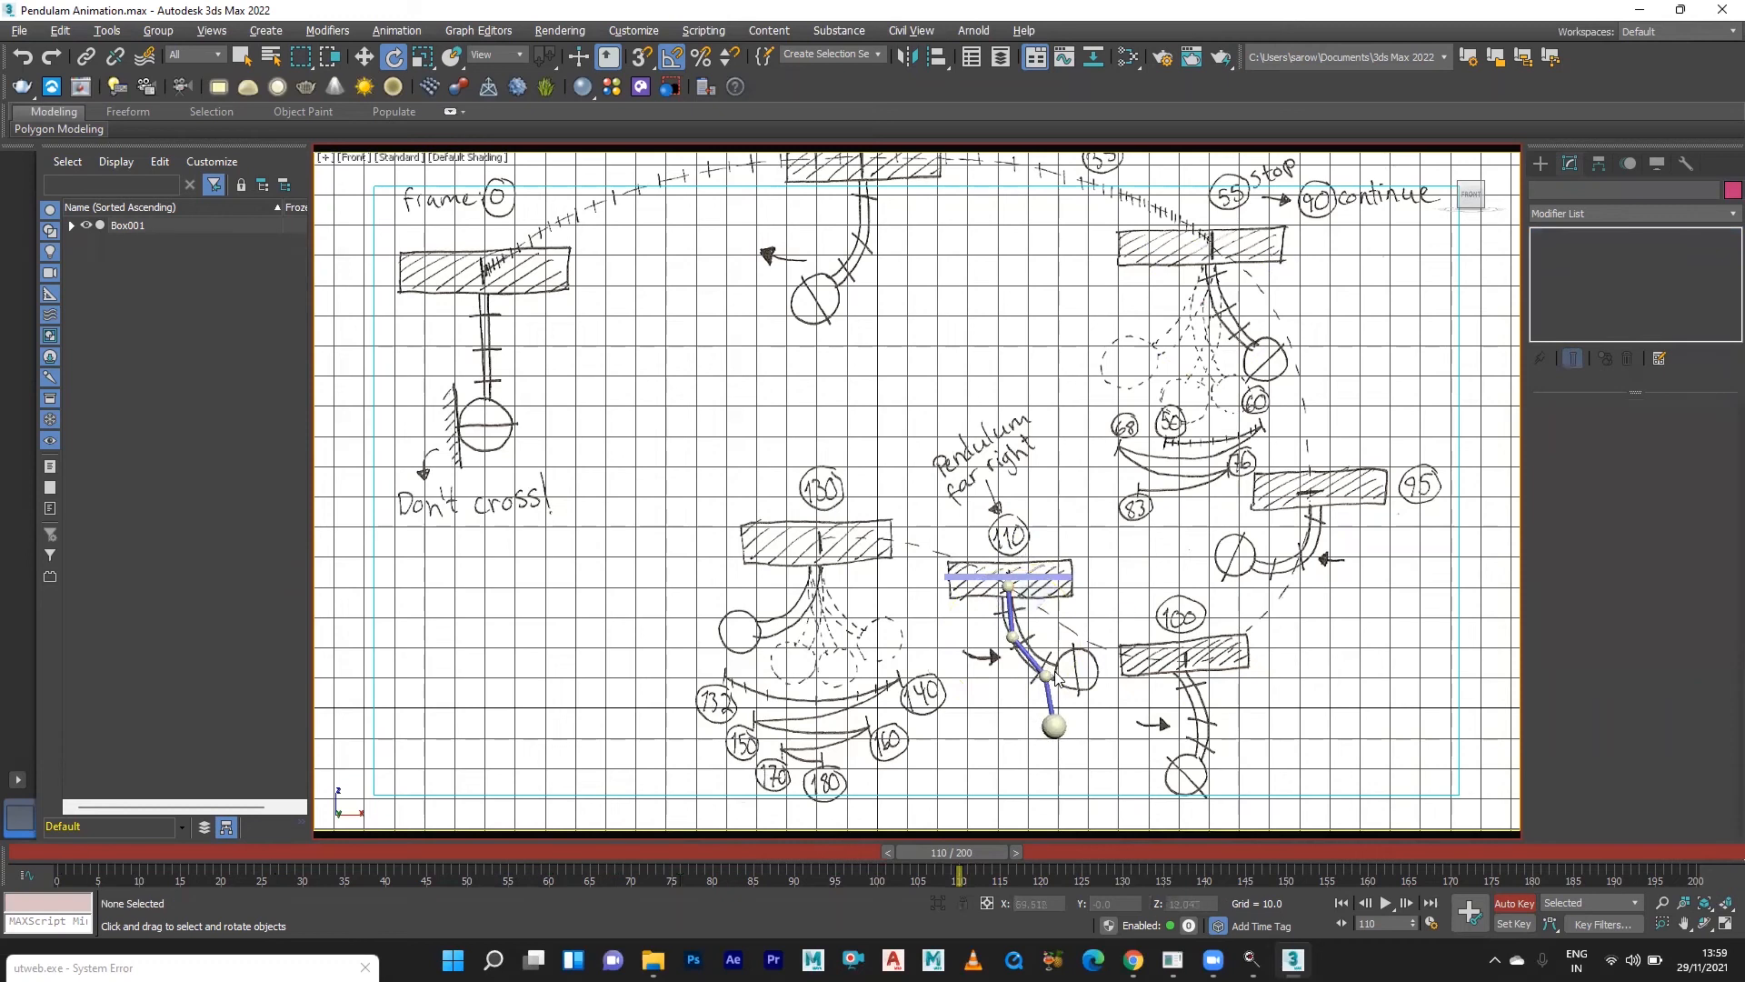
pyautogui.click(1046, 676)
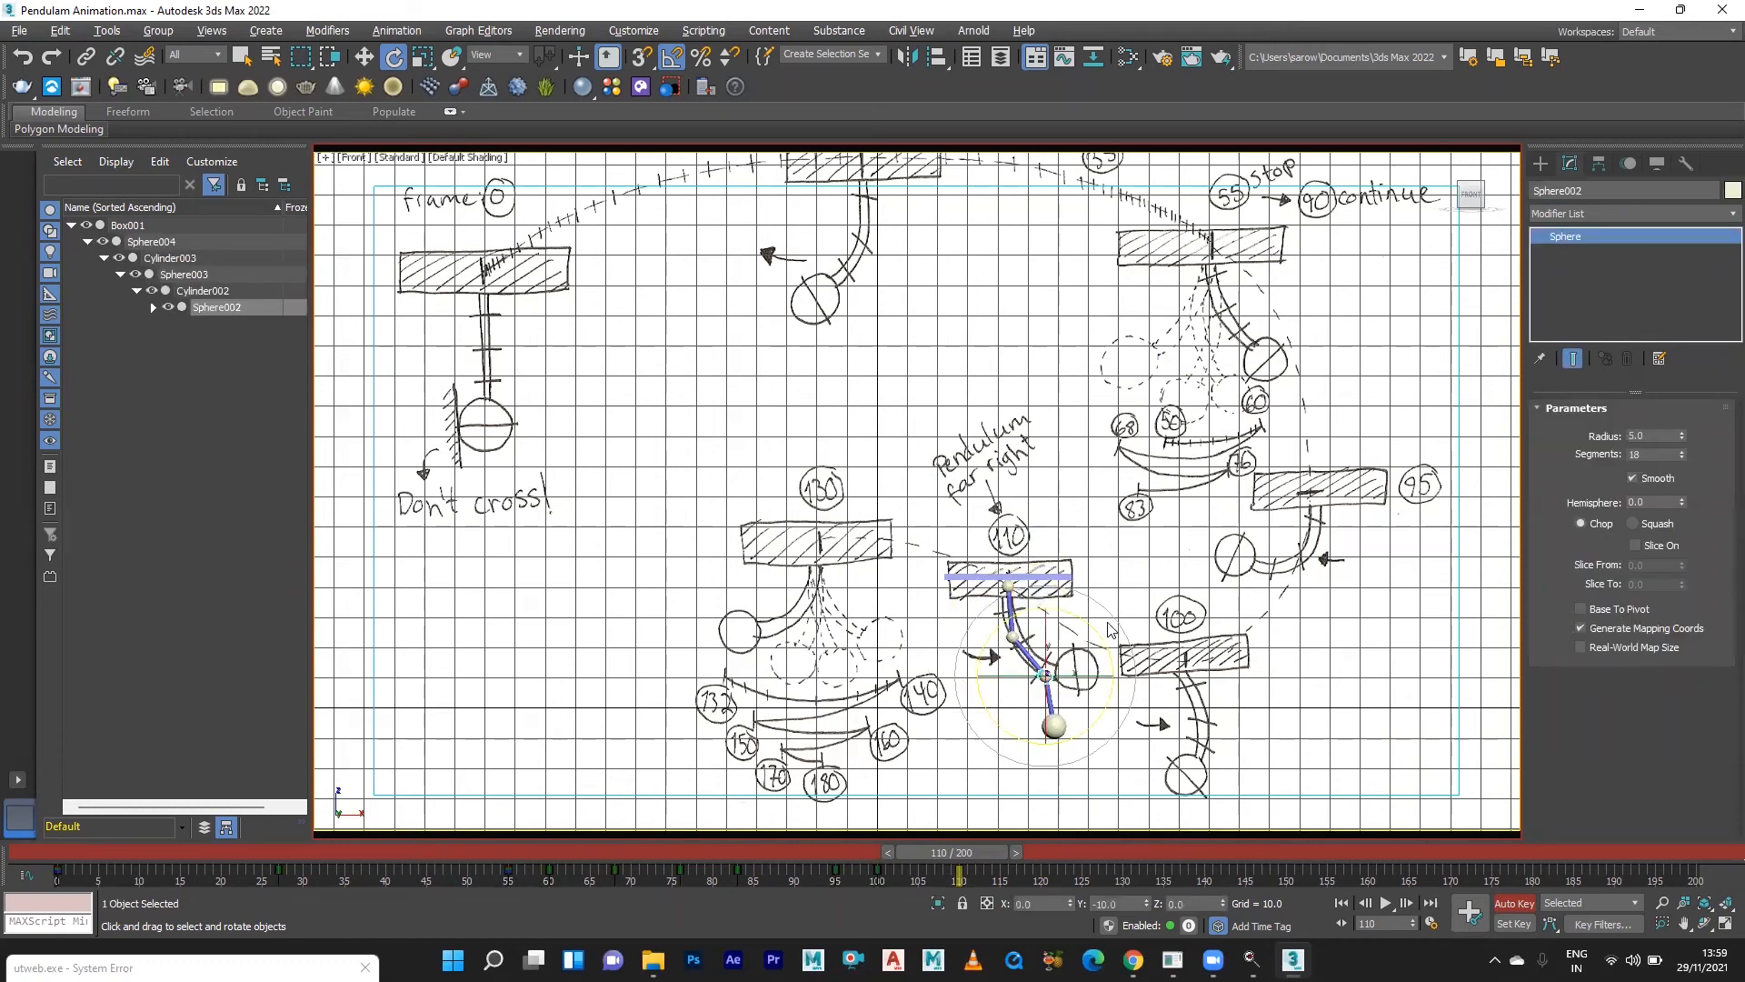
pyautogui.moveTo(1087, 629); pyautogui.dragTo(1029, 601)
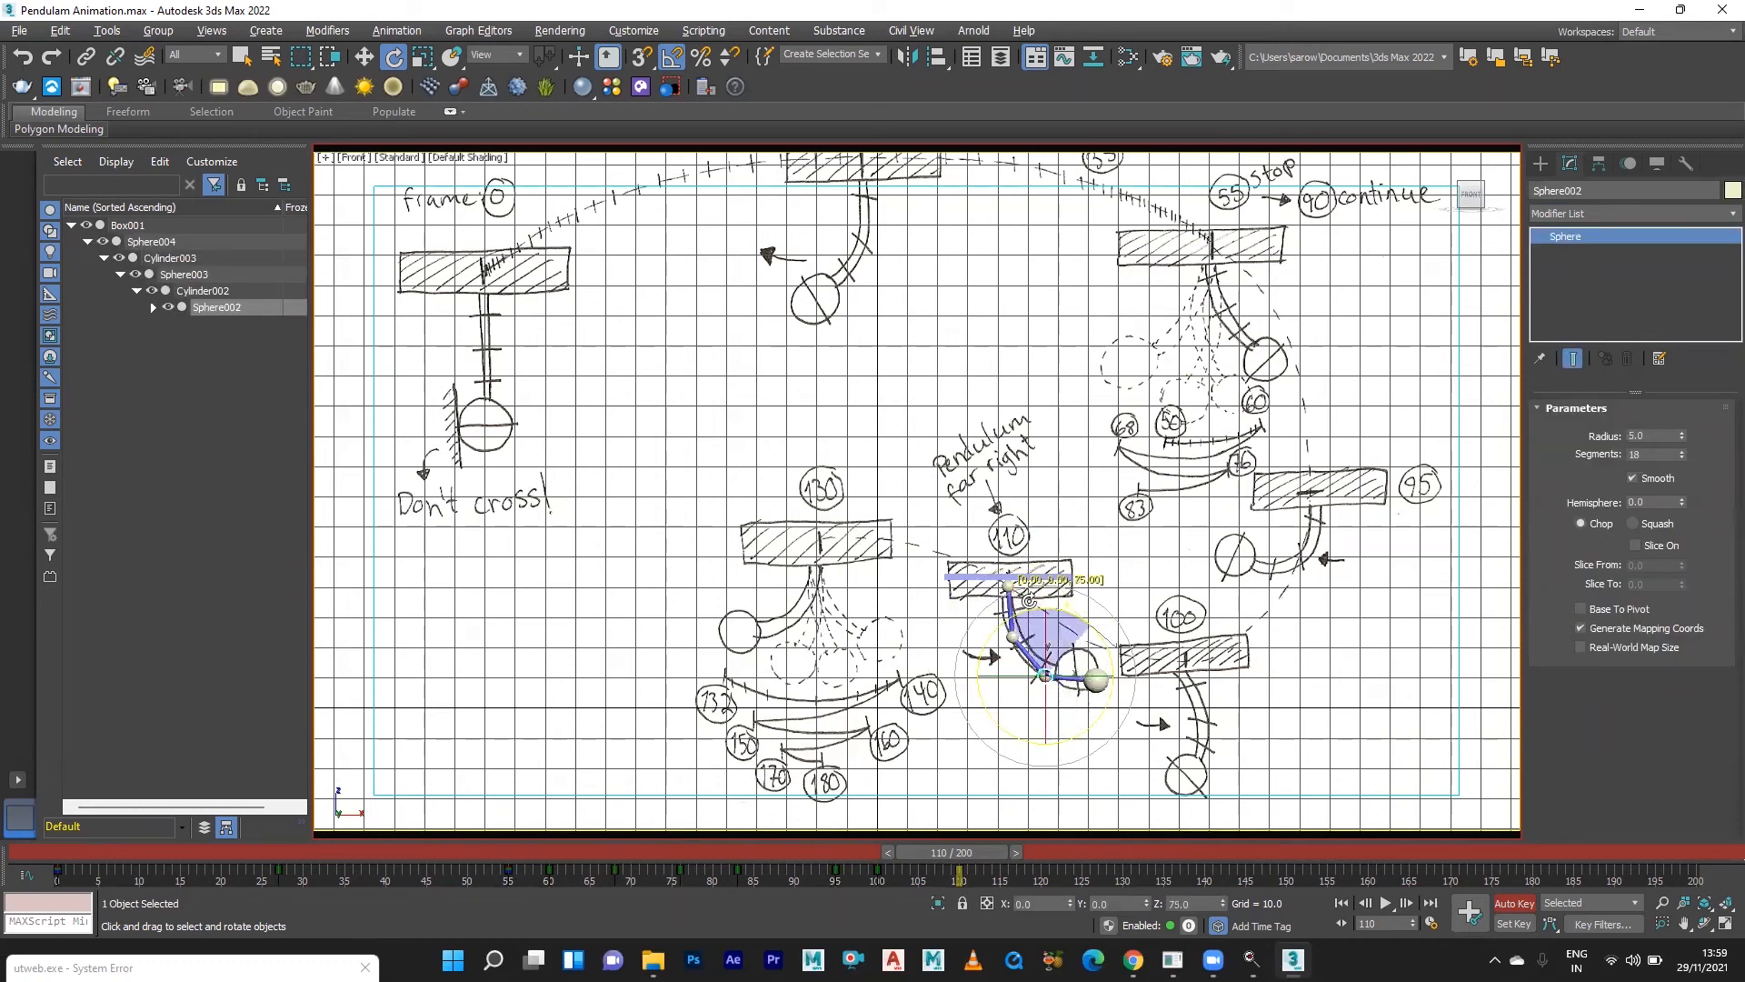
pyautogui.click(1180, 587)
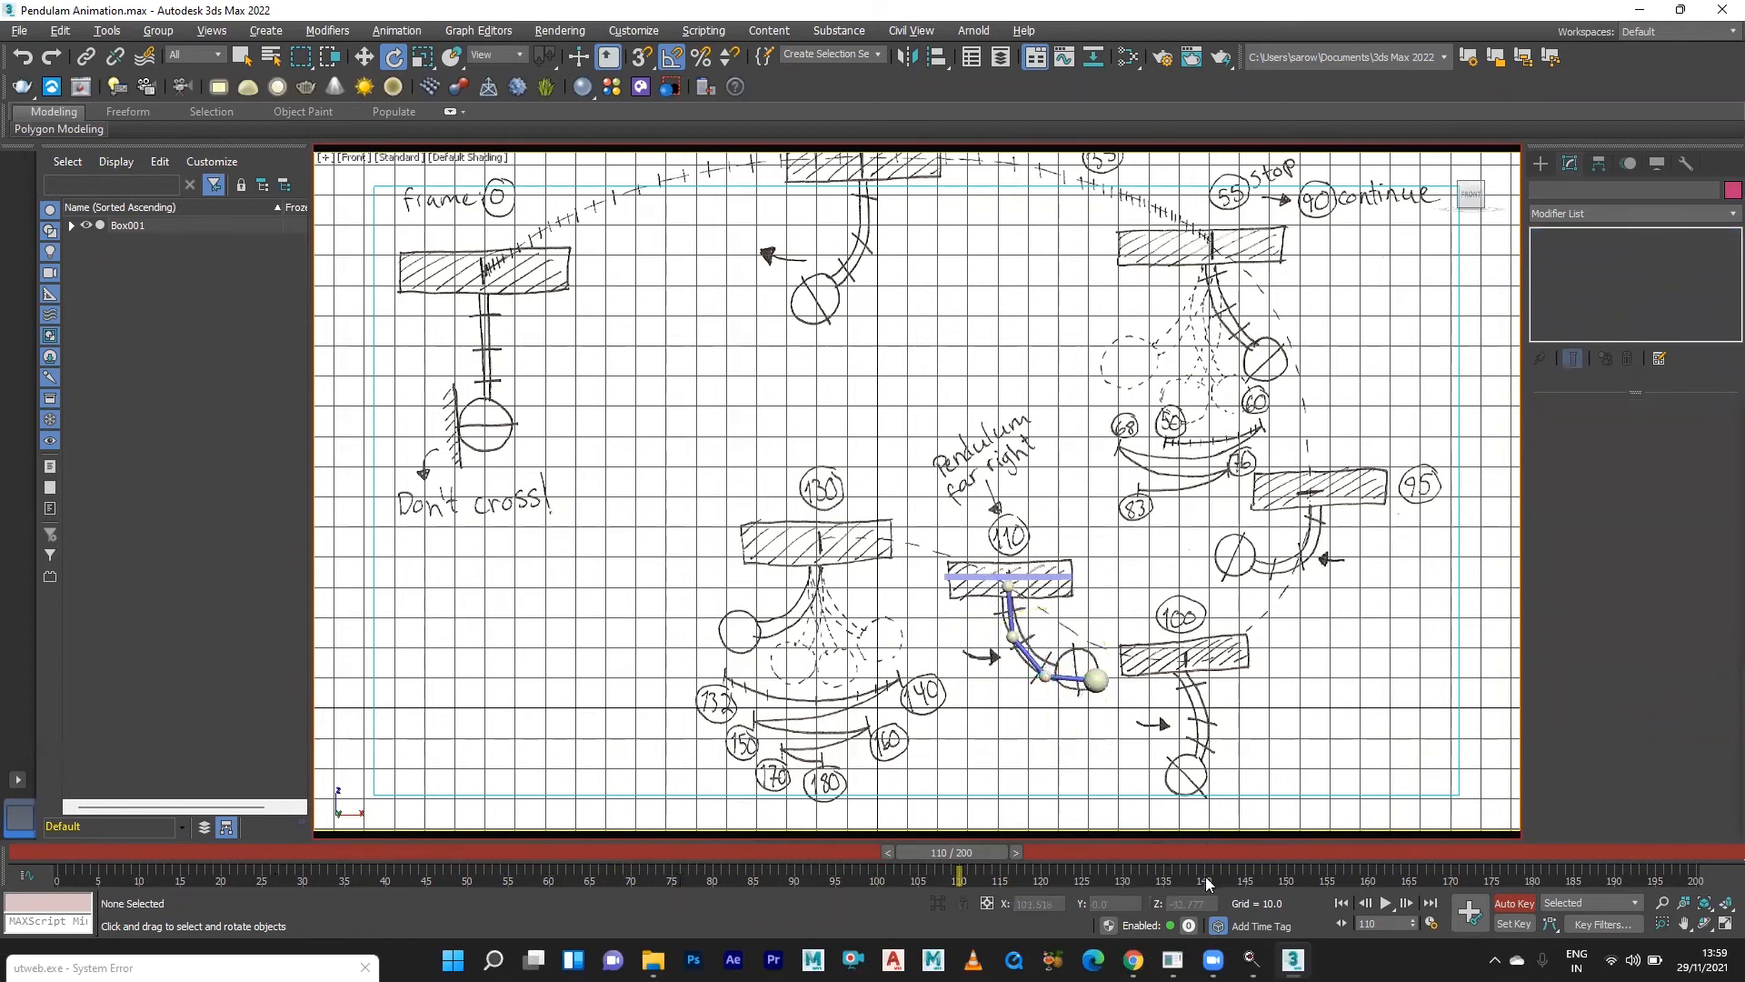
# At frame 132, rotate the top joint sphere clockwise so the first segment tilts slightly left.
pyautogui.moveTo(963, 851); pyautogui.dragTo(1129, 857)
pyautogui.press('e')
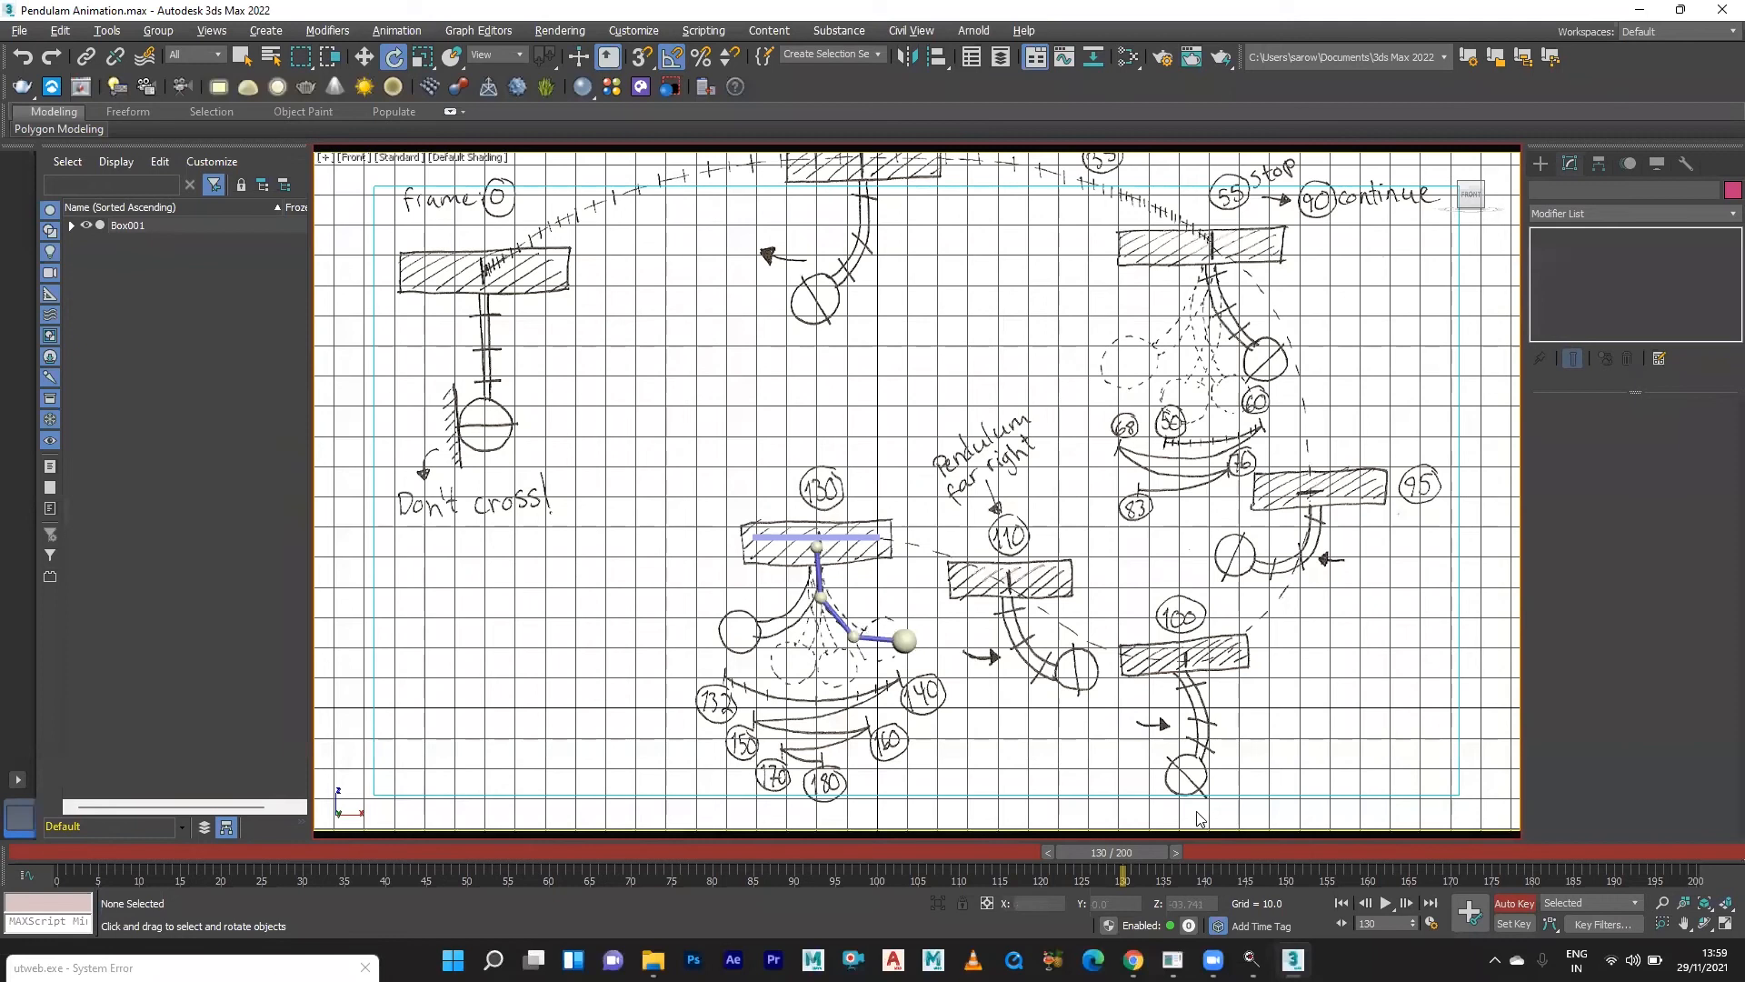
pyautogui.moveTo(1153, 857); pyautogui.dragTo(1158, 860)
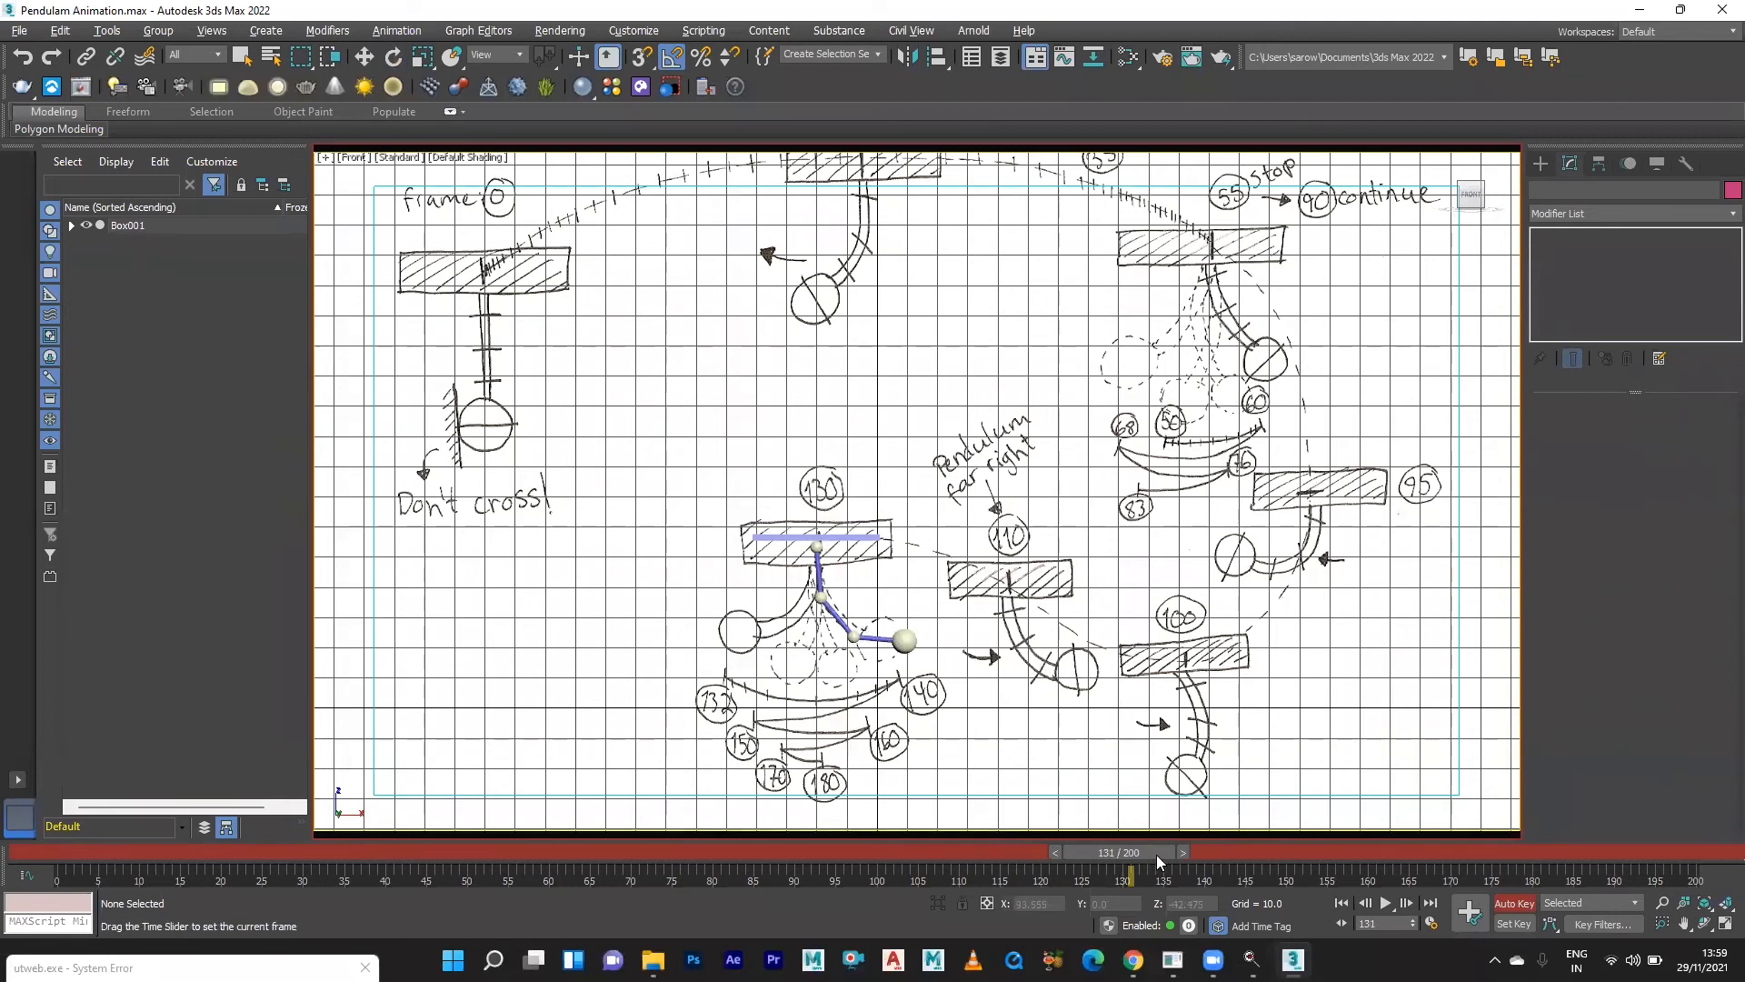
pyautogui.press('e')
pyautogui.click(1183, 852)
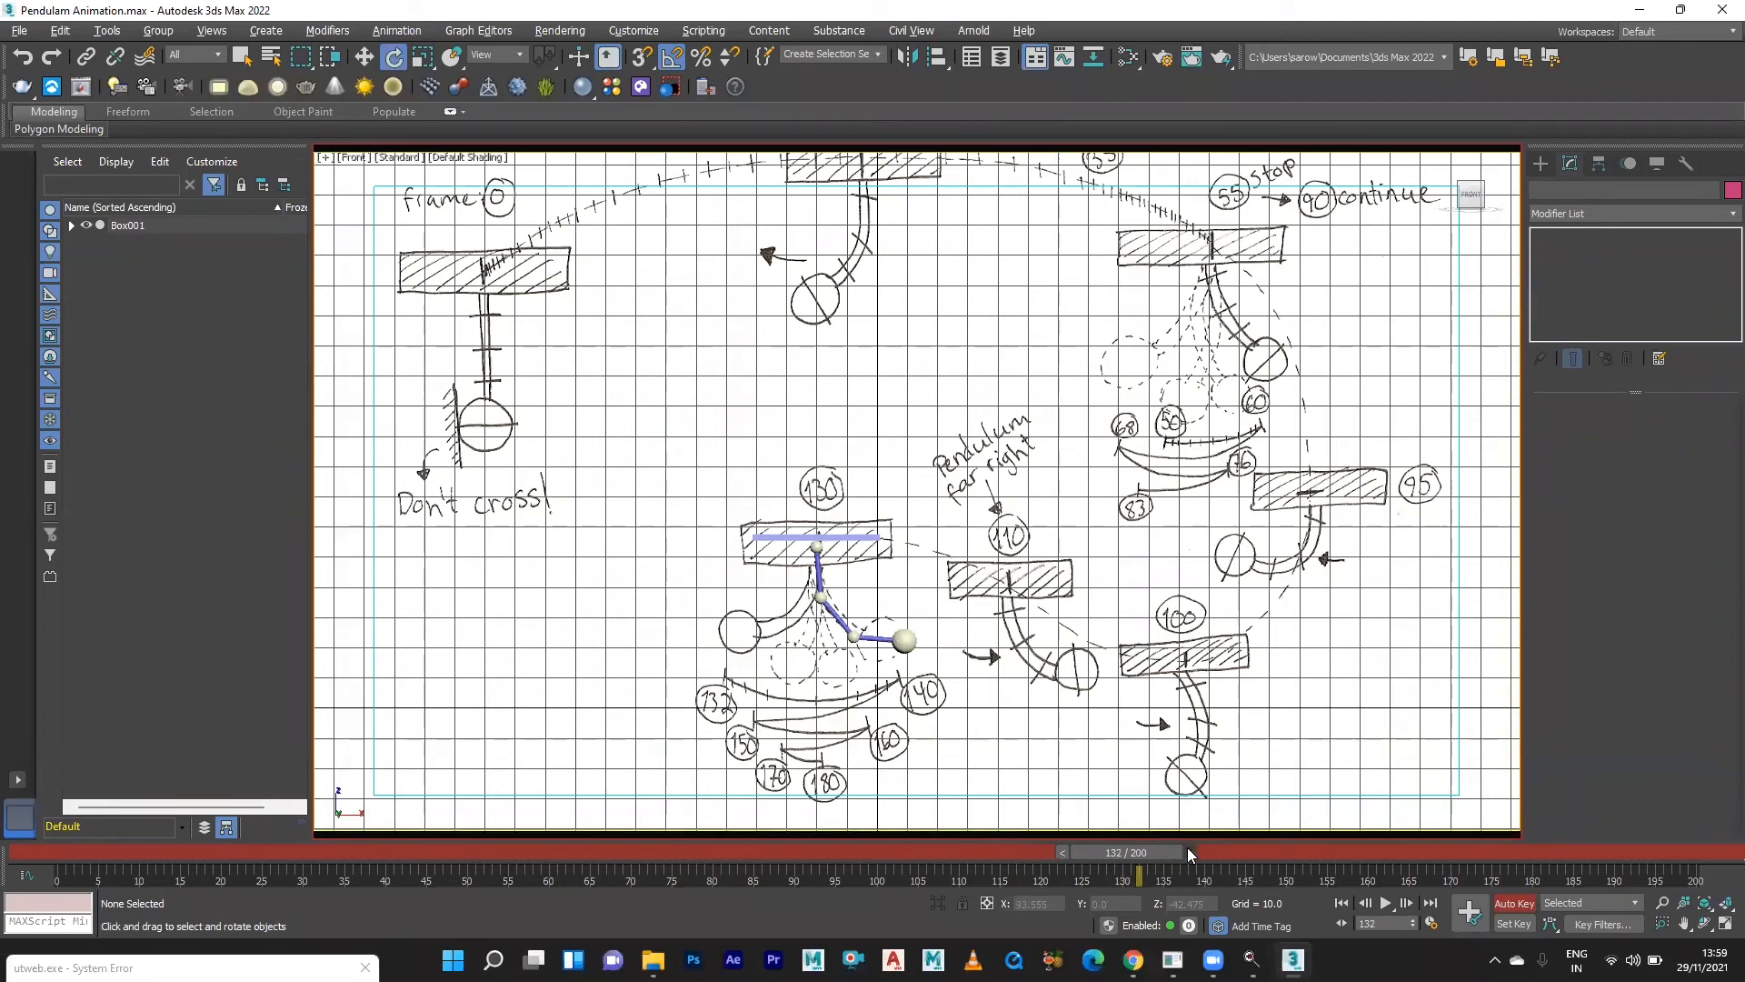
pyautogui.click(819, 549)
pyautogui.moveTo(860, 498); pyautogui.dragTo(861, 509)
# At frame 132, rotate the middle and lowest joint spheres clockwise so the arm curves left to the sketched ball.
pyautogui.click(810, 596)
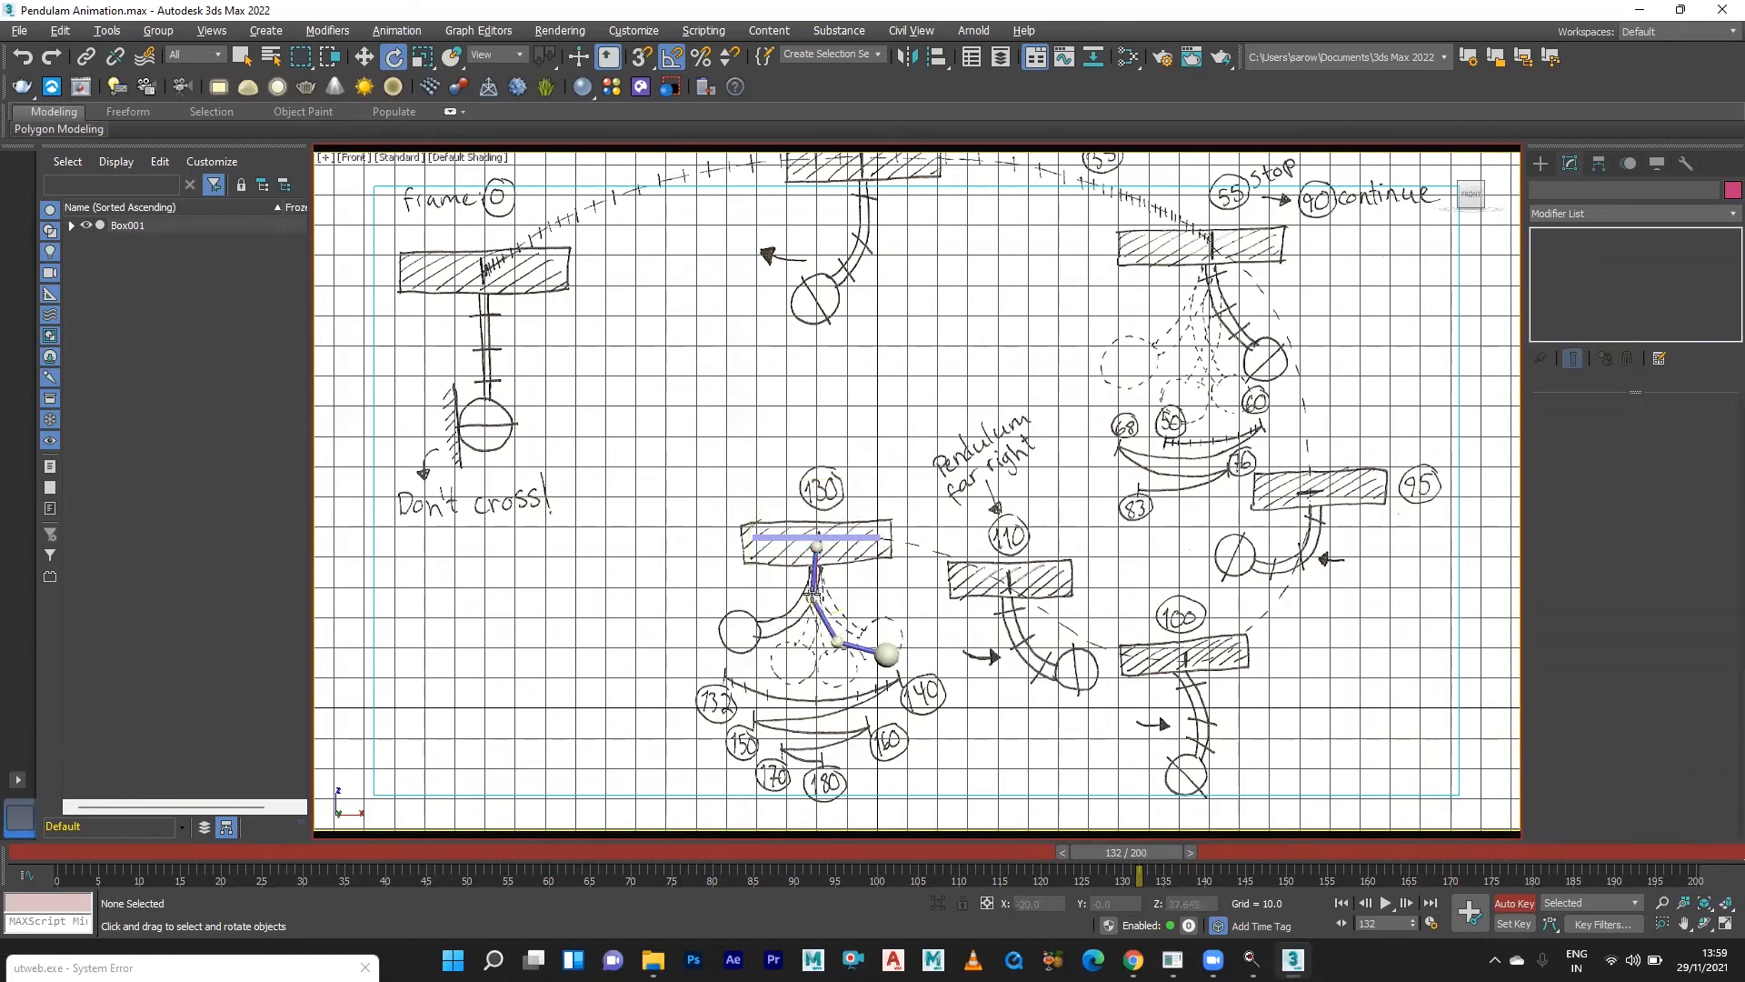
pyautogui.moveTo(859, 550); pyautogui.dragTo(878, 641)
pyautogui.click(772, 630)
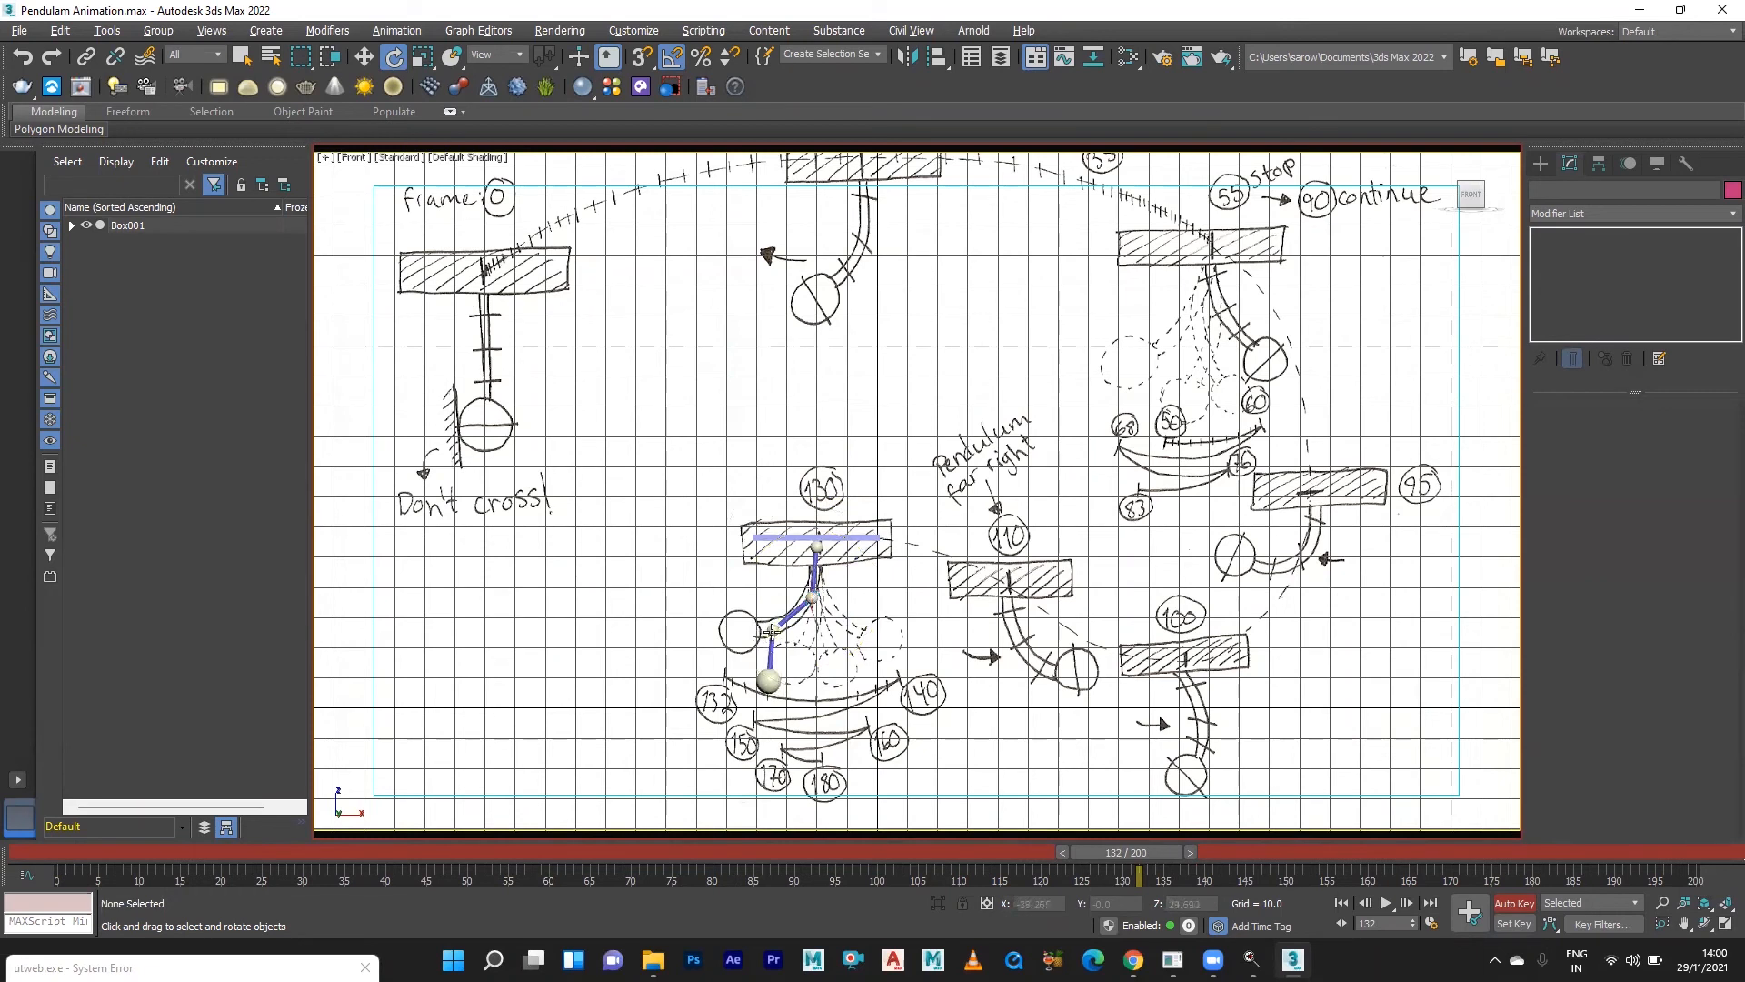
pyautogui.moveTo(829, 586); pyautogui.dragTo(840, 691)
pyautogui.click(911, 684)
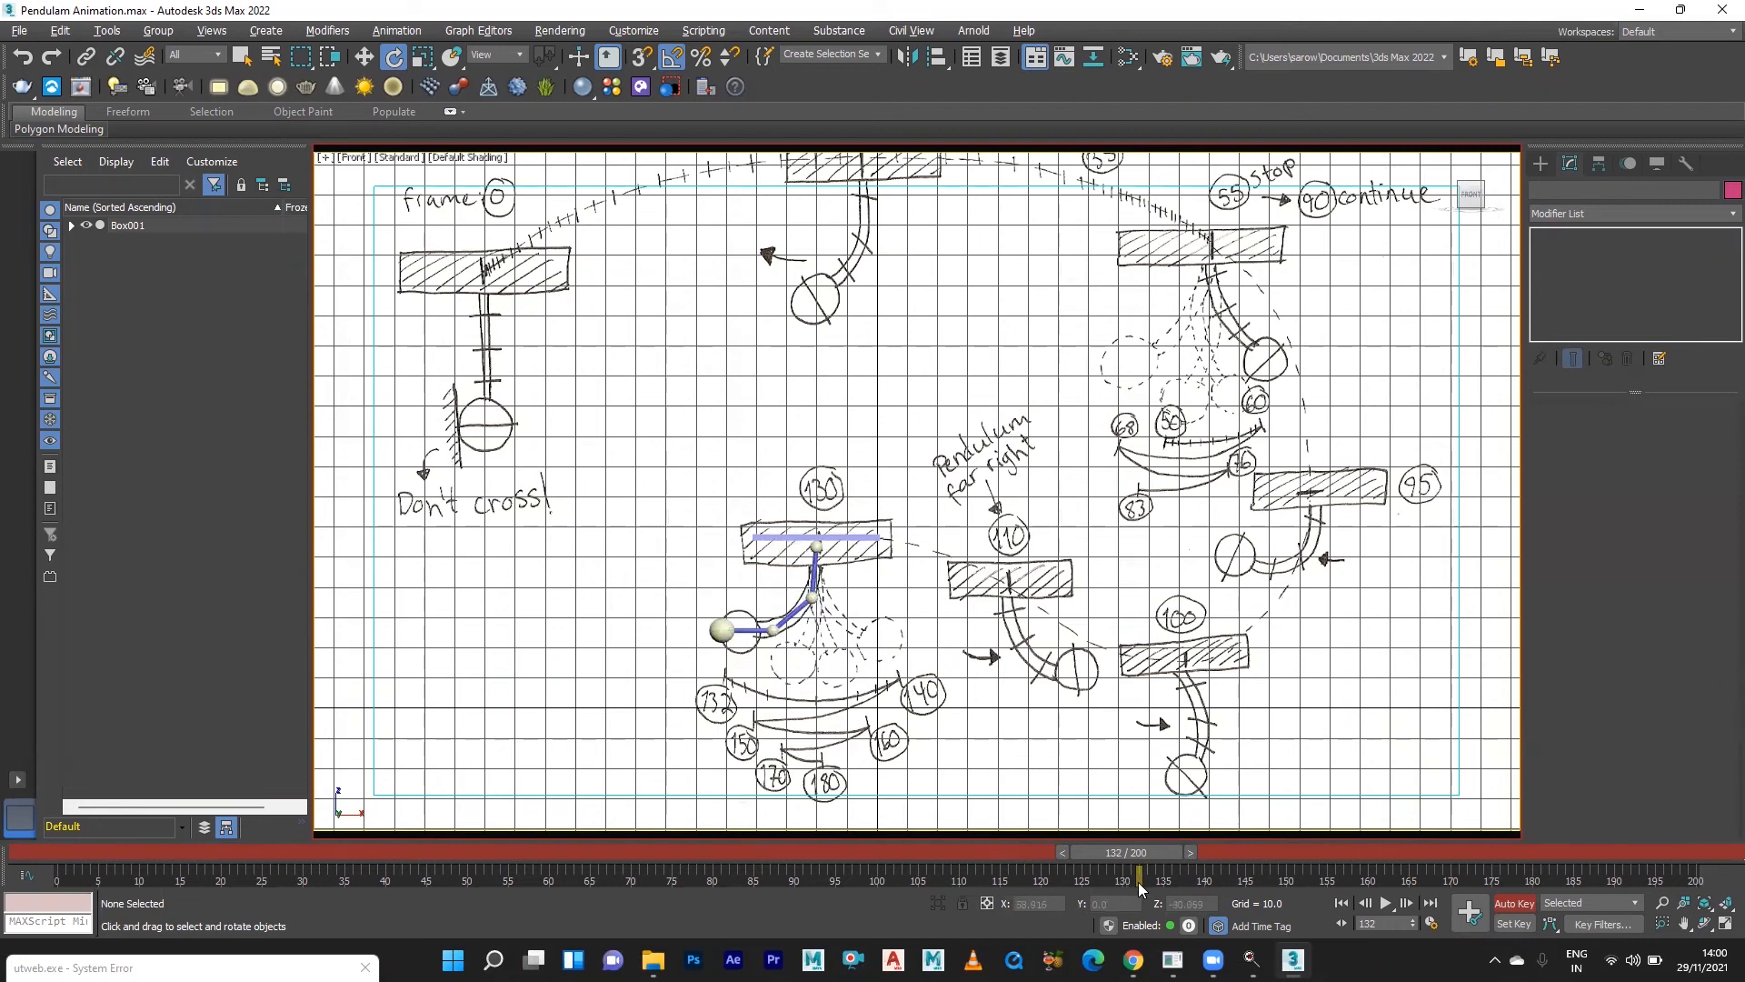
# At frame 140, rotate the top joint sphere to -5 degrees on Y so the first segment tilts slightly right.
pyautogui.moveTo(1170, 861); pyautogui.dragTo(1234, 856)
pyautogui.press('e')
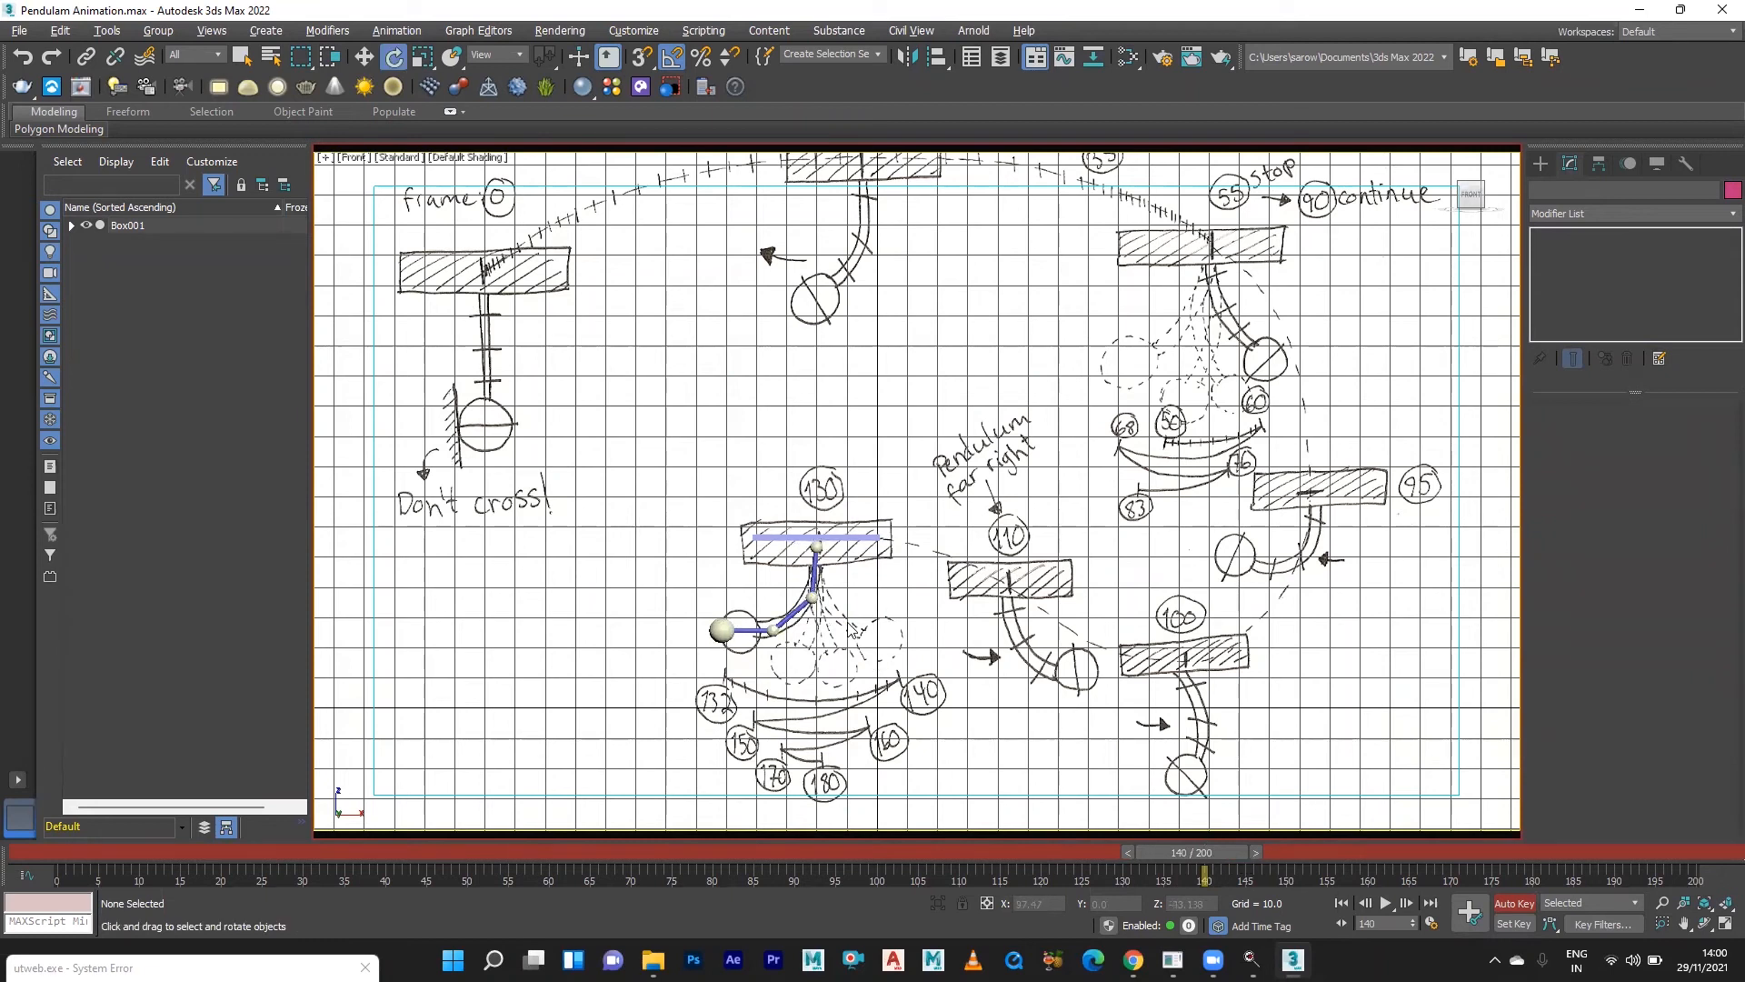
pyautogui.click(817, 548)
pyautogui.moveTo(874, 504); pyautogui.dragTo(872, 503)
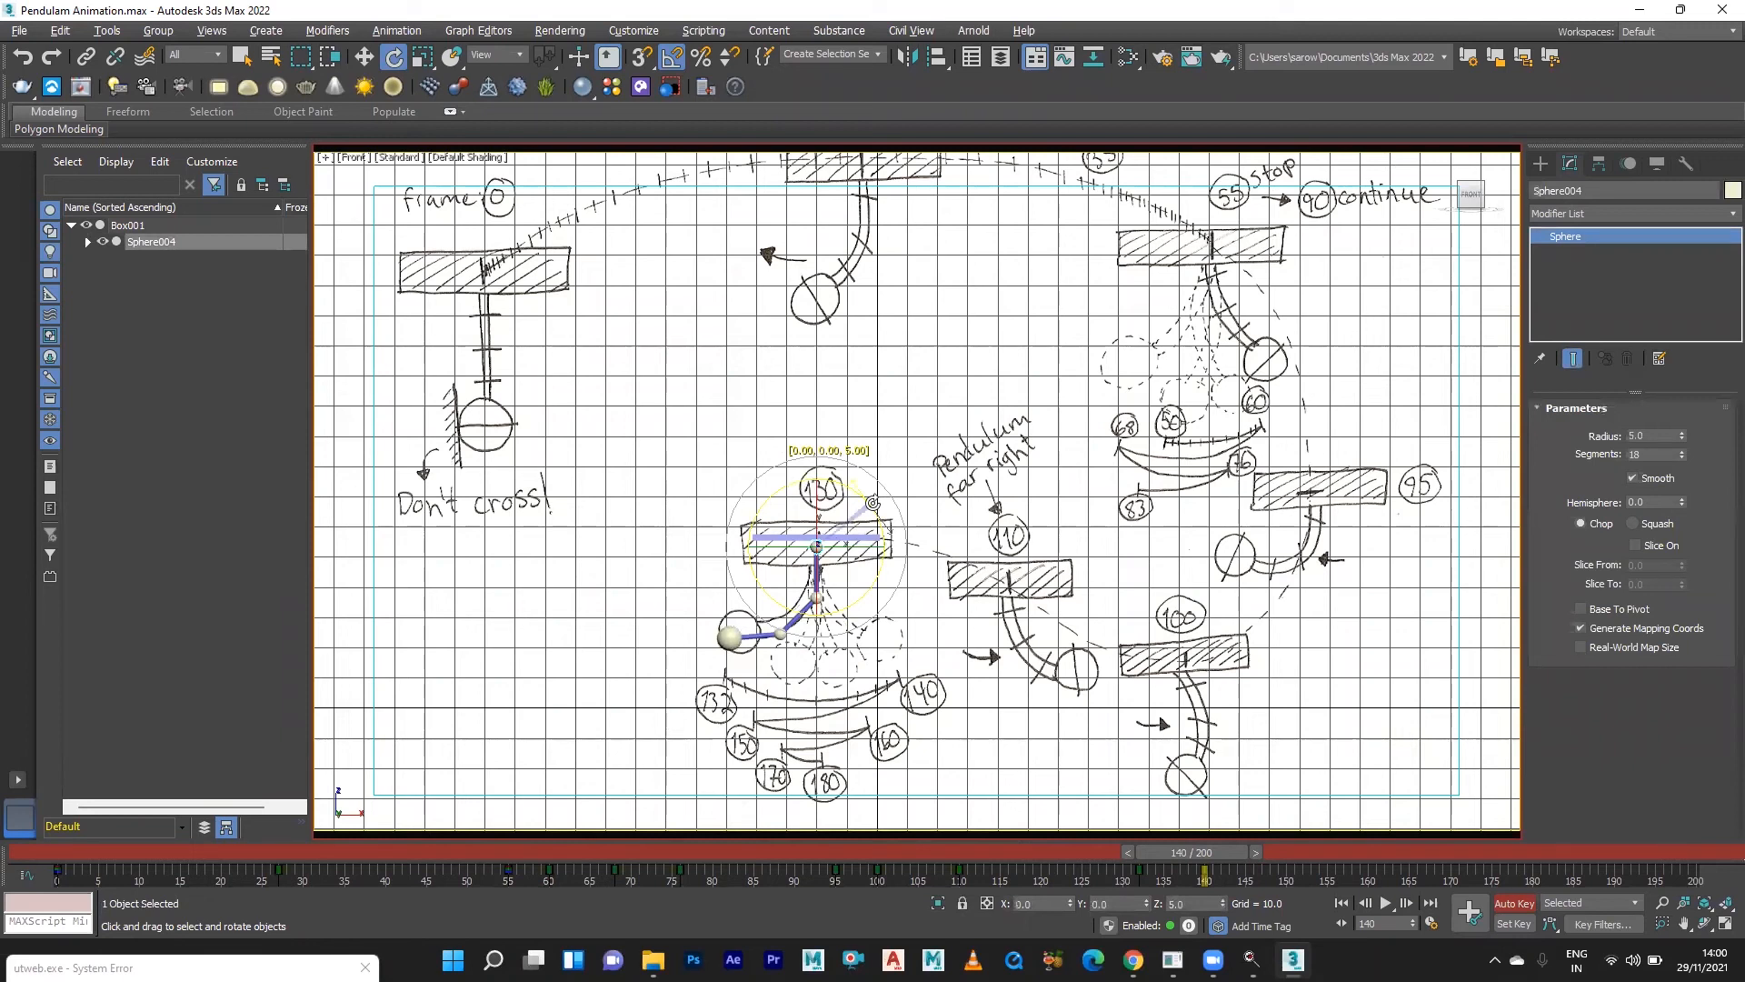
pyautogui.moveTo(872, 502); pyautogui.dragTo(869, 498)
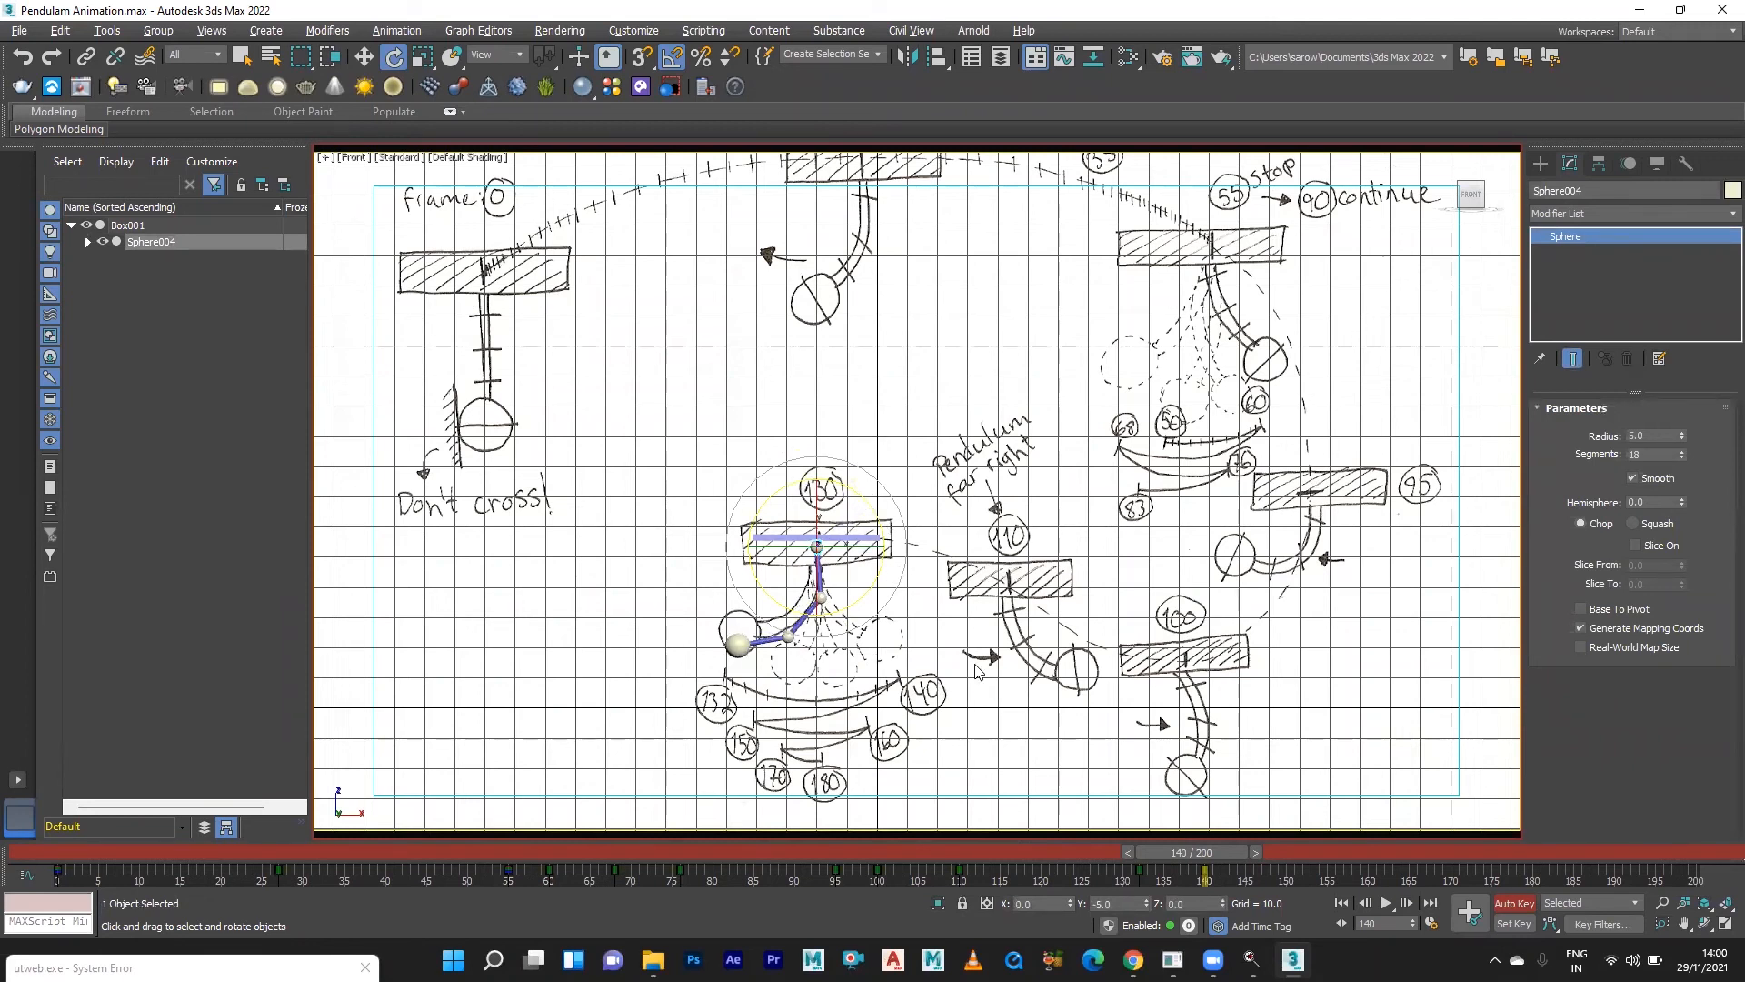
pyautogui.click(981, 672)
# At frame 140, rotate the middle joint sphere to -40 degrees and the lowest joint sphere to -70 degrees on Y, swinging the ball right.
pyautogui.click(814, 597)
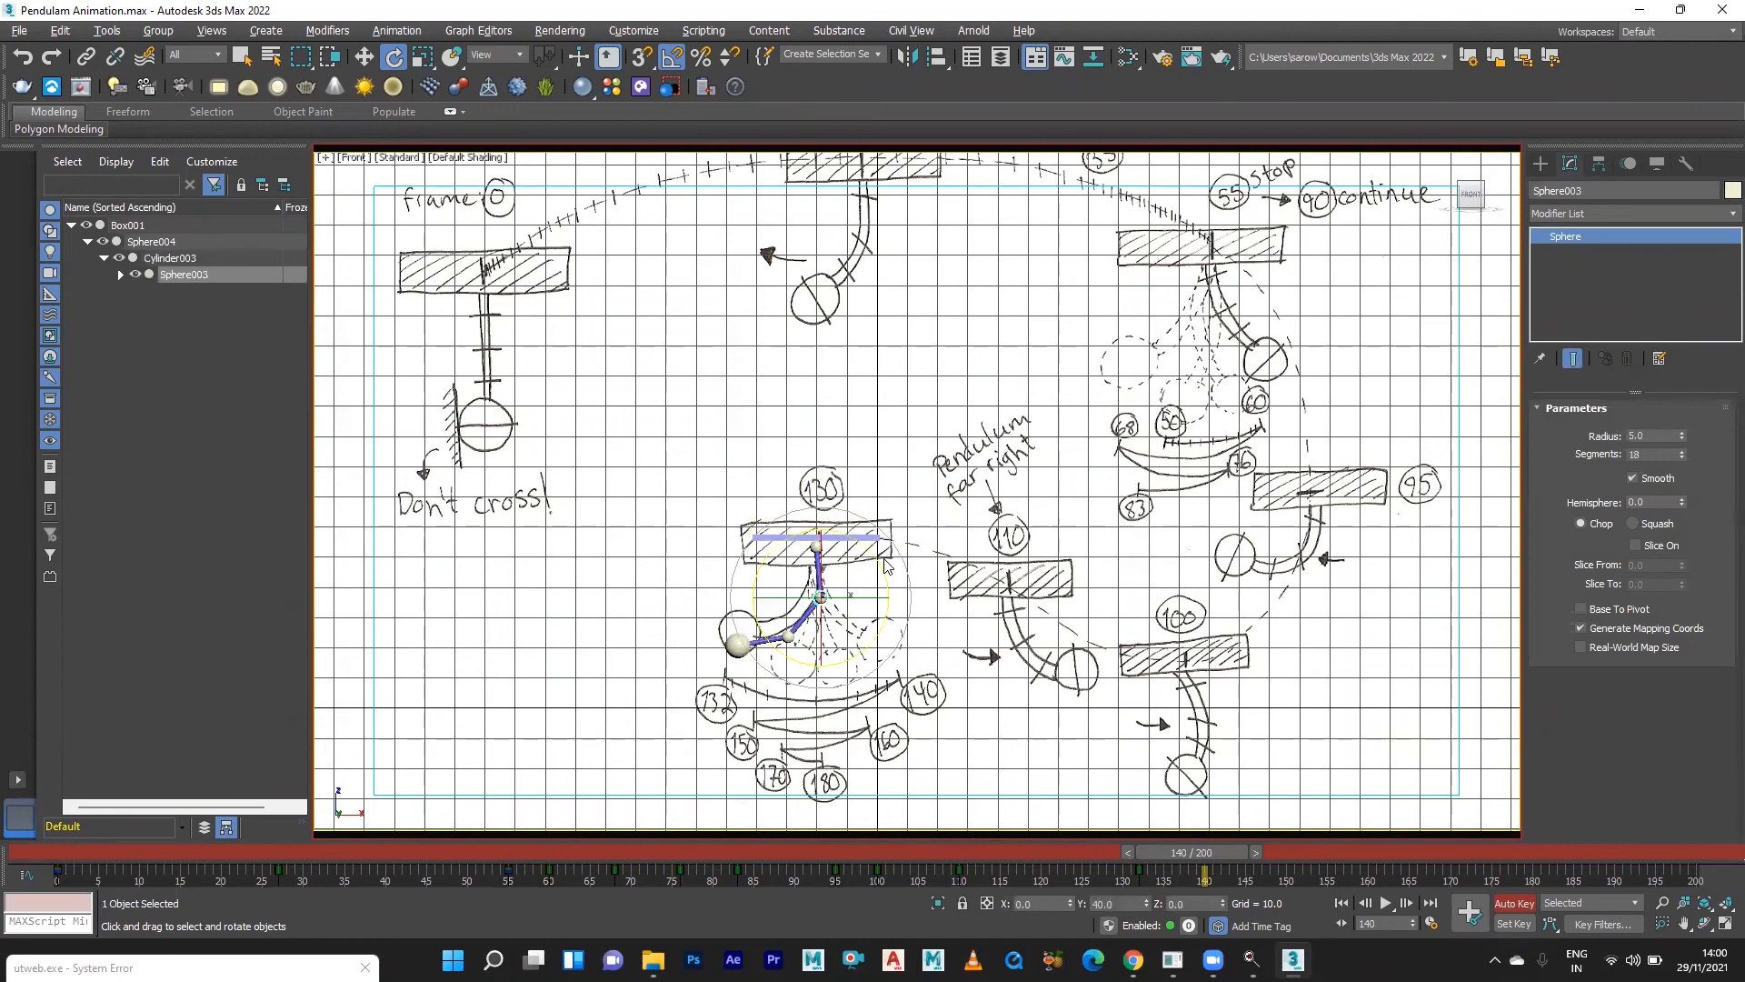
pyautogui.moveTo(878, 547); pyautogui.dragTo(827, 510)
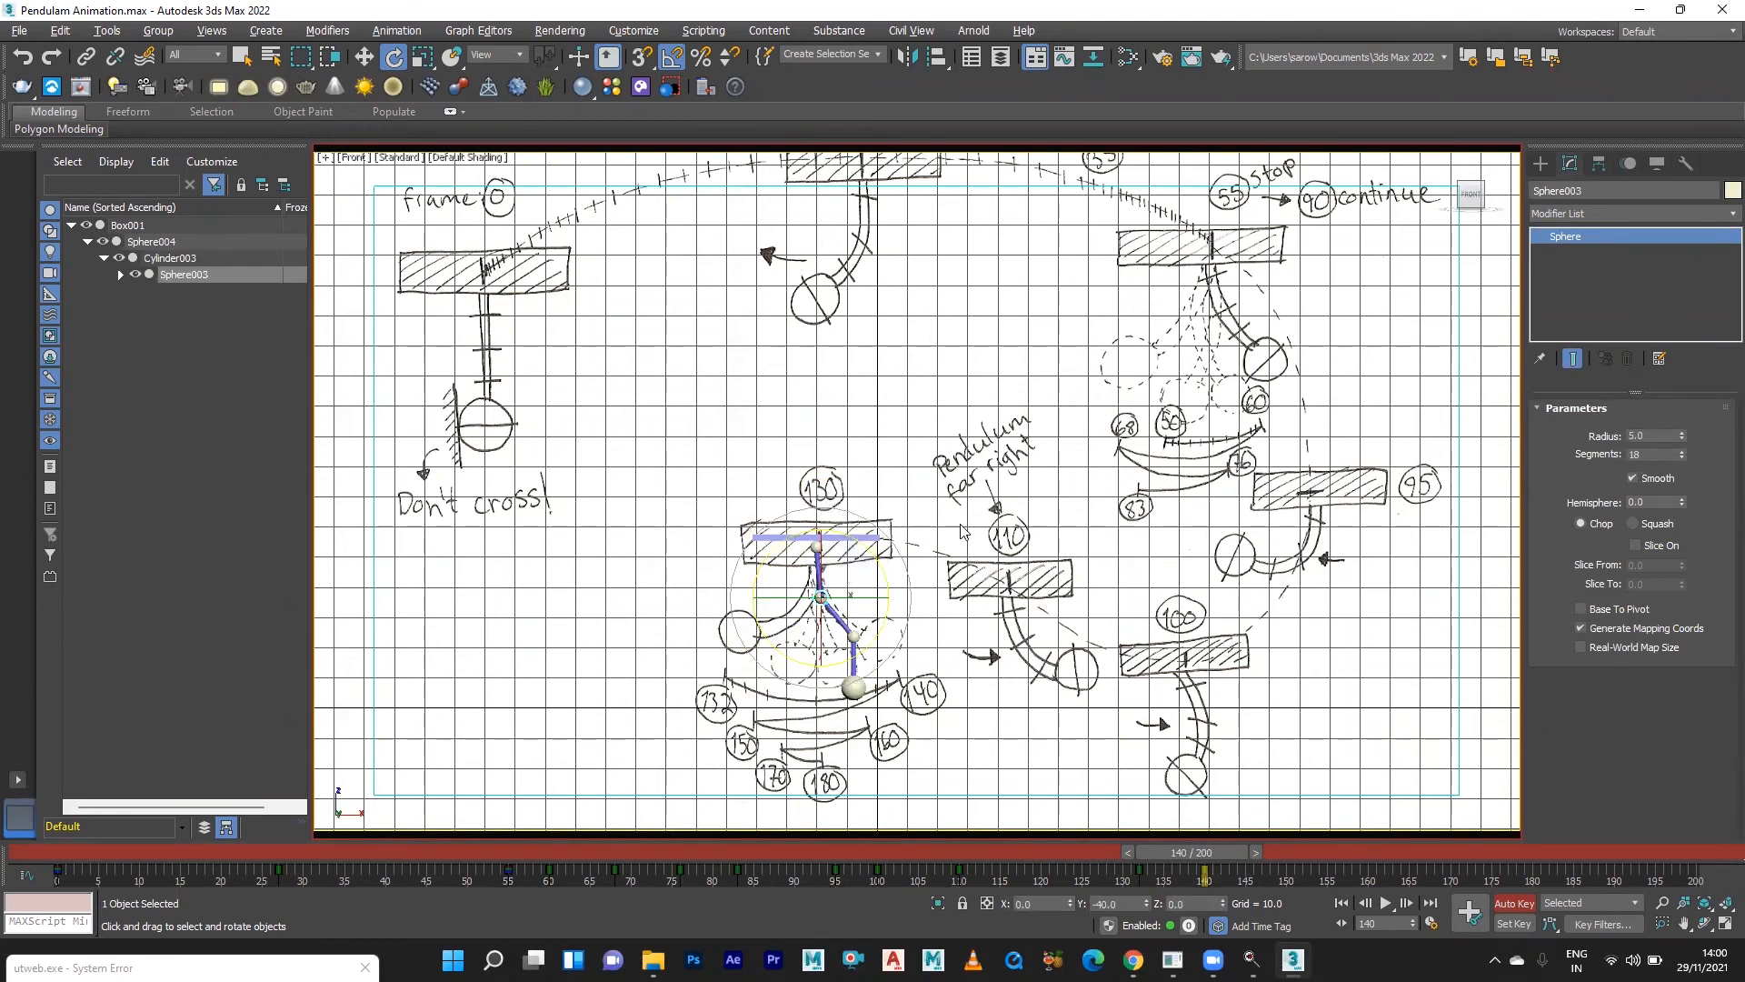
pyautogui.click(905, 609)
pyautogui.click(860, 631)
pyautogui.moveTo(900, 591); pyautogui.dragTo(856, 563)
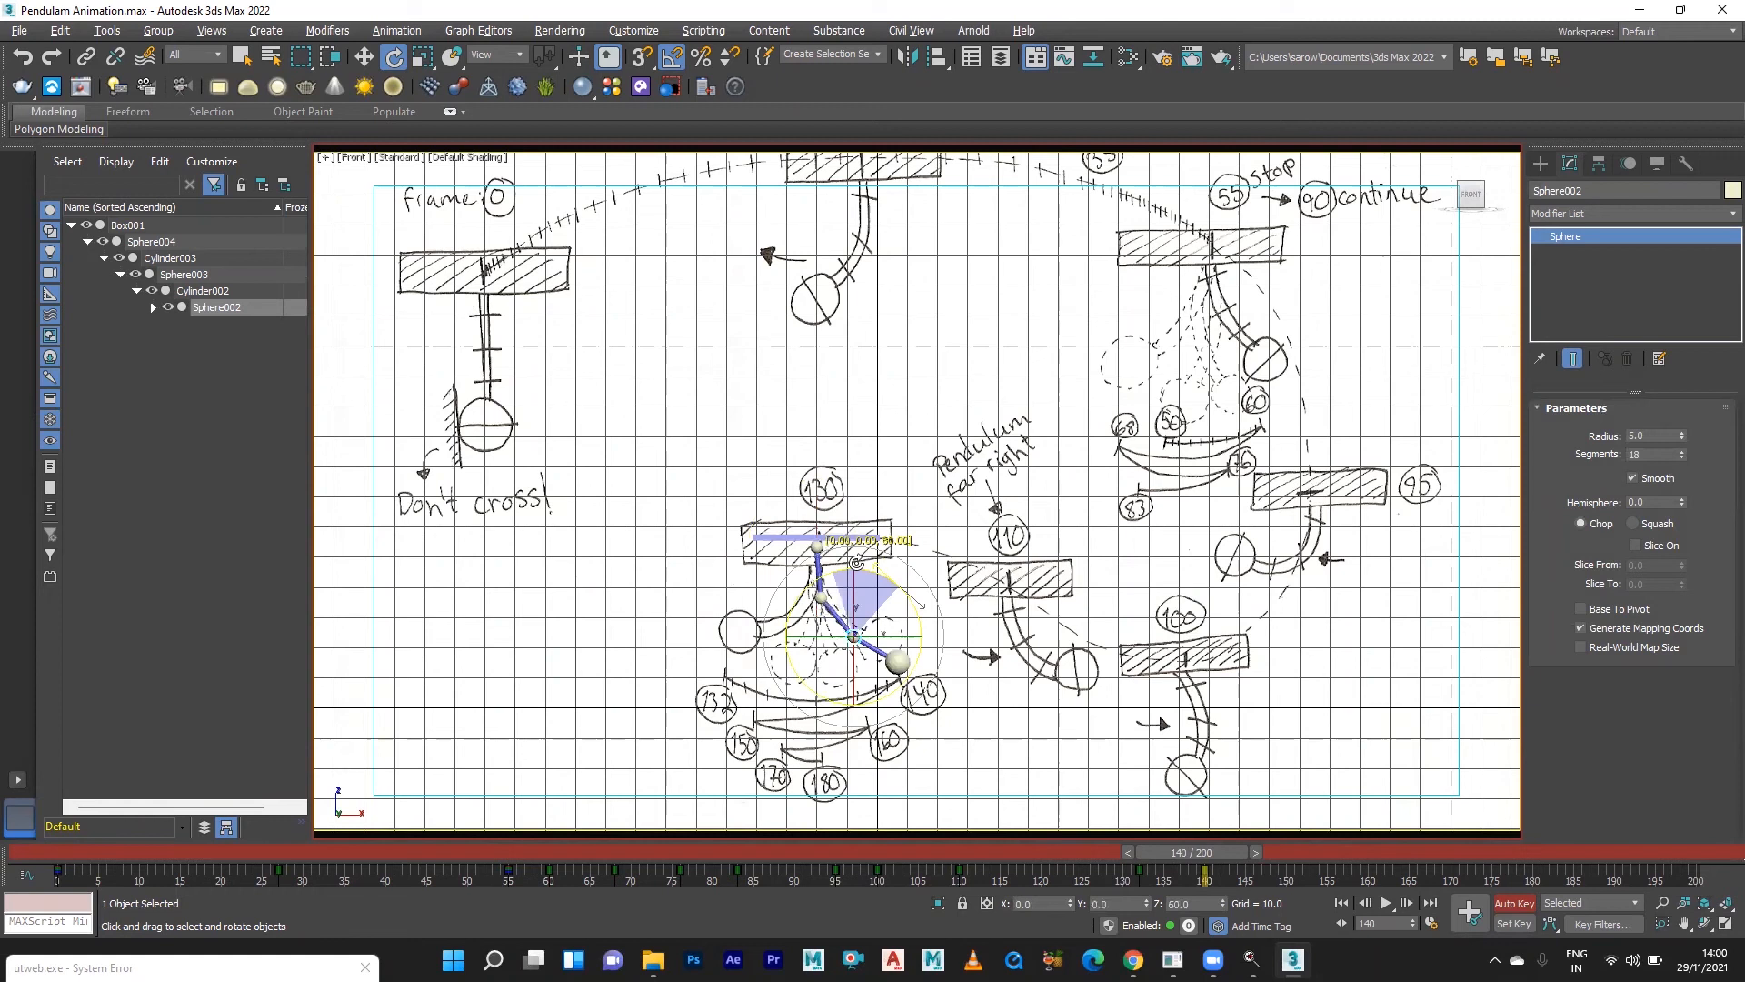
pyautogui.moveTo(857, 563); pyautogui.dragTo(843, 562)
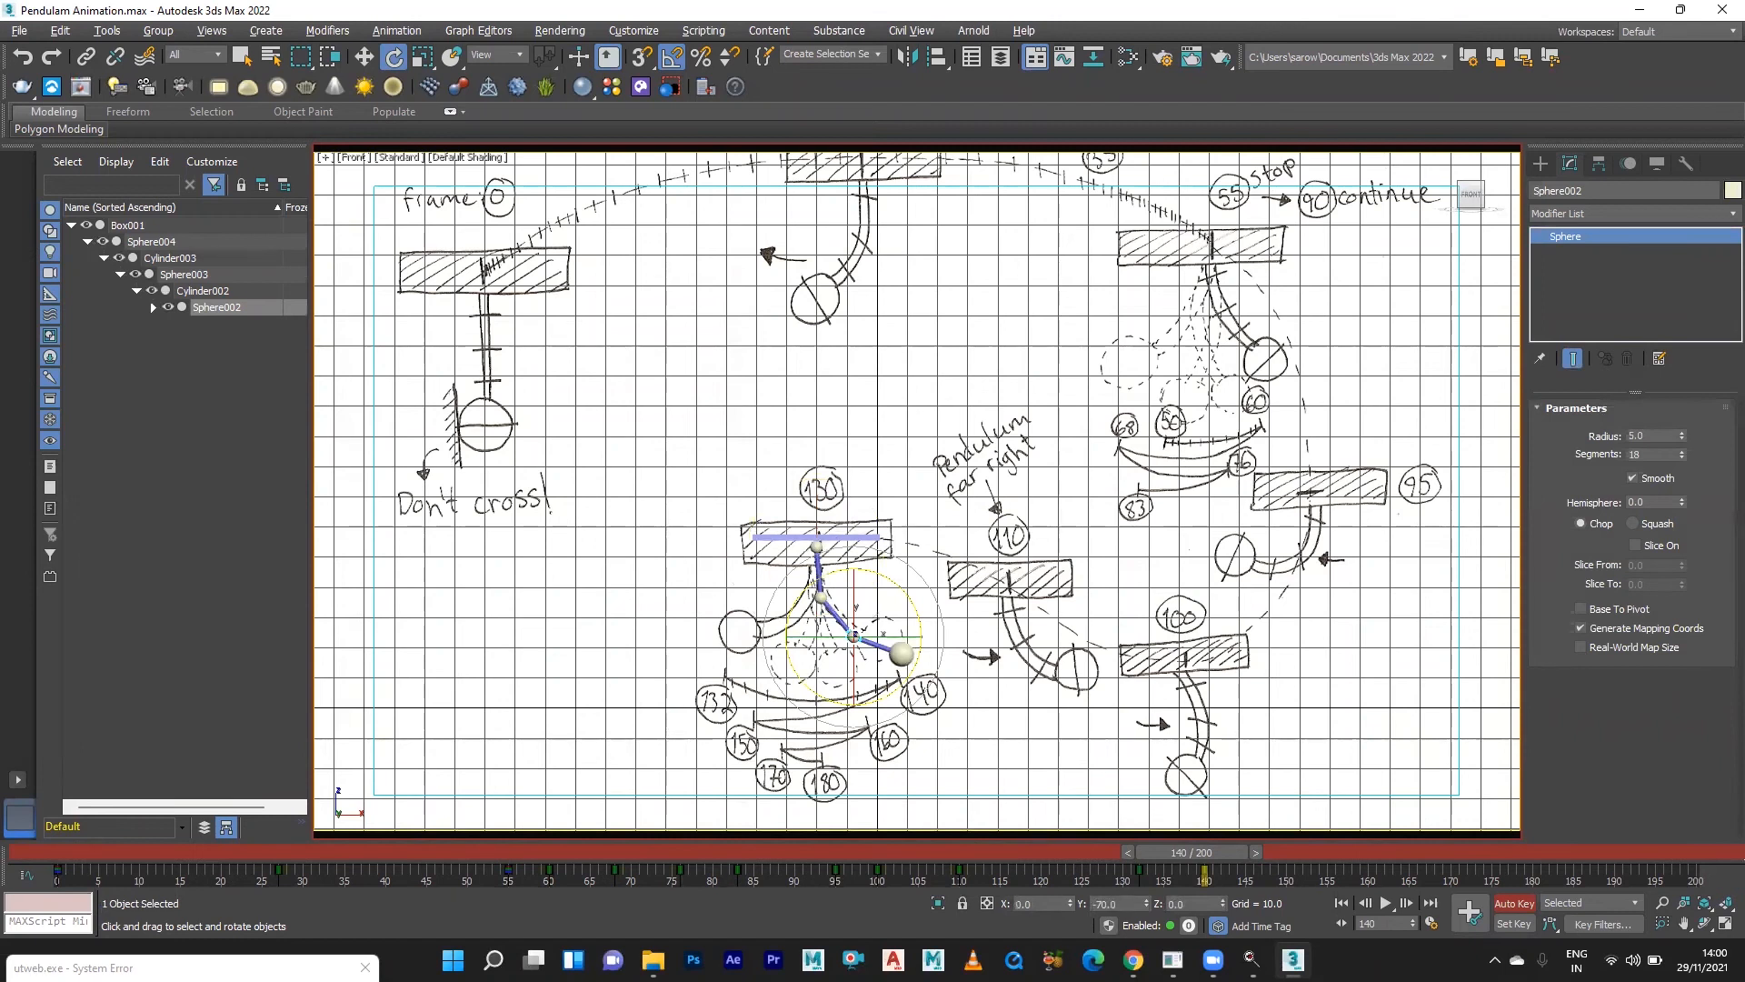
# At frame 150, rotate the top joint sphere to 0 degrees on Y so the first segment hangs straight down.
pyautogui.click(1280, 852)
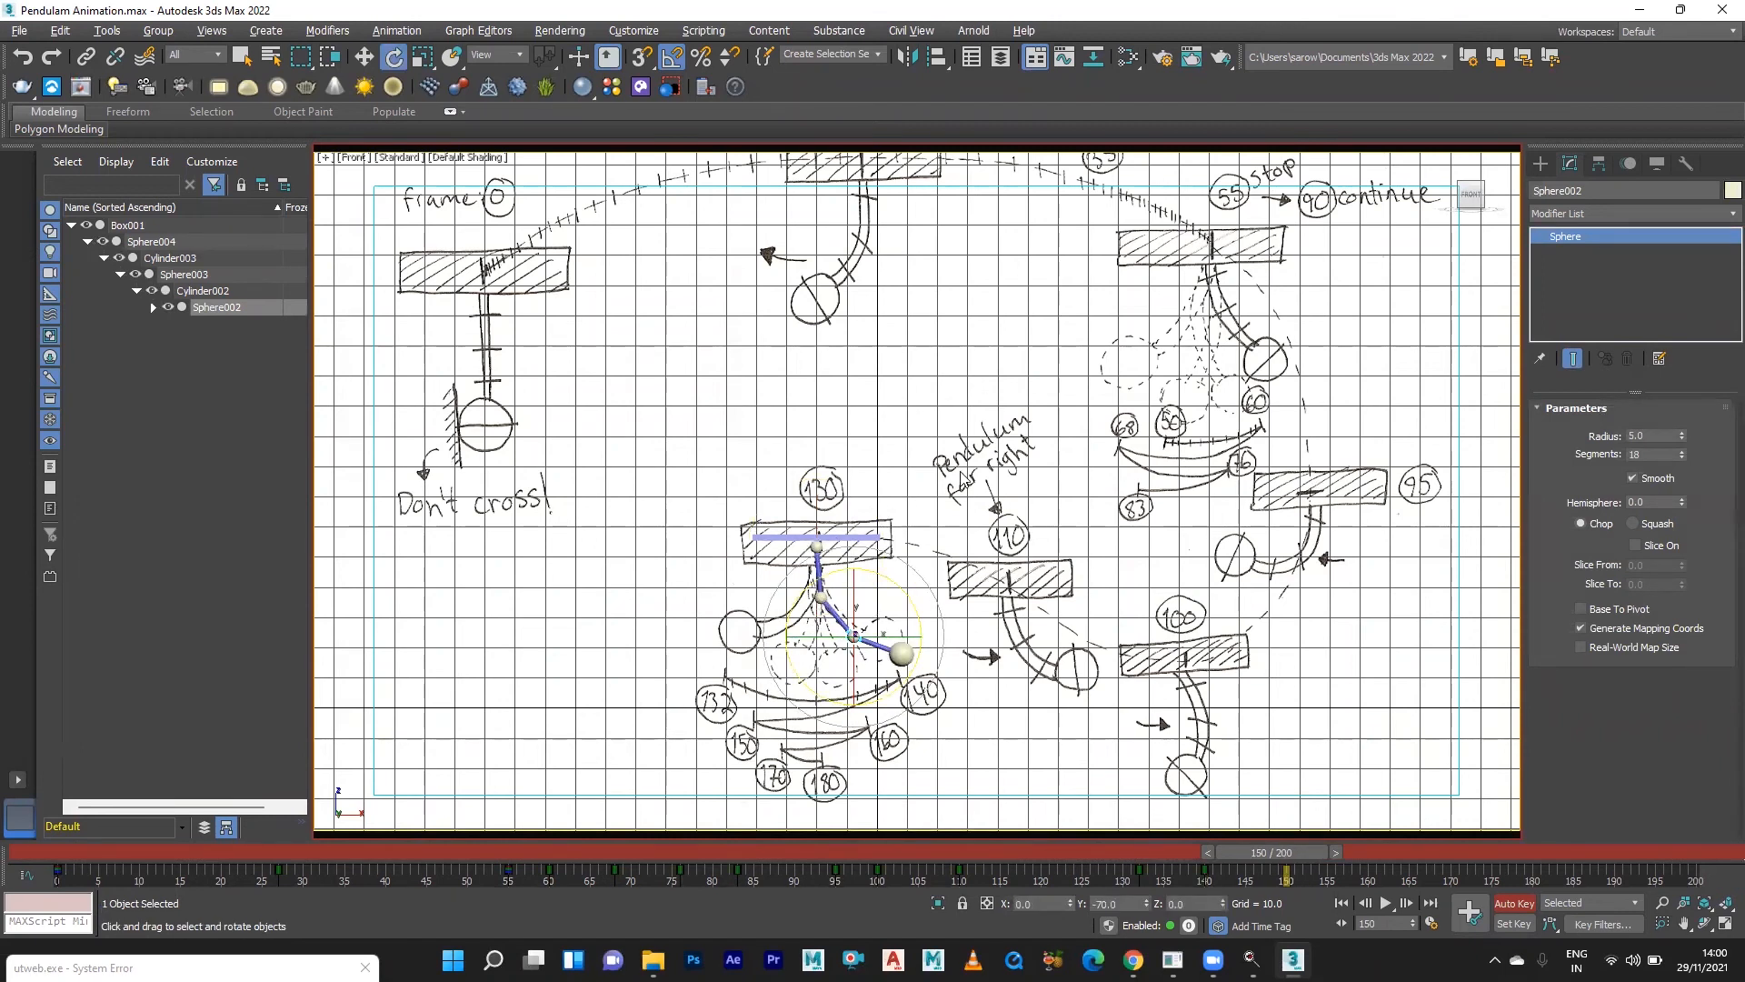
pyautogui.click(811, 576)
pyautogui.click(821, 599)
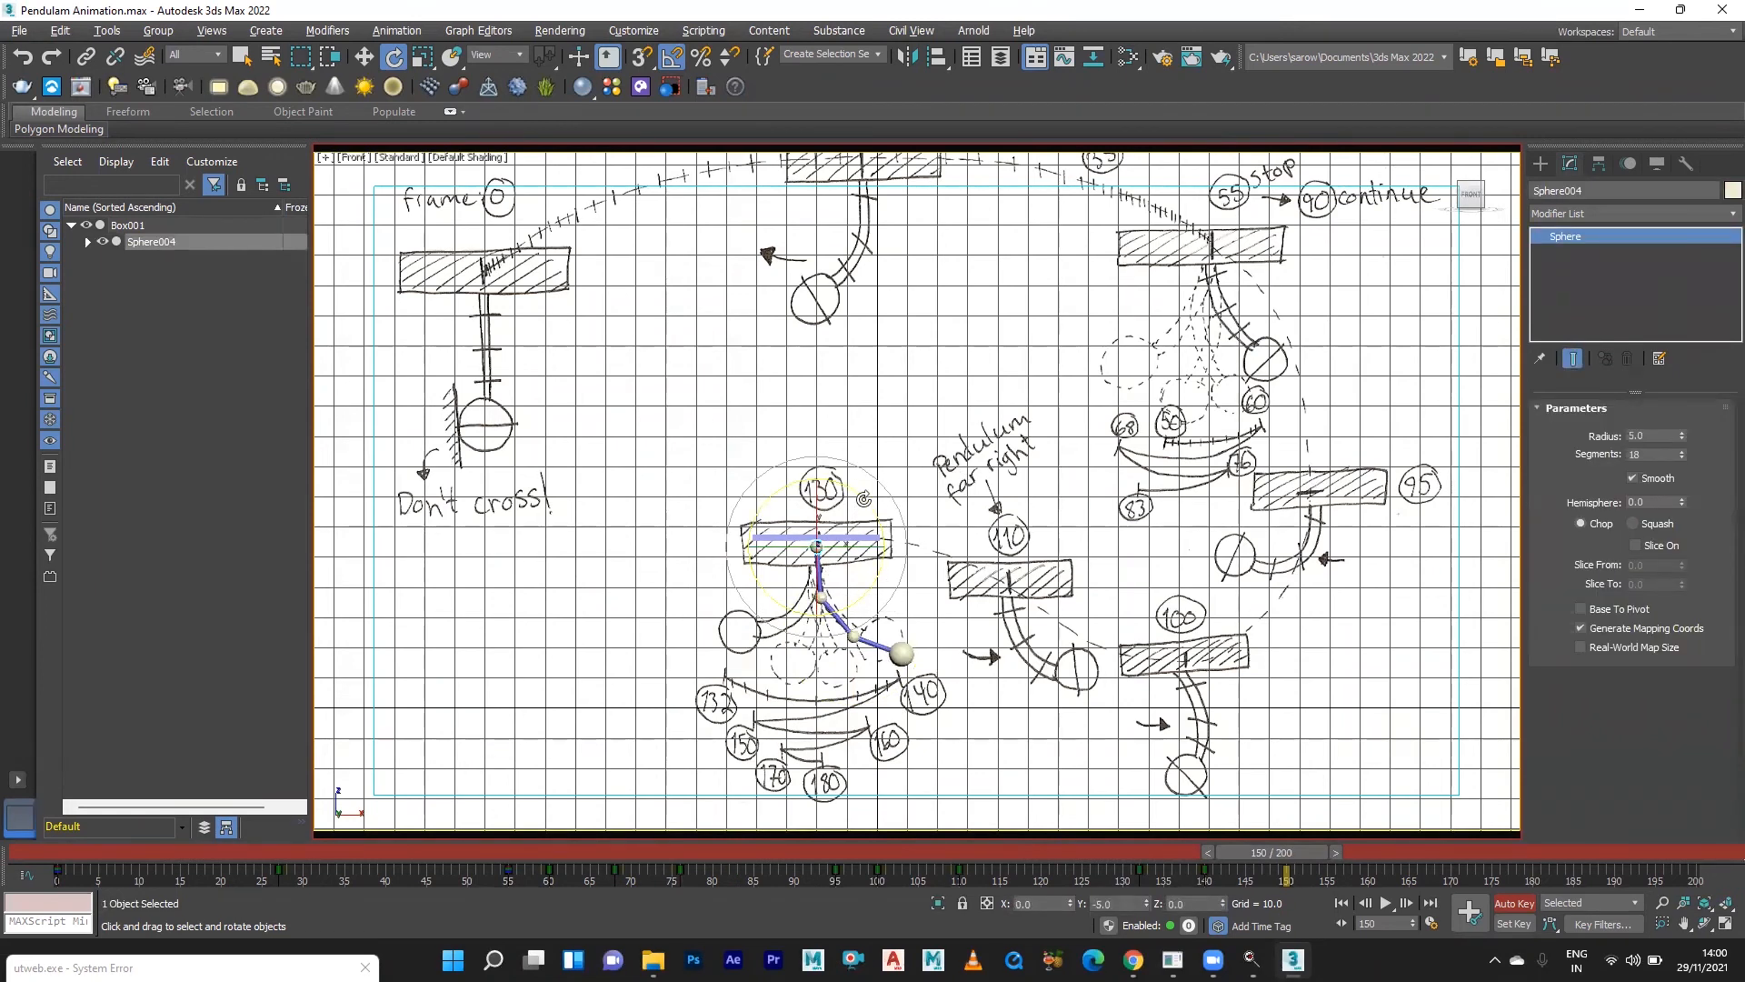
pyautogui.click(816, 609)
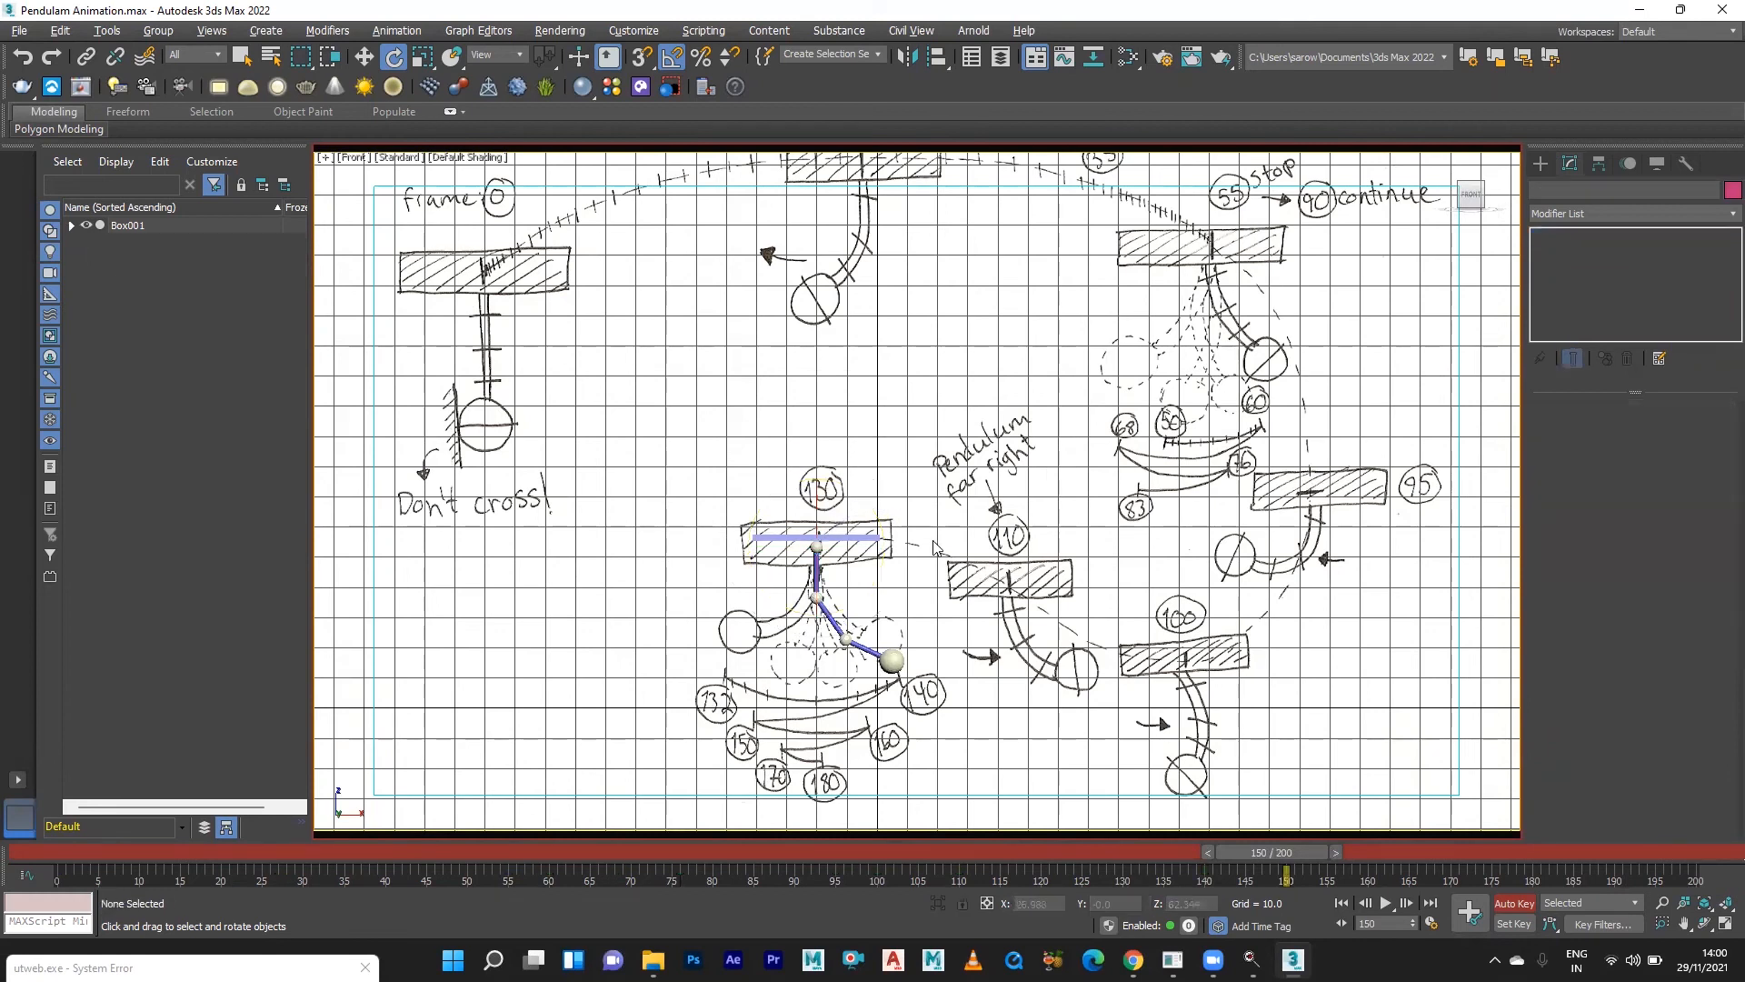
# At frame 150, rotate the middle joint sphere clockwise and the lowest joint sphere to 35 degrees on Y, swinging the ball left.
pyautogui.click(815, 609)
pyautogui.moveTo(862, 543); pyautogui.dragTo(868, 614)
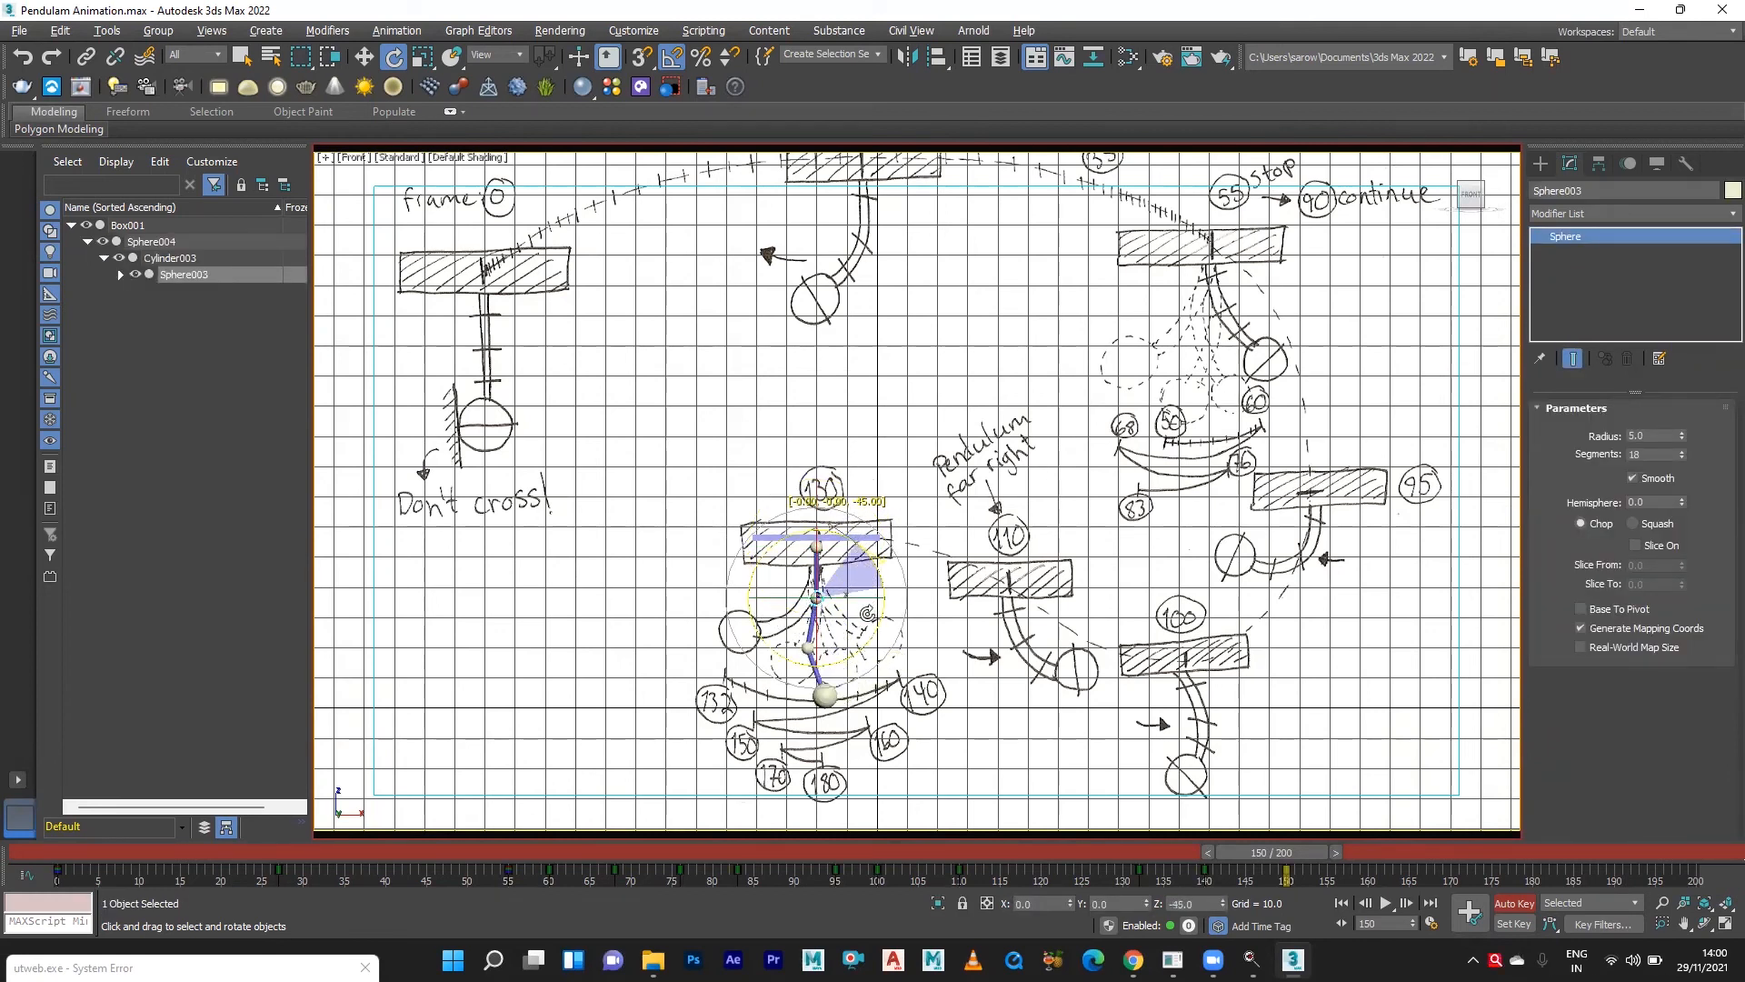
pyautogui.click(807, 645)
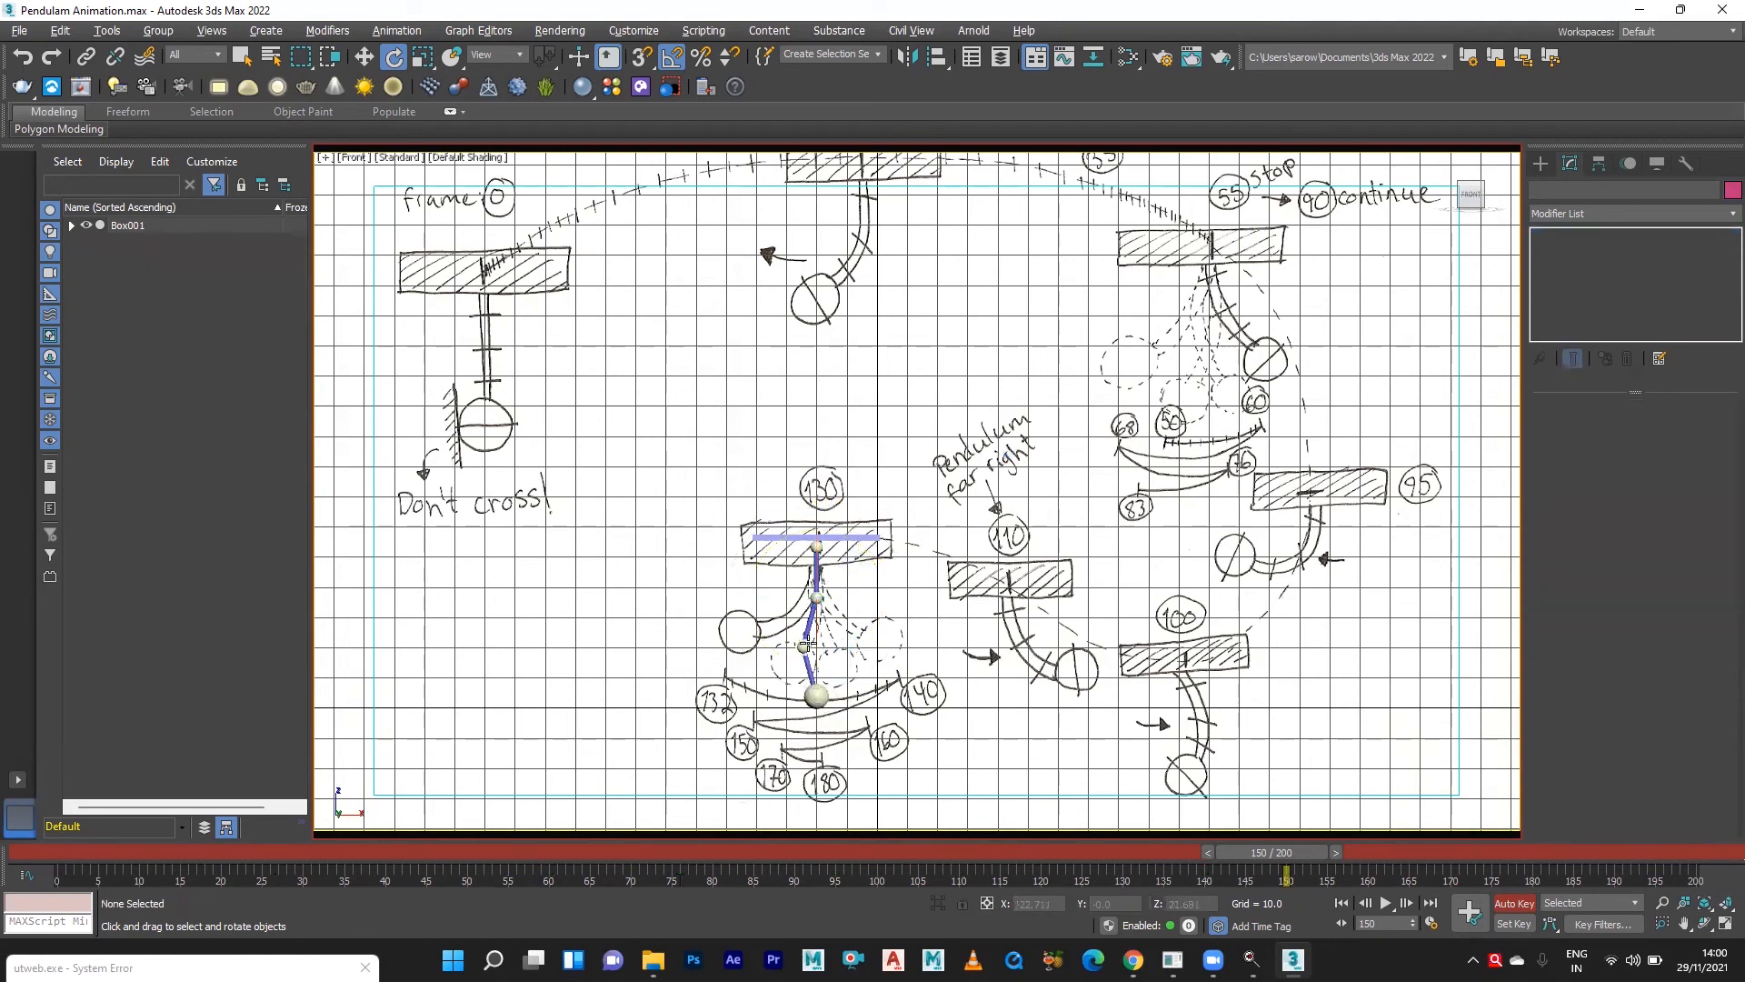
pyautogui.click(806, 645)
pyautogui.moveTo(844, 595); pyautogui.dragTo(866, 652)
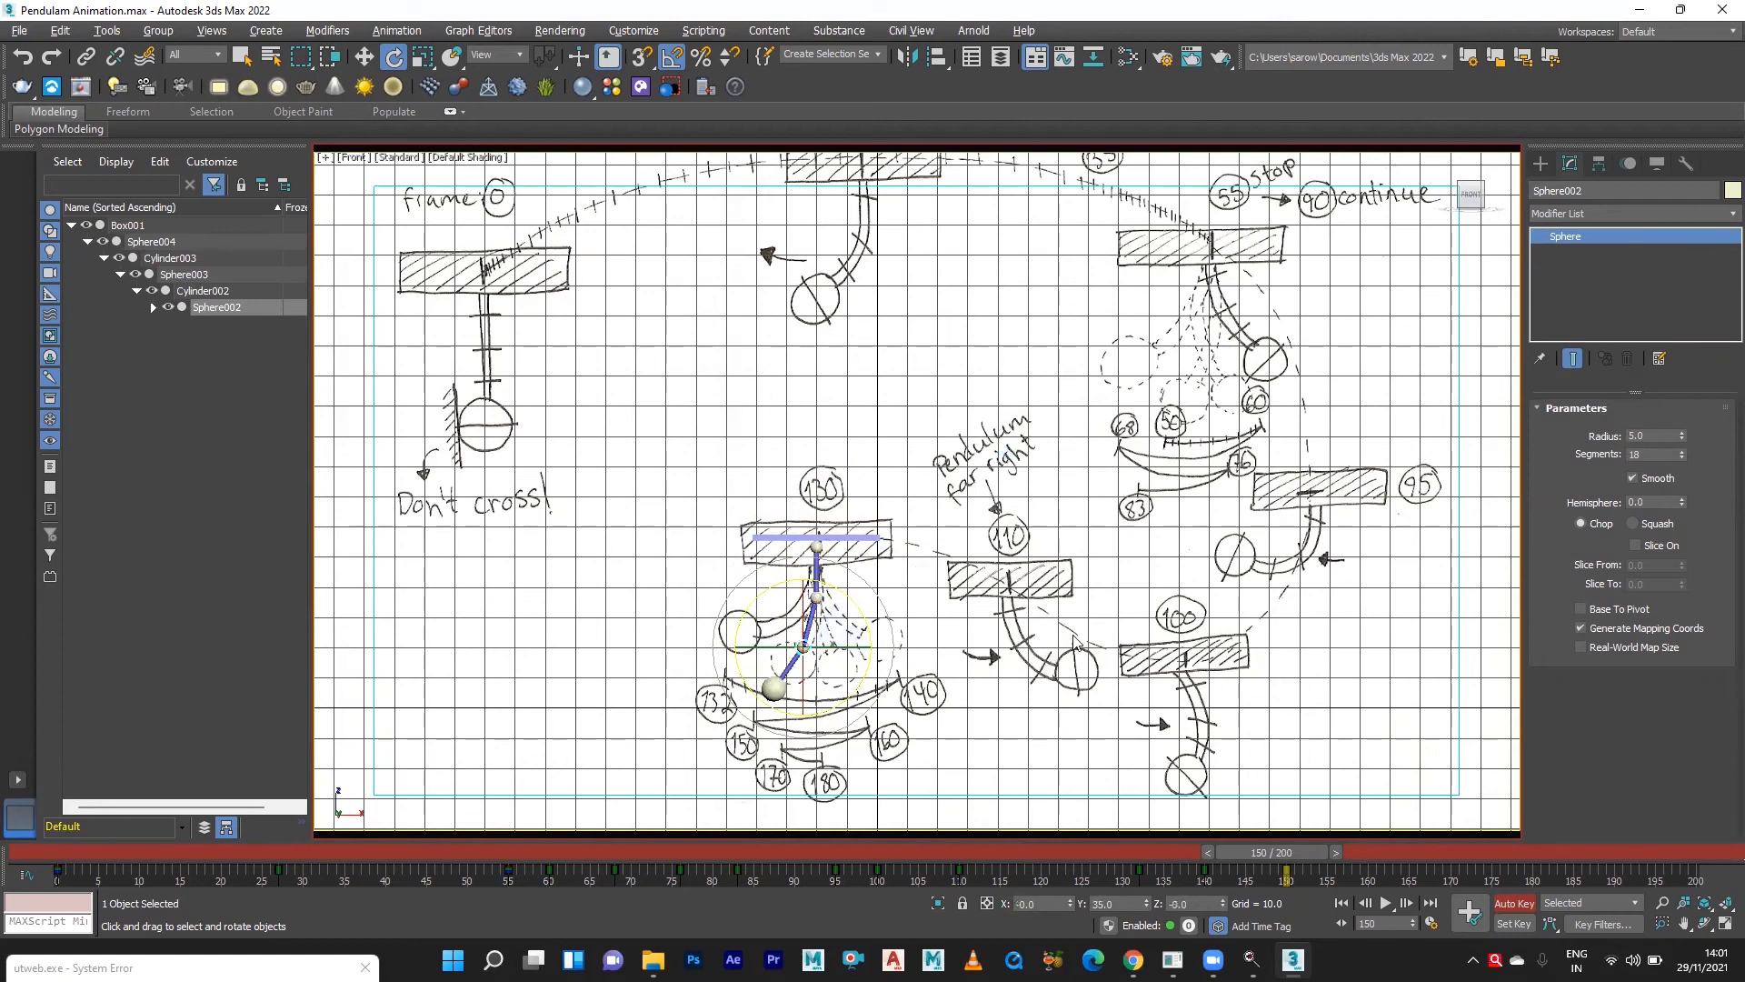
pyautogui.click(1074, 641)
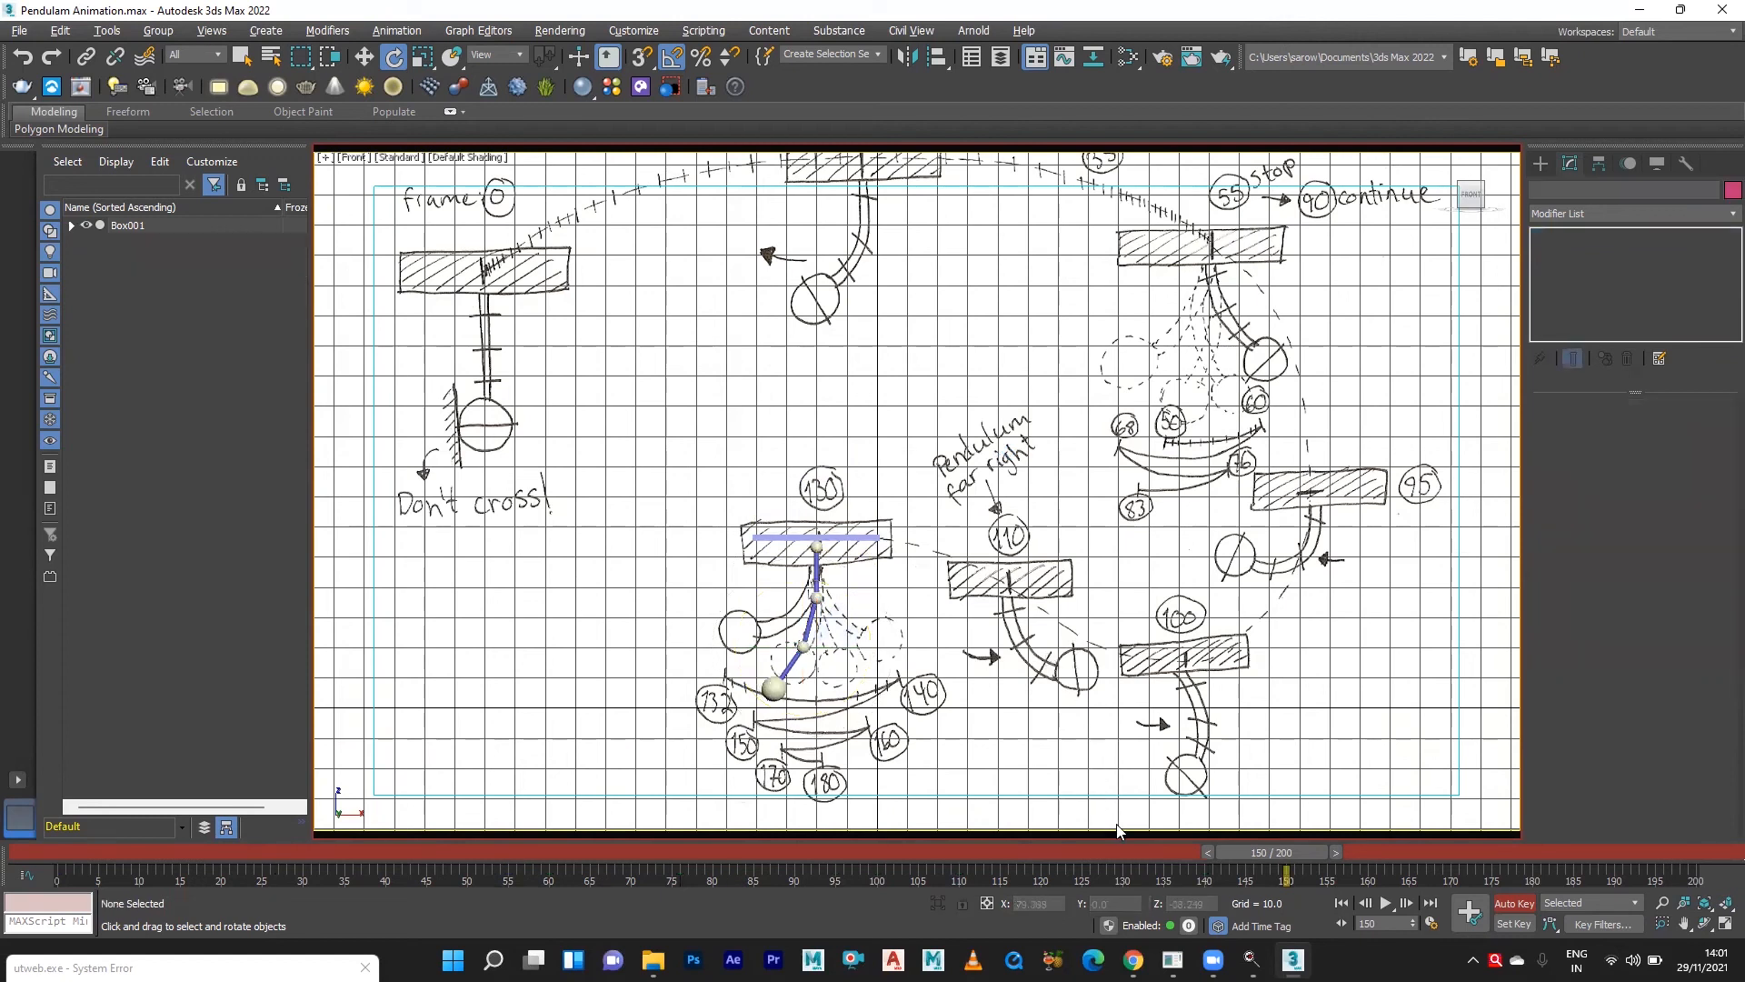
# At frame 160, rotate the top joint sphere slightly counterclockwise so the first segment tilts a little right.
pyautogui.moveTo(1340, 857); pyautogui.dragTo(1400, 856)
pyautogui.press('e')
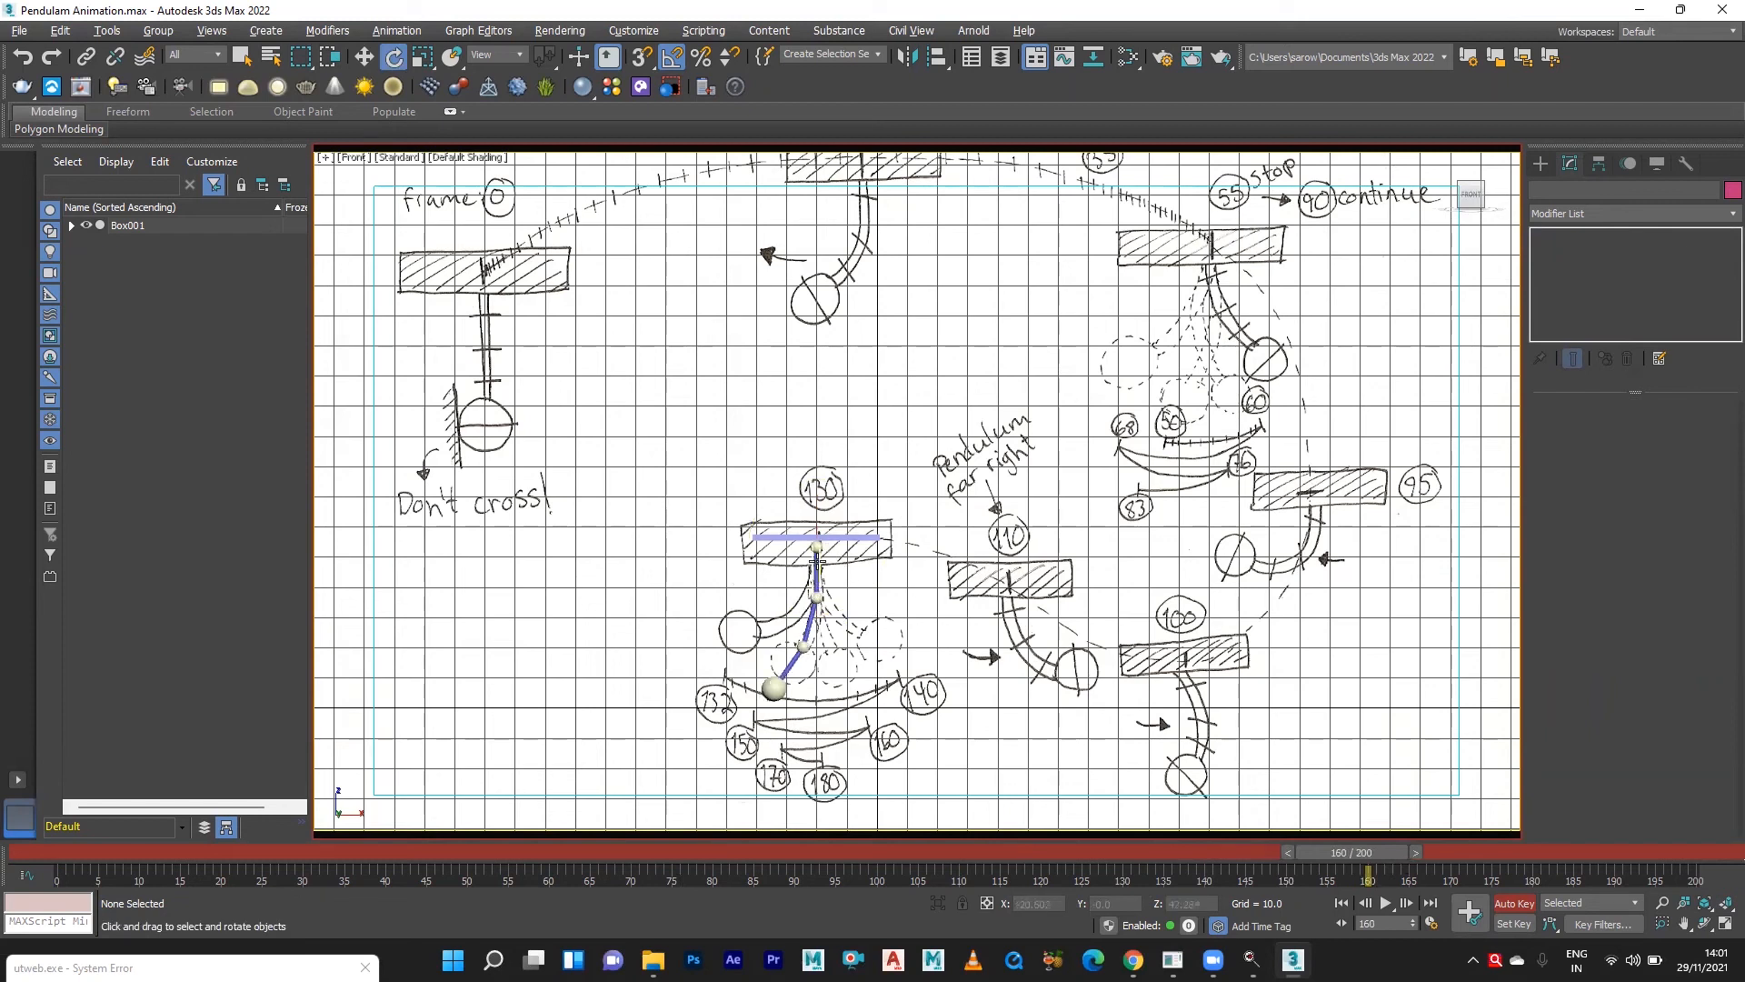
pyautogui.click(816, 552)
pyautogui.click(1013, 516)
pyautogui.click(818, 546)
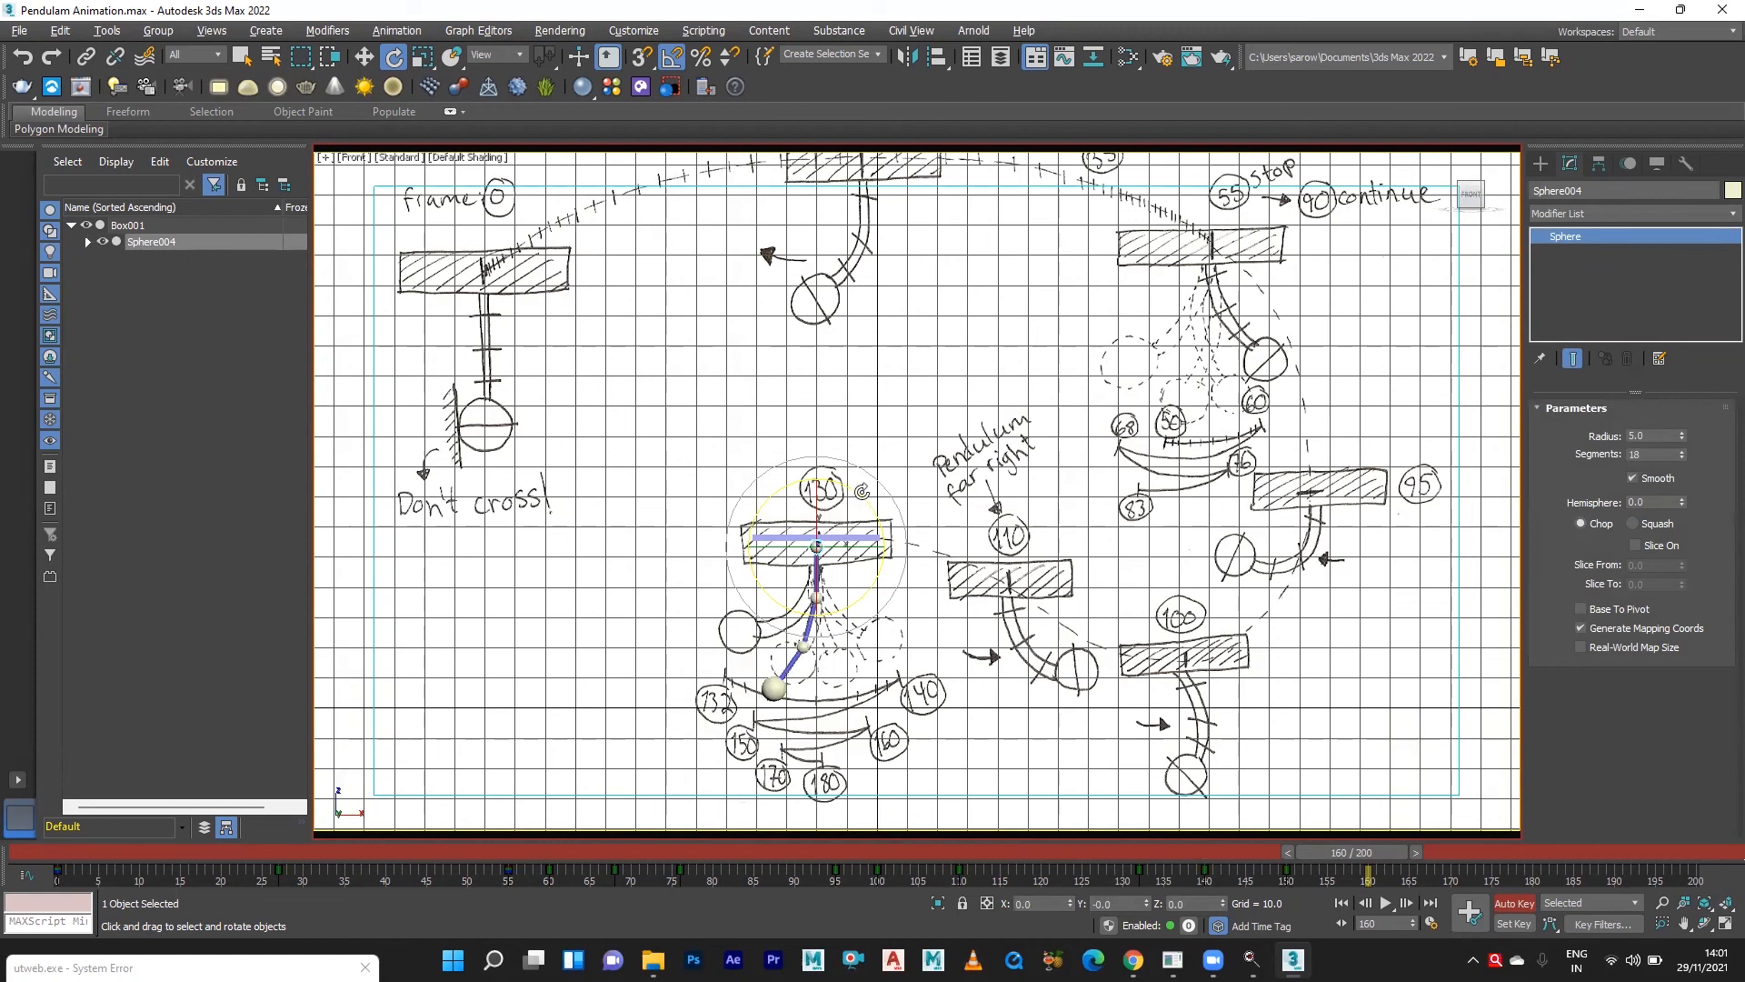
pyautogui.moveTo(853, 493); pyautogui.dragTo(858, 489)
pyautogui.click(854, 605)
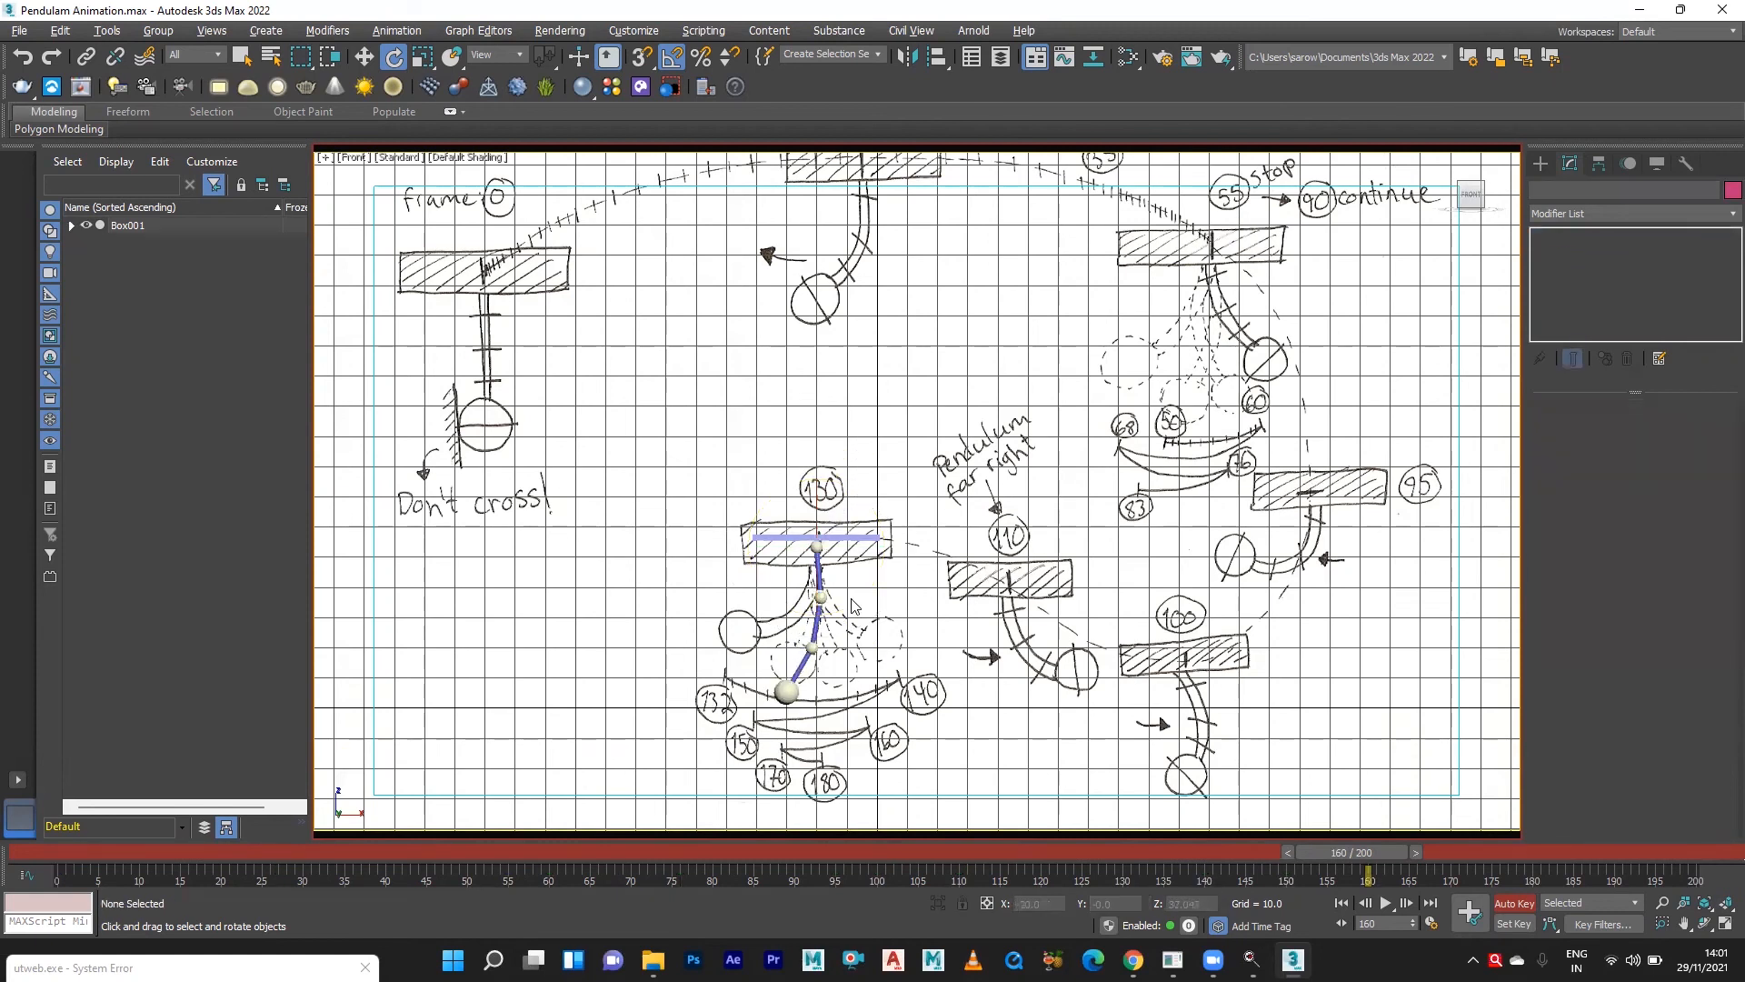
# At frame 160, rotate the middle and lowest joint spheres counterclockwise so the arm curves right toward the sketched 160 mark.
pyautogui.click(823, 595)
pyautogui.moveTo(871, 548); pyautogui.dragTo(845, 530)
pyautogui.click(1018, 565)
pyautogui.click(845, 663)
pyautogui.click(1032, 592)
pyautogui.click(845, 643)
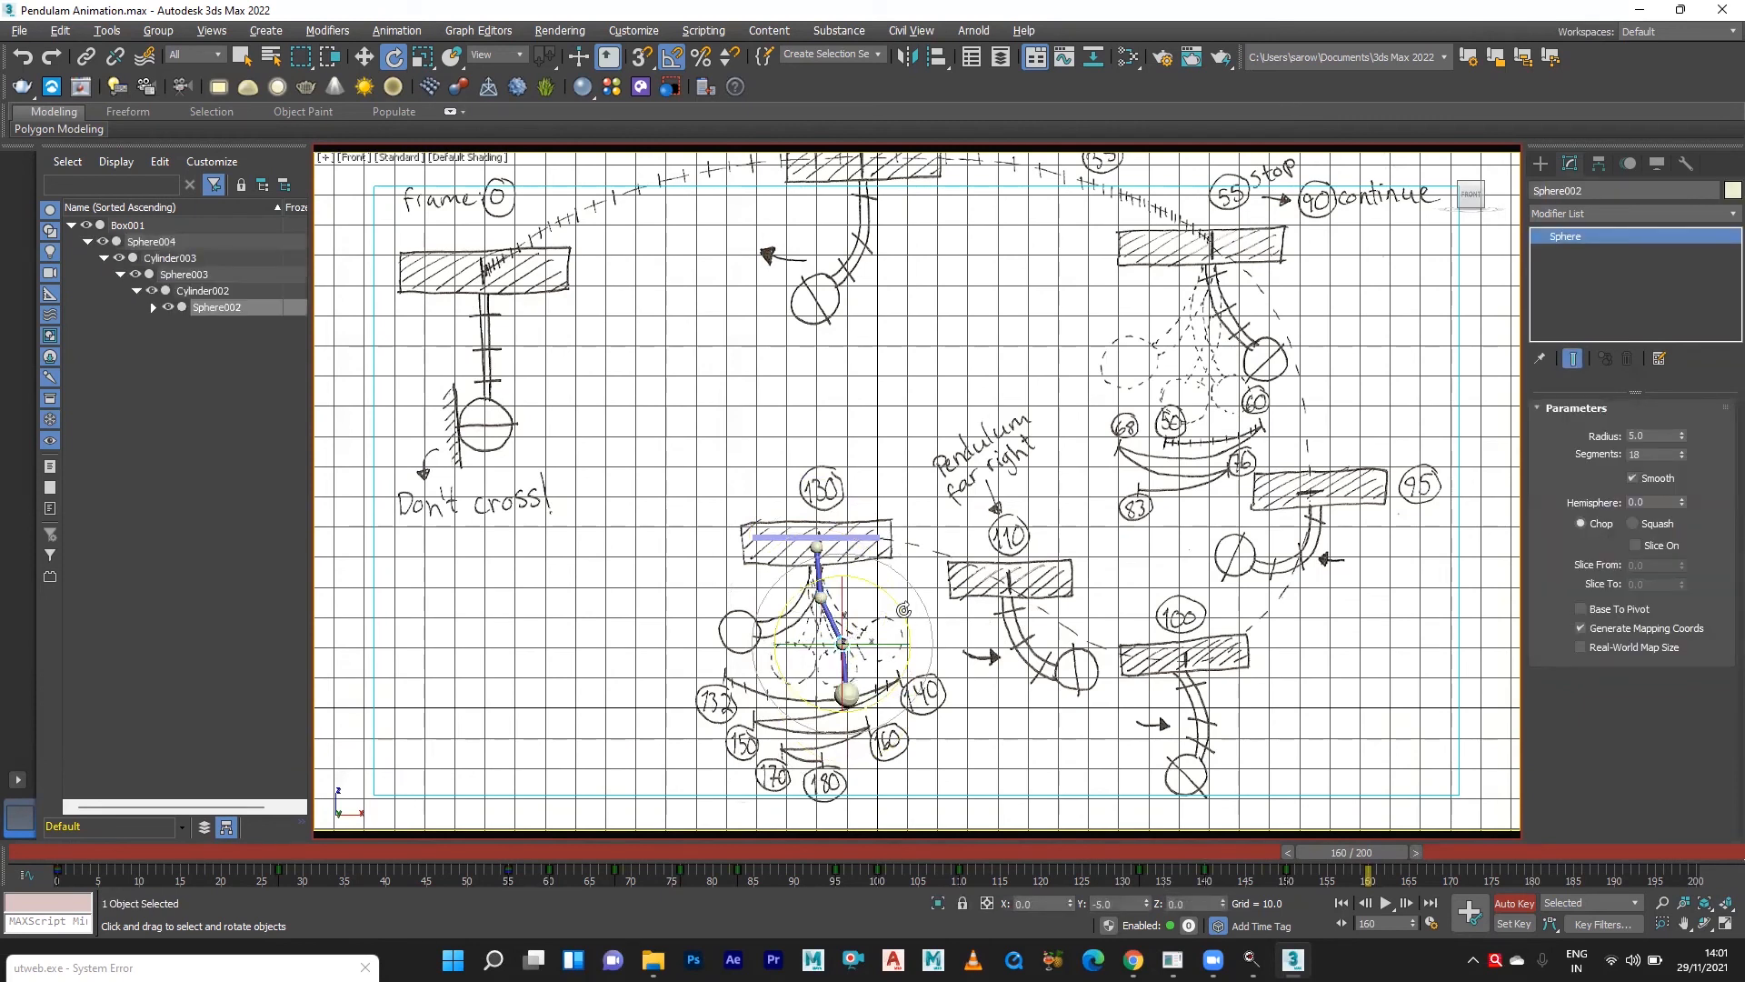
pyautogui.moveTo(900, 605); pyautogui.dragTo(871, 578)
pyautogui.click(1062, 607)
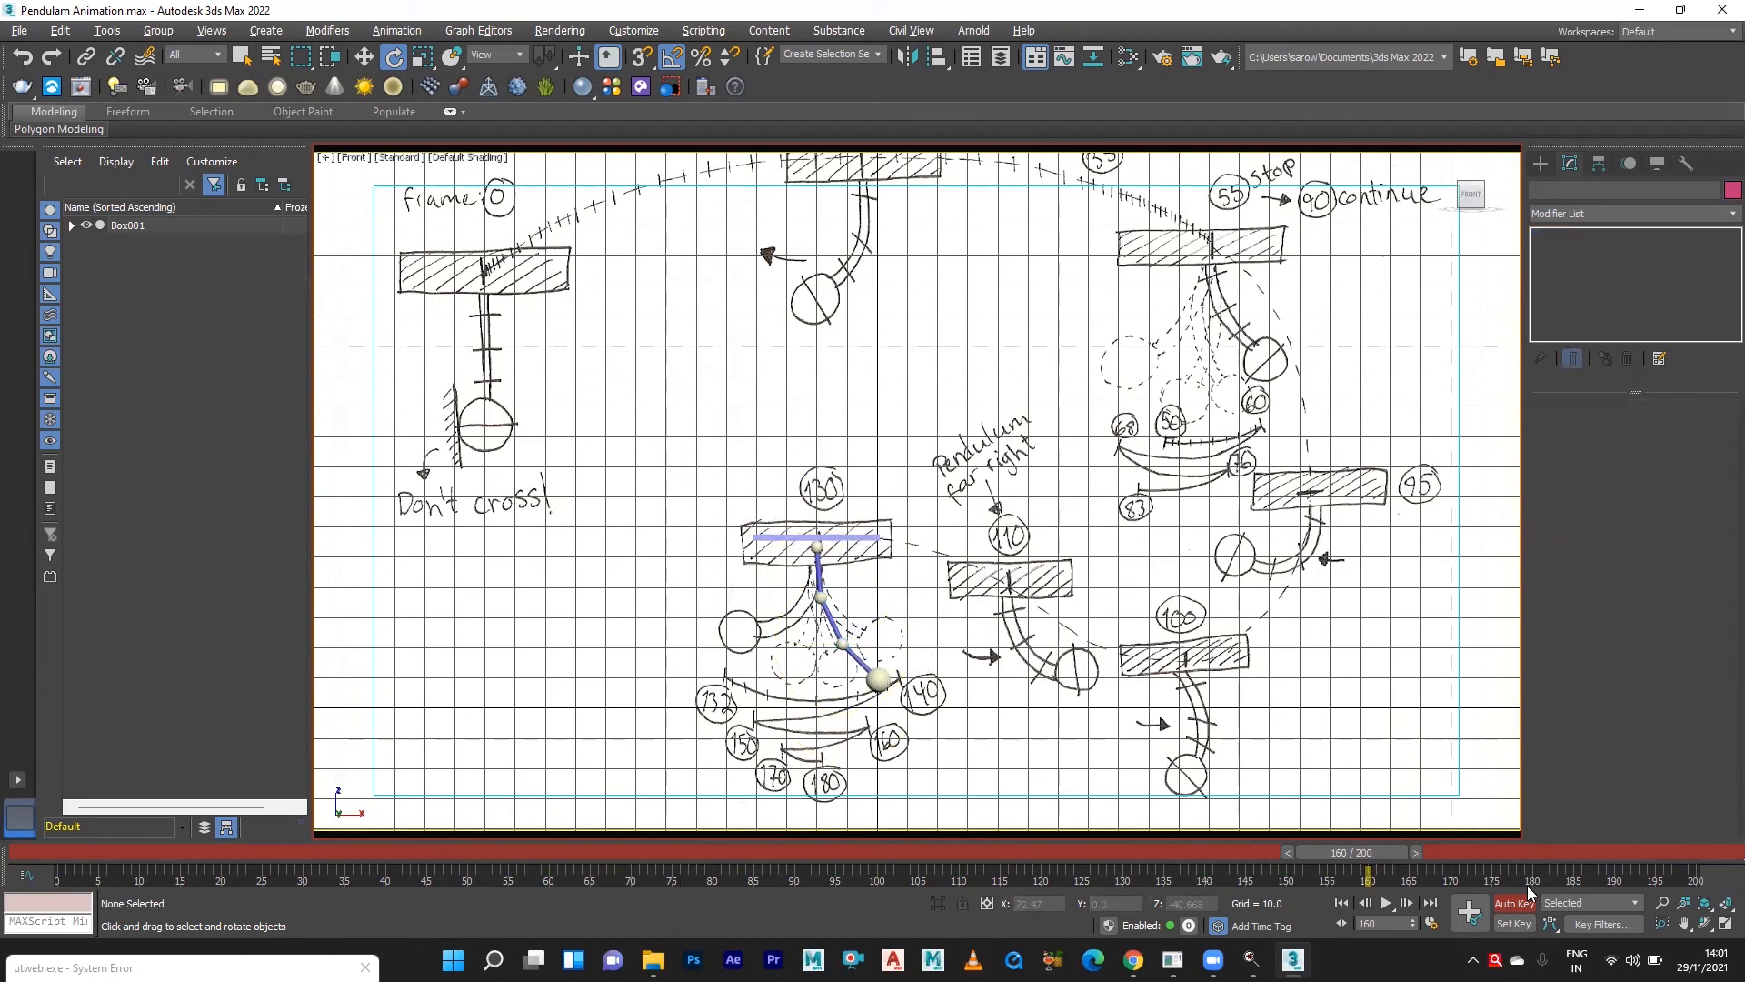
# At frame 170, rotate the top joint sphere back to 0 degrees on Y so the first segment is vertical.
pyautogui.click(1447, 852)
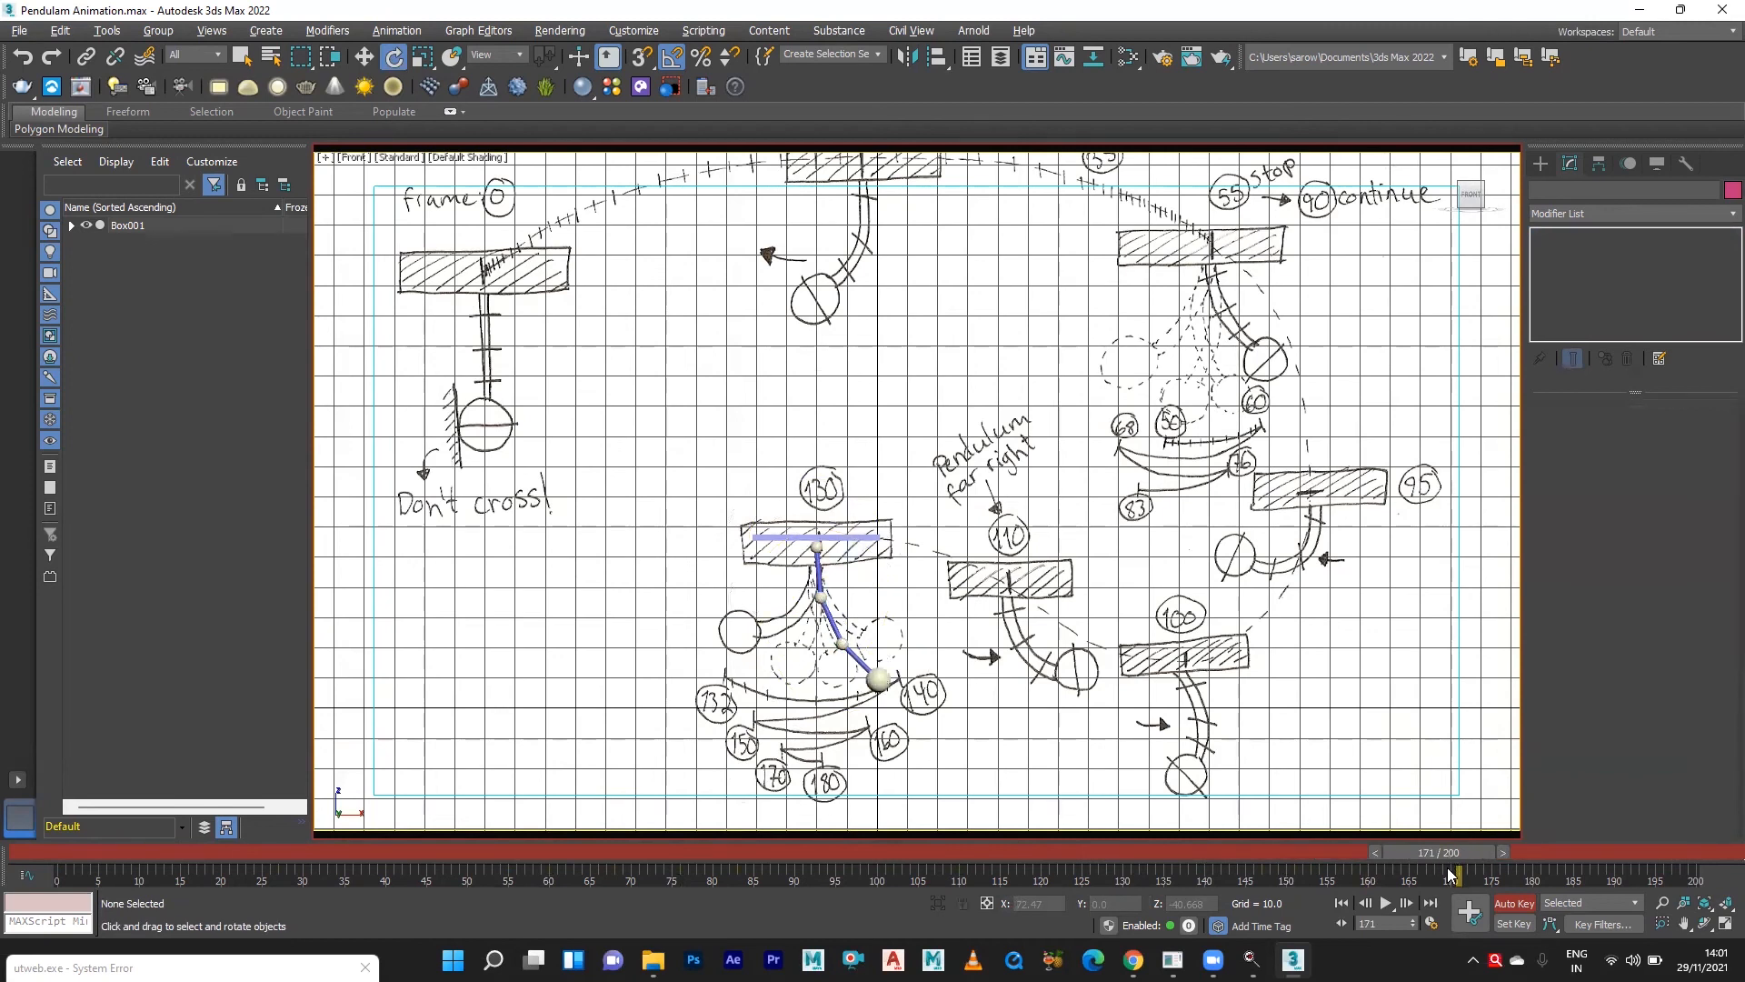
pyautogui.click(1380, 851)
pyautogui.click(819, 546)
pyautogui.moveTo(869, 513); pyautogui.dragTo(875, 520)
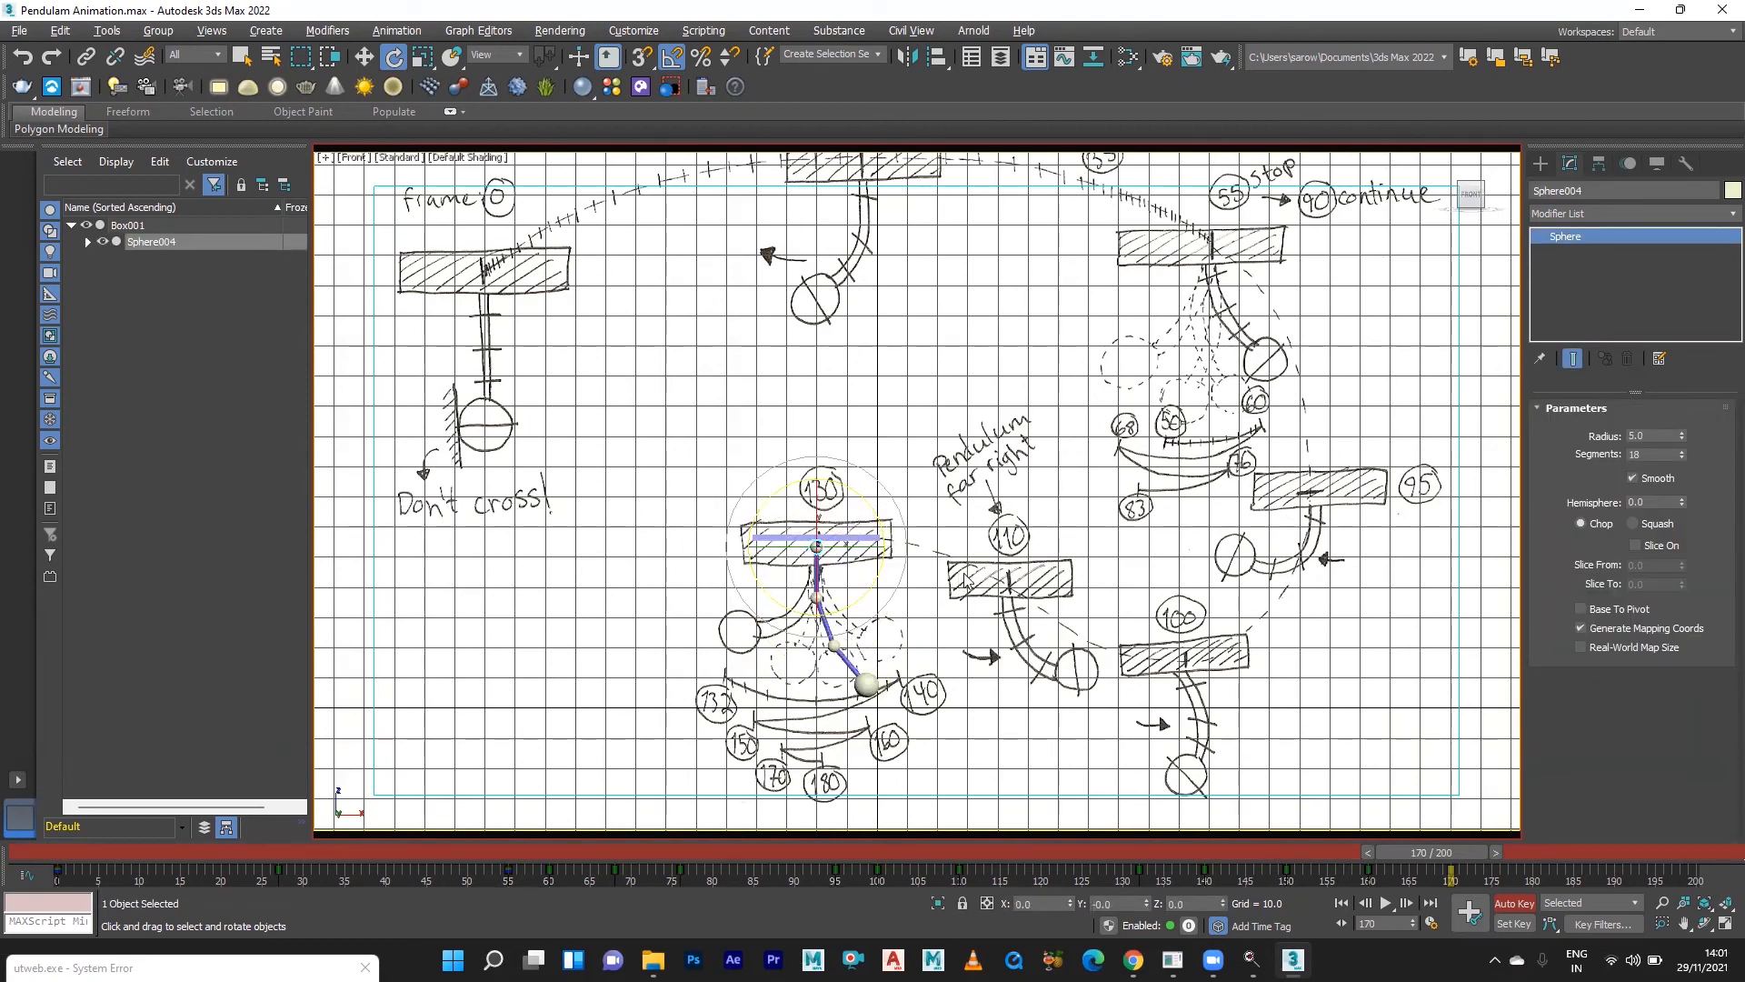
pyautogui.click(1036, 563)
# At frame 170, rotate the middle joint sphere to 15 degrees on Y and the lowest joint sphere clockwise, swinging the ball left.
pyautogui.click(818, 600)
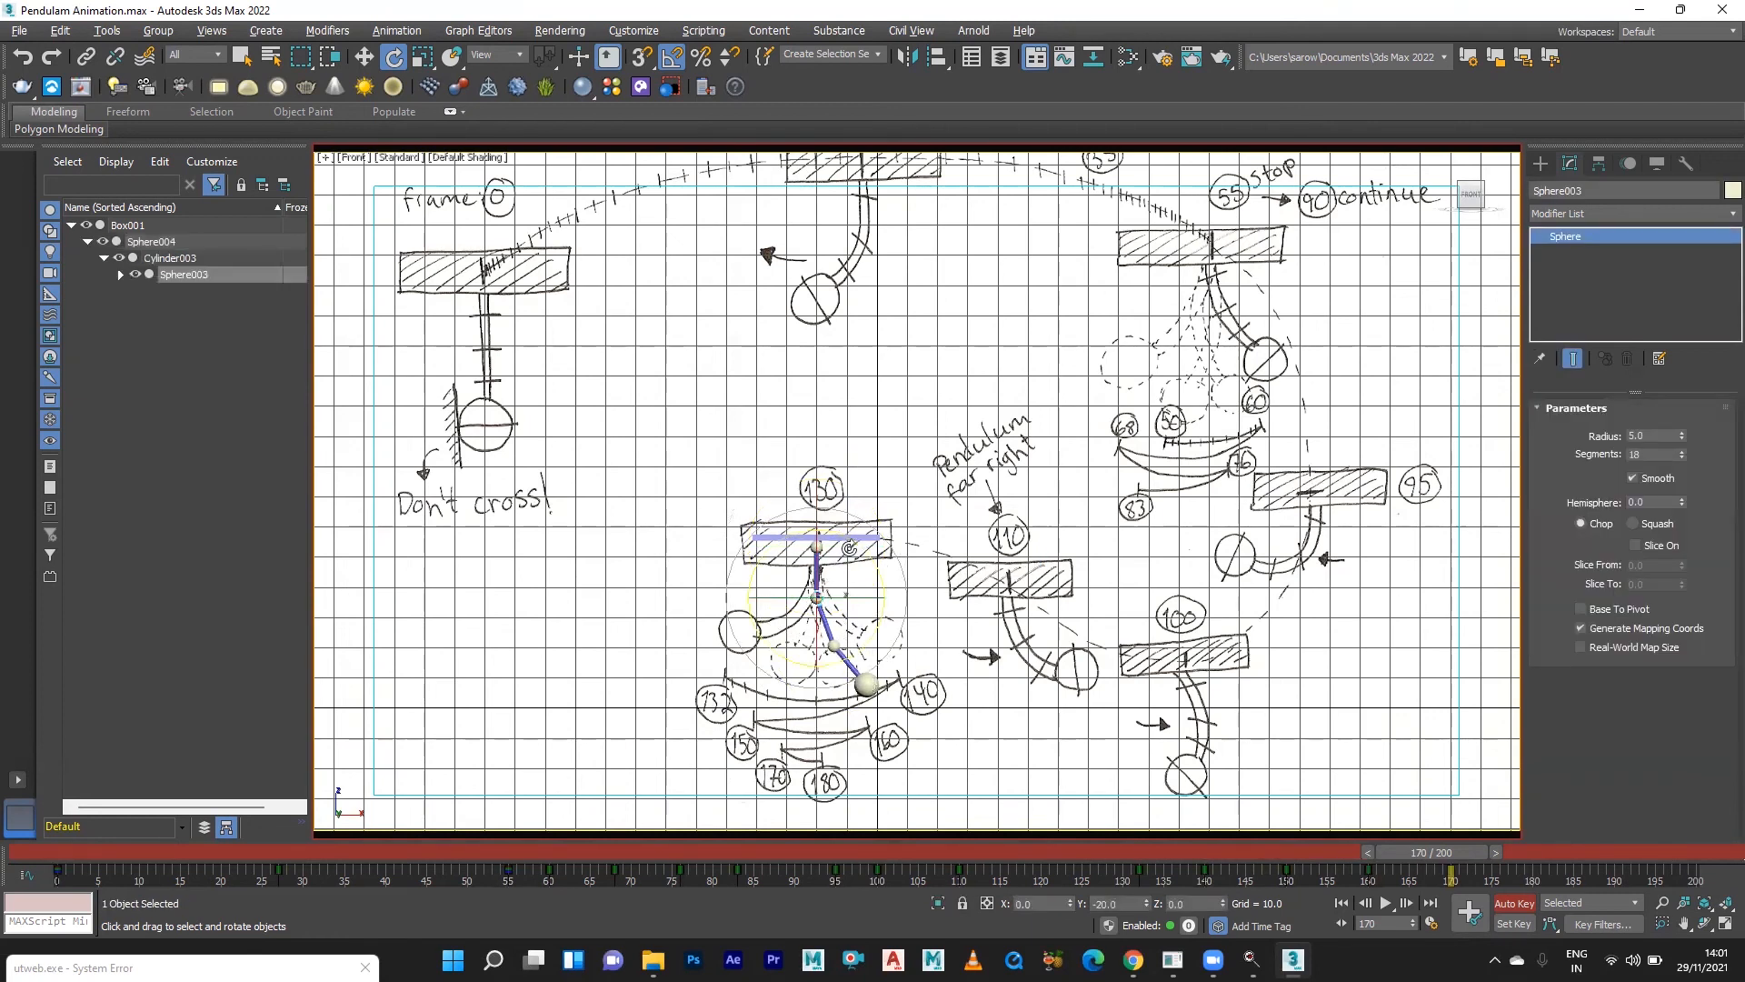
pyautogui.moveTo(858, 541); pyautogui.dragTo(865, 584)
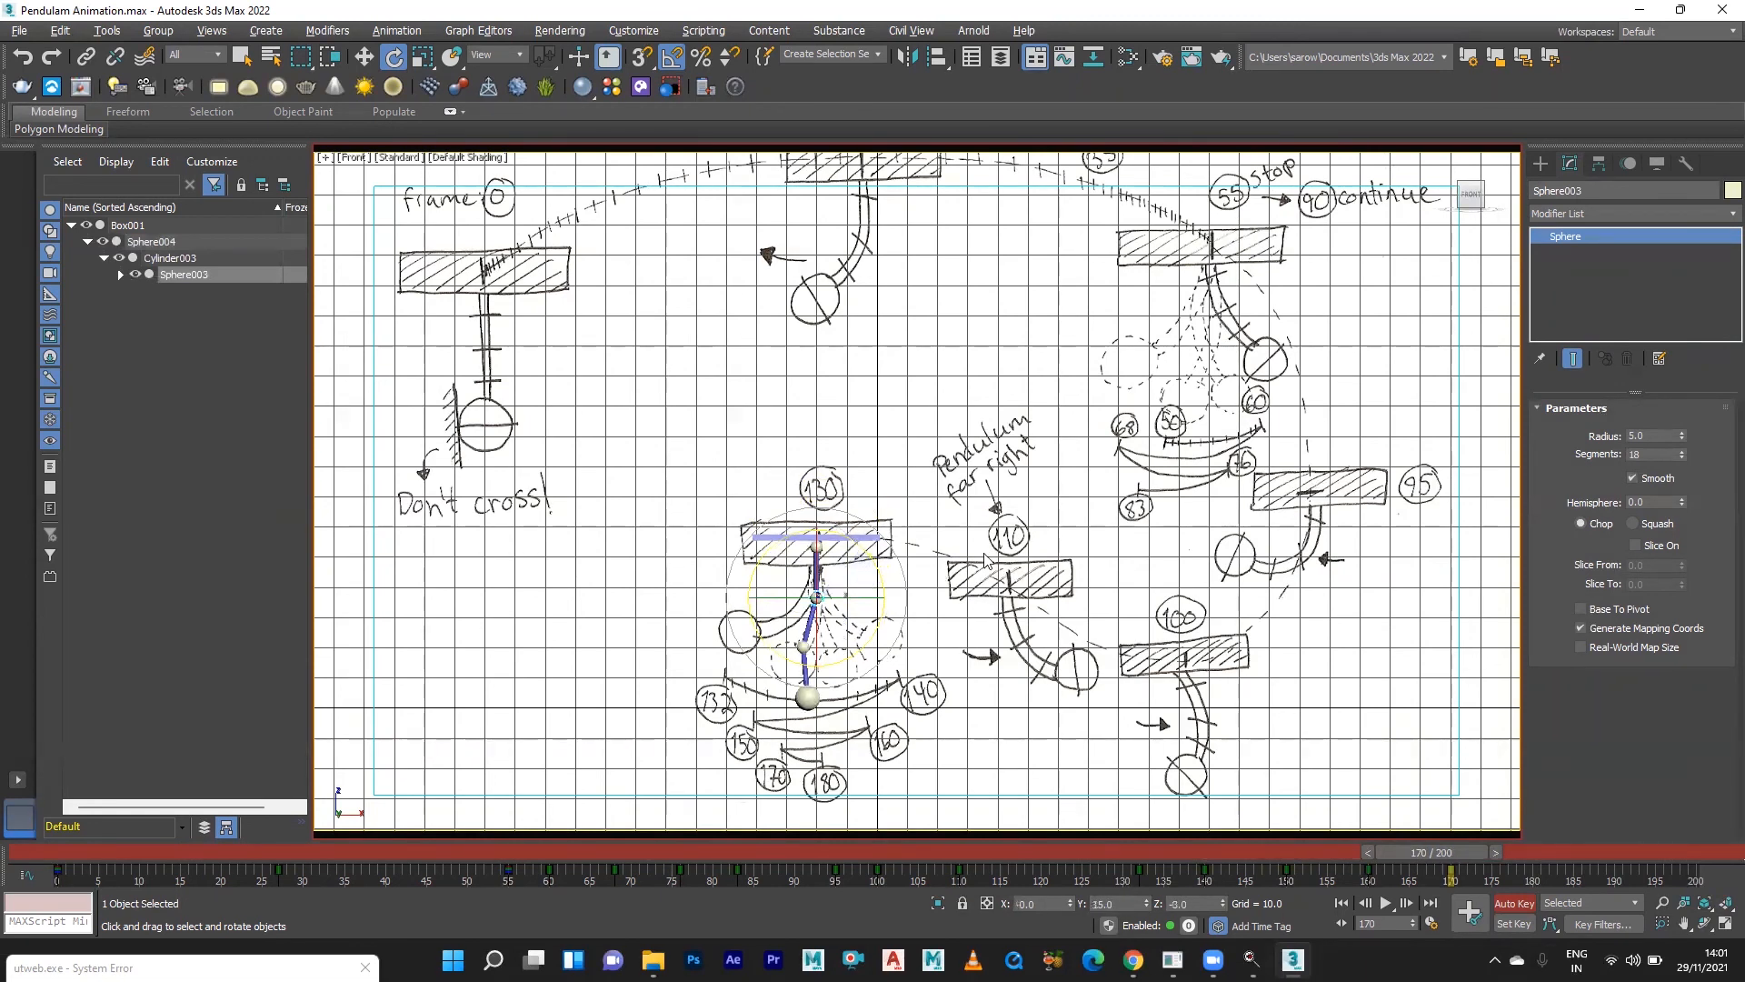
pyautogui.click(1024, 557)
pyautogui.click(800, 644)
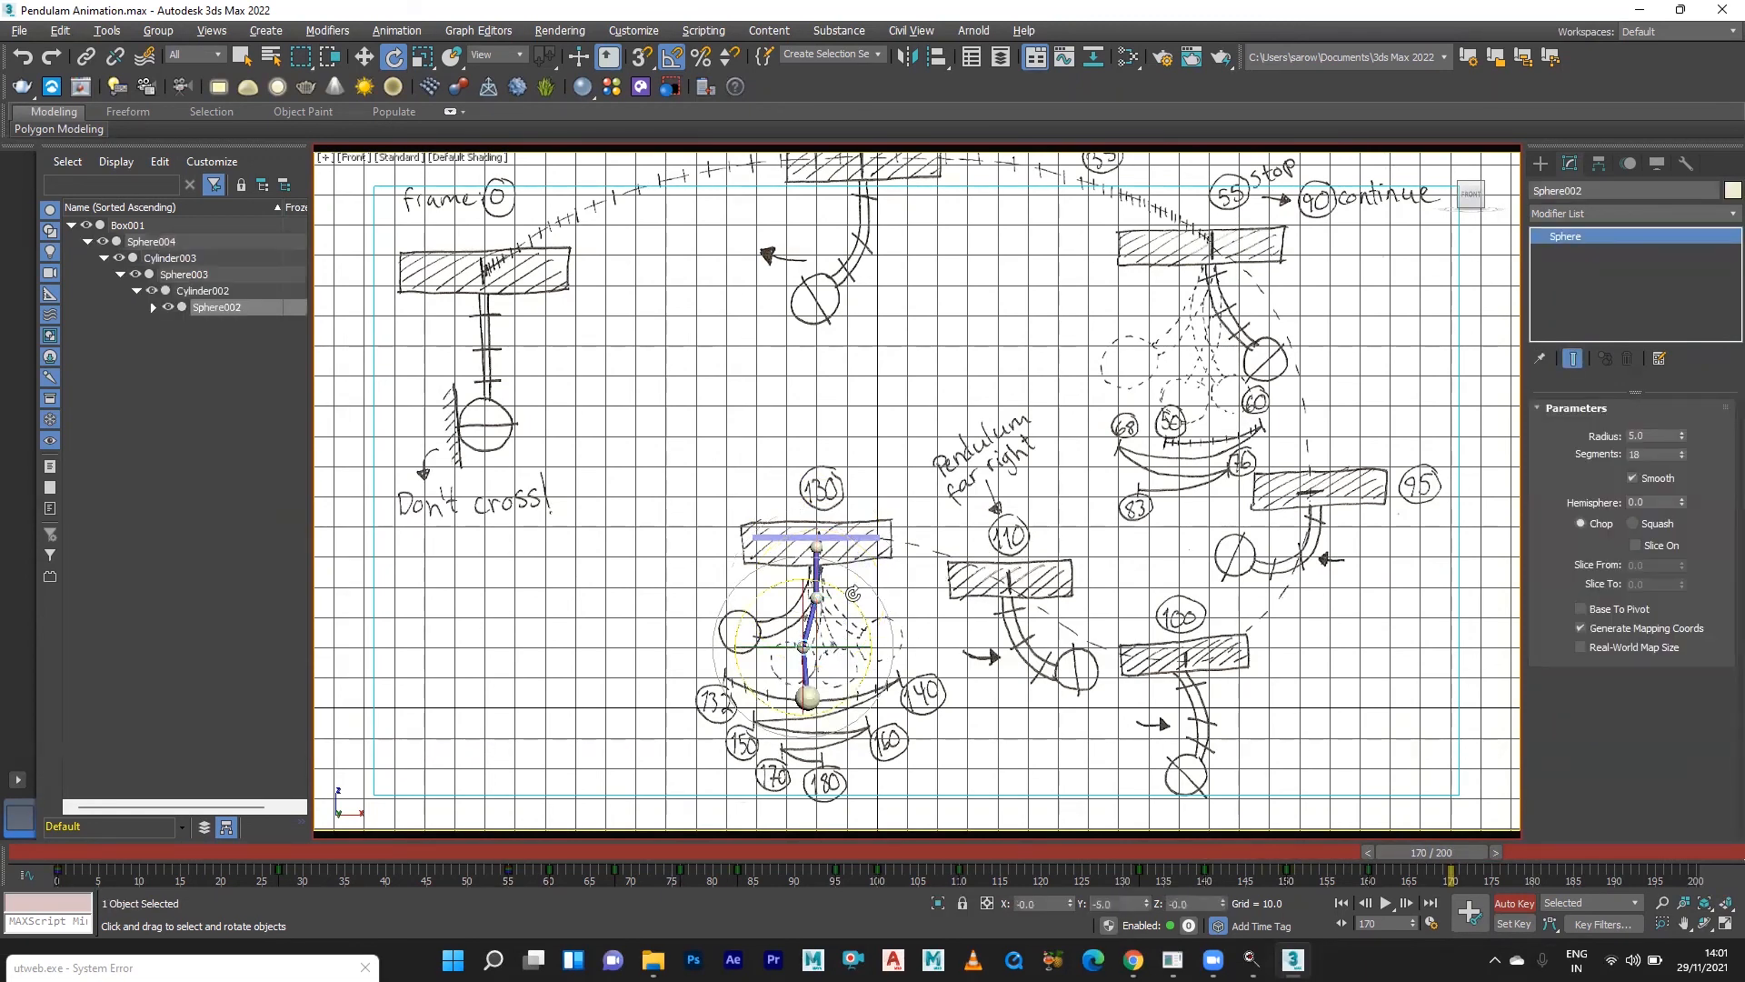
pyautogui.moveTo(851, 604); pyautogui.dragTo(862, 644)
pyautogui.click(1030, 632)
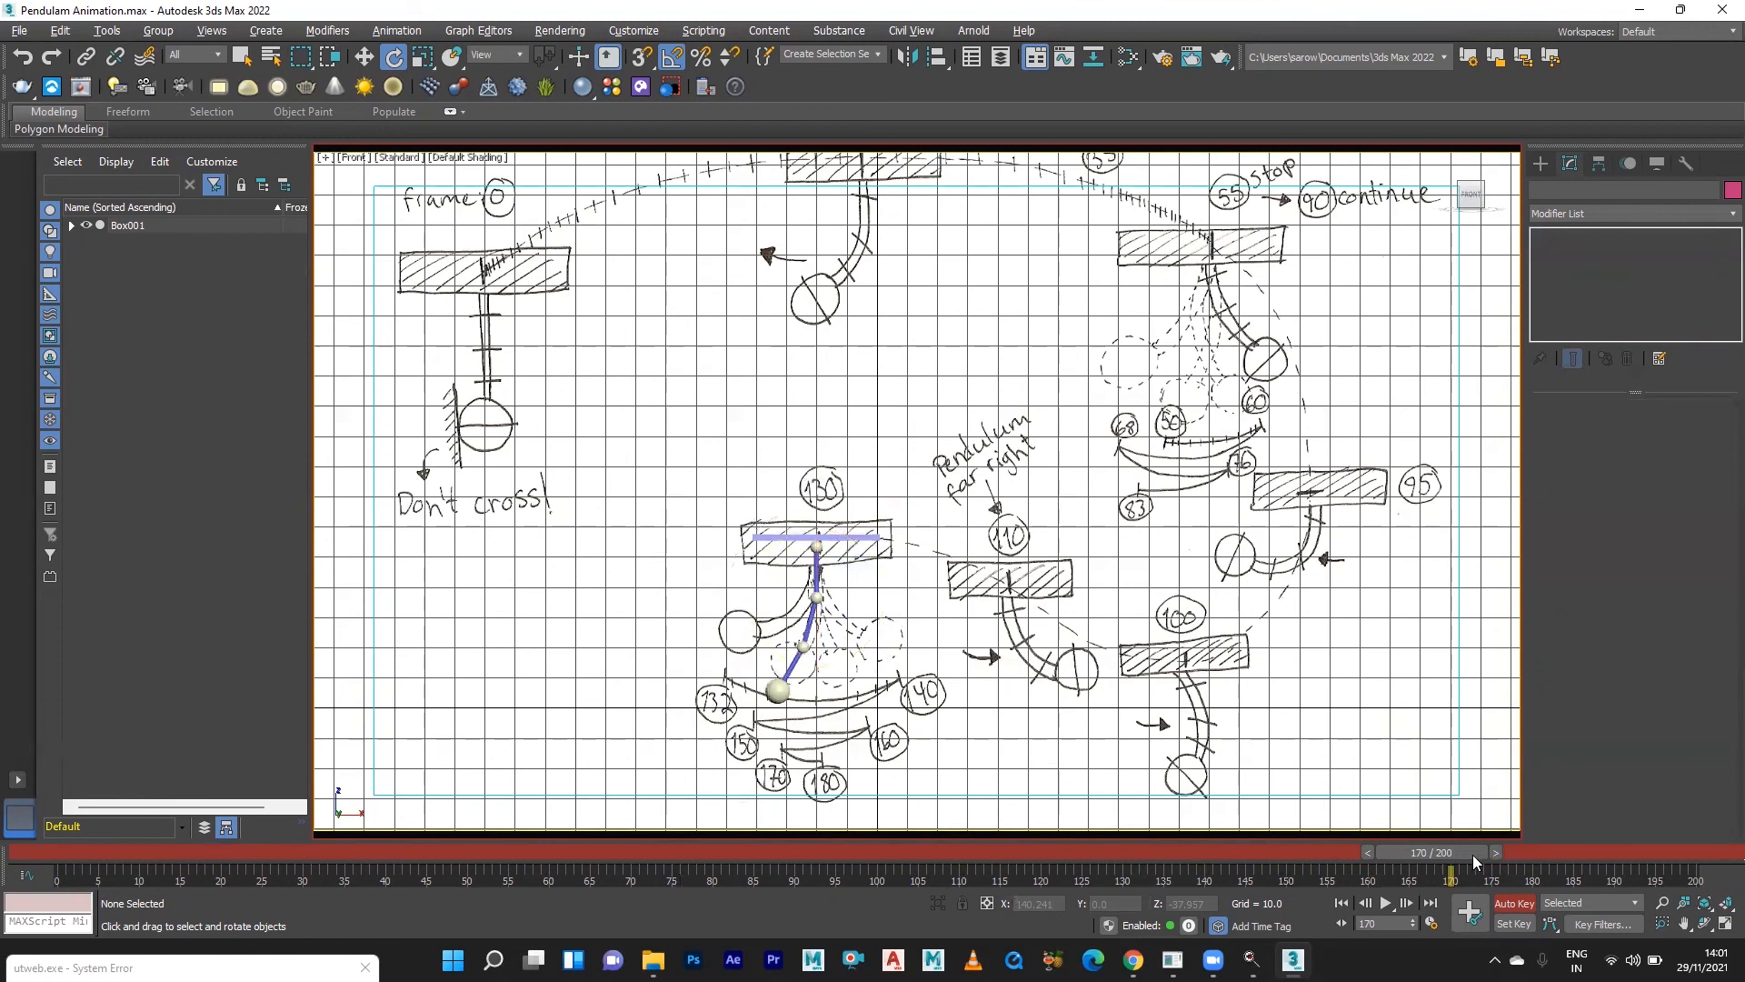
# At frame 180, hold the top joint sphere at 0 degrees on Y so the first segment stays vertical.
pyautogui.moveTo(1469, 853); pyautogui.dragTo(1567, 854)
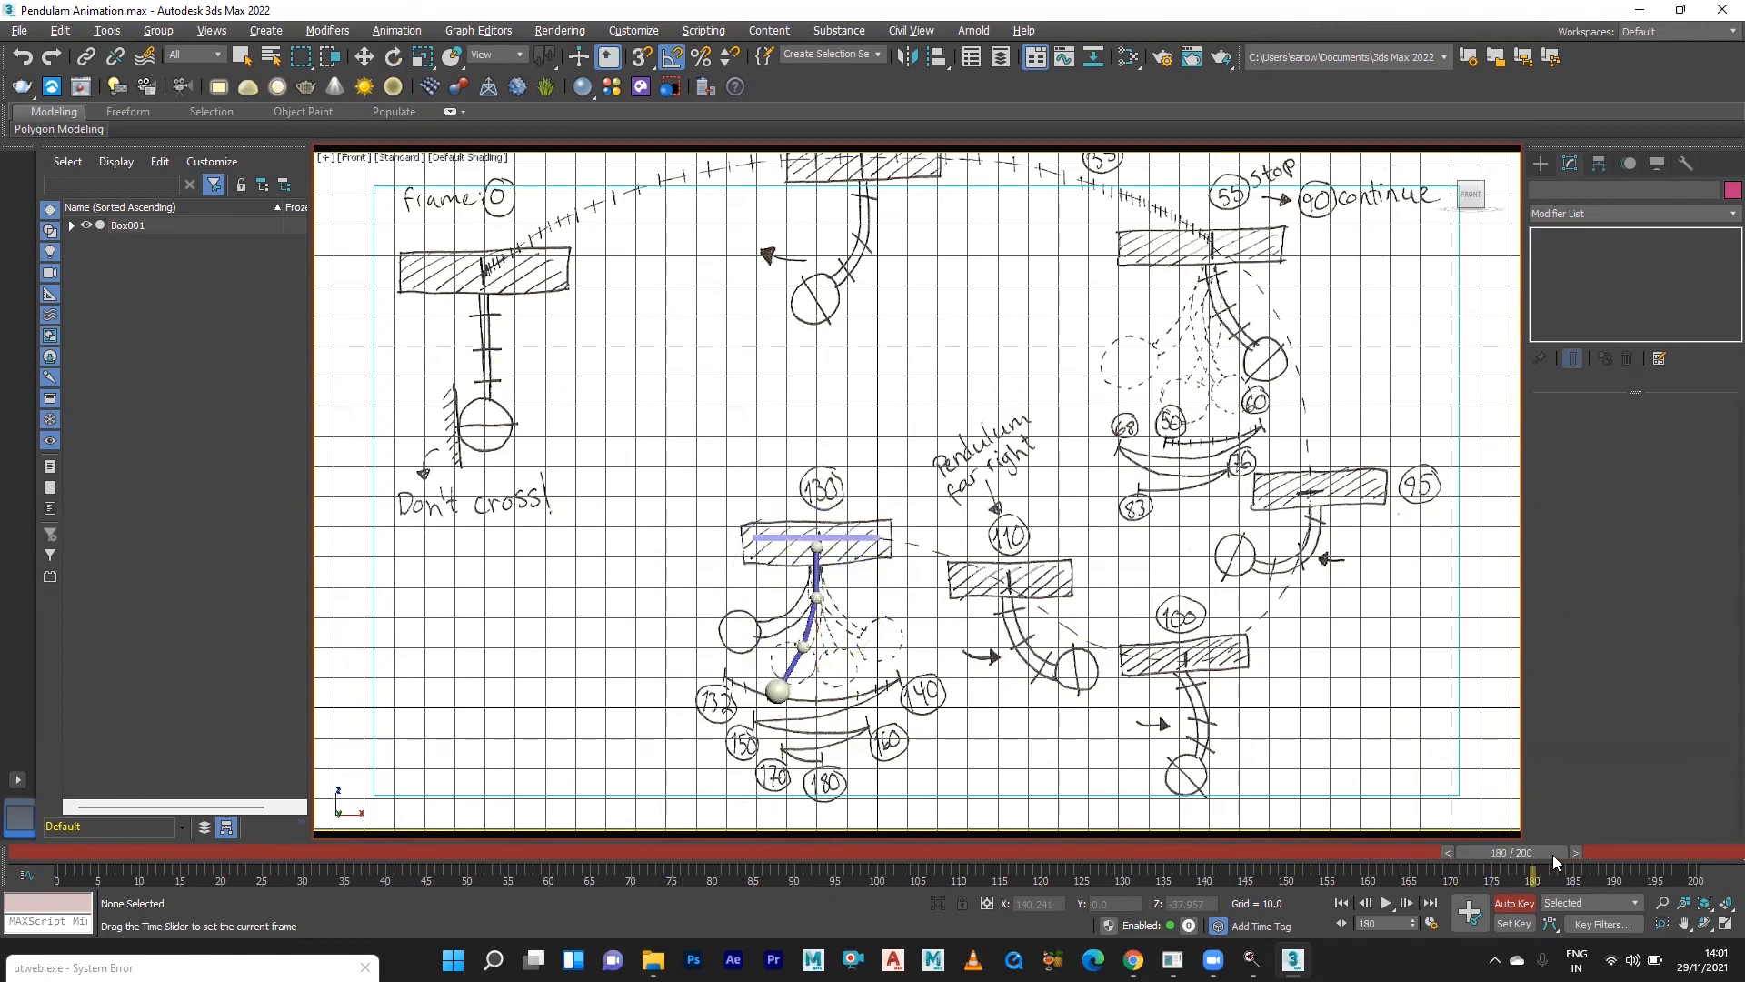
pyautogui.press('e')
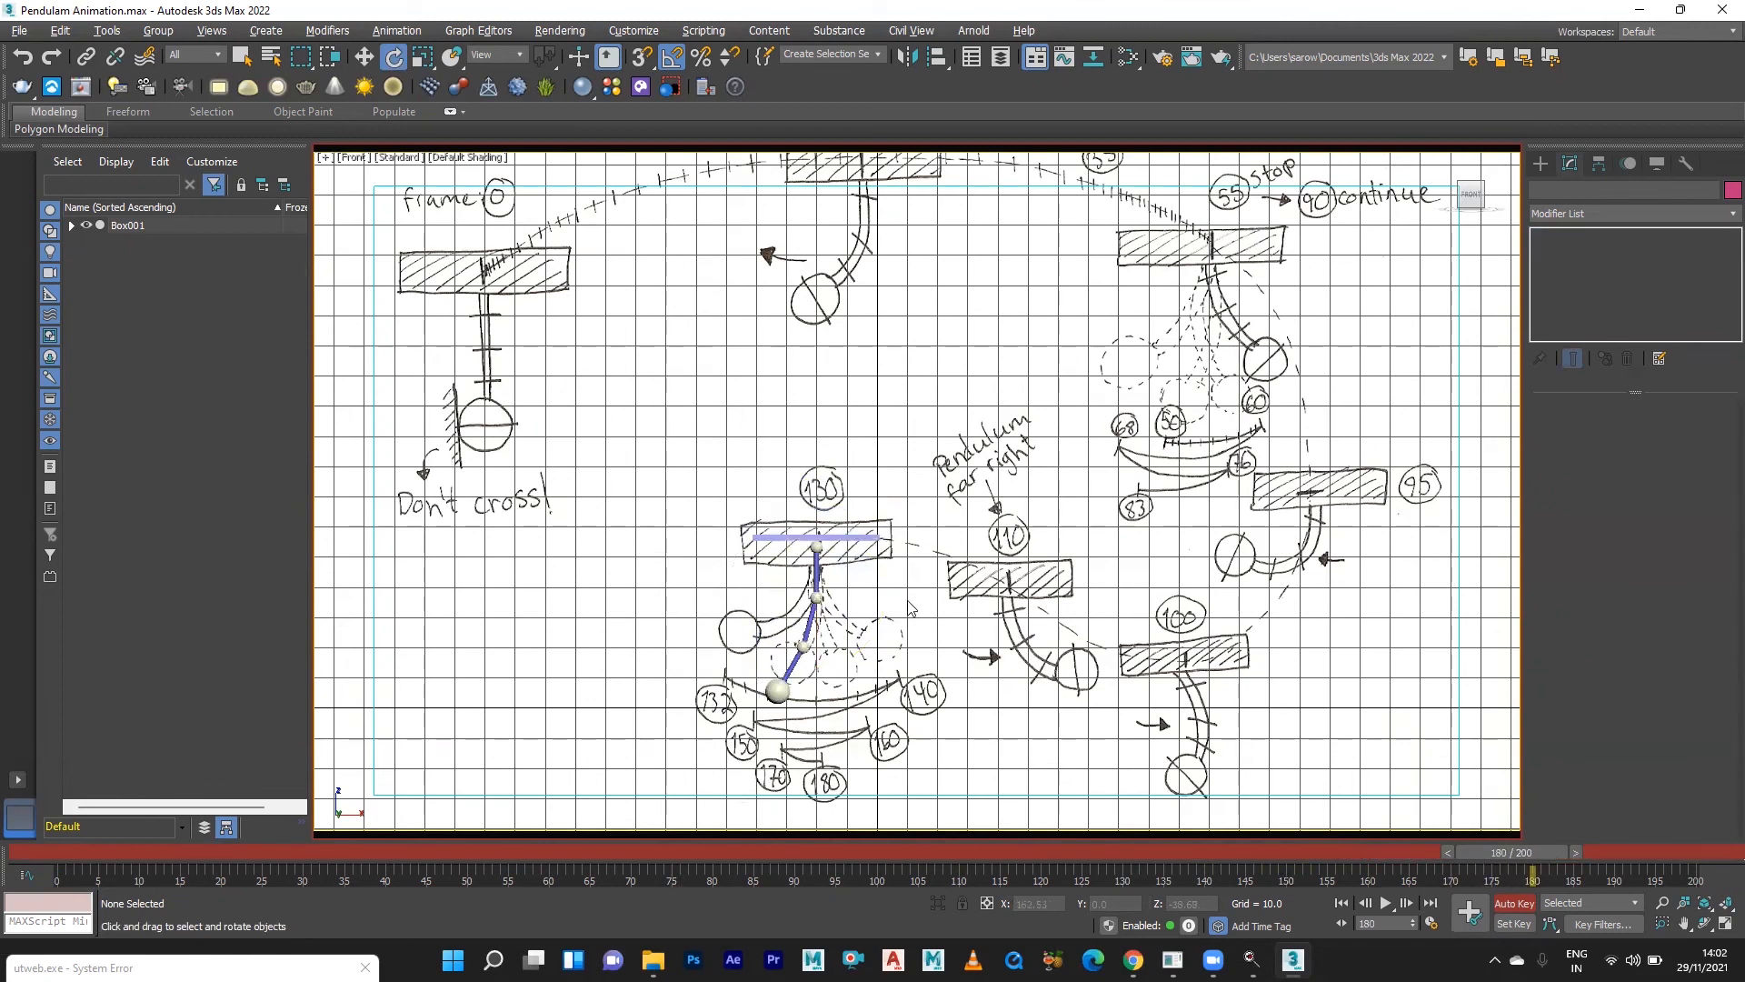
pyautogui.click(821, 597)
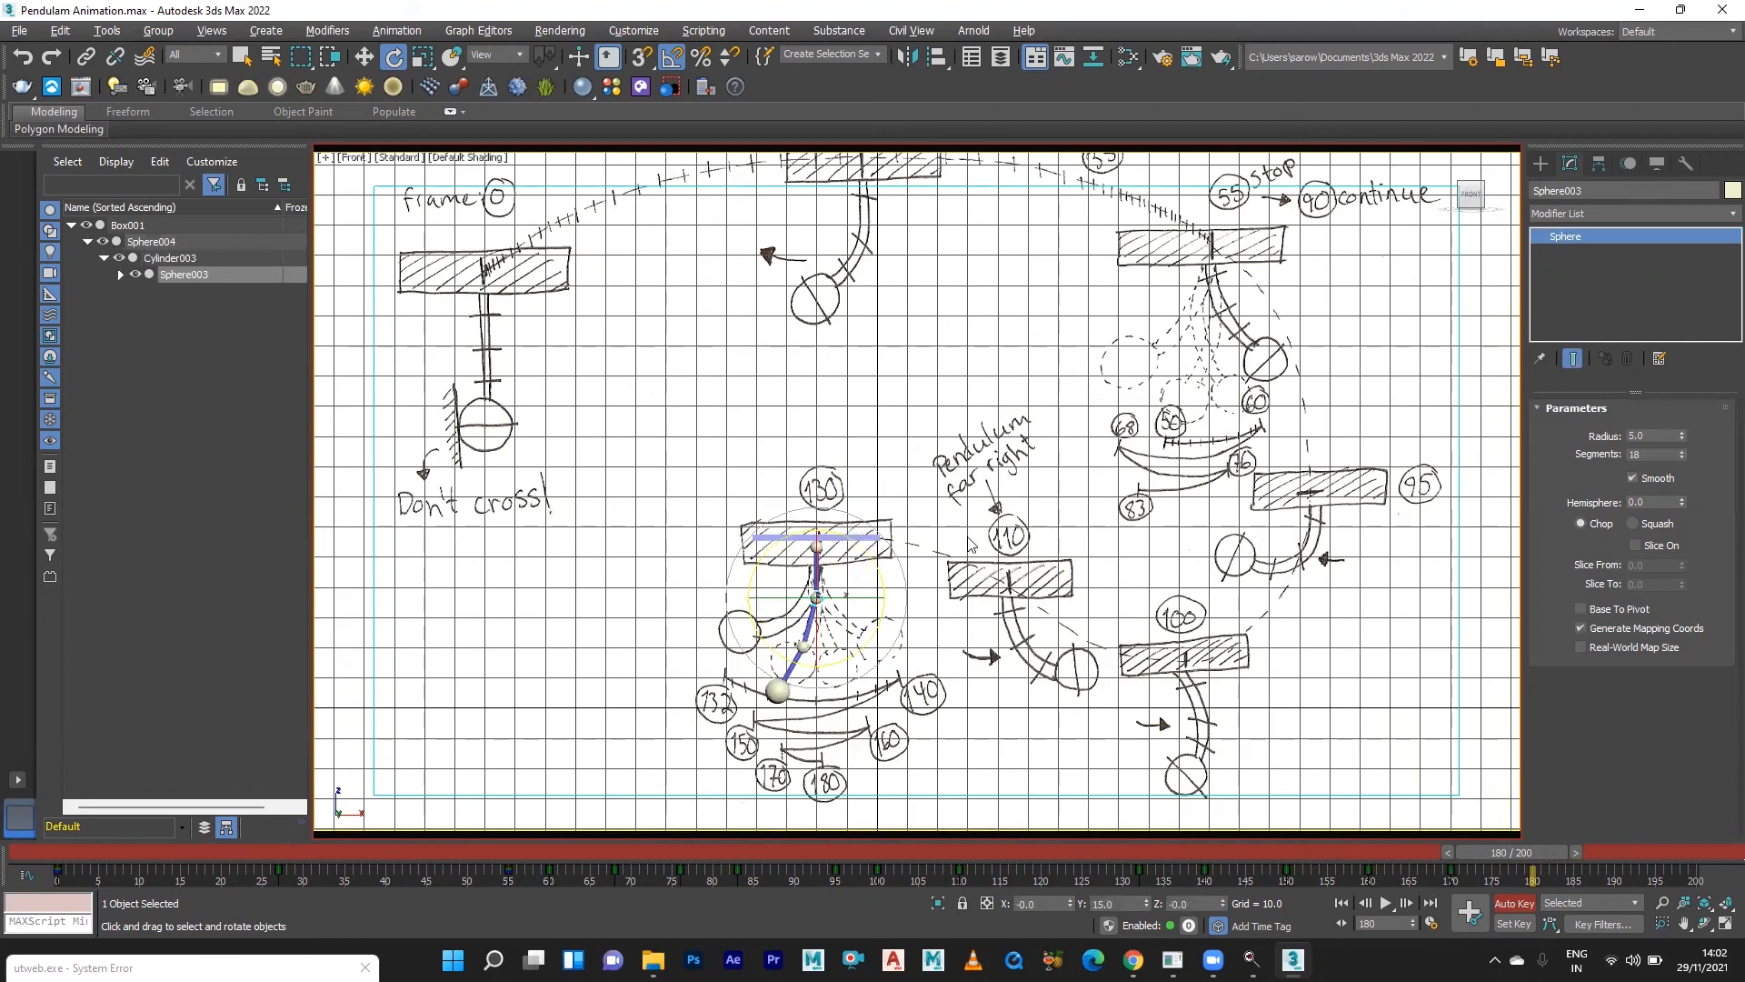
pyautogui.click(1043, 517)
pyautogui.click(807, 557)
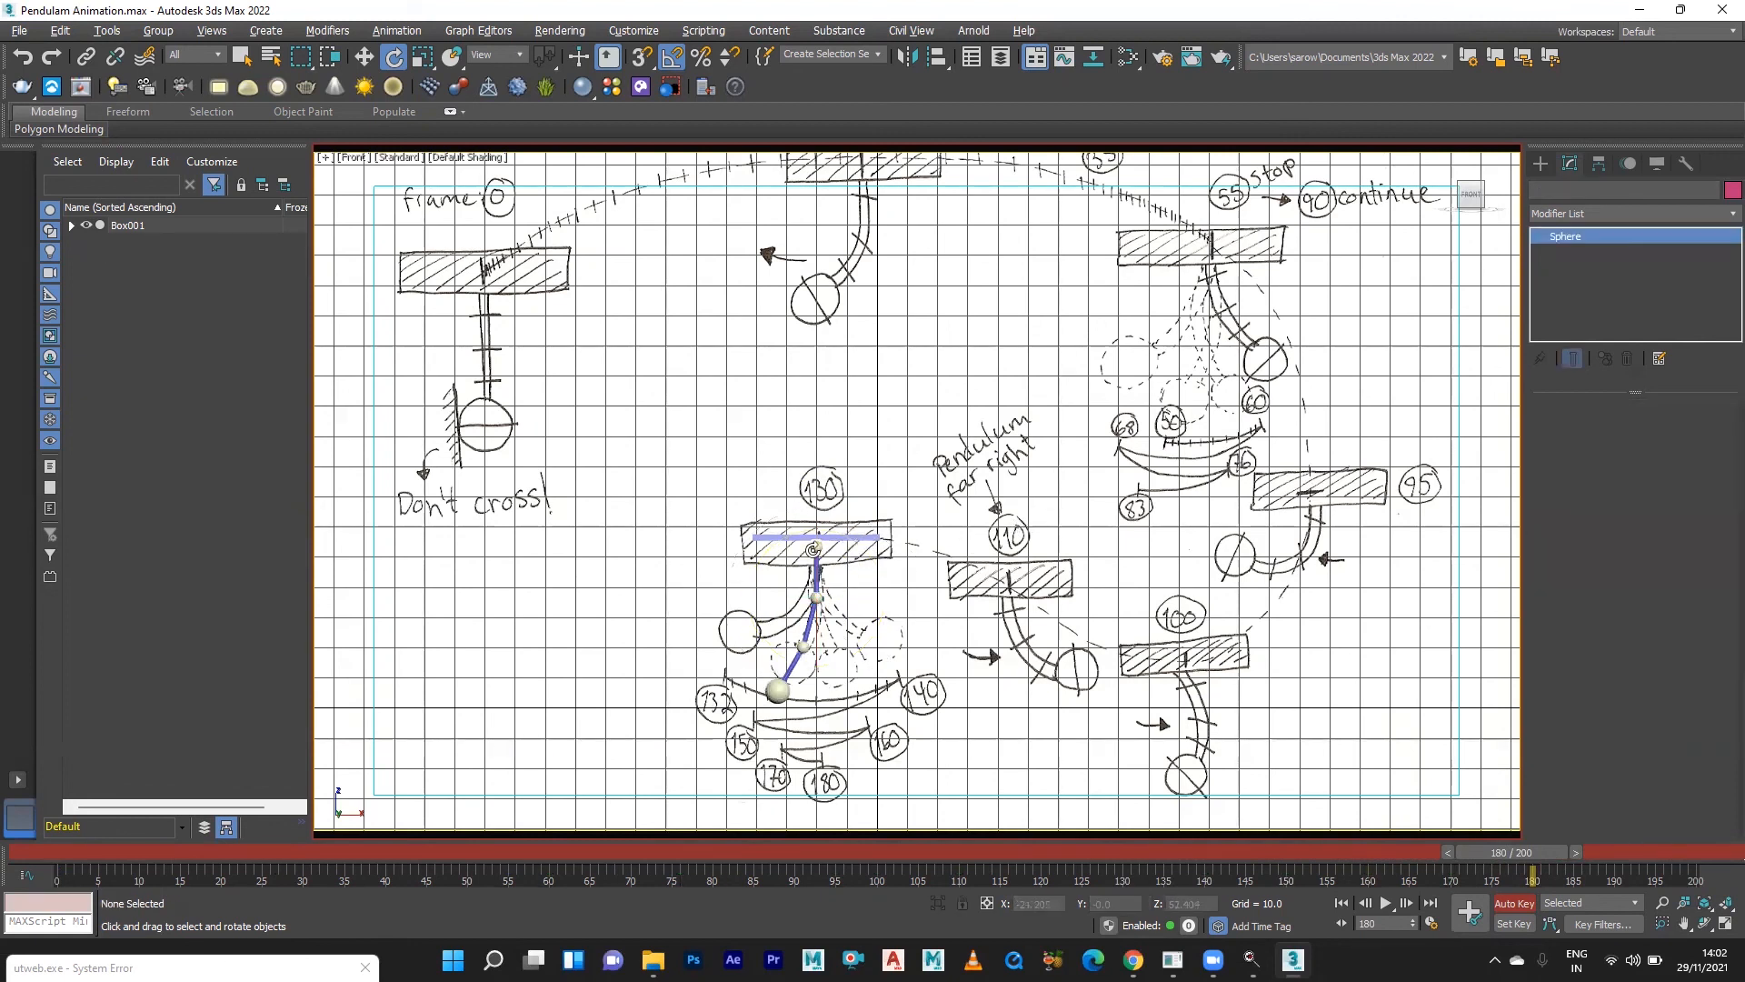
pyautogui.moveTo(872, 499); pyautogui.dragTo(871, 500)
pyautogui.click(1037, 527)
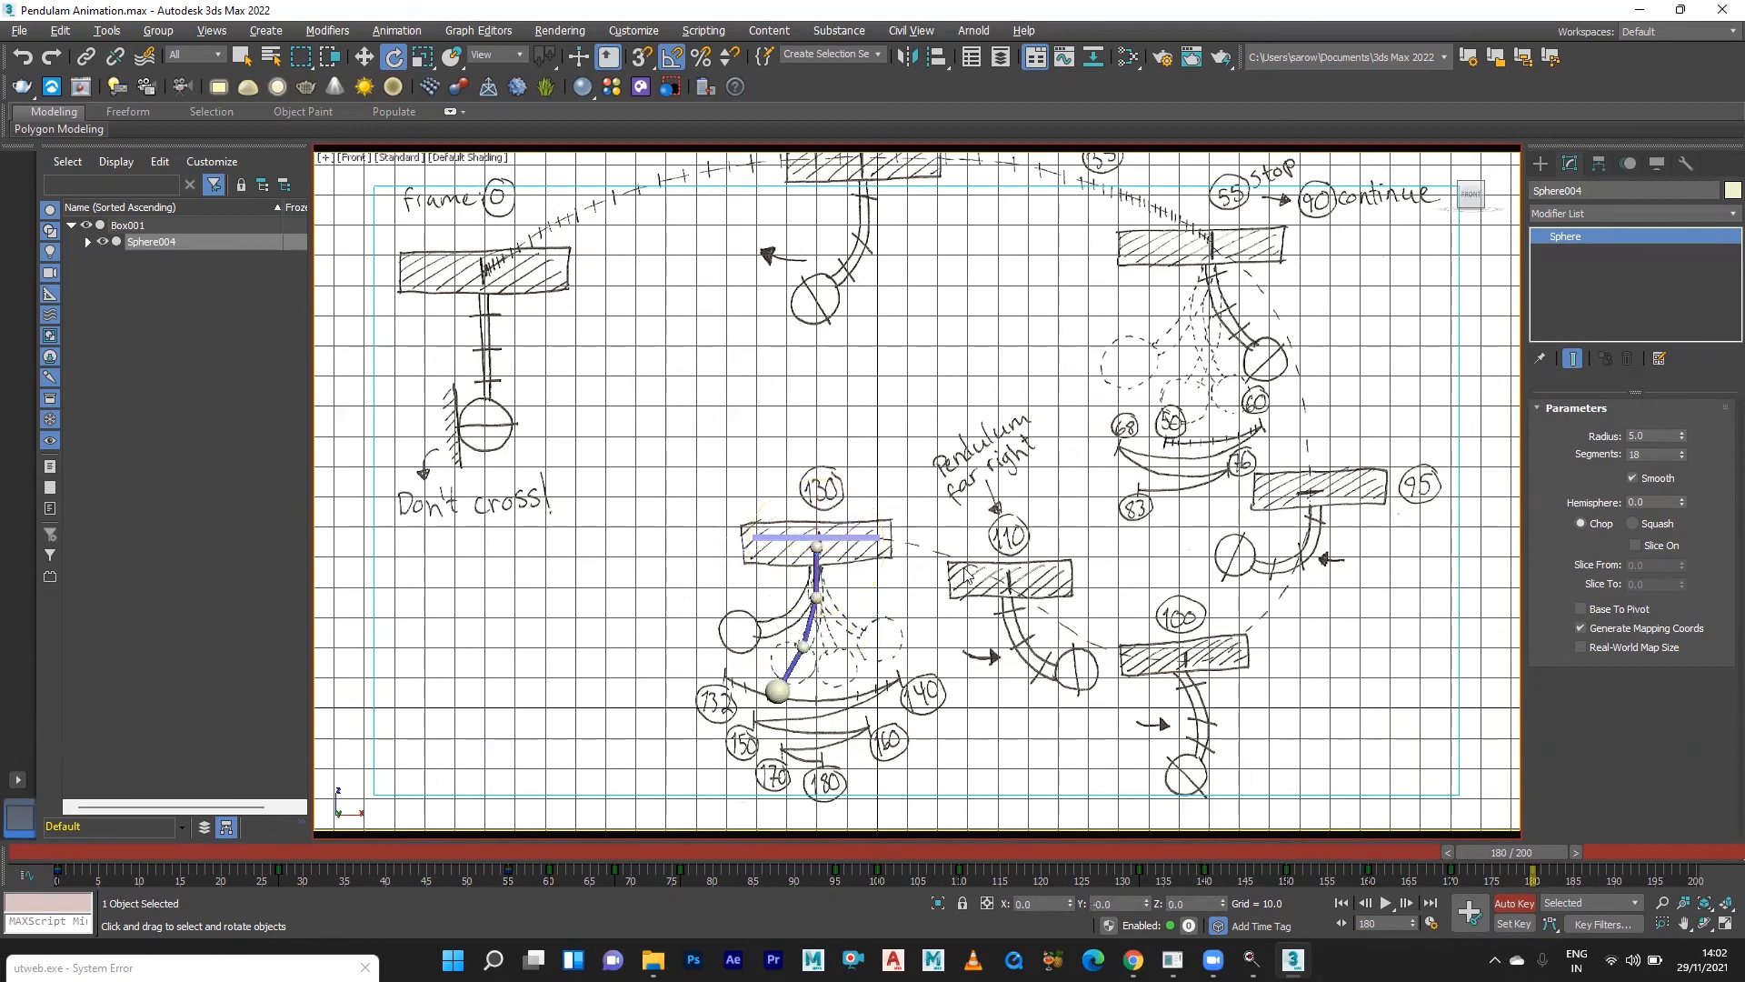
# At frame 180, rotate the middle joint sphere to -5 degrees on Y and the lowest joint sphere counterclockwise, moving the ball slightly right.
pyautogui.click(816, 597)
pyautogui.moveTo(868, 550); pyautogui.dragTo(856, 535)
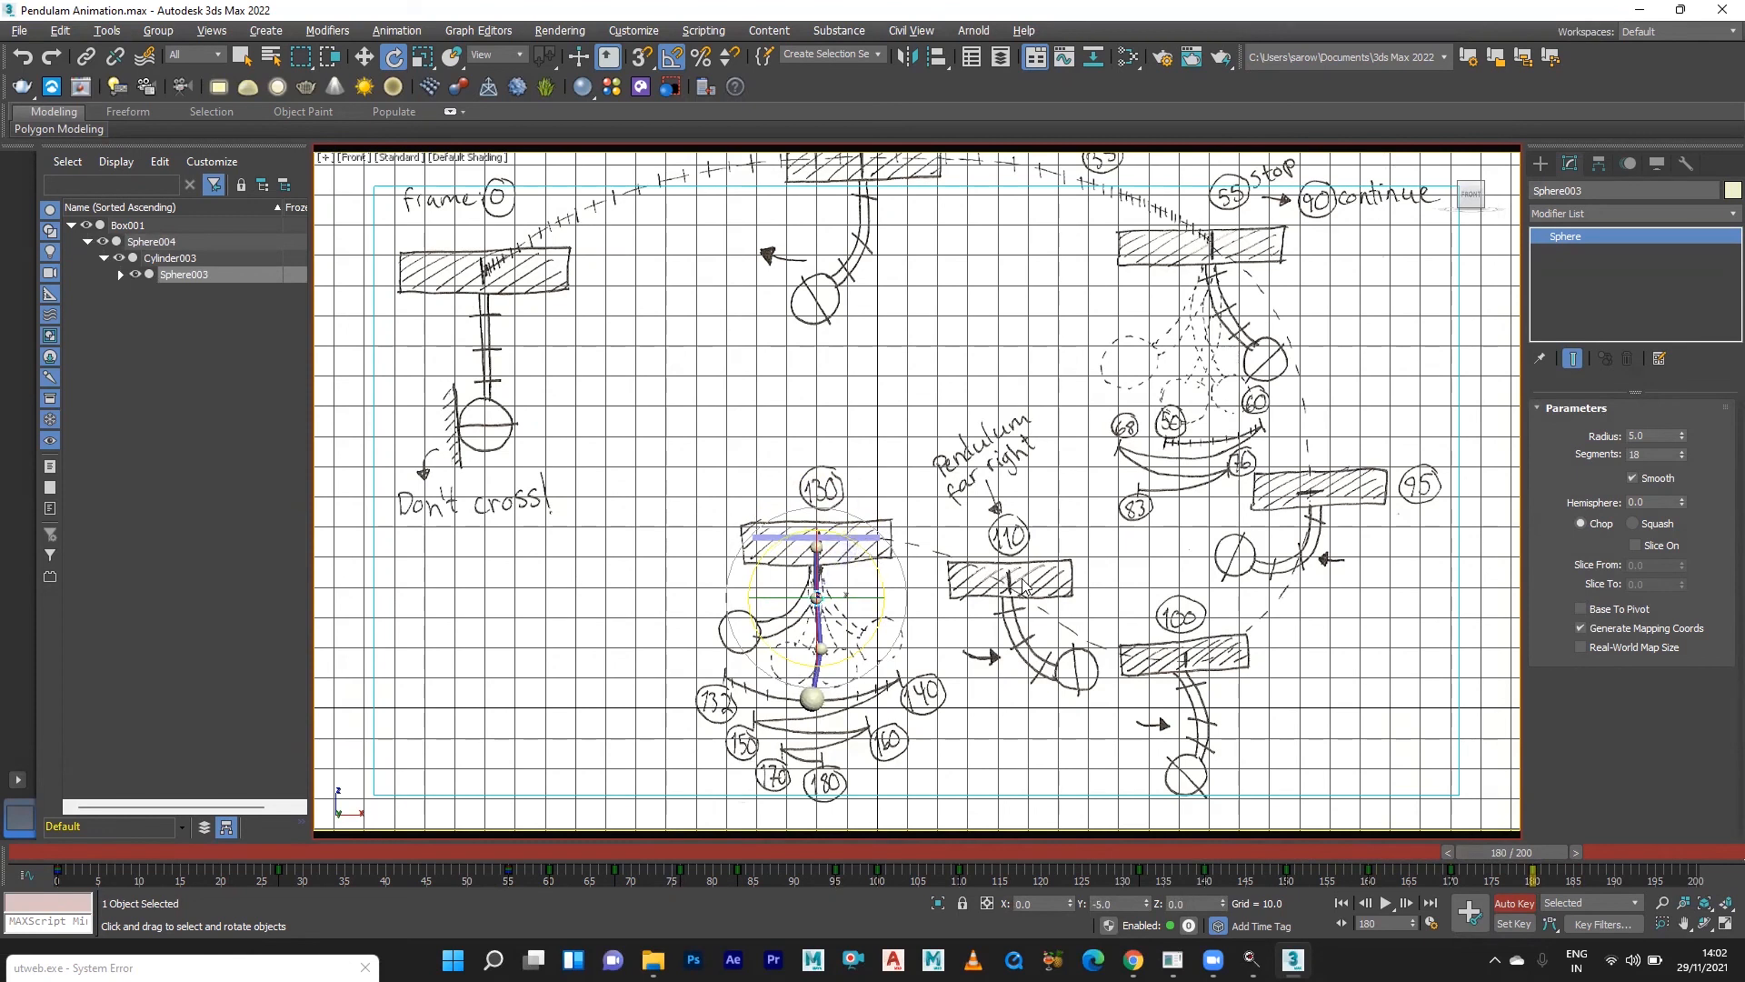
pyautogui.click(1022, 583)
pyautogui.click(821, 647)
pyautogui.moveTo(876, 603); pyautogui.dragTo(860, 592)
pyautogui.click(1073, 556)
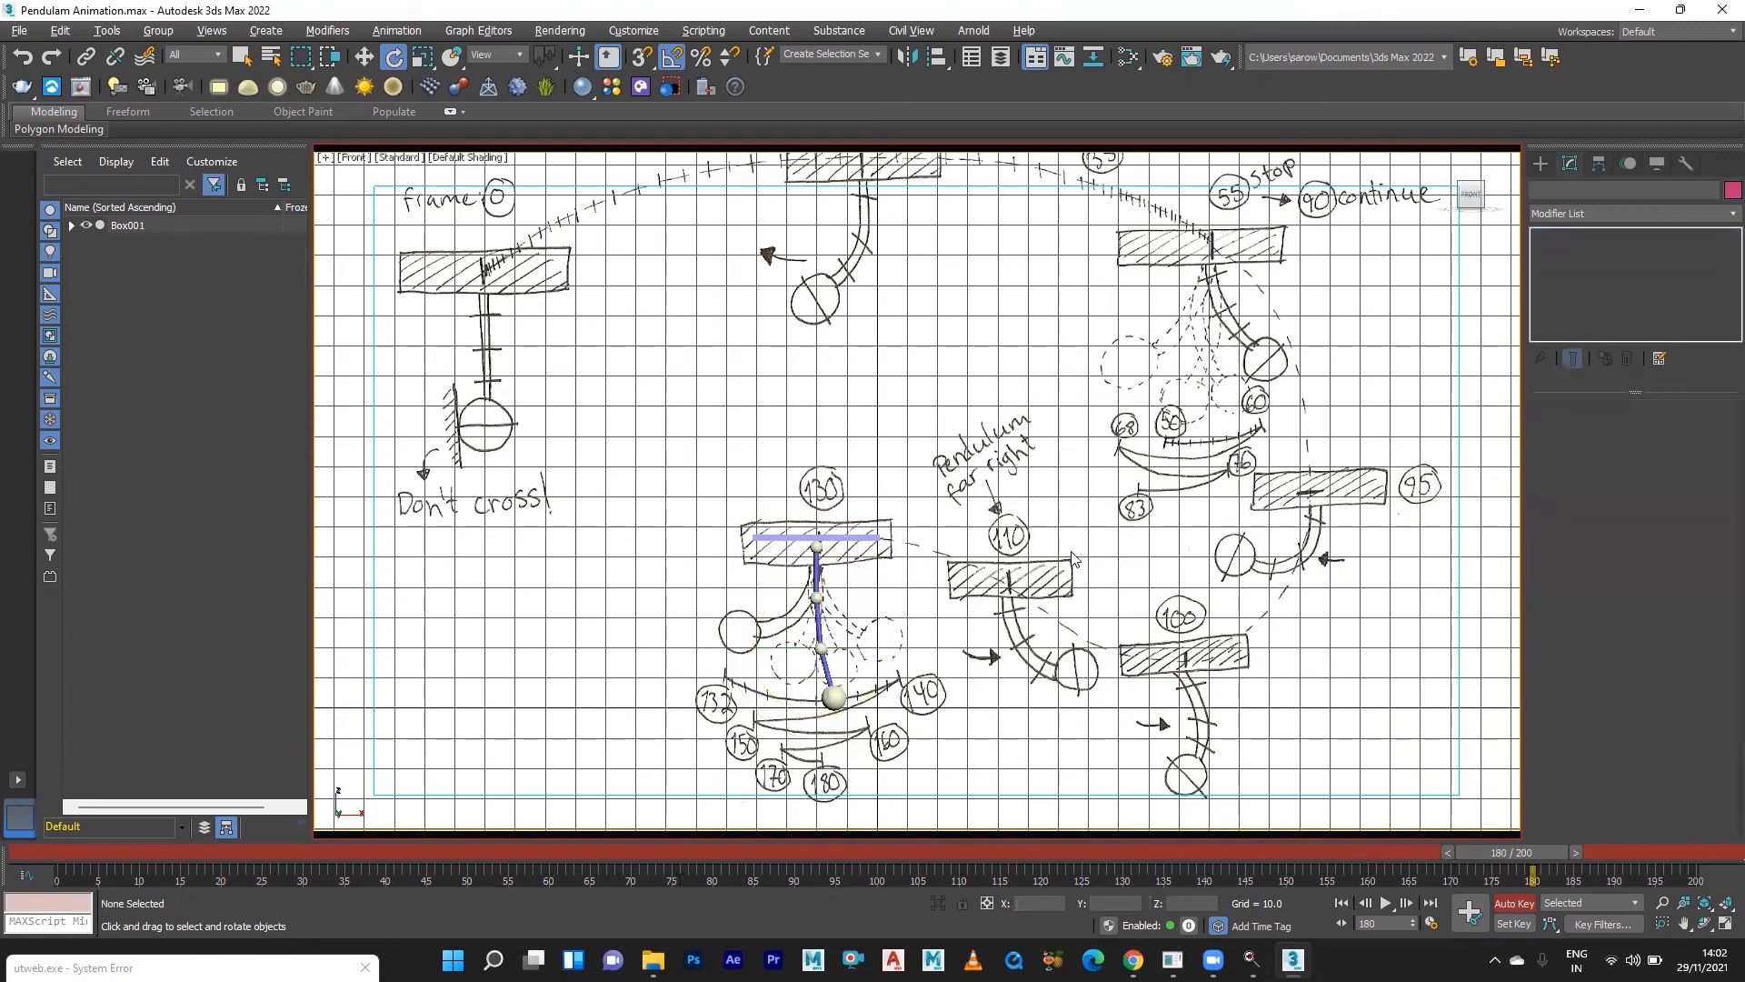
# Play back the pendulum animation from frame 0, stop it and scrub through to frame 200 to review the motion.
pyautogui.click(1341, 903)
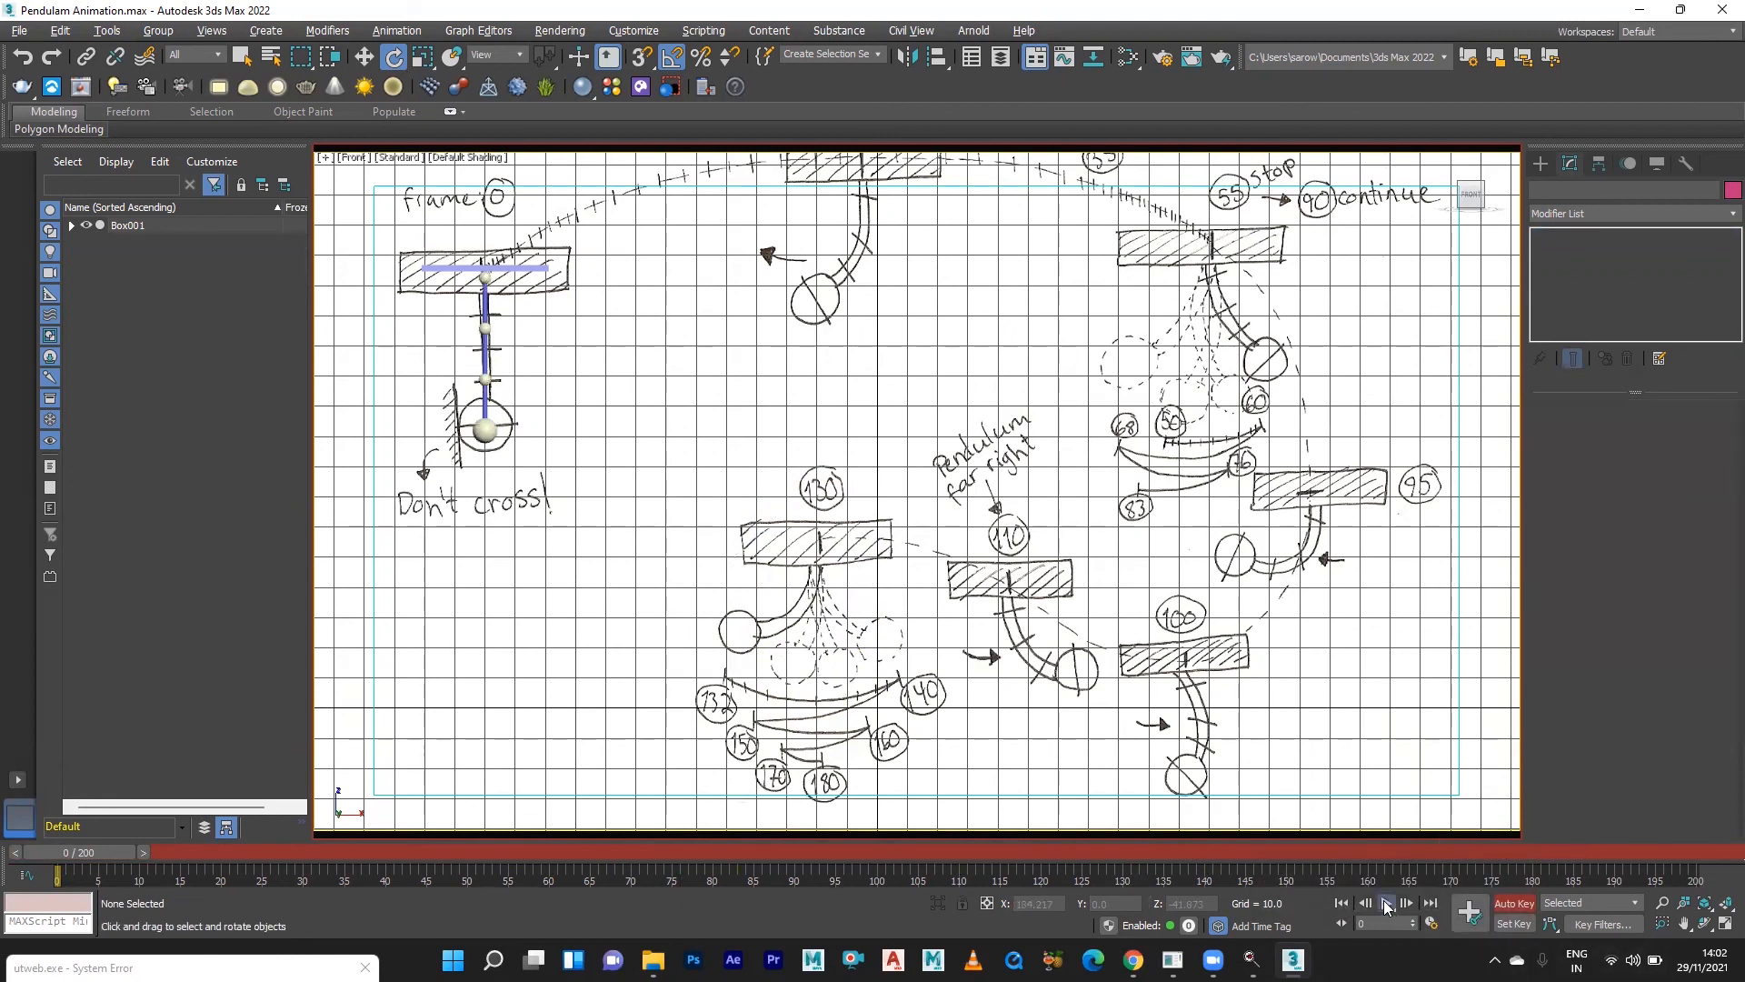
pyautogui.click(1386, 902)
pyautogui.moveTo(1293, 959)
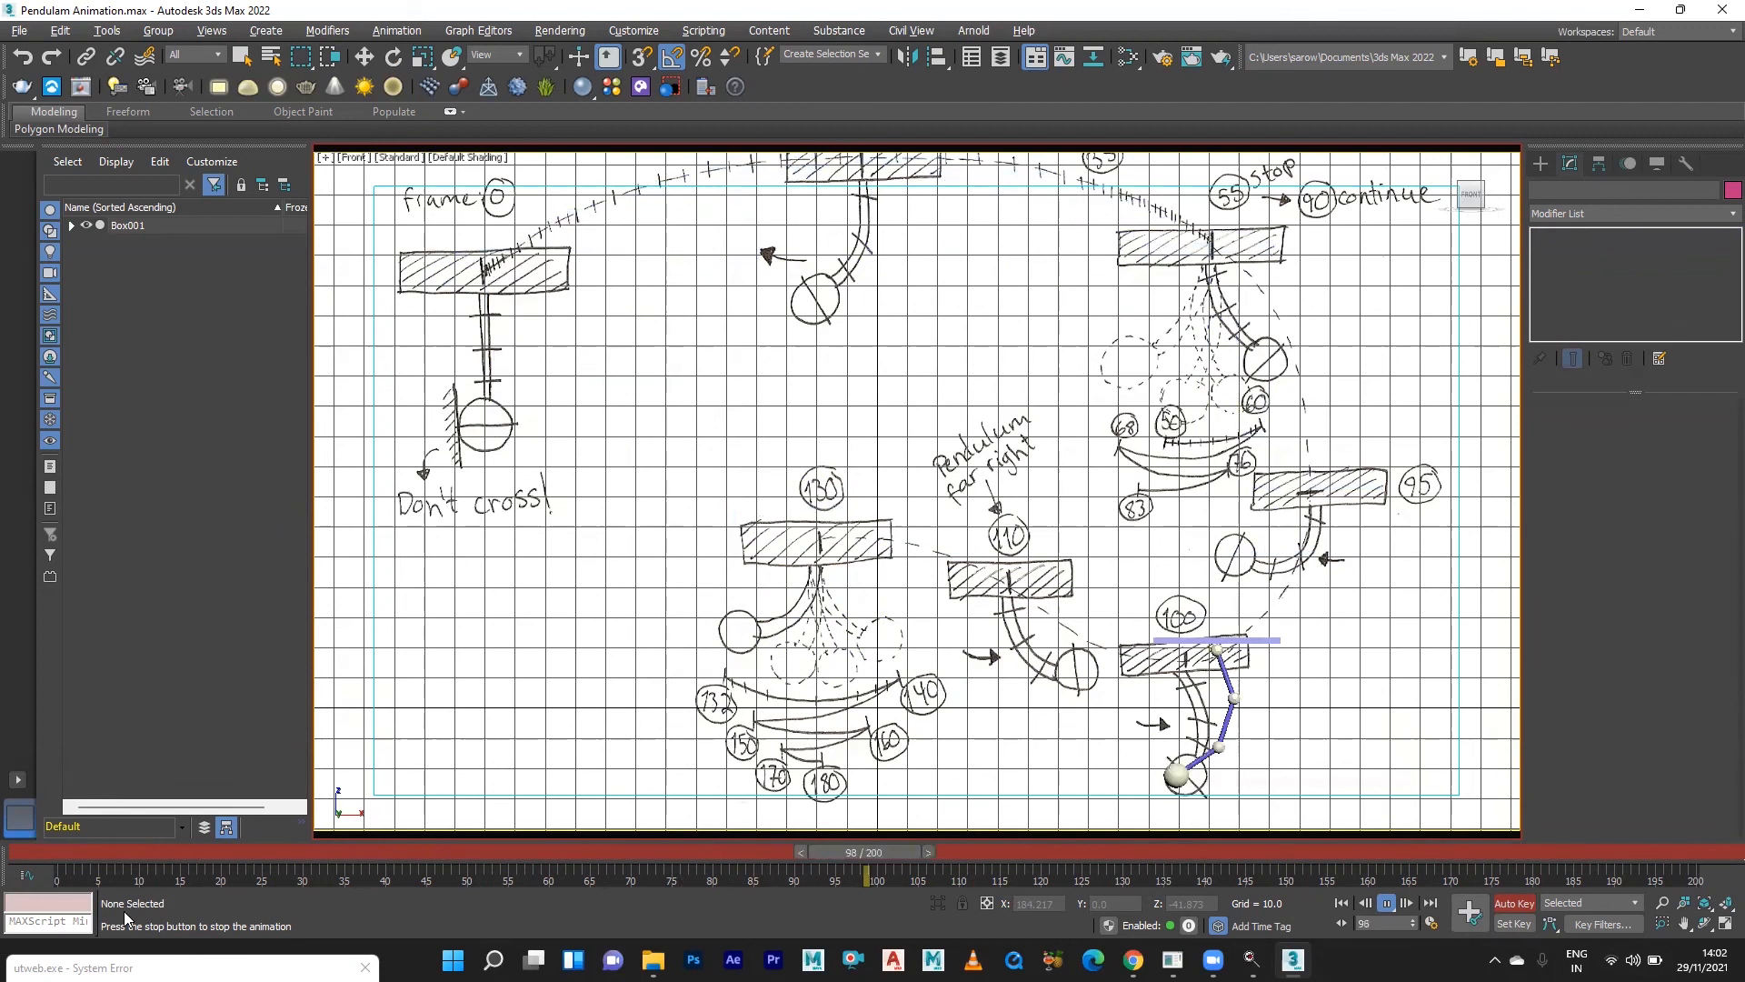
pyautogui.press('e')
pyautogui.click(1385, 903)
pyautogui.moveTo(551, 853)
pyautogui.mouseDown()
pyautogui.moveTo(3, 936)
pyautogui.moveTo(1721, 914)
pyautogui.mouseUp()
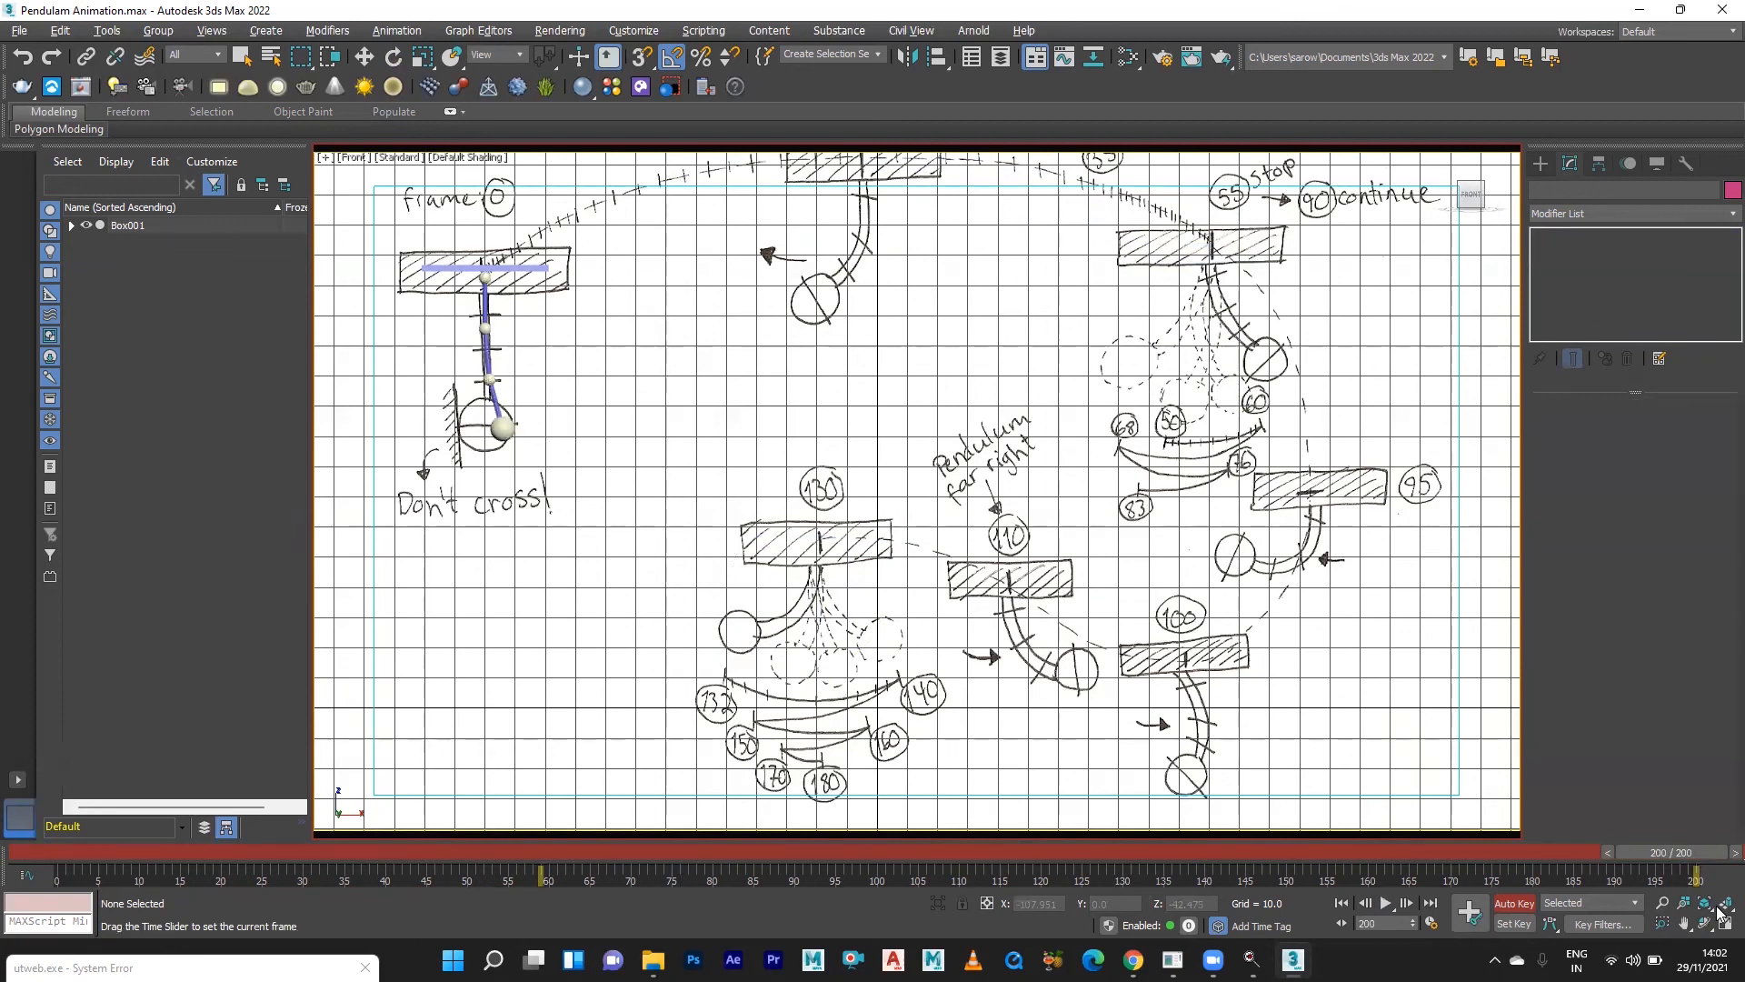
pyautogui.press('e')
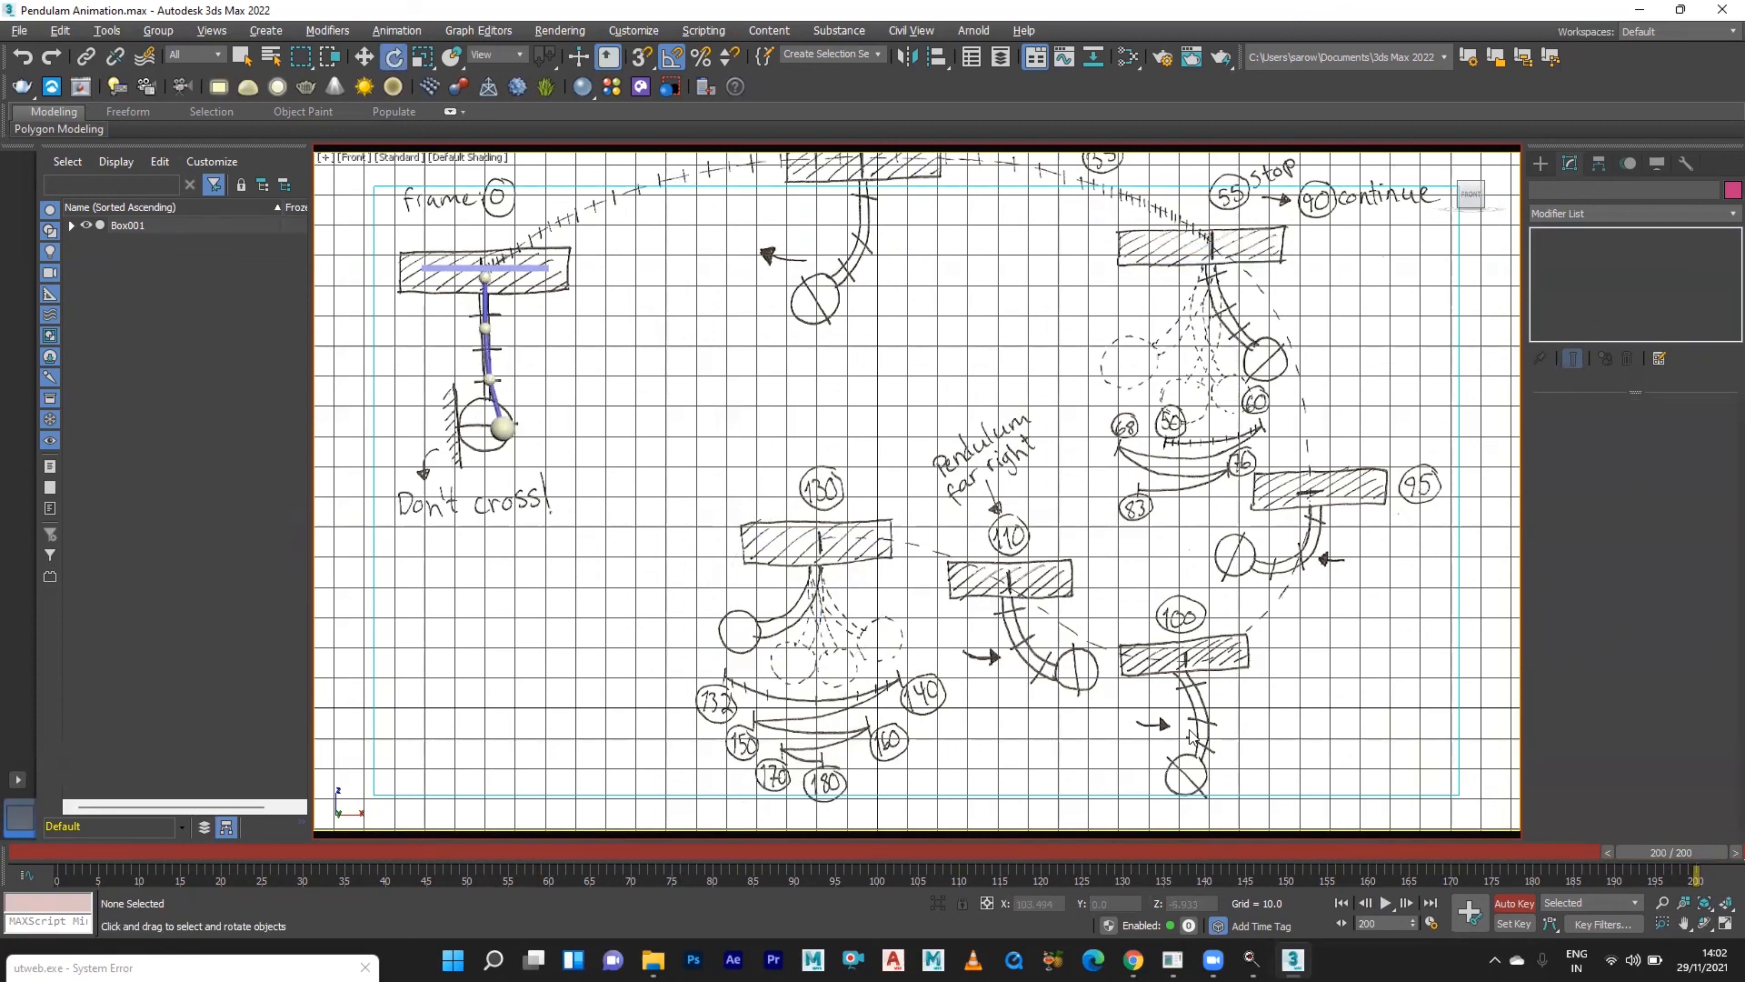